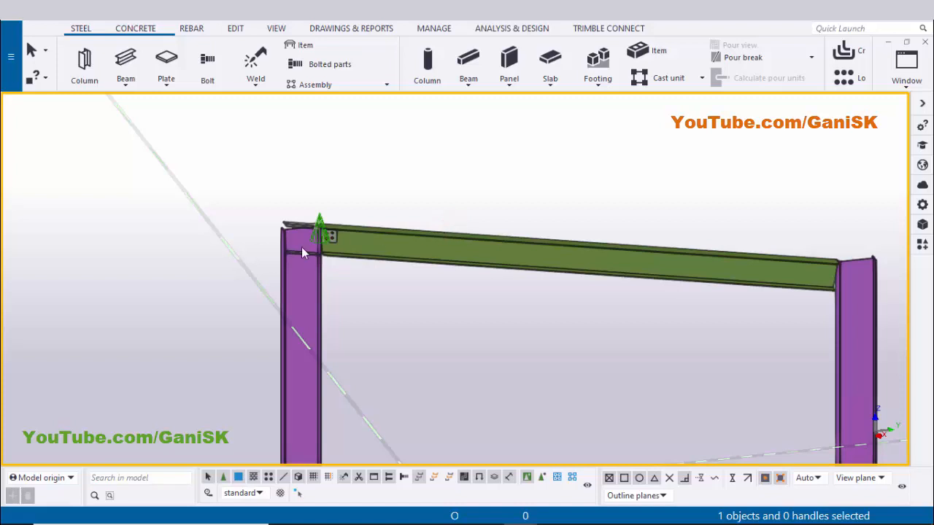
Zoom and rotate around the beam-to-column joint to examine the bolted tab plate connection
{"action": "scroll", "coordinate": [301, 247], "scroll_direction": "up", "scroll_amount": 4}
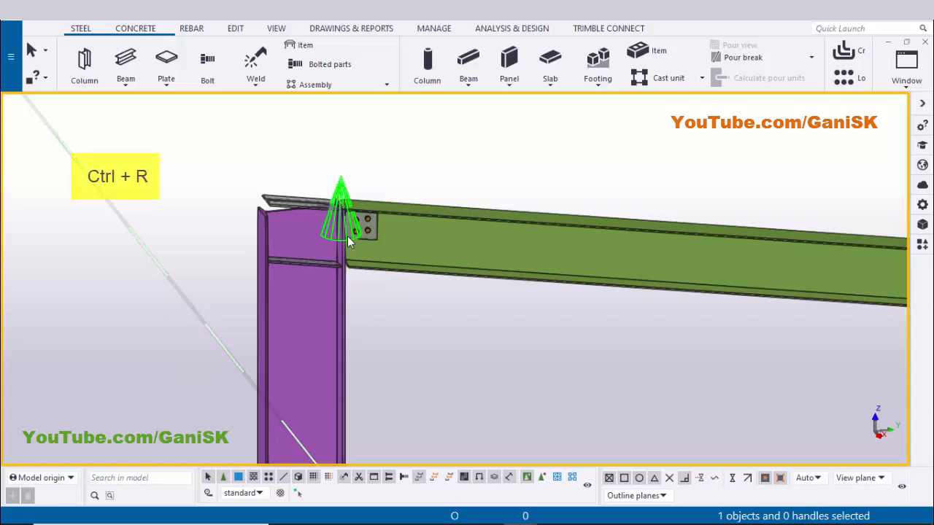
{"action": "key", "text": "ctrl+r"}
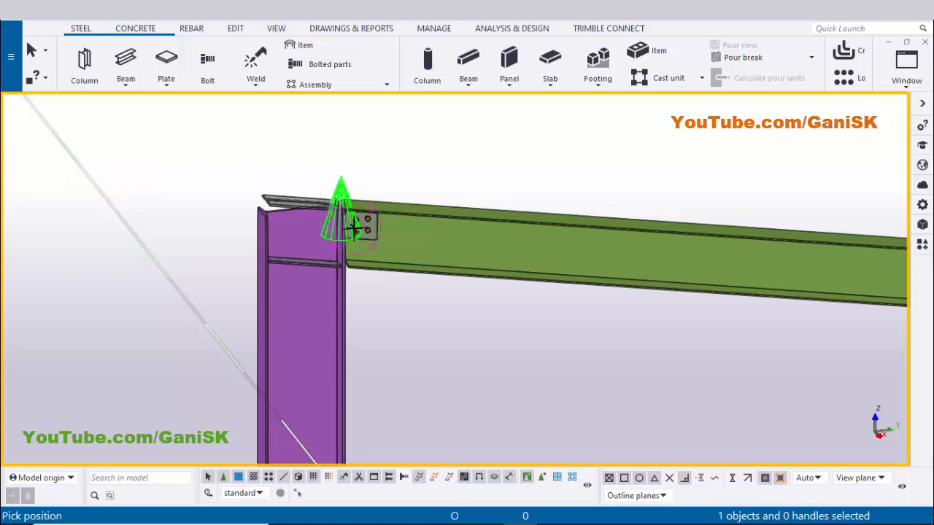
{"action": "left_click", "coordinate": [354, 229]}
{"action": "middle_click_drag", "start_coordinate": [327, 262], "coordinate": [364, 235], "text": "ctrl"}
{"action": "scroll", "coordinate": [345, 243], "scroll_direction": "up", "scroll_amount": 3}
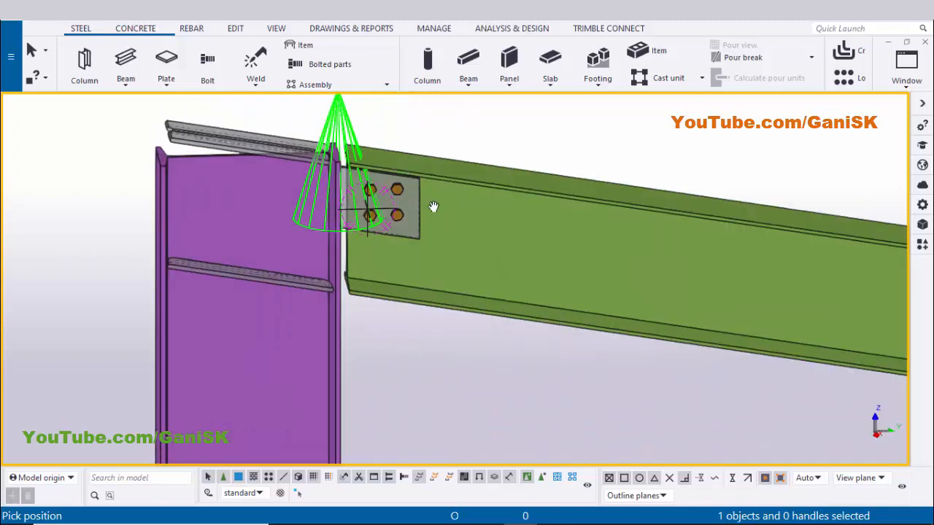
{"action": "right_click", "coordinate": [514, 116]}
{"action": "left_click", "coordinate": [534, 126]}
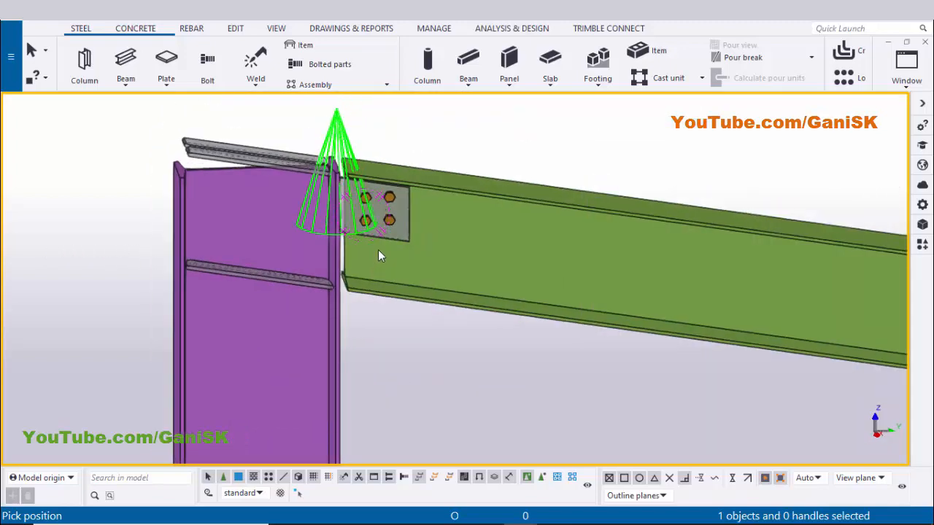
{"action": "key", "text": "shift+4"}
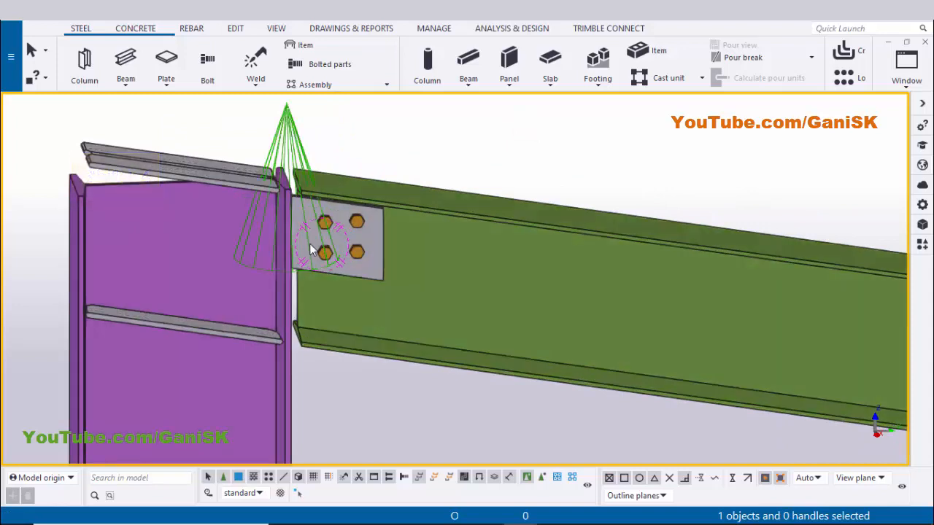
{"action": "scroll", "coordinate": [337, 255], "scroll_direction": "up", "scroll_amount": 2}
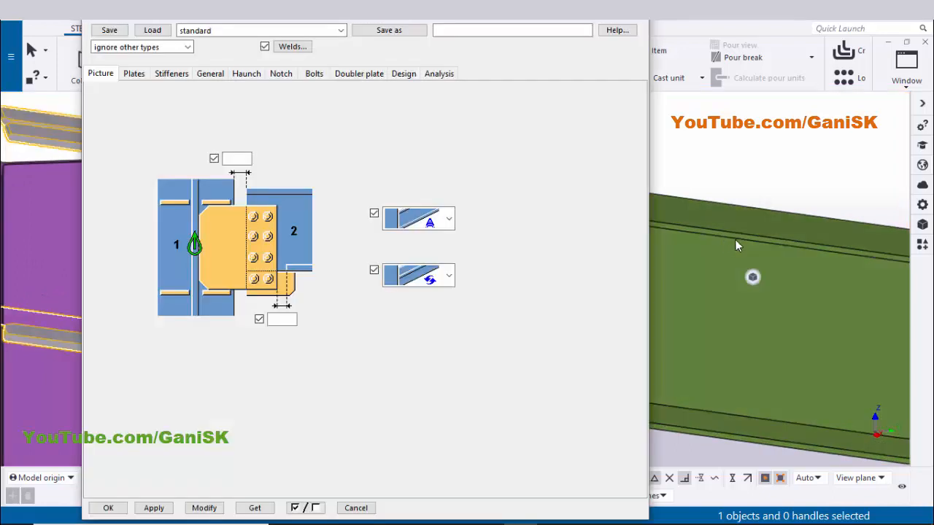
{"action": "scroll", "coordinate": [754, 242], "scroll_direction": "down", "scroll_amount": 7}
{"action": "middle_click_drag", "start_coordinate": [868, 273], "coordinate": [888, 275]}
{"action": "scroll", "coordinate": [834, 270], "scroll_direction": "up", "scroll_amount": 5}
{"action": "scroll", "coordinate": [839, 272], "scroll_direction": "down", "scroll_amount": 1}
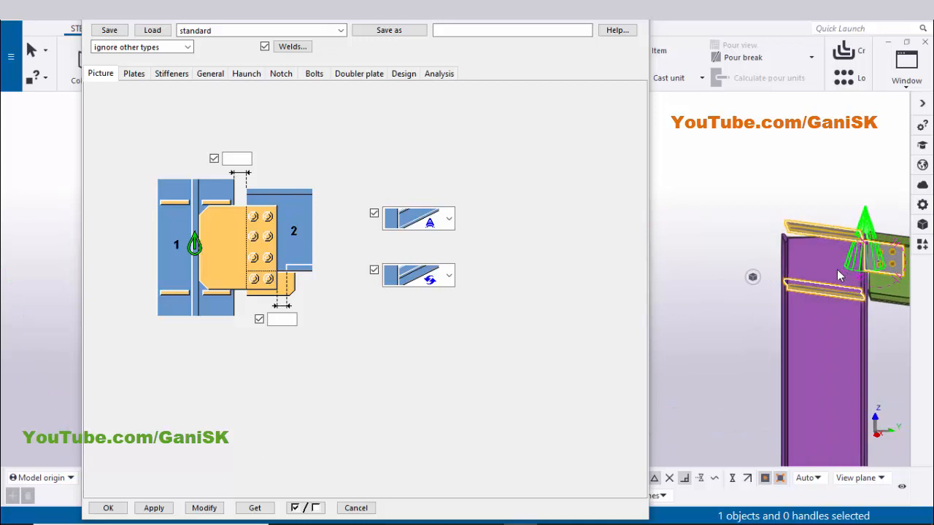
Change the tab plate placement option on the Plates tab and modify the connection
{"action": "scroll", "coordinate": [839, 276], "scroll_direction": "up", "scroll_amount": 3}
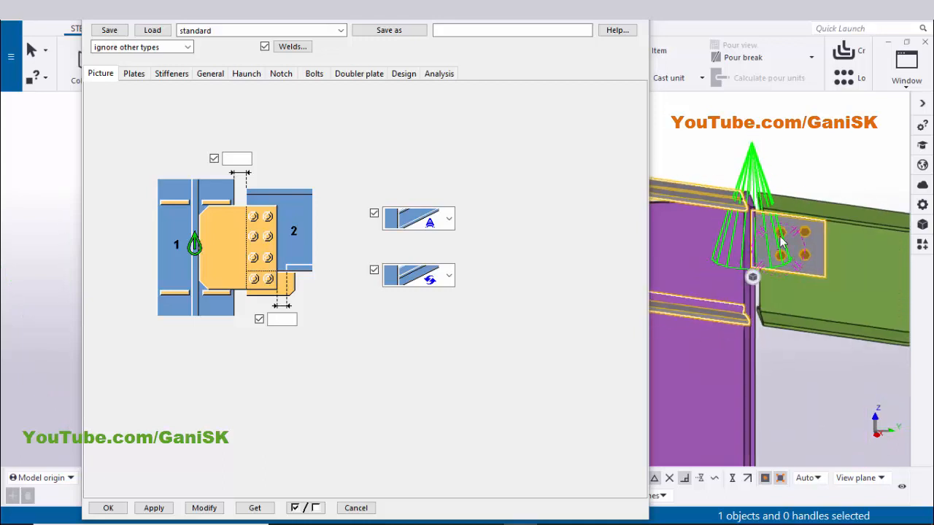
{"action": "scroll", "coordinate": [766, 226], "scroll_direction": "up", "scroll_amount": 2}
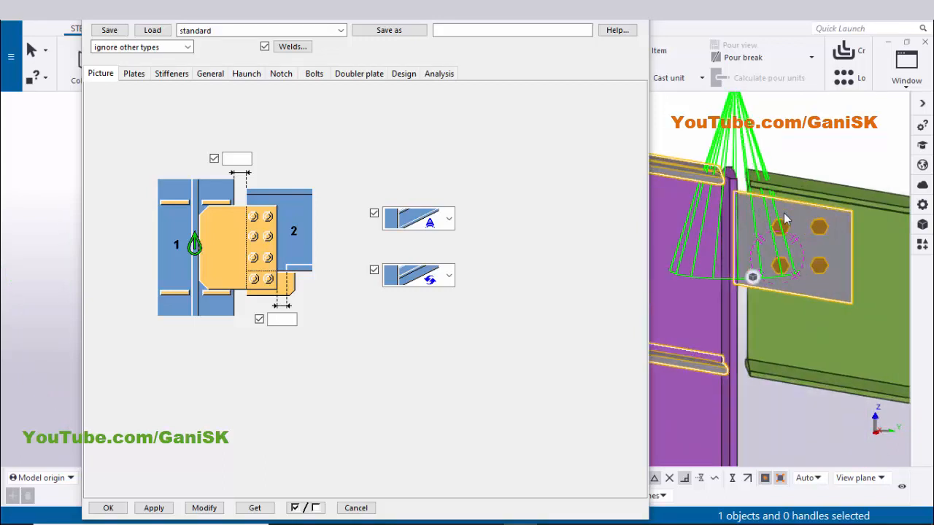
{"action": "left_click", "coordinate": [135, 73]}
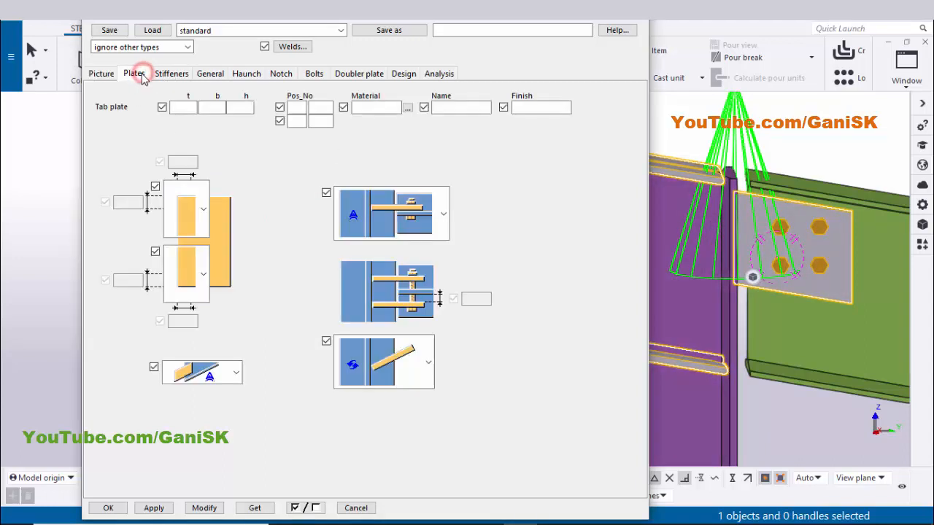
{"action": "left_click", "coordinate": [237, 373]}
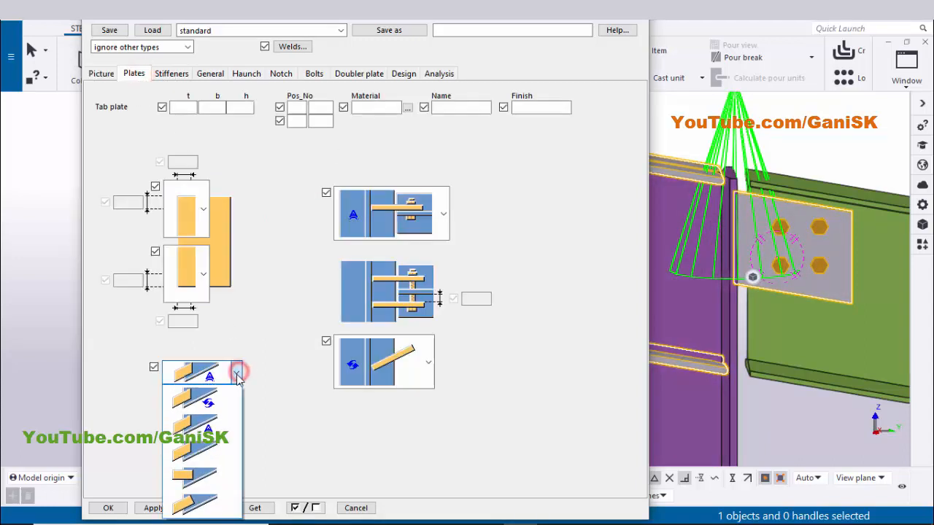
{"action": "left_click", "coordinate": [192, 479]}
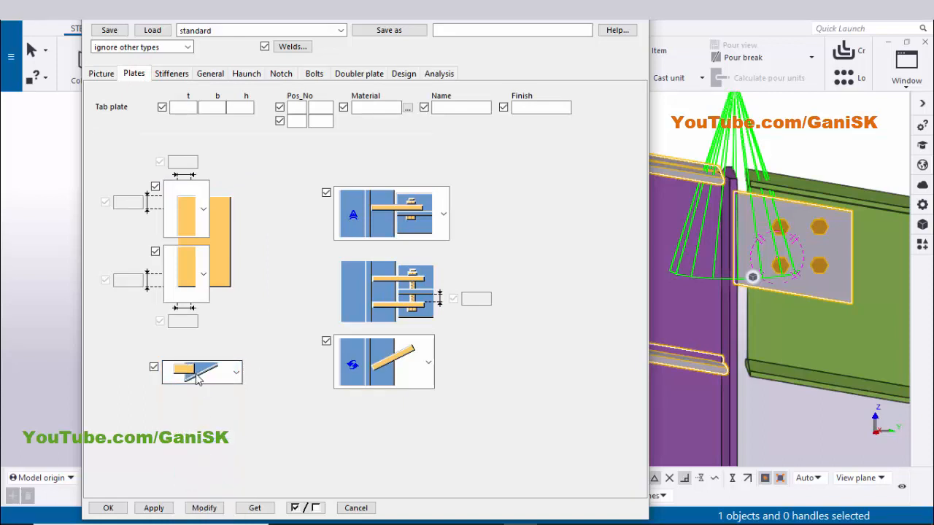
{"action": "left_click", "coordinate": [204, 507]}
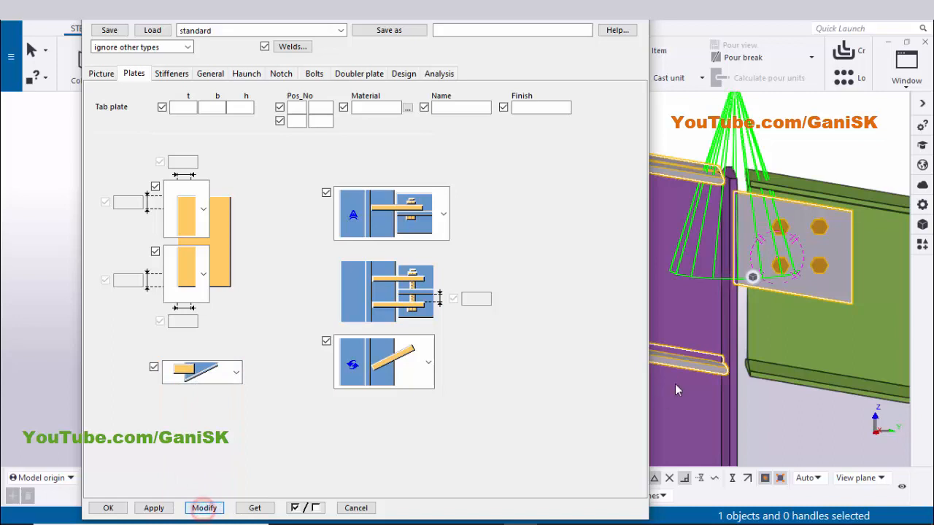
Try chamfered top and bottom corners for the tab plate and modify the connection
{"action": "scroll", "coordinate": [818, 219], "scroll_direction": "up", "scroll_amount": 3}
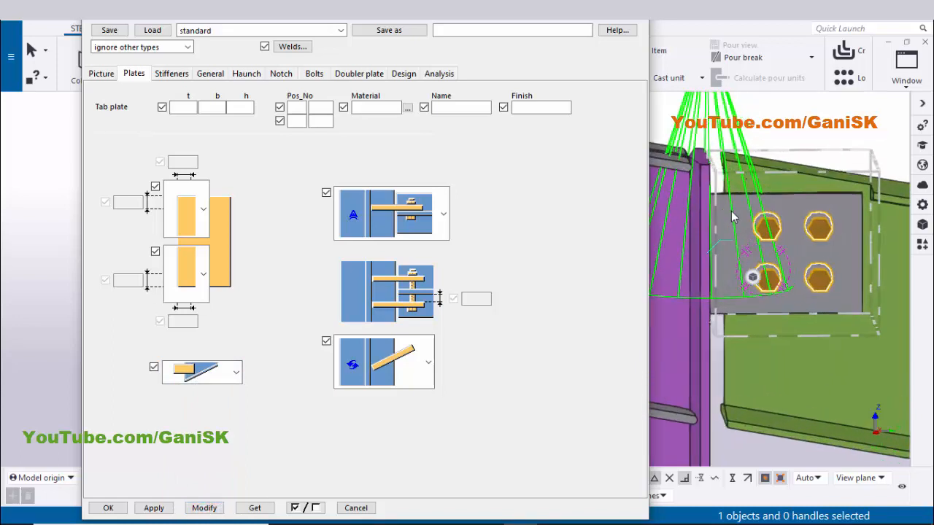
{"action": "scroll", "coordinate": [826, 290], "scroll_direction": "down", "scroll_amount": 4}
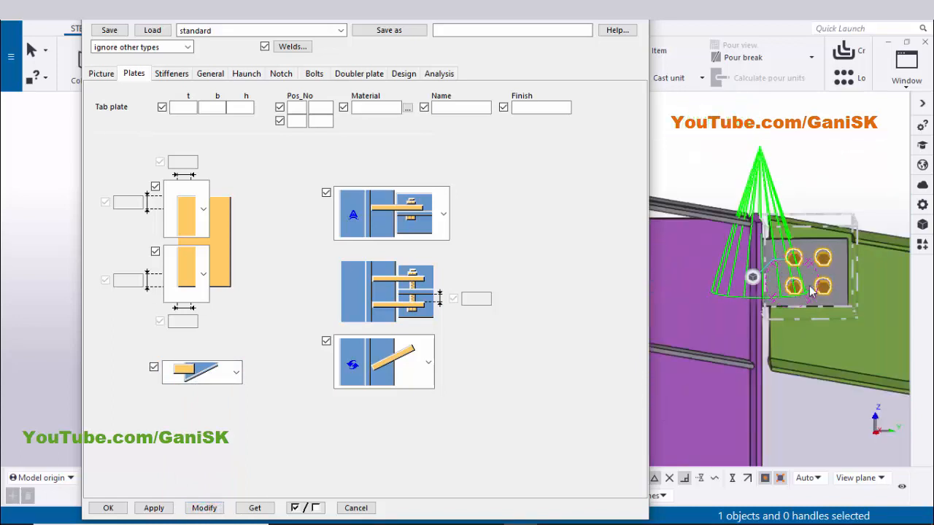
{"action": "scroll", "coordinate": [815, 280], "scroll_direction": "up", "scroll_amount": 2}
{"action": "scroll", "coordinate": [766, 298], "scroll_direction": "up", "scroll_amount": 5}
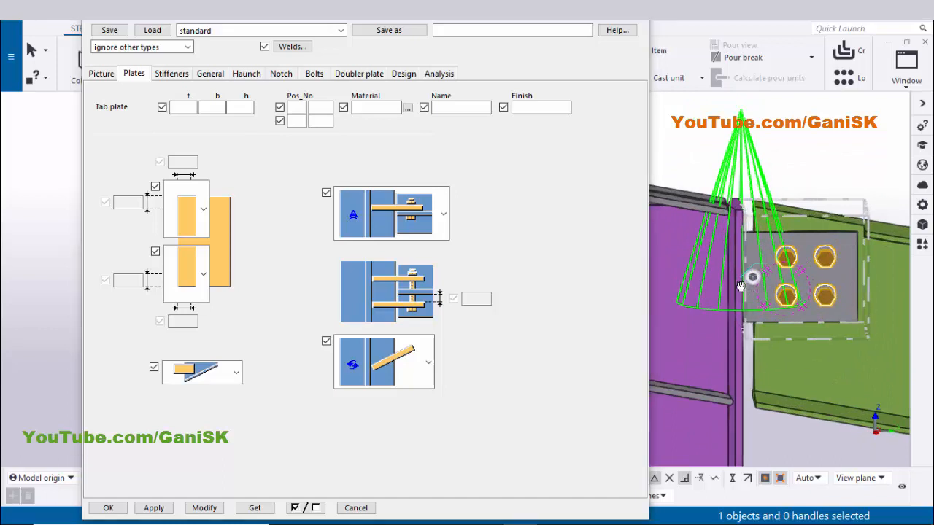
{"action": "left_click", "coordinate": [202, 207]}
{"action": "left_click", "coordinate": [187, 33]}
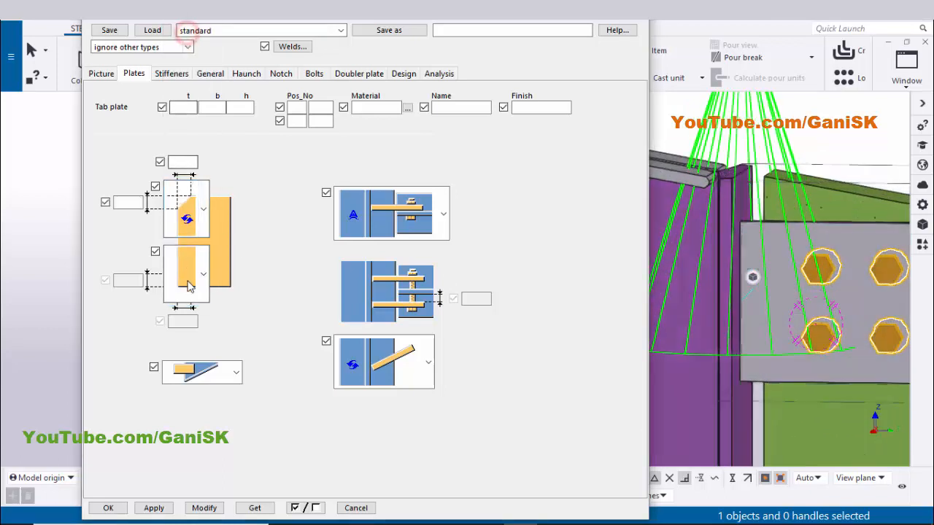
{"action": "left_click", "coordinate": [188, 272]}
{"action": "left_click", "coordinate": [179, 40]}
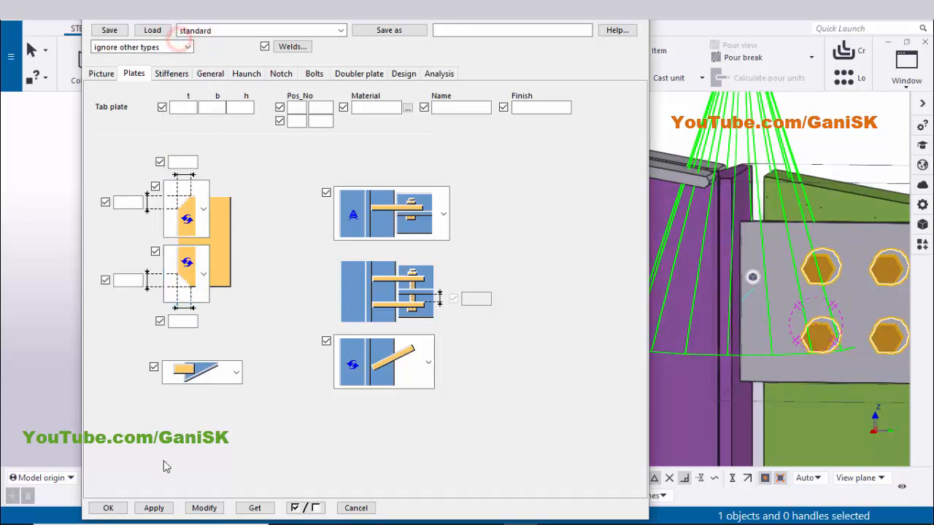
{"action": "left_click", "coordinate": [197, 508]}
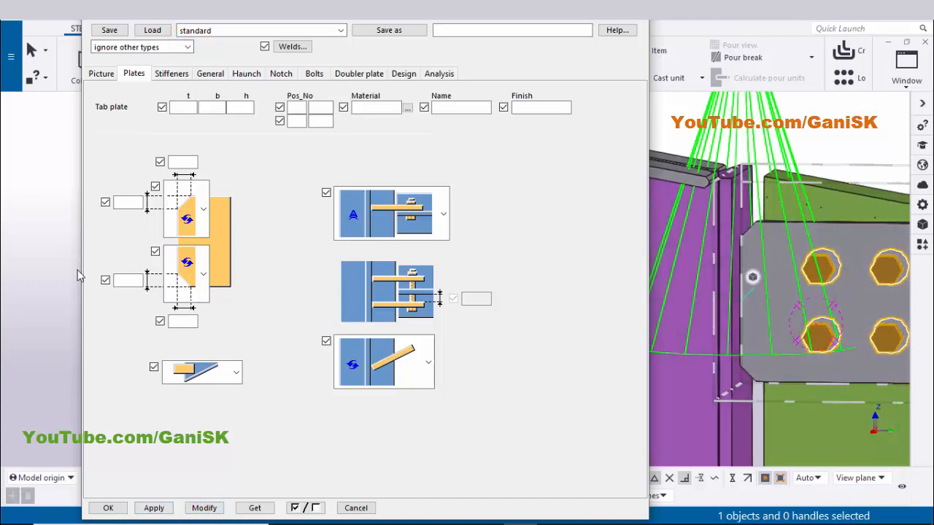
Reset both tab plate corner shapes to the plain rectangular option and modify the connection
{"action": "left_click", "coordinate": [204, 224]}
{"action": "left_click", "coordinate": [183, 107]}
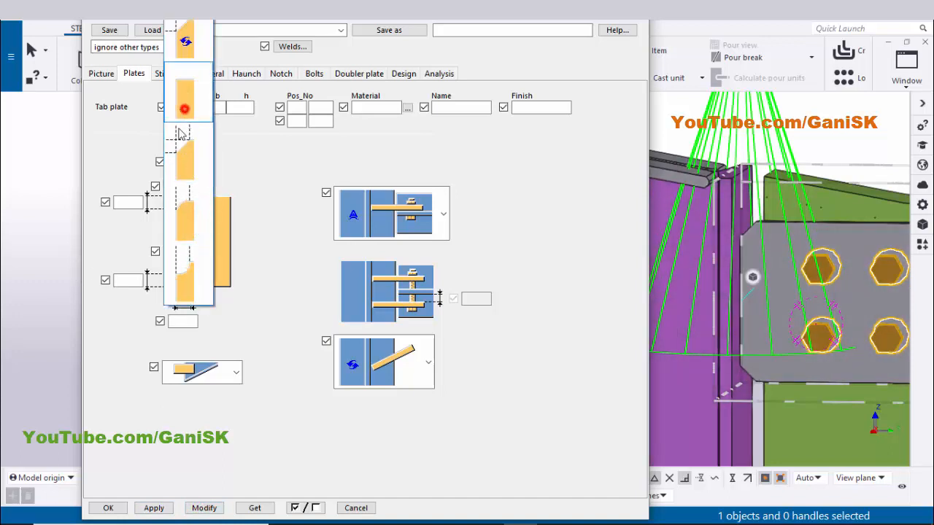
{"action": "left_click", "coordinate": [196, 271]}
{"action": "left_click", "coordinate": [194, 105]}
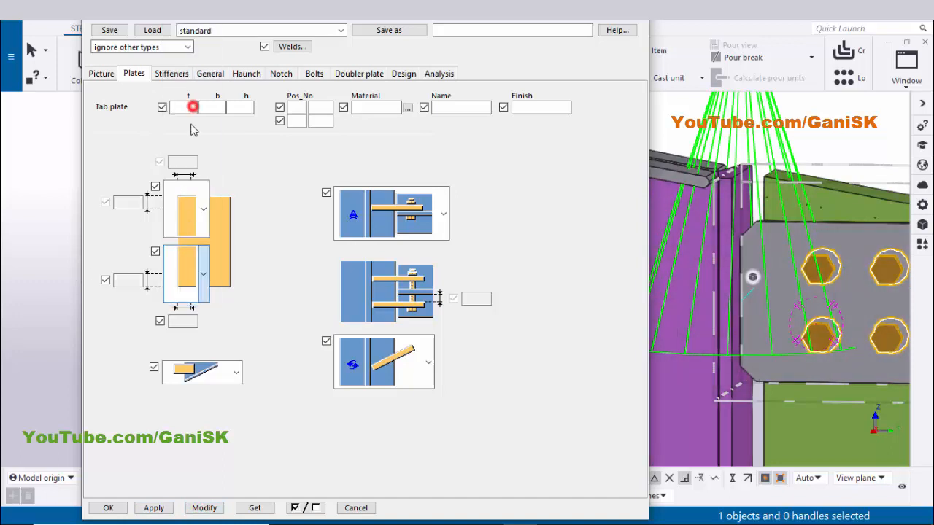
{"action": "left_click", "coordinate": [207, 506]}
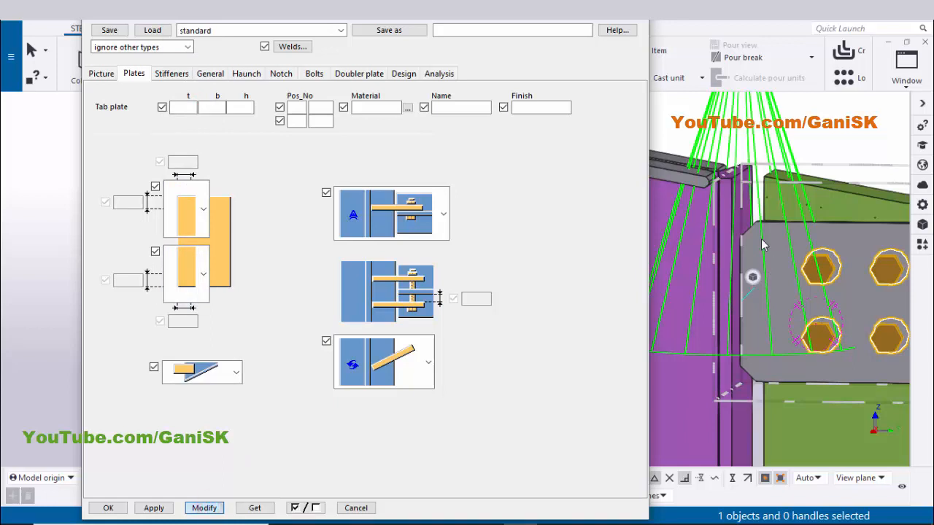
Change the stiffener arrangement option on the Stiffeners tab and modify the connection
{"action": "scroll", "coordinate": [762, 343], "scroll_direction": "down", "scroll_amount": 5}
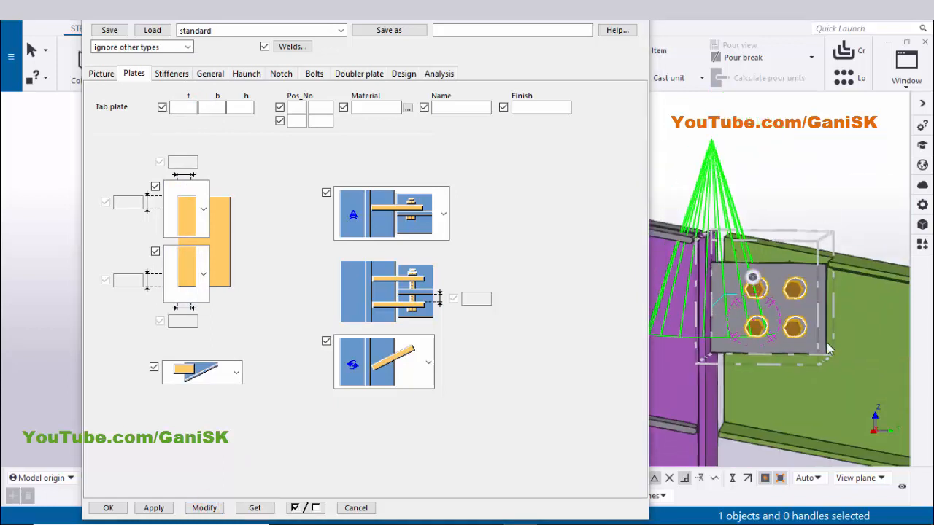
{"action": "middle_click_drag", "start_coordinate": [657, 252], "coordinate": [868, 272]}
{"action": "scroll", "coordinate": [777, 272], "scroll_direction": "up", "scroll_amount": 2}
{"action": "scroll", "coordinate": [777, 272], "scroll_direction": "down", "scroll_amount": 1}
{"action": "scroll", "coordinate": [725, 251], "scroll_direction": "down", "scroll_amount": 1}
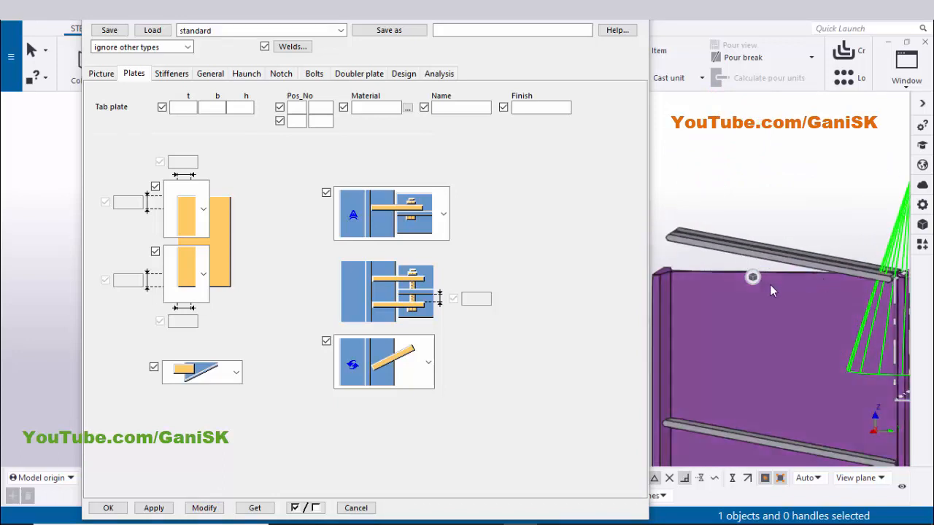
{"action": "left_click", "coordinate": [178, 74]}
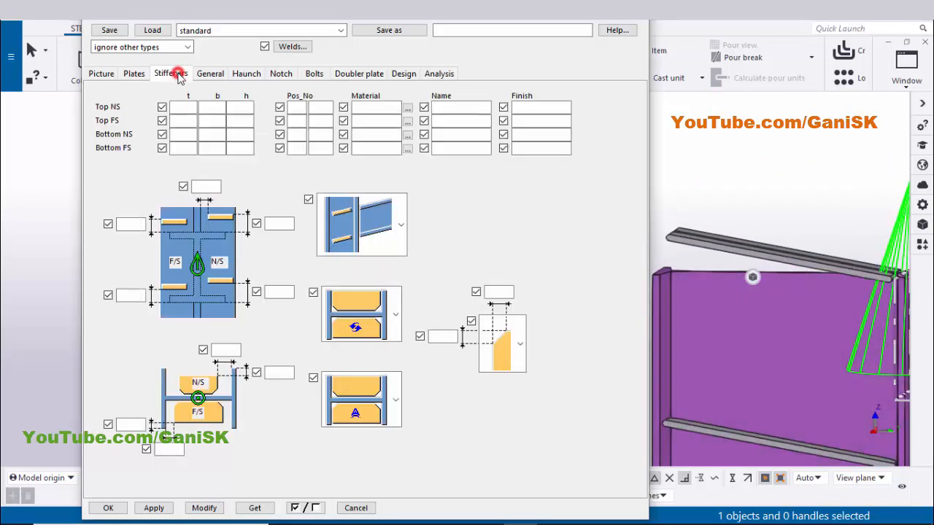
{"action": "left_click", "coordinate": [370, 233]}
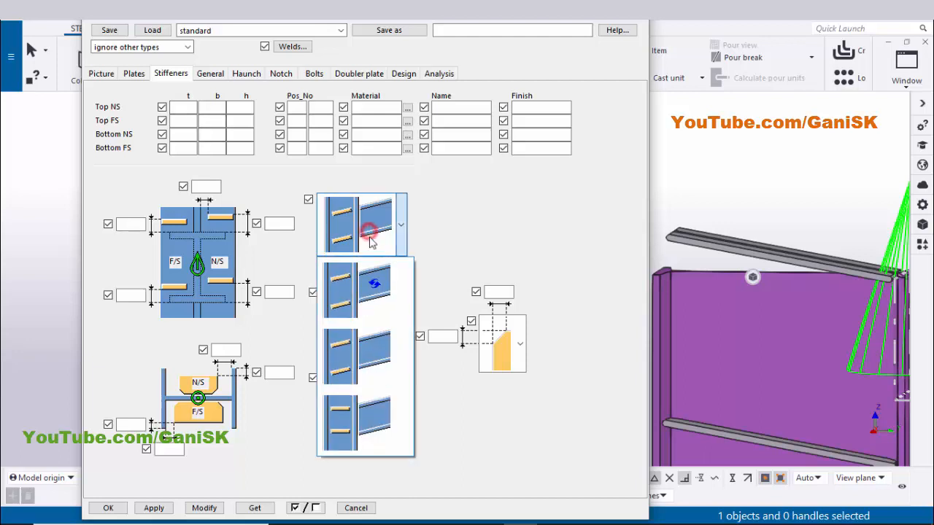
{"action": "left_click", "coordinate": [349, 422]}
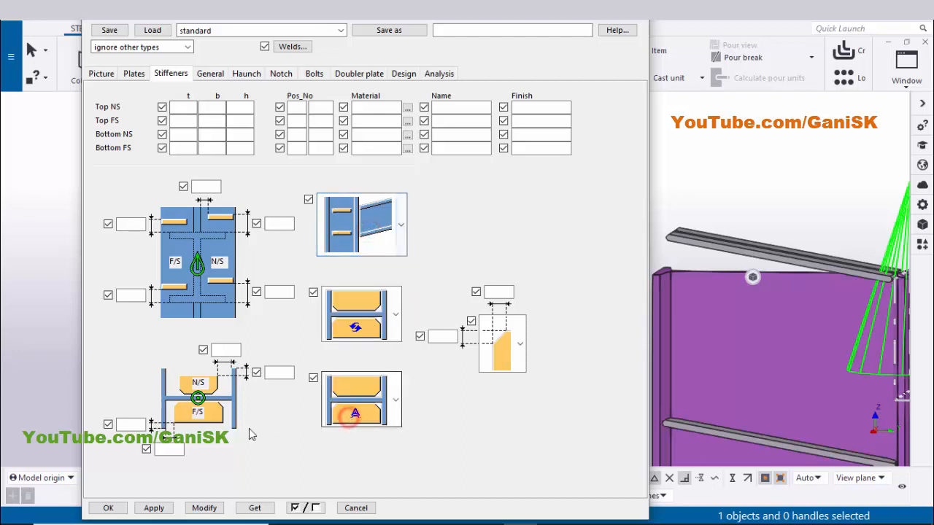
{"action": "left_click", "coordinate": [204, 508]}
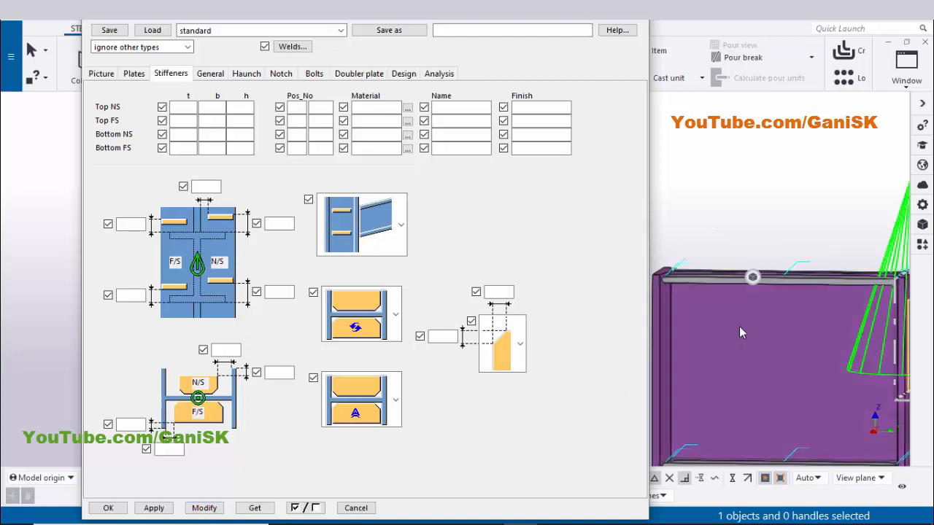
Set the bolt group's vertical position to Middle on the Bolts tab and modify the connection
{"action": "scroll", "coordinate": [740, 324], "scroll_direction": "down", "scroll_amount": 3}
{"action": "middle_click_drag", "start_coordinate": [770, 296], "coordinate": [754, 270]}
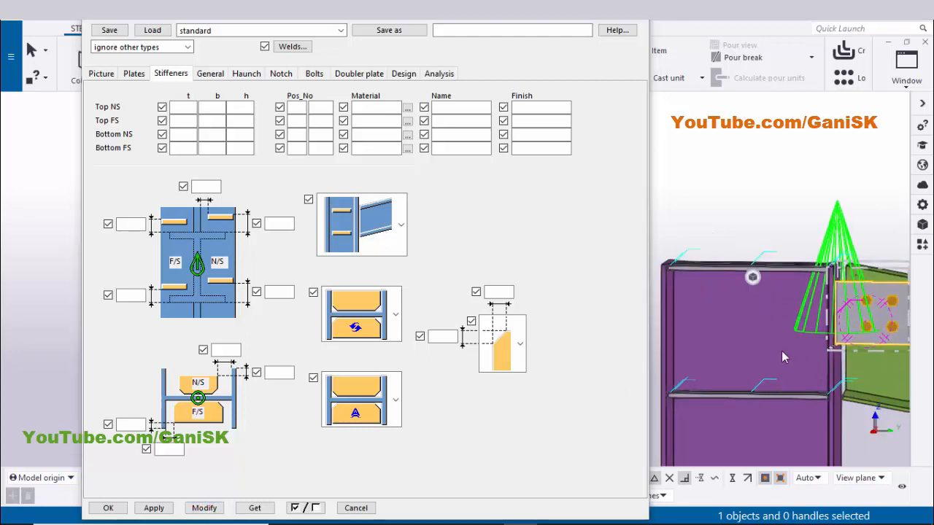
{"action": "middle_click_drag", "start_coordinate": [781, 357], "coordinate": [803, 327], "text": "ctrl"}
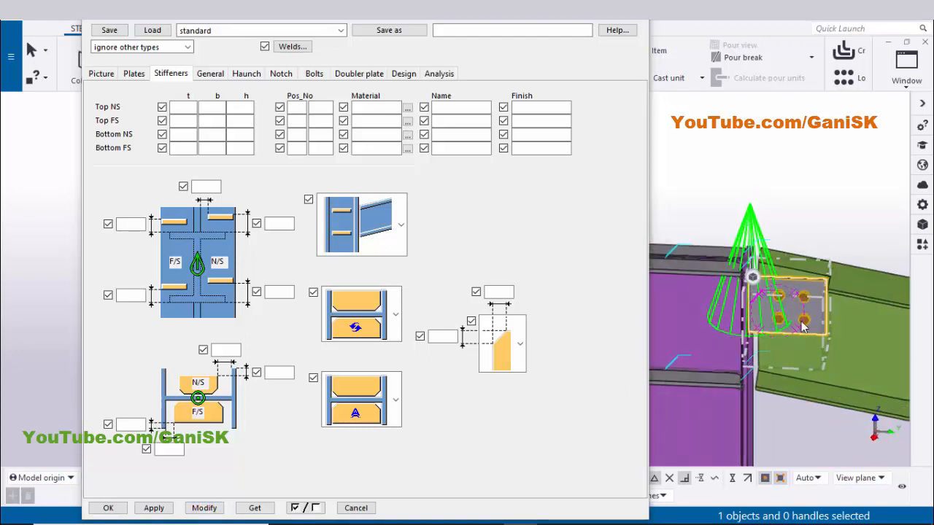
{"action": "scroll", "coordinate": [804, 311], "scroll_direction": "up", "scroll_amount": 3}
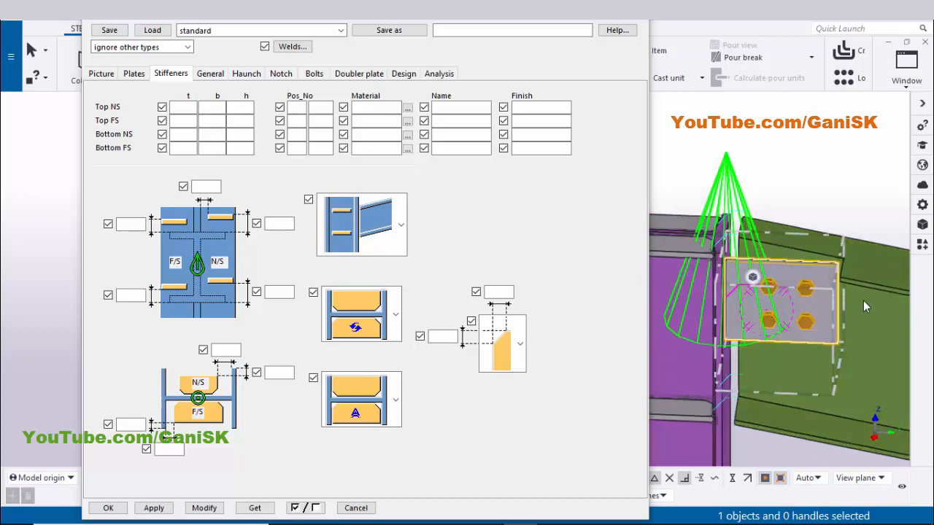
{"action": "left_click", "coordinate": [314, 74]}
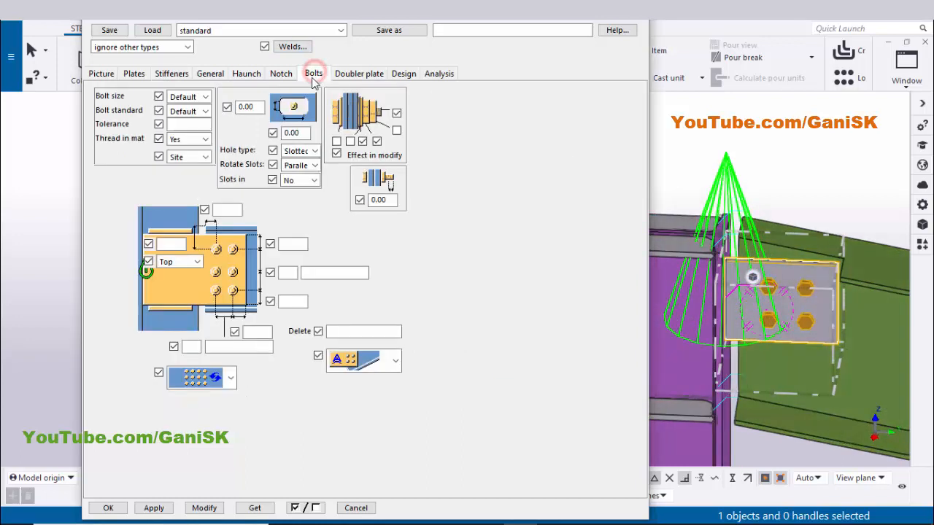
{"action": "left_click", "coordinate": [184, 263]}
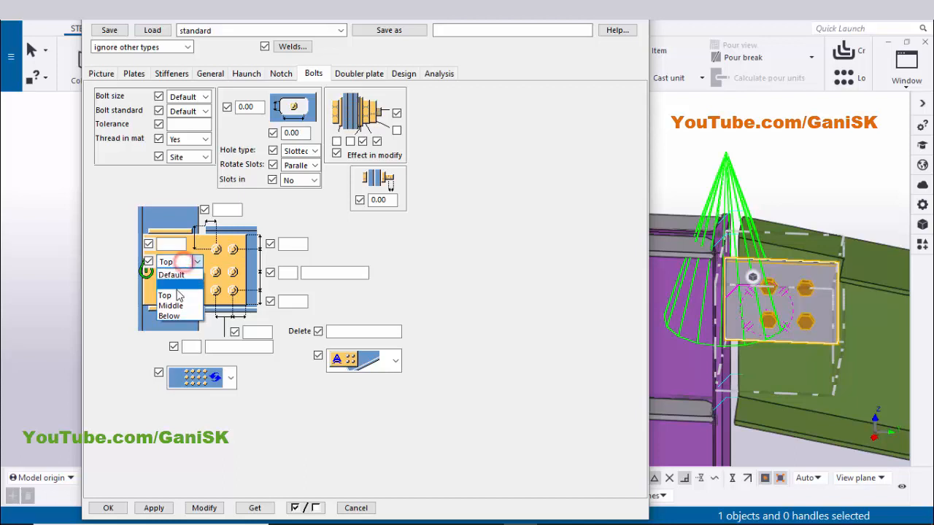
{"action": "left_click", "coordinate": [172, 299]}
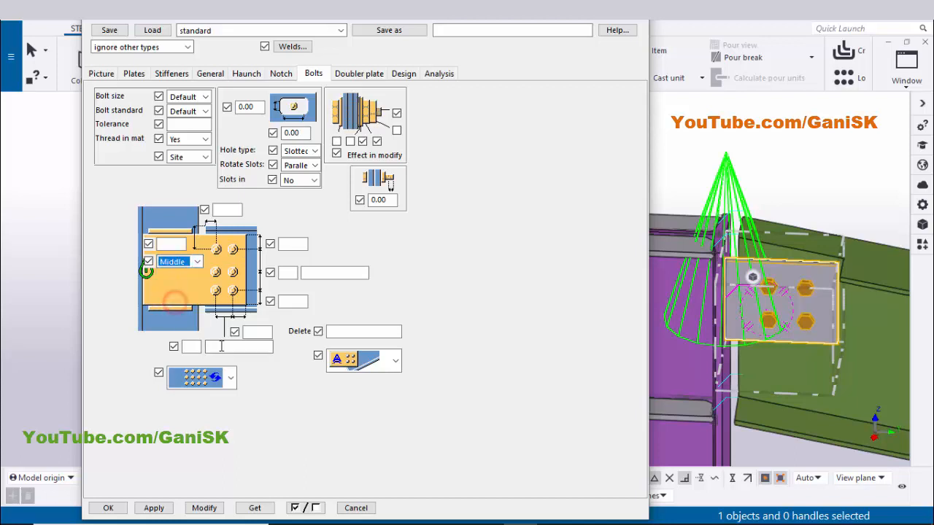
{"action": "left_click", "coordinate": [204, 508]}
{"action": "middle_click_drag", "start_coordinate": [779, 367], "coordinate": [809, 332], "text": "ctrl"}
{"action": "scroll", "coordinate": [814, 340], "scroll_direction": "up", "scroll_amount": 3}
{"action": "middle_click_drag", "start_coordinate": [782, 303], "coordinate": [821, 332], "text": "ctrl"}
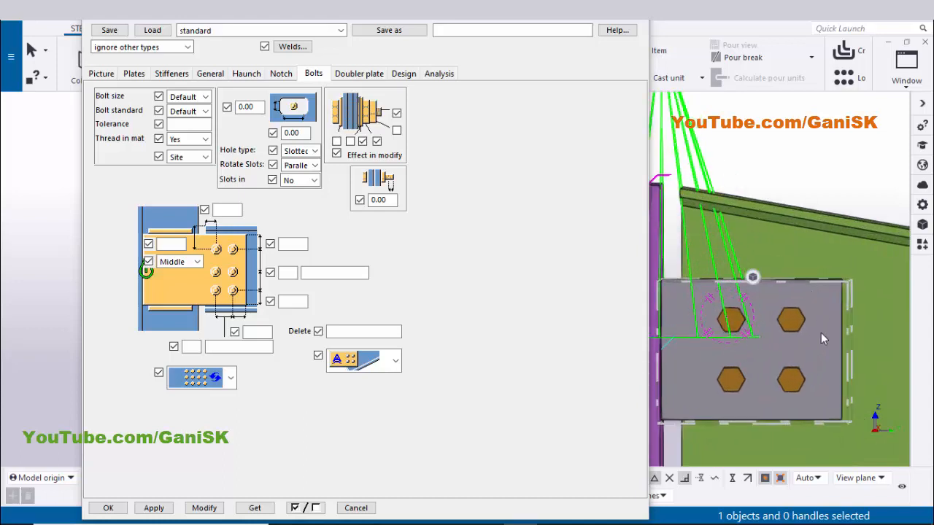
Set the bolt size to 20 and the bolt tolerance to 2.00, then modify the connection
{"action": "scroll", "coordinate": [756, 377], "scroll_direction": "down", "scroll_amount": 6}
{"action": "scroll", "coordinate": [766, 353], "scroll_direction": "up", "scroll_amount": 4}
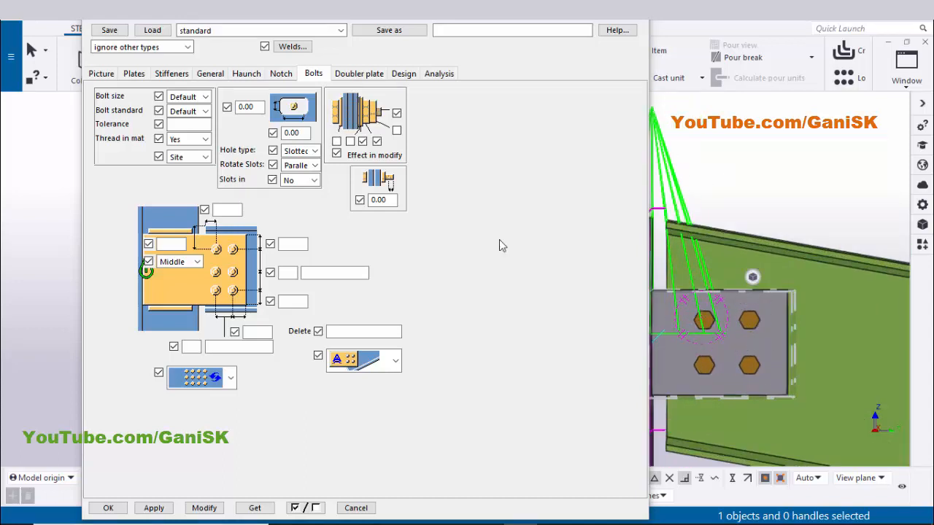
{"action": "left_click", "coordinate": [205, 97]}
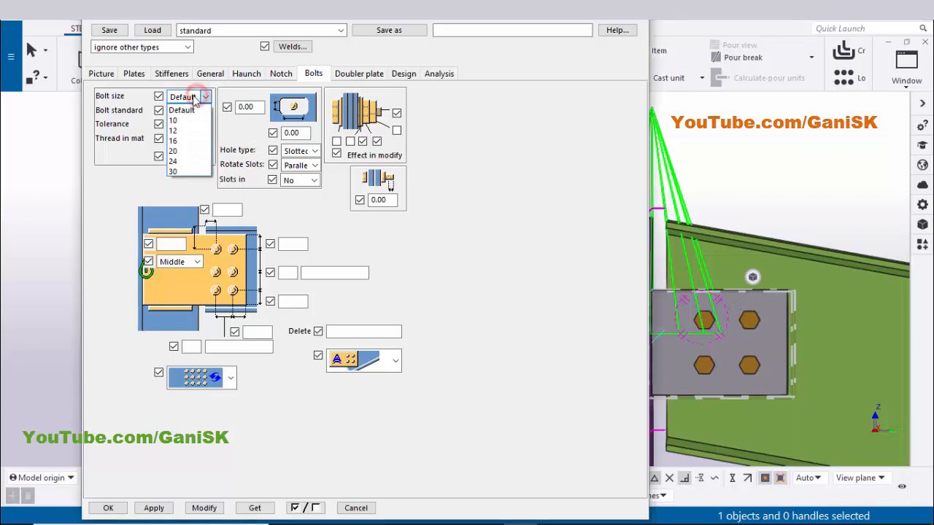
{"action": "left_click", "coordinate": [181, 151]}
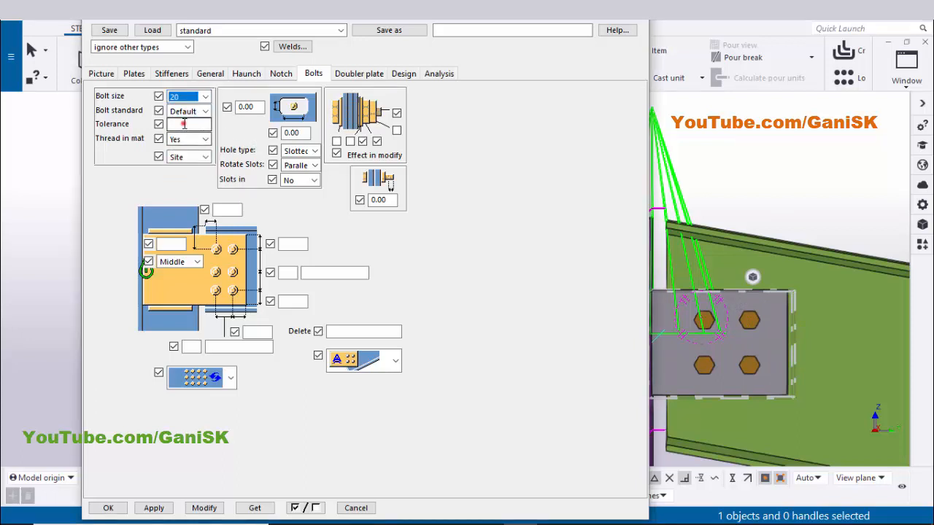
{"action": "left_click", "coordinate": [182, 124]}
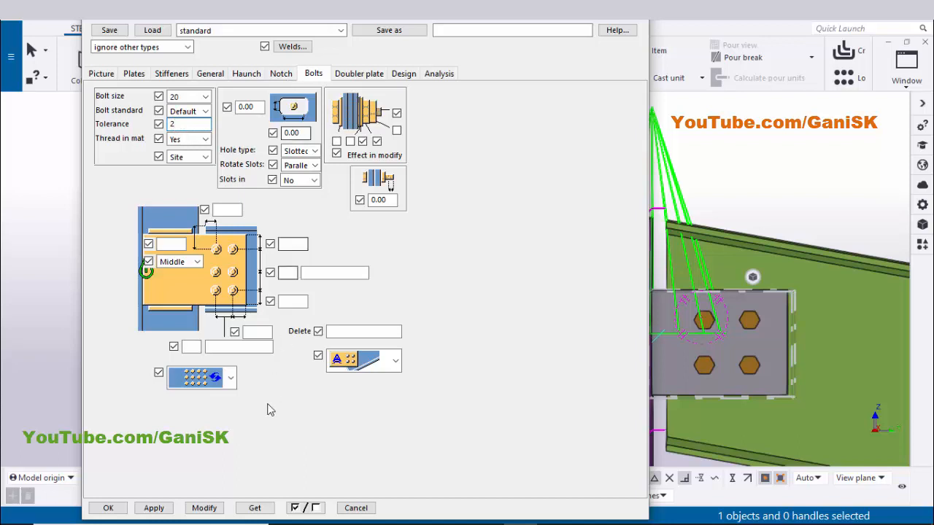
{"action": "left_click", "coordinate": [204, 508]}
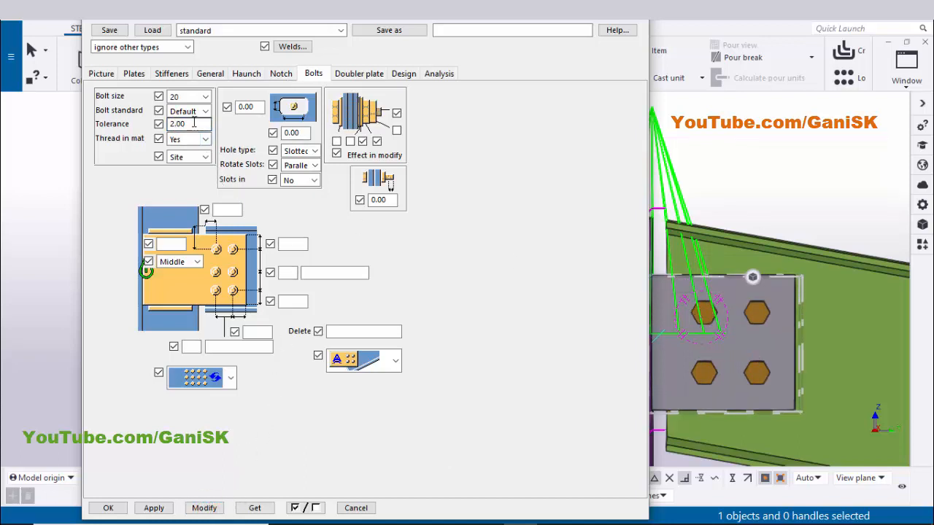
Set the bolt group's top and bottom edge distances on the tab plate to 50 mm and modify the connection
{"action": "left_click", "coordinate": [176, 99]}
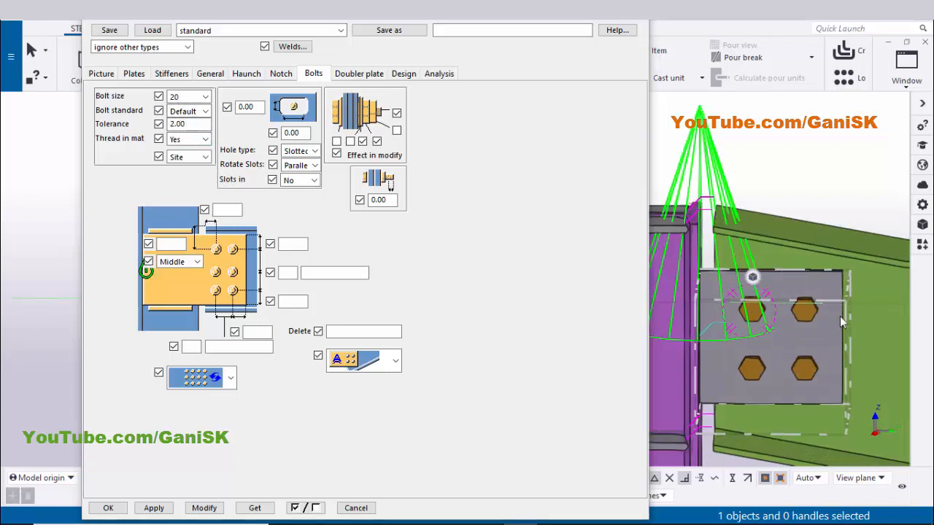
{"action": "middle_click_drag", "start_coordinate": [838, 313], "coordinate": [807, 380], "text": "ctrl"}
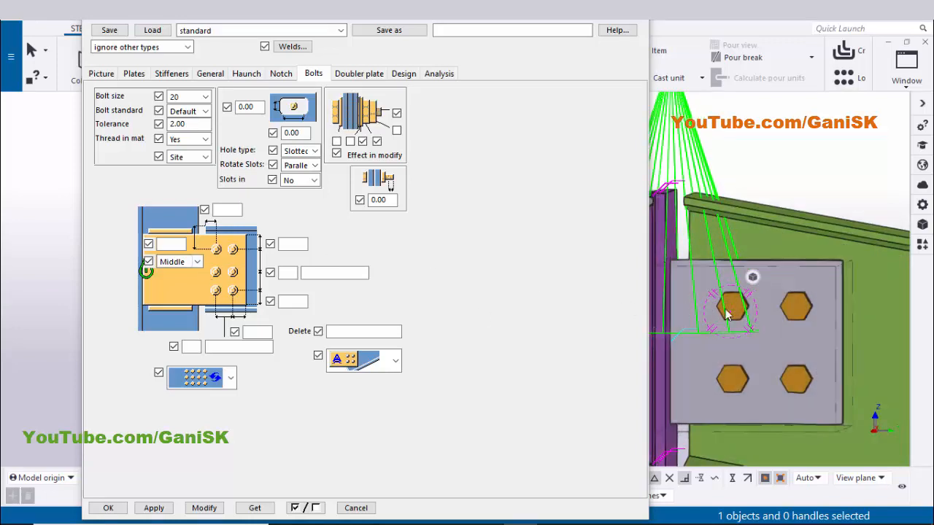
{"action": "left_click", "coordinate": [797, 277]}
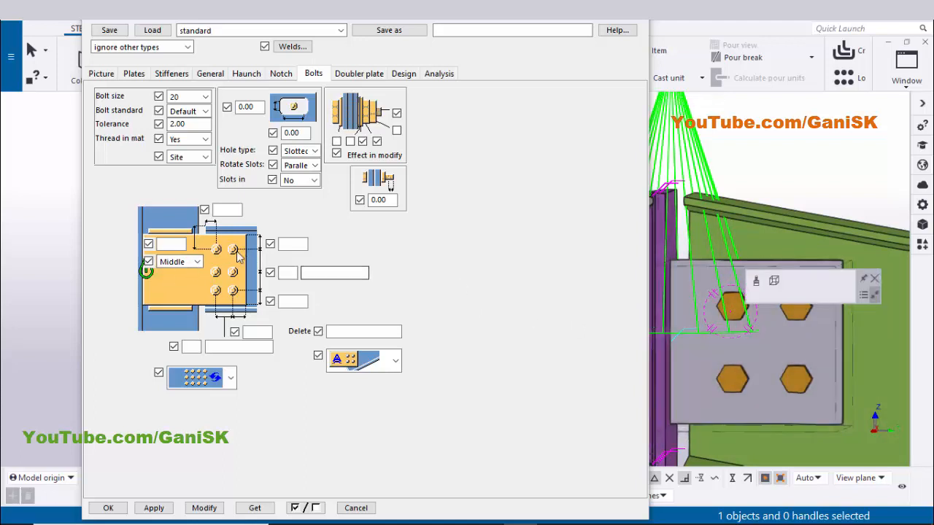
{"action": "left_click", "coordinate": [290, 244]}
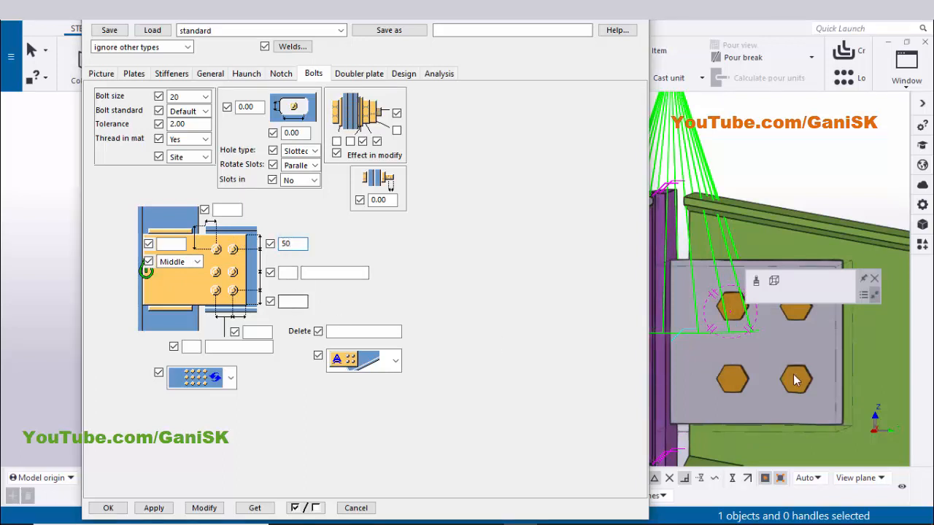
{"action": "type", "text": "50"}
{"action": "left_click", "coordinate": [299, 301]}
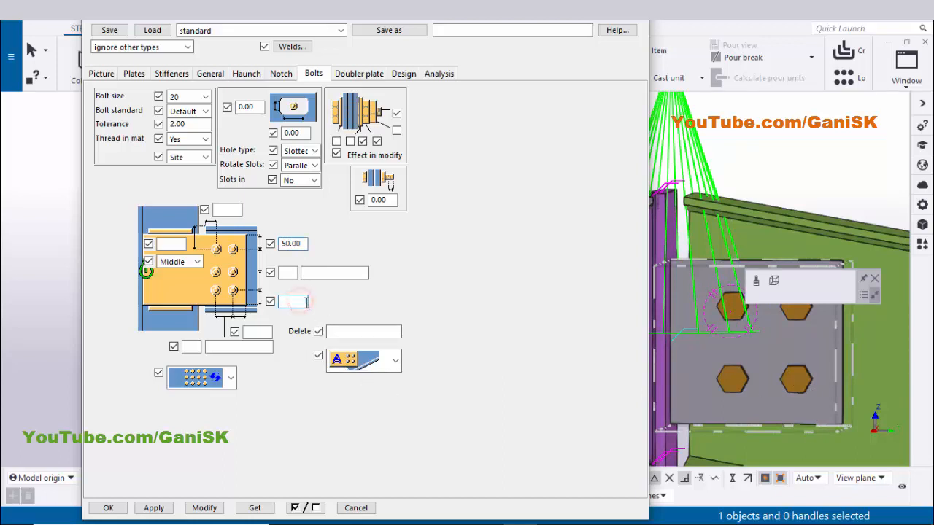
{"action": "left_click", "coordinate": [204, 508]}
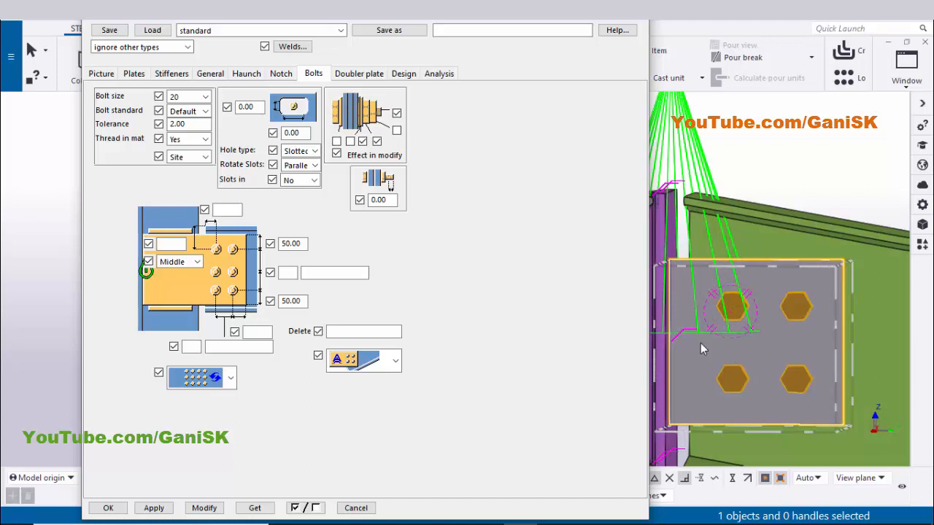
Set the vertical bolt rows to 2 with 100 mm spacing and modify the connection
{"action": "left_click", "coordinate": [289, 271]}
{"action": "type", "text": "2"}
{"action": "double_click", "coordinate": [289, 272]}
{"action": "left_click", "coordinate": [327, 274]}
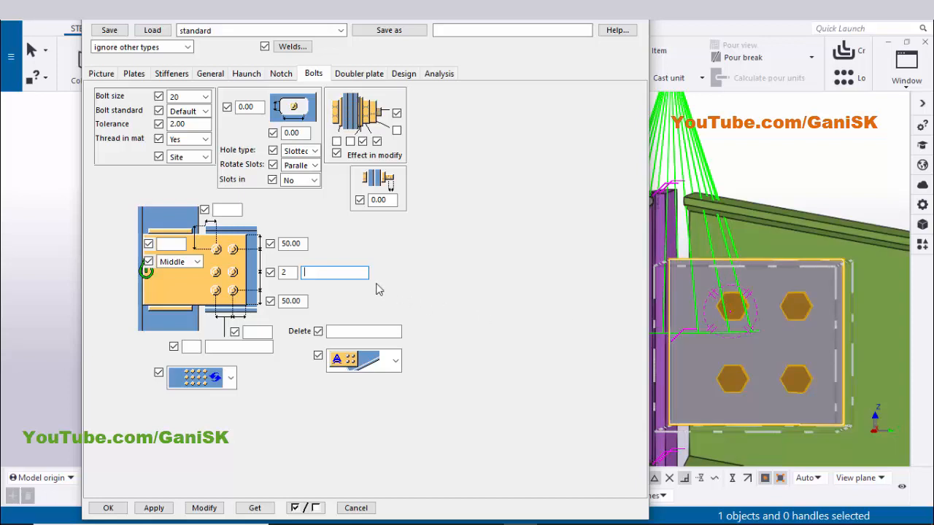
{"action": "type", "text": "100"}
{"action": "left_click", "coordinate": [211, 507]}
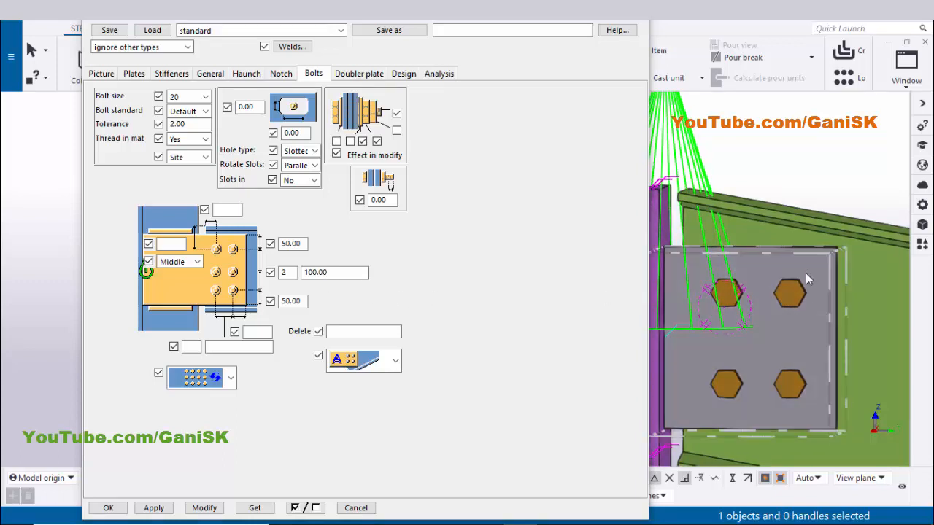
Set the gap between column and beam end to 10 mm on the Picture tab and modify the connection
{"action": "left_click", "coordinate": [292, 301]}
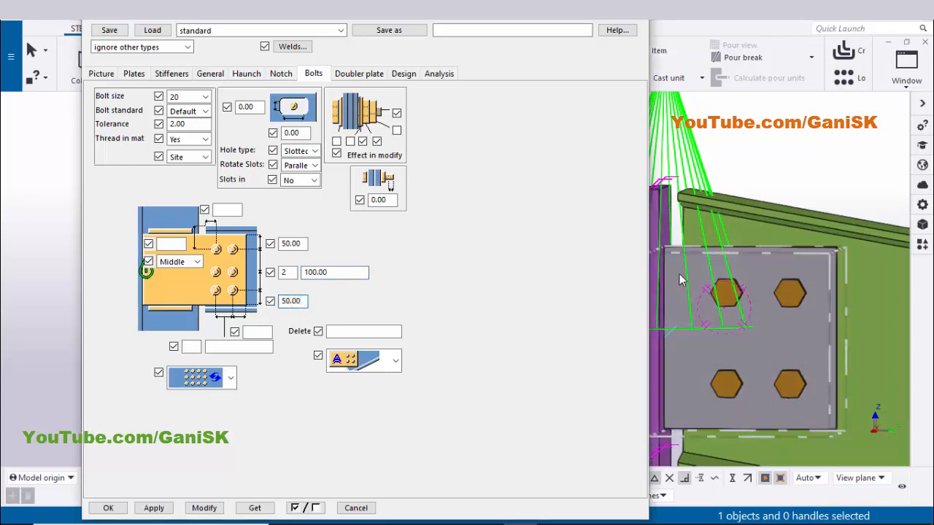
{"action": "middle_click_drag", "start_coordinate": [719, 283], "coordinate": [708, 222], "text": "ctrl"}
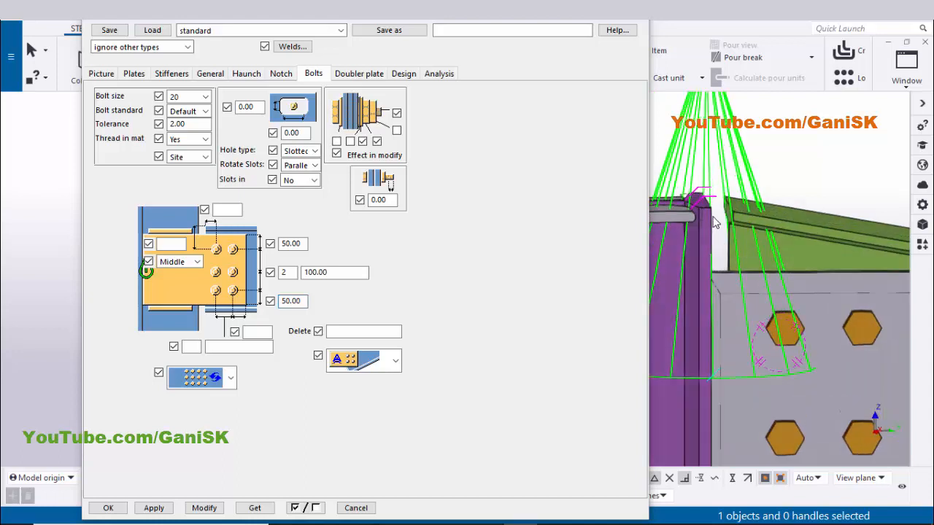
{"action": "left_click", "coordinate": [124, 74]}
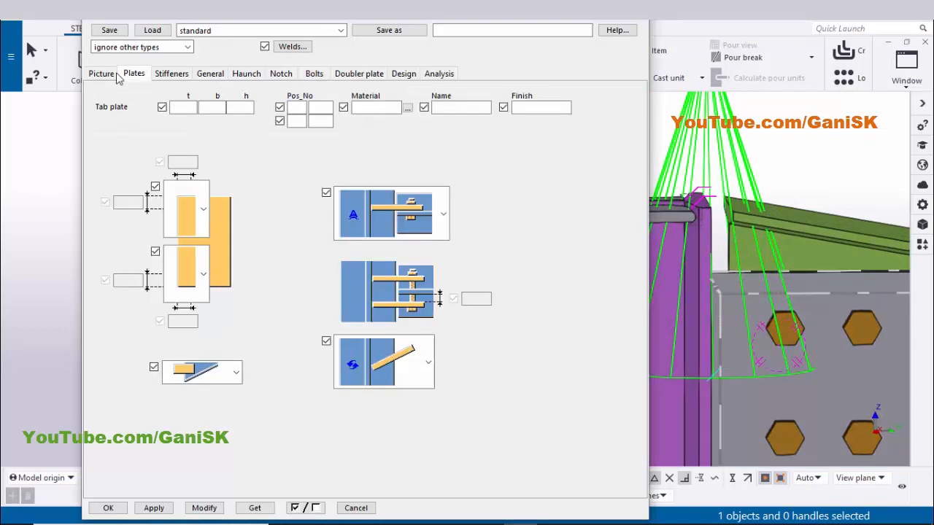
{"action": "left_click", "coordinate": [103, 76]}
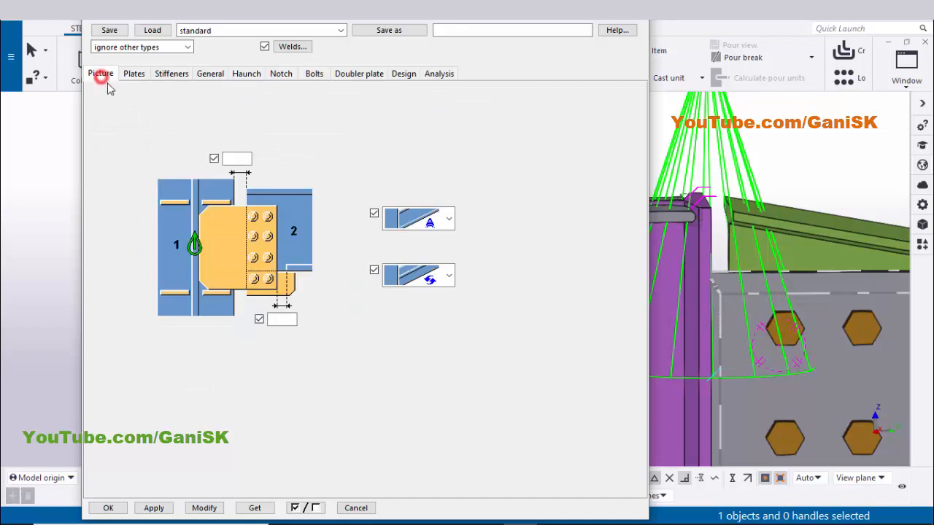
{"action": "left_click", "coordinate": [235, 161]}
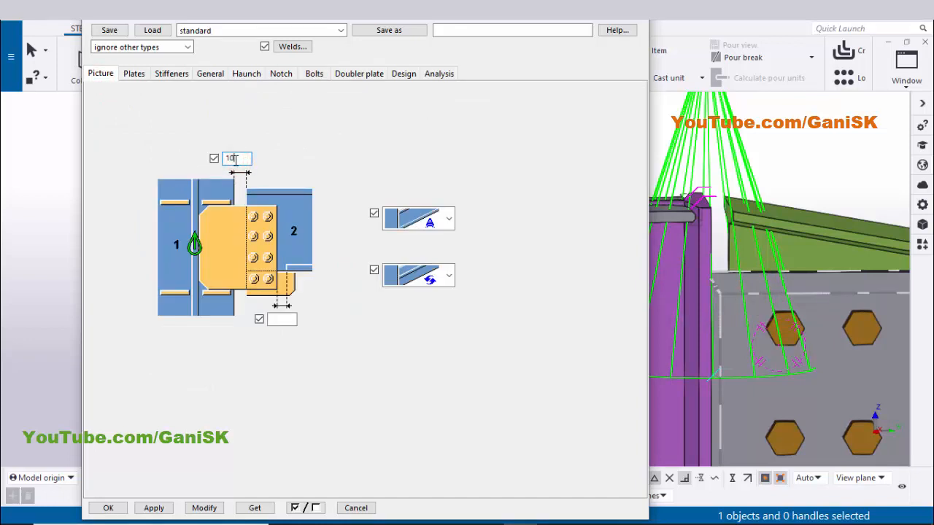
{"action": "left_click", "coordinate": [203, 508]}
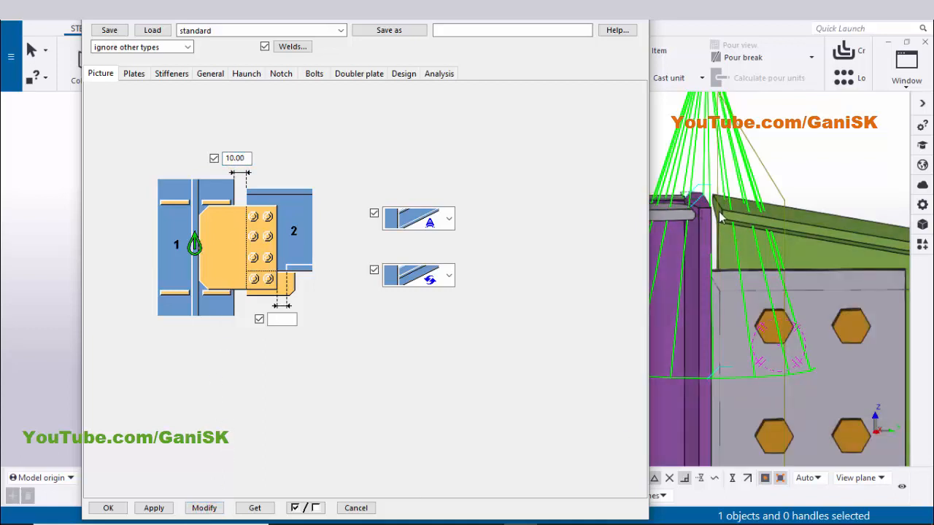
Set the horizontal distance to the first bolt column to 40 mm on the Bolts tab and modify the connection
{"action": "scroll", "coordinate": [722, 252], "scroll_direction": "down", "scroll_amount": 1}
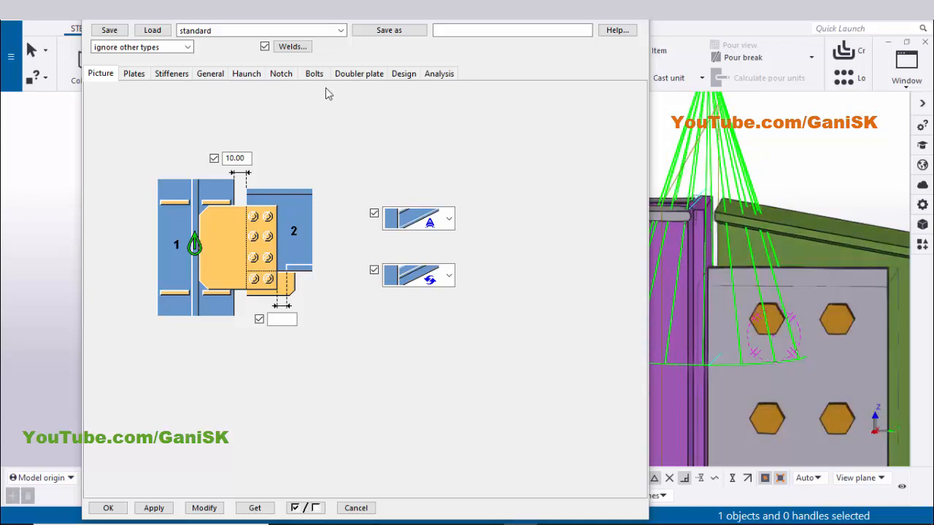
{"action": "left_click", "coordinate": [314, 73]}
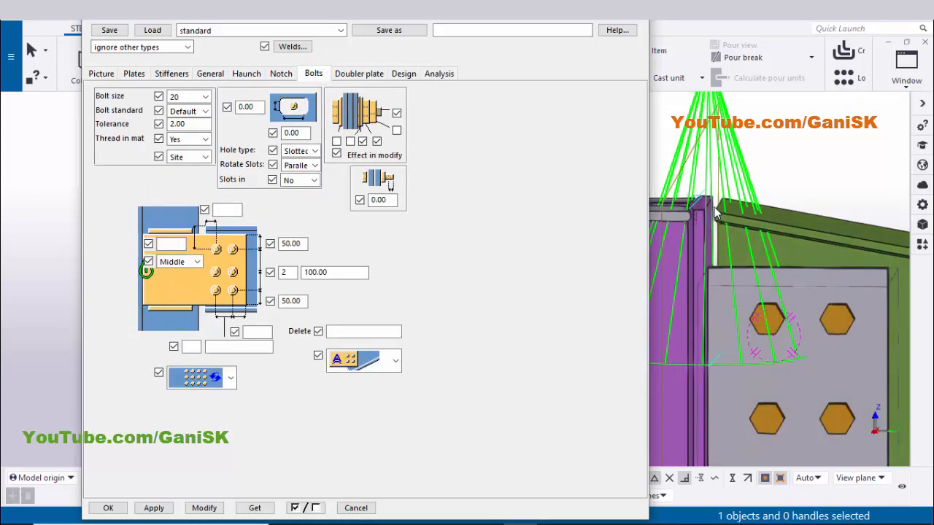
{"action": "left_click", "coordinate": [231, 211]}
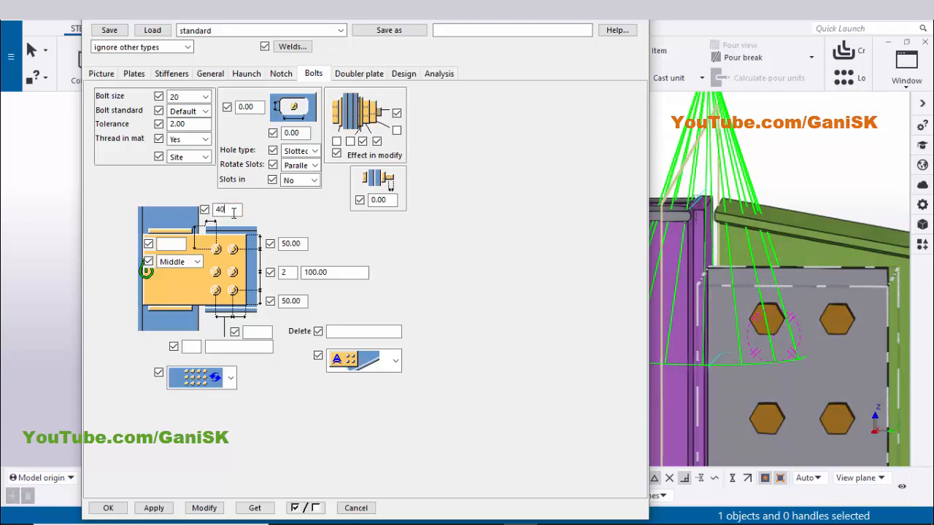
{"action": "left_click", "coordinate": [209, 507]}
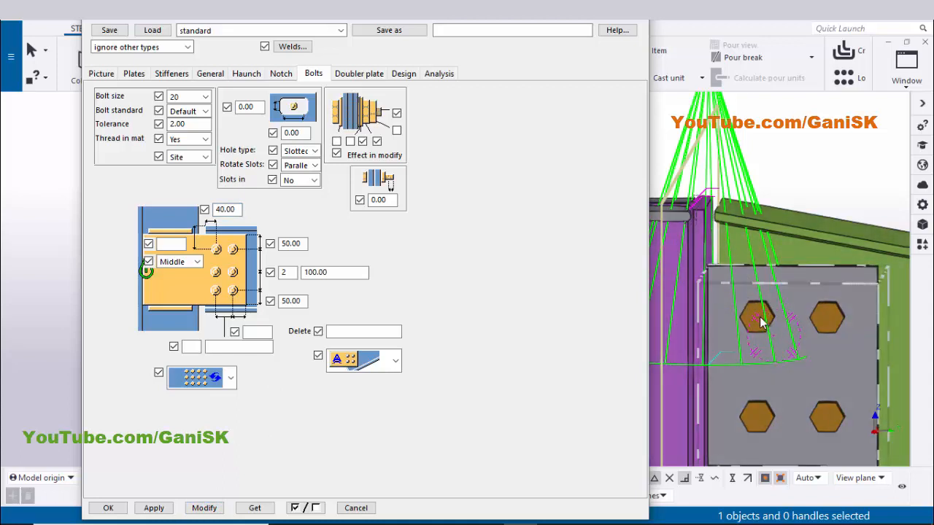
Set the horizontal bolt columns to 2 with 80 mm spacing and a 40 mm edge distance, then modify the connection
{"action": "left_click", "coordinate": [908, 76]}
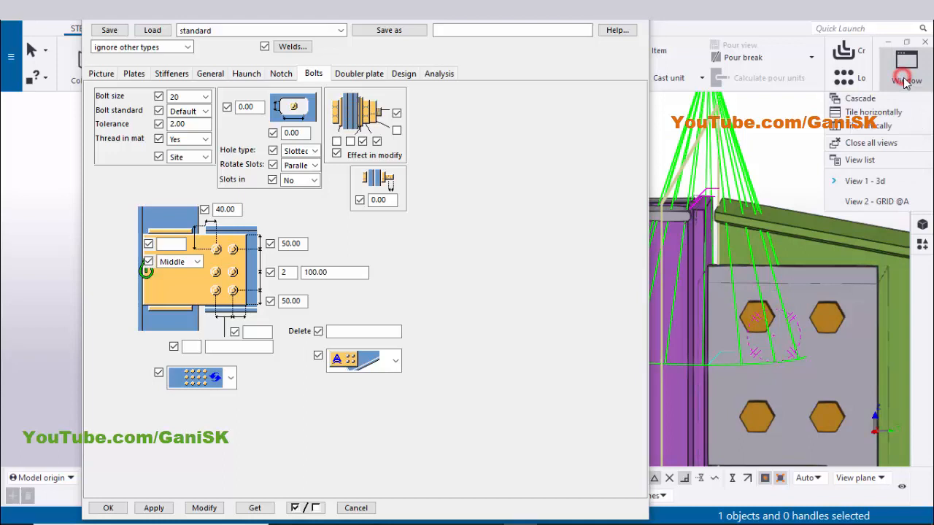
{"action": "left_click", "coordinate": [893, 204]}
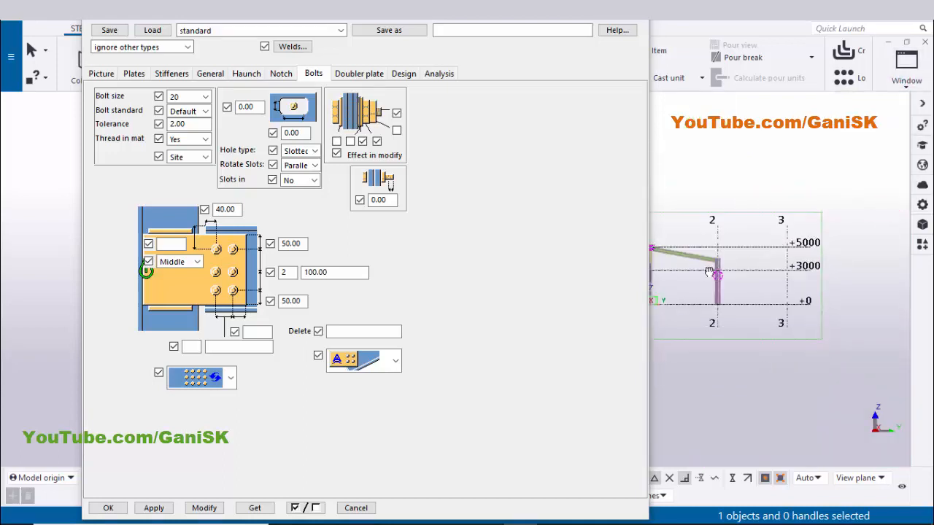
{"action": "scroll", "coordinate": [706, 258], "scroll_direction": "up", "scroll_amount": 6}
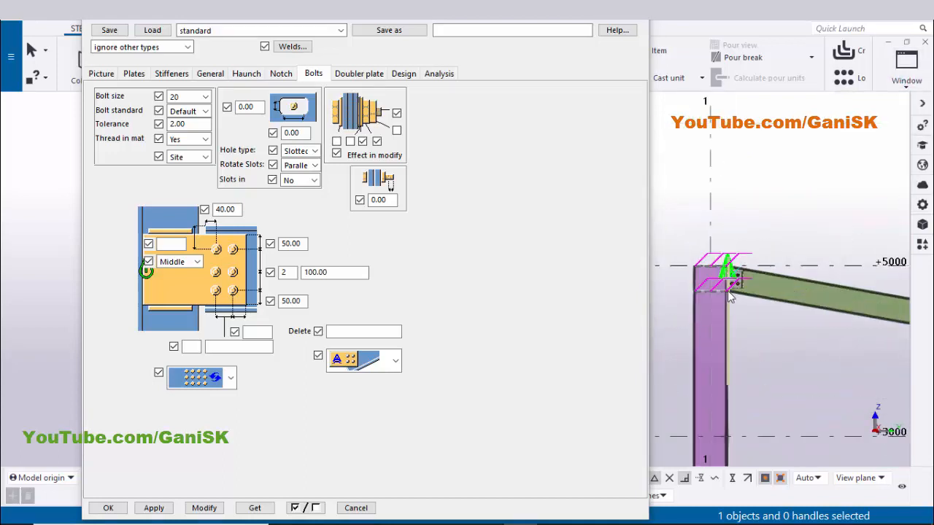
{"action": "scroll", "coordinate": [726, 287], "scroll_direction": "up", "scroll_amount": 5}
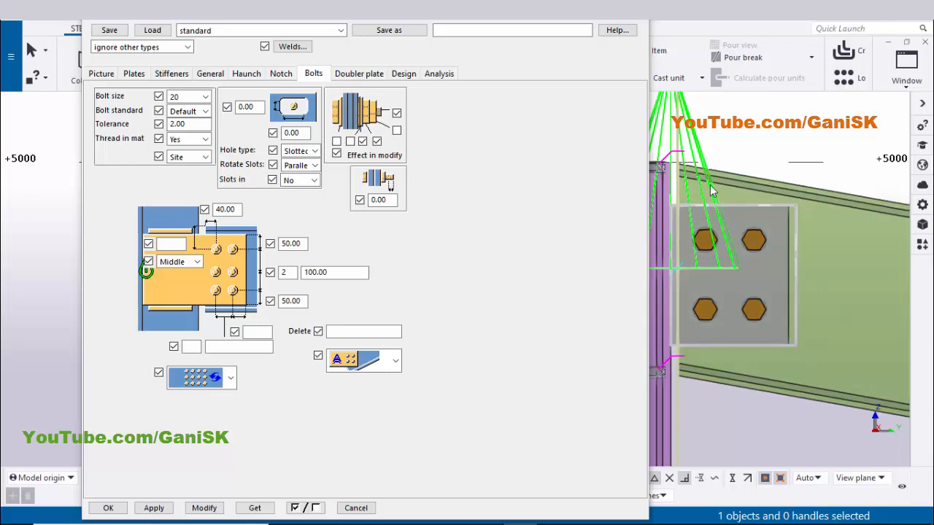
{"action": "left_click", "coordinate": [195, 348]}
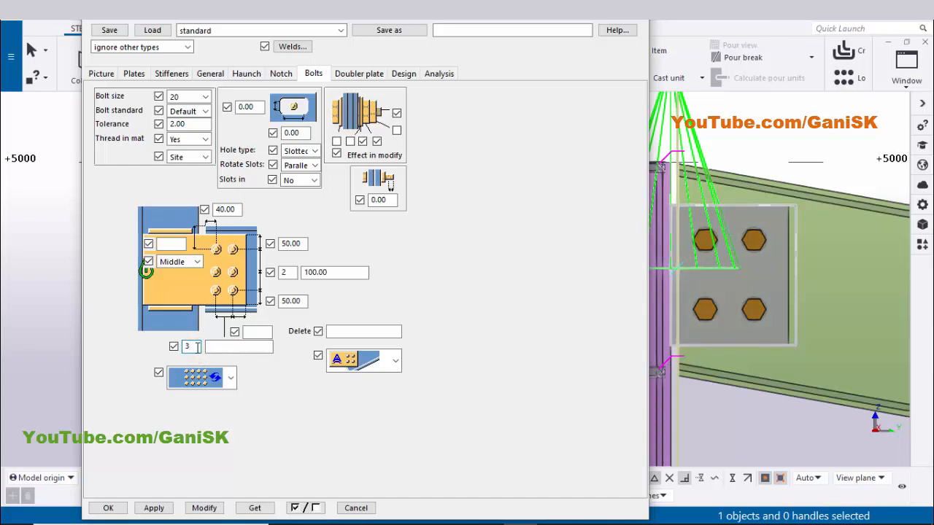
{"action": "type", "text": "2"}
{"action": "key", "text": "Tab"}
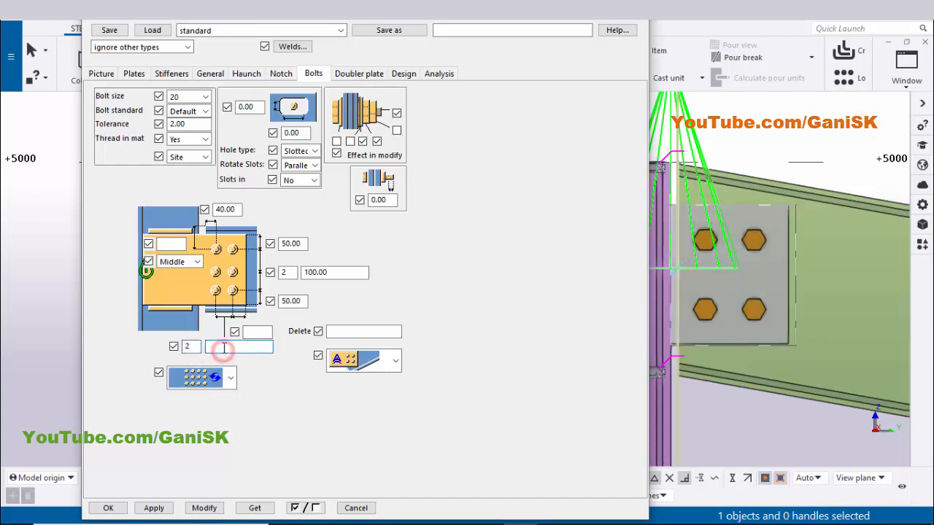
{"action": "left_click", "coordinate": [261, 332]}
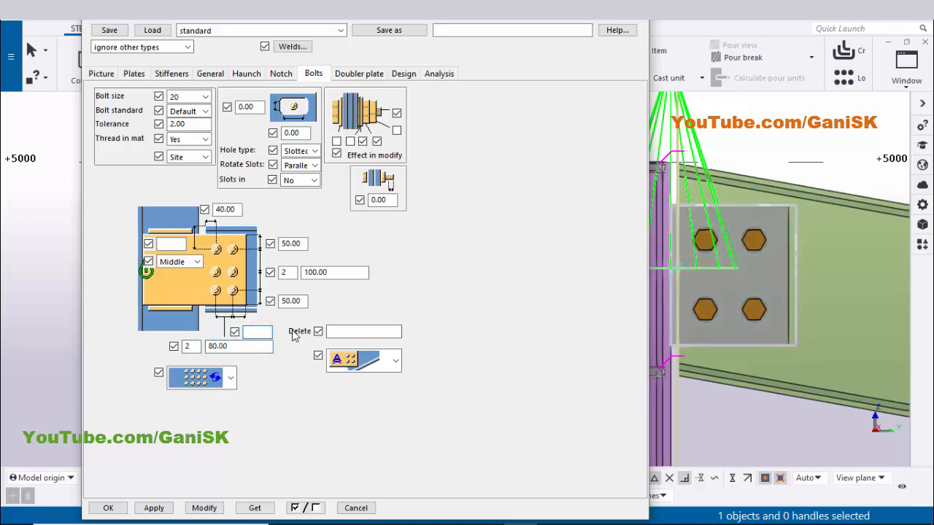
{"action": "left_click", "coordinate": [204, 508]}
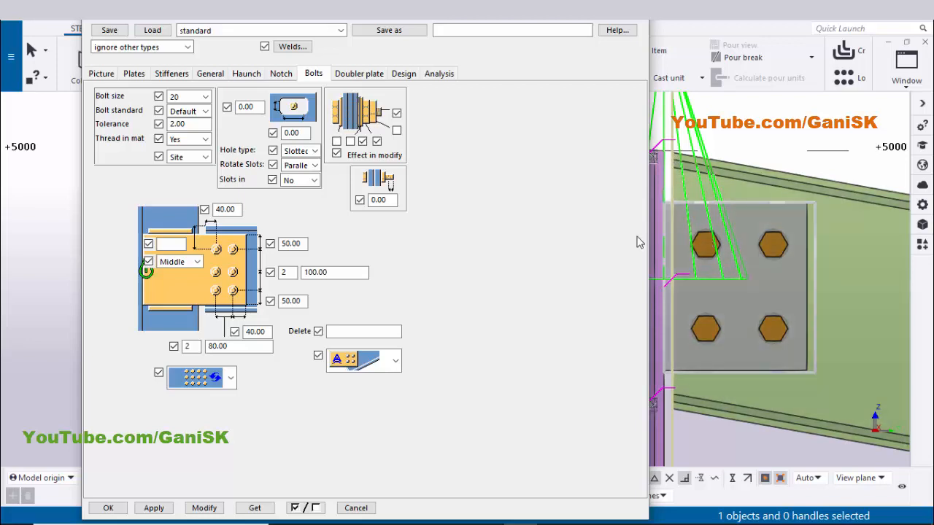
Review the entered bolt distance fields and return to the 3D model view
{"action": "double_click", "coordinate": [236, 208]}
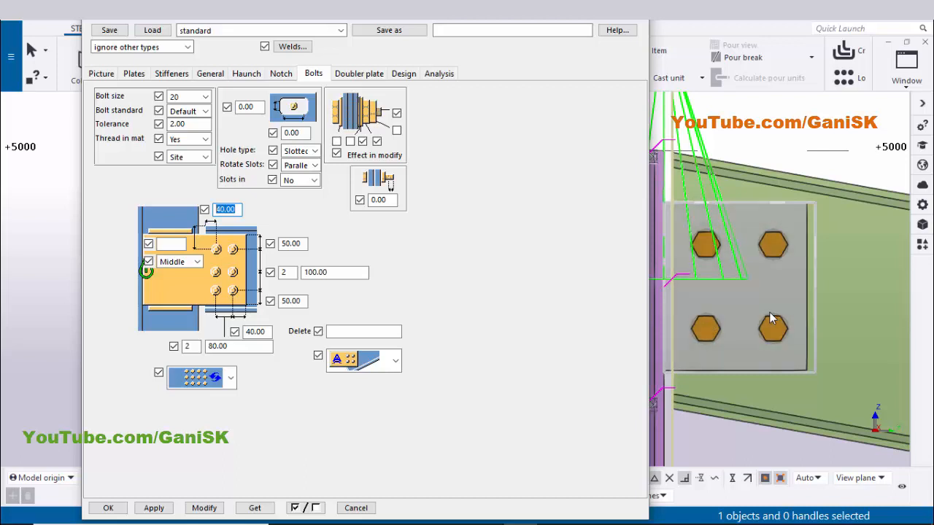
{"action": "left_click", "coordinate": [210, 348]}
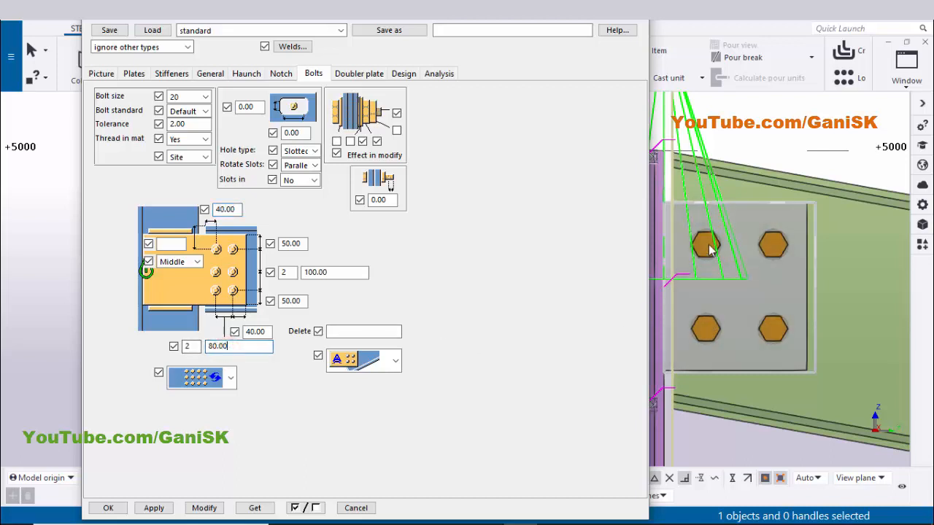
{"action": "left_click", "coordinate": [262, 331]}
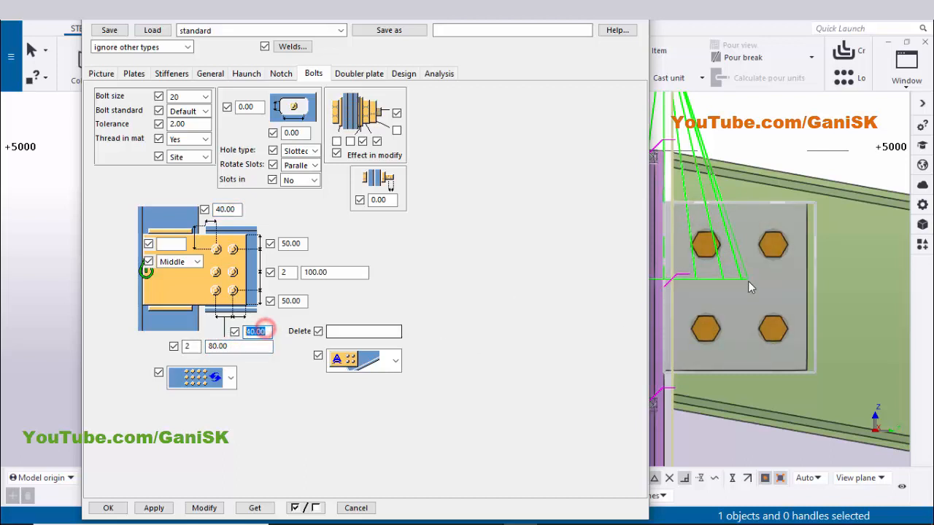
{"action": "left_click", "coordinate": [906, 69]}
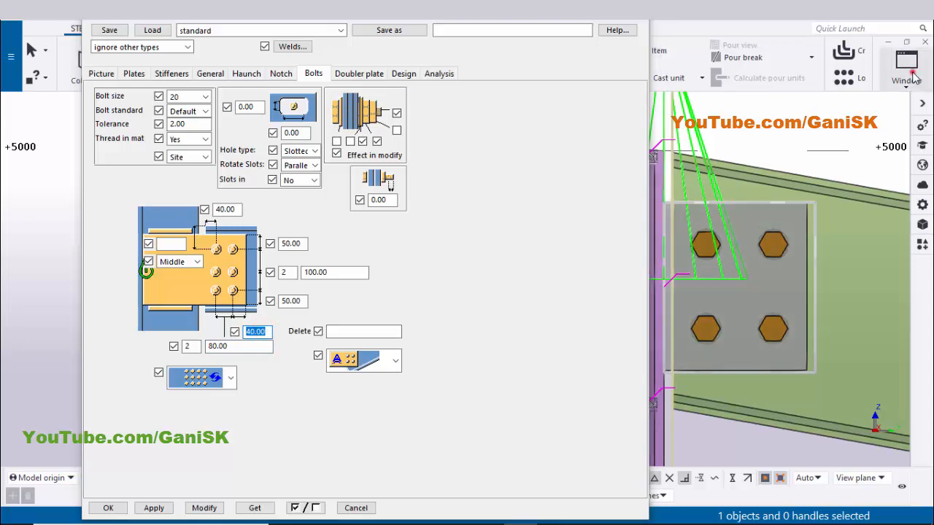
{"action": "left_click", "coordinate": [872, 186]}
{"action": "scroll", "coordinate": [808, 318], "scroll_direction": "down", "scroll_amount": 5}
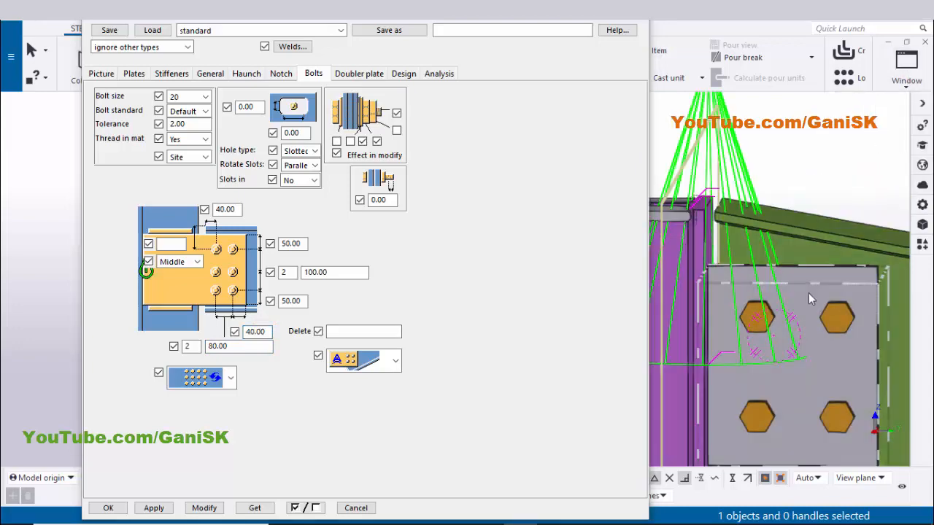
Set the tab plate thickness to 16 mm on the Plates tab and modify the connection
{"action": "scroll", "coordinate": [808, 317], "scroll_direction": "up", "scroll_amount": 3}
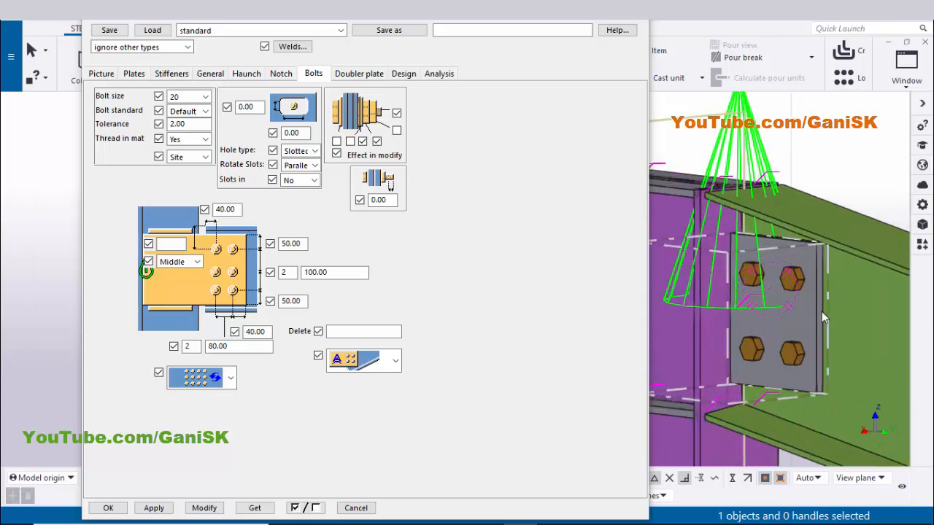
{"action": "left_click", "coordinate": [133, 74]}
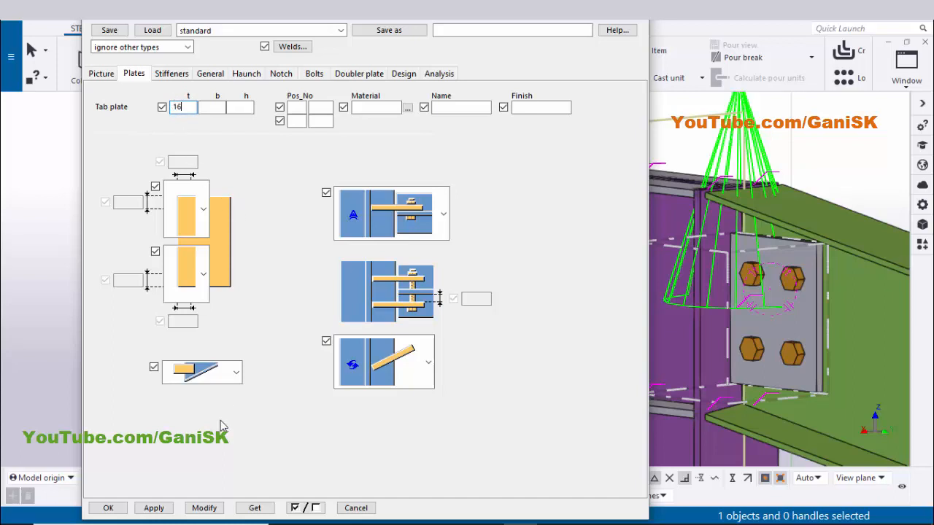
{"action": "left_click", "coordinate": [212, 506]}
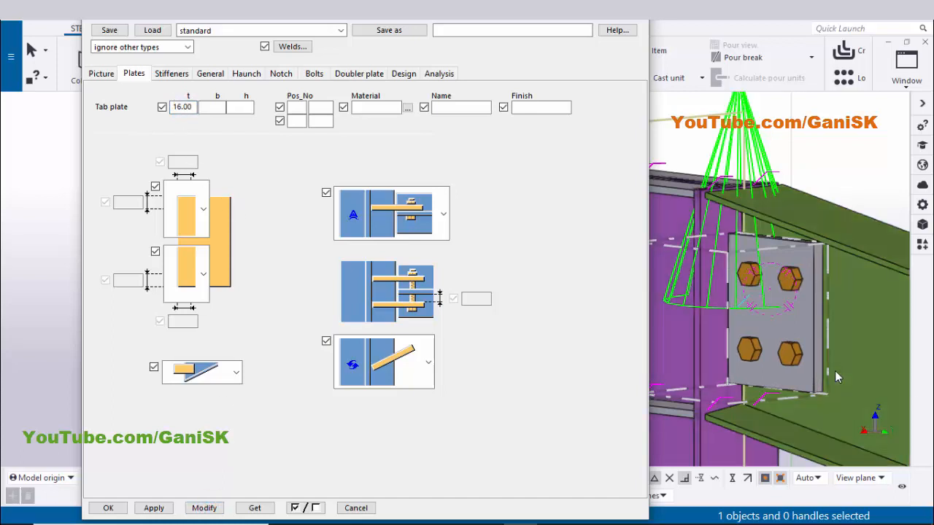
Leave the stiffener plate fields empty on the Stiffeners tab, then modify, apply and close the connection dialog
{"action": "scroll", "coordinate": [827, 353], "scroll_direction": "up", "scroll_amount": 2}
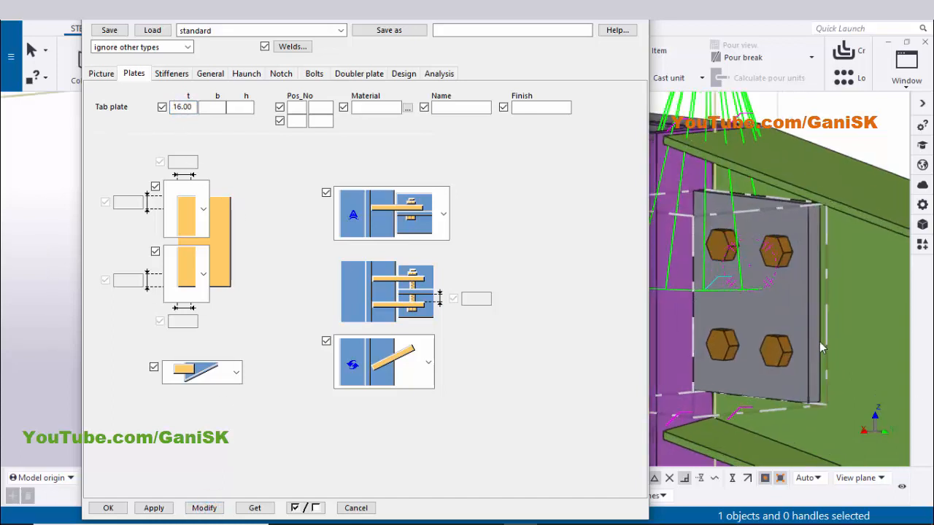
{"action": "scroll", "coordinate": [819, 342], "scroll_direction": "down", "scroll_amount": 5}
{"action": "scroll", "coordinate": [733, 297], "scroll_direction": "up", "scroll_amount": 3}
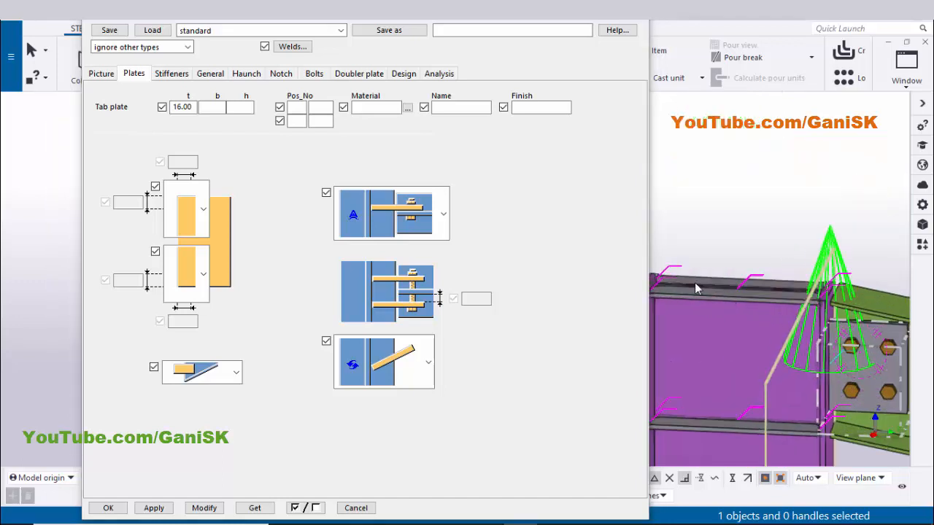
{"action": "left_click", "coordinate": [171, 73]}
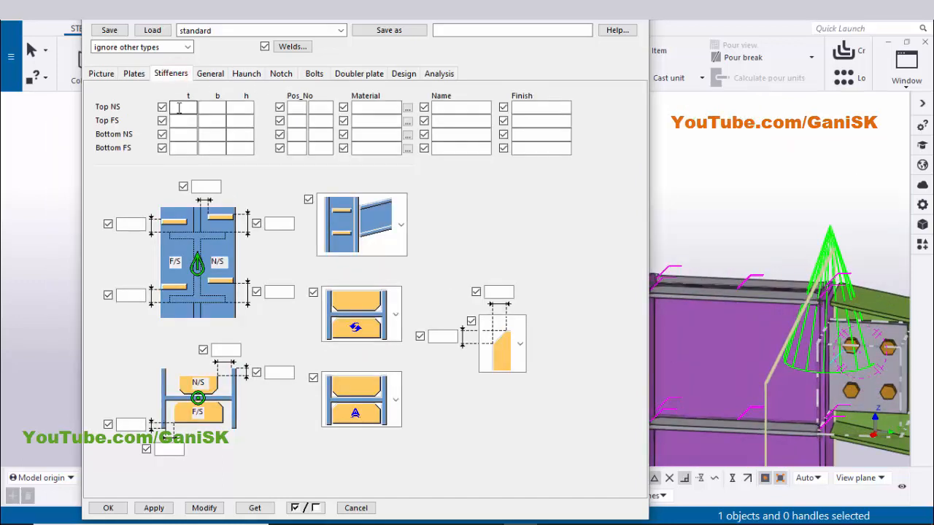
{"action": "left_click", "coordinate": [178, 107]}
{"action": "left_click", "coordinate": [183, 147]}
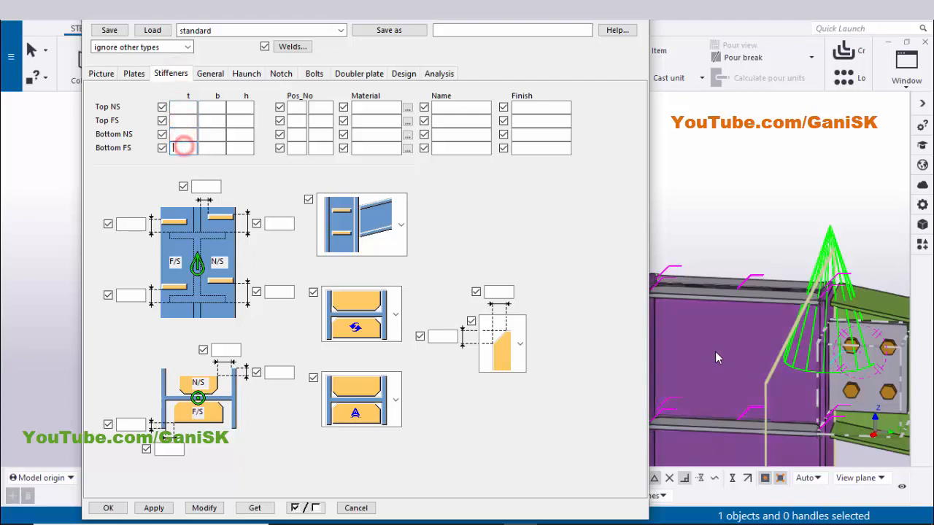
{"action": "scroll", "coordinate": [657, 314], "scroll_direction": "down", "scroll_amount": 2}
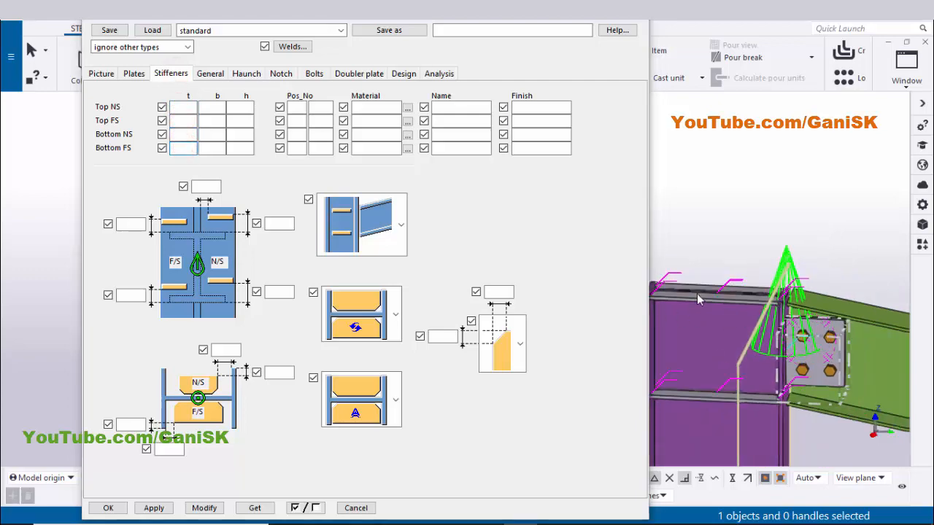
{"action": "left_click", "coordinate": [207, 507]}
{"action": "left_click", "coordinate": [153, 508]}
{"action": "left_click", "coordinate": [107, 508]}
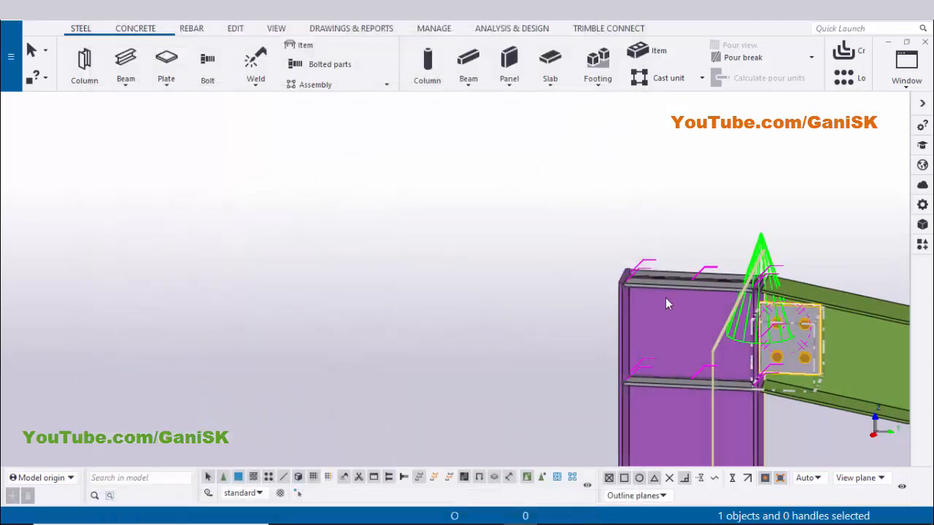
Apply the Column with stiffeners (186) connection at the other end, picking the right column as main part and the beam as secondary
{"action": "scroll", "coordinate": [502, 285], "scroll_direction": "down", "scroll_amount": 2}
{"action": "middle_click_drag", "start_coordinate": [485, 287], "coordinate": [369, 285]}
{"action": "left_click", "coordinate": [732, 182]}
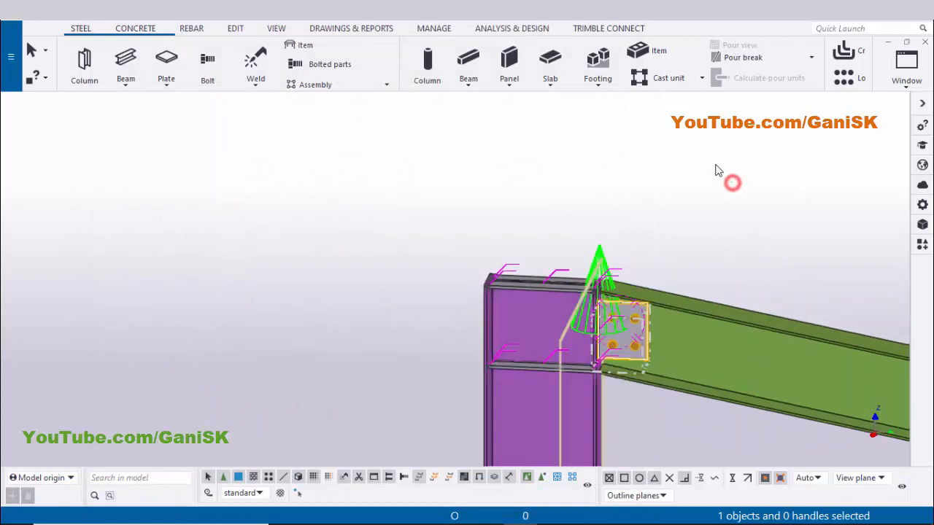
{"action": "right_click", "coordinate": [715, 166]}
{"action": "left_click", "coordinate": [751, 242]}
{"action": "scroll", "coordinate": [671, 291], "scroll_direction": "down", "scroll_amount": 2}
{"action": "middle_click_drag", "start_coordinate": [670, 290], "coordinate": [509, 262]}
{"action": "scroll", "coordinate": [538, 268], "scroll_direction": "down", "scroll_amount": 1}
{"action": "scroll", "coordinate": [704, 304], "scroll_direction": "down", "scroll_amount": 2}
{"action": "middle_click_drag", "start_coordinate": [868, 339], "coordinate": [705, 310]}
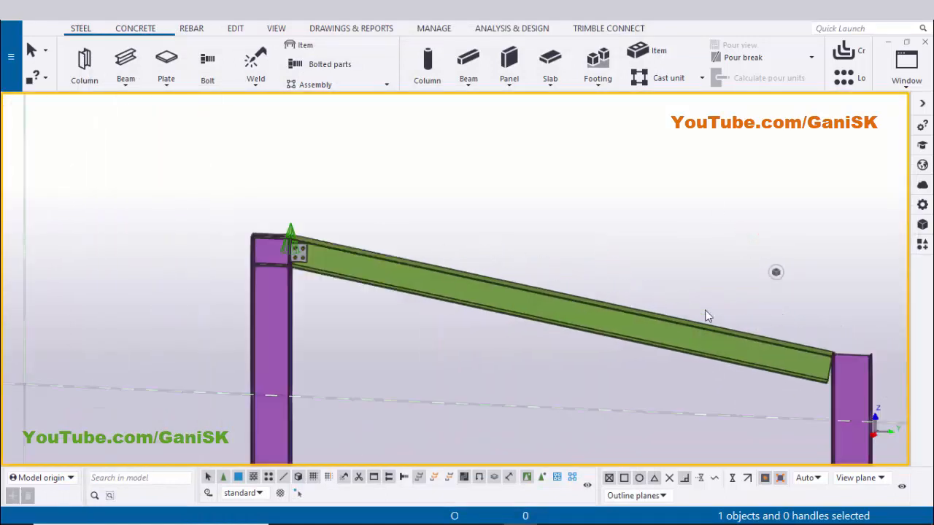
{"action": "middle_click_drag", "start_coordinate": [846, 377], "coordinate": [728, 344]}
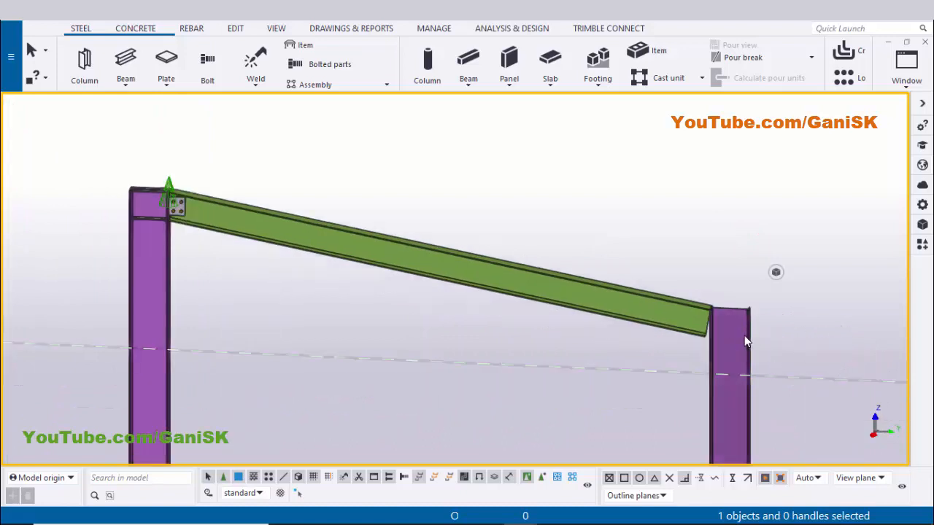
{"action": "key", "text": "ctrl+f"}
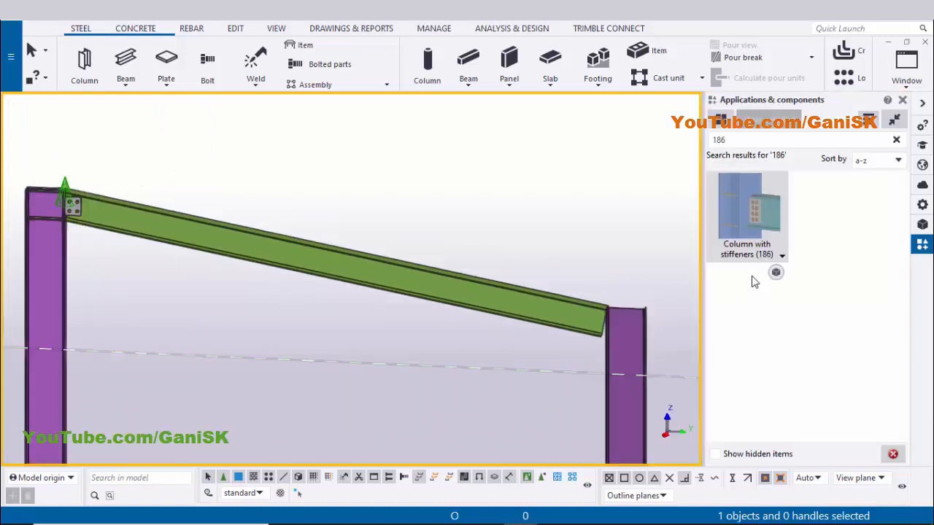
{"action": "double_click", "coordinate": [746, 230]}
{"action": "scroll", "coordinate": [590, 311], "scroll_direction": "up", "scroll_amount": 5}
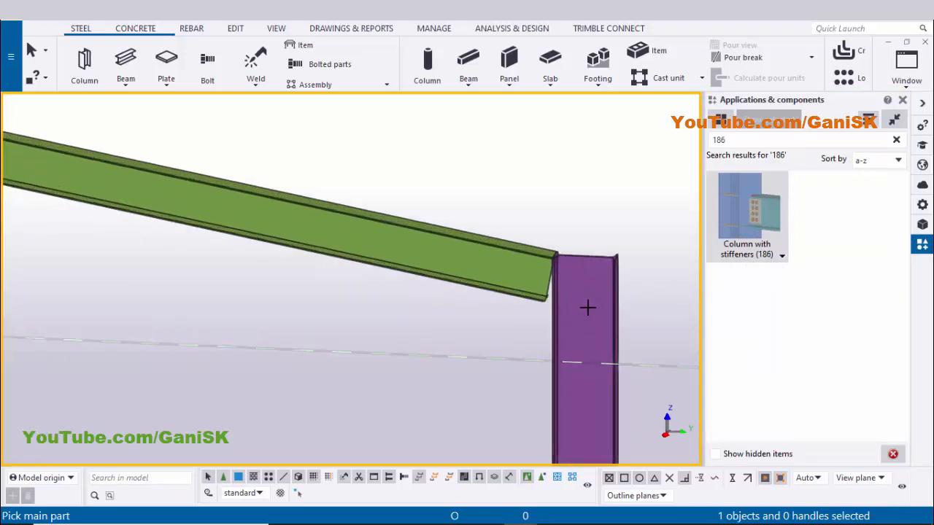
{"action": "left_click", "coordinate": [590, 312]}
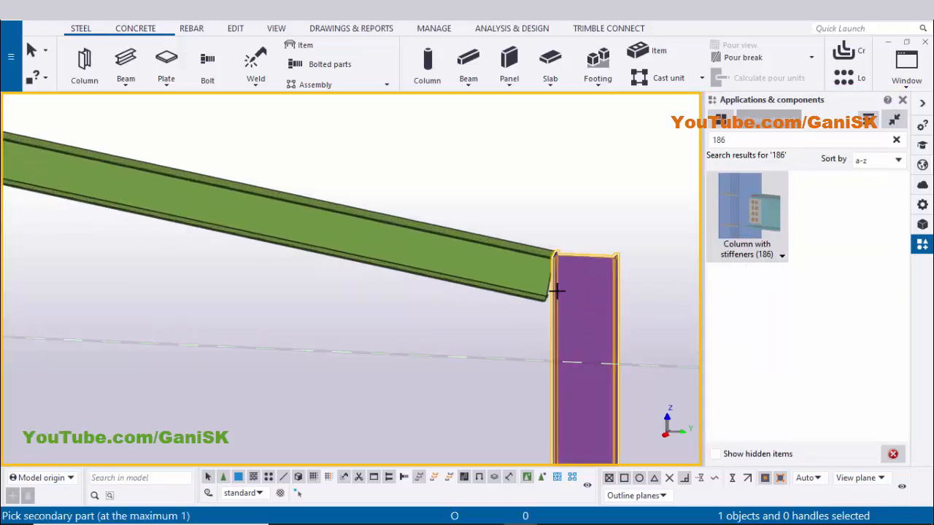
{"action": "left_click", "coordinate": [467, 258]}
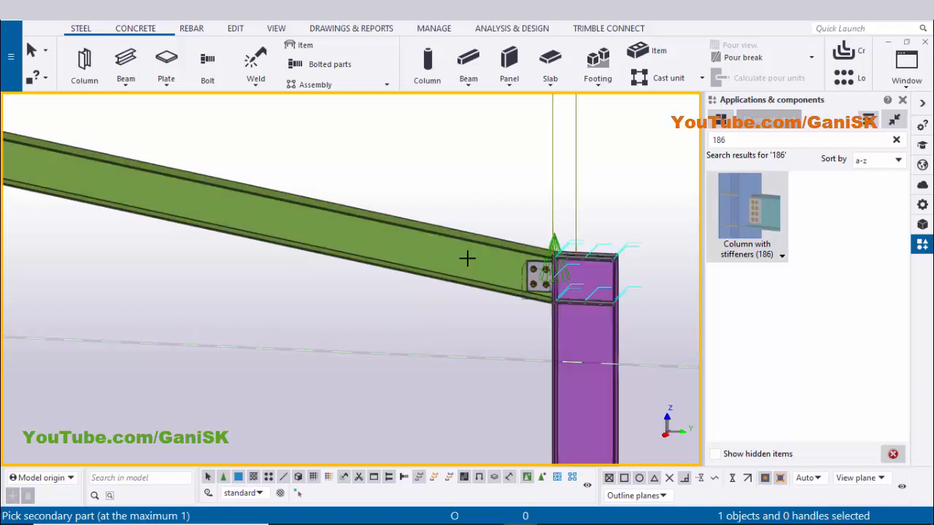
{"action": "right_click", "coordinate": [726, 162]}
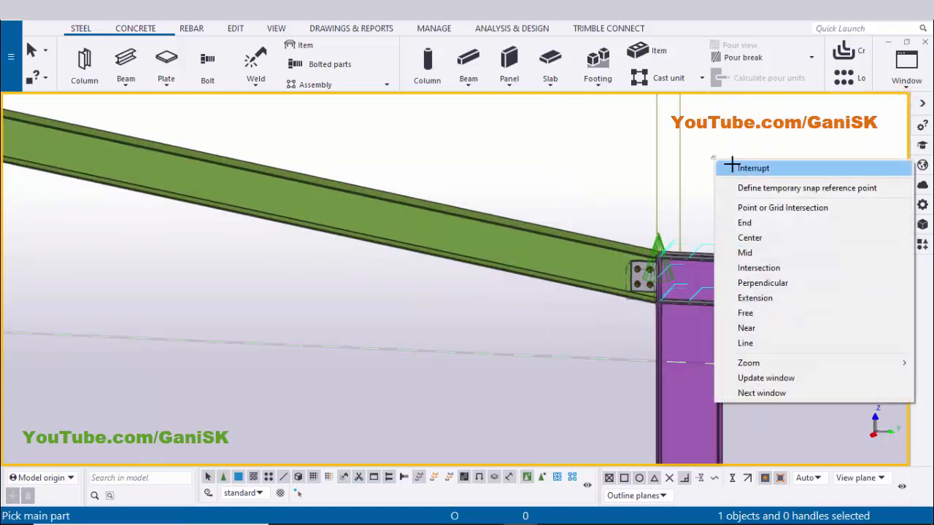
{"action": "left_click", "coordinate": [737, 164]}
Open the new connection's properties to review its gap, plate and bolt settings, then cancel the dialog
{"action": "right_click", "coordinate": [771, 183]}
{"action": "left_click", "coordinate": [777, 226]}
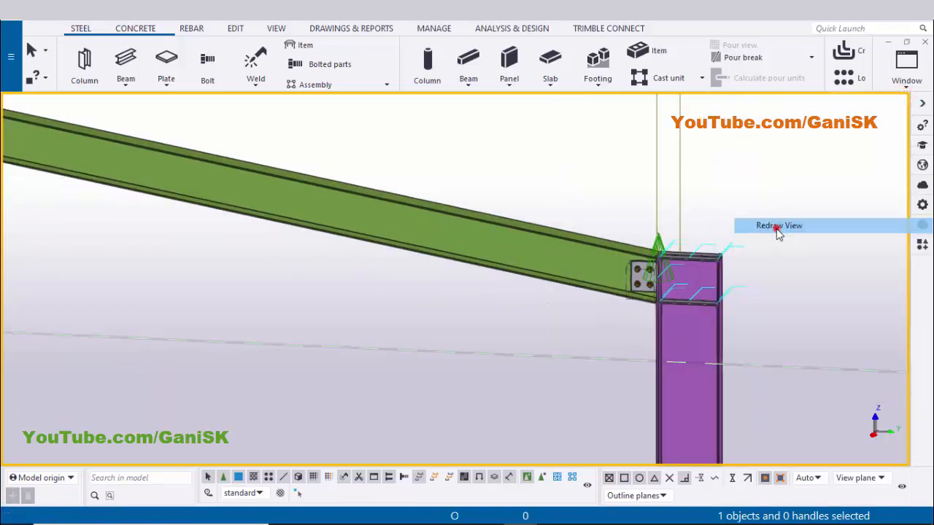
{"action": "scroll", "coordinate": [642, 278], "scroll_direction": "up", "scroll_amount": 3}
{"action": "scroll", "coordinate": [653, 278], "scroll_direction": "down", "scroll_amount": 5}
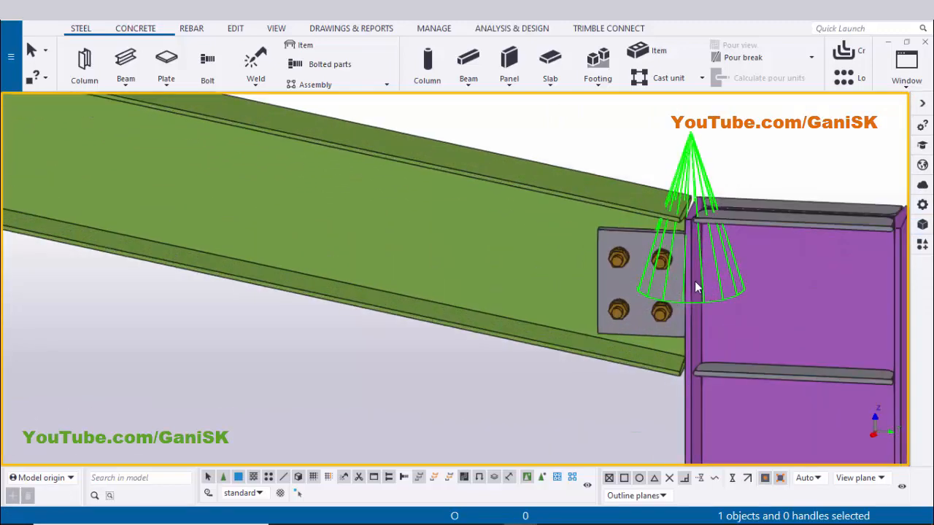
{"action": "scroll", "coordinate": [408, 227], "scroll_direction": "up", "scroll_amount": 5}
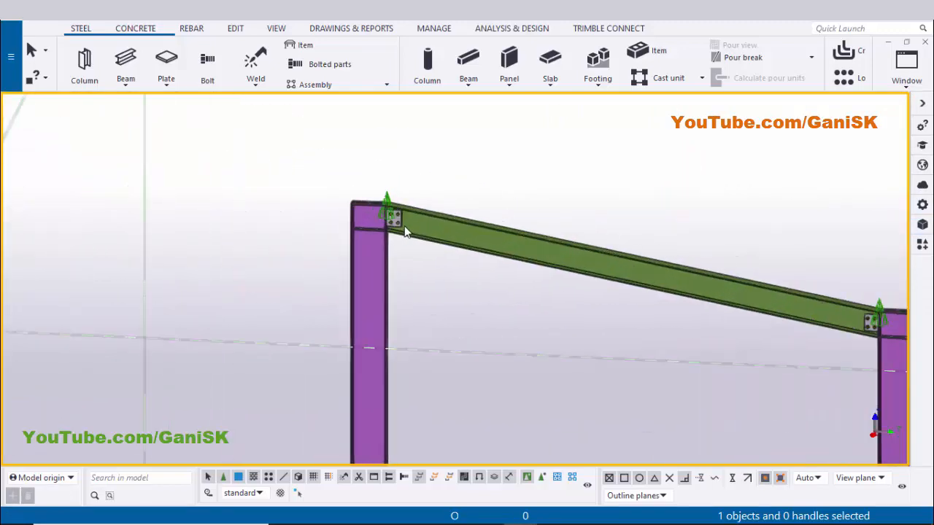
{"action": "scroll", "coordinate": [482, 277], "scroll_direction": "down", "scroll_amount": 4}
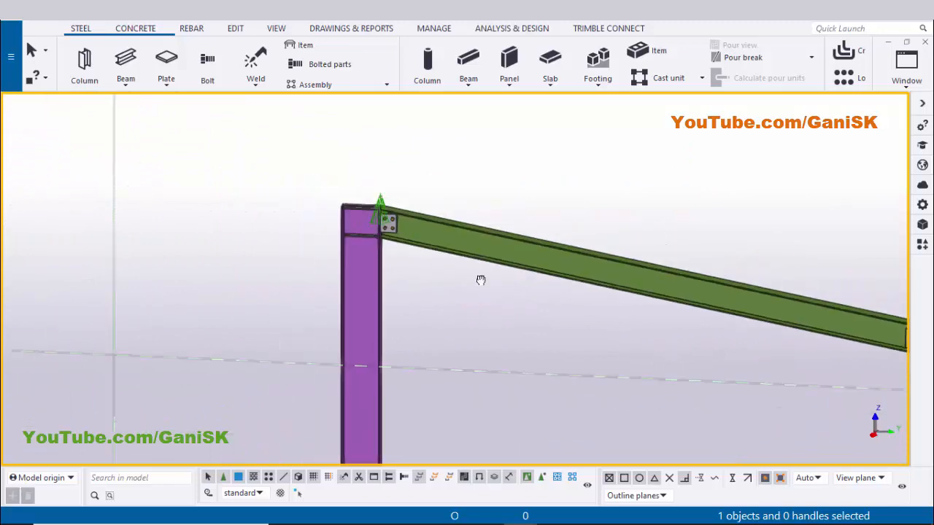
{"action": "scroll", "coordinate": [609, 300], "scroll_direction": "up", "scroll_amount": 5}
{"action": "scroll", "coordinate": [610, 304], "scroll_direction": "up", "scroll_amount": 1}
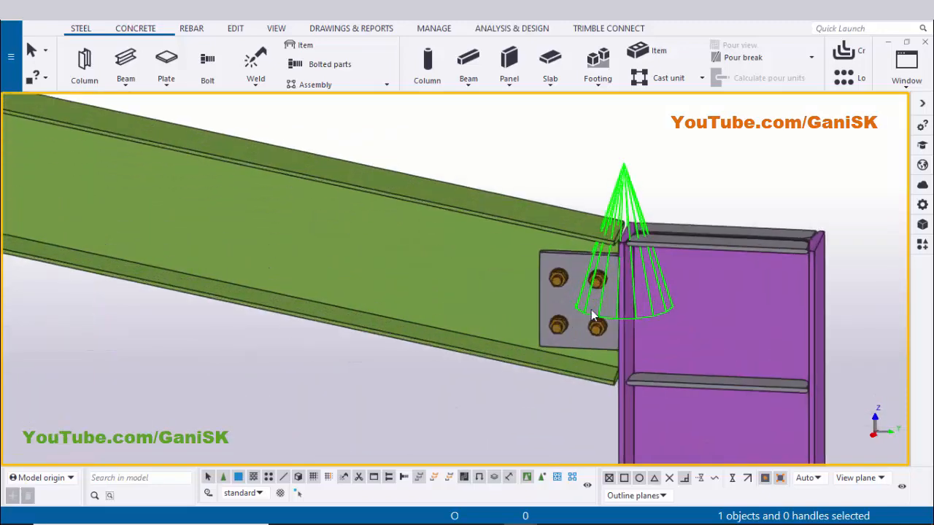
{"action": "scroll", "coordinate": [605, 292], "scroll_direction": "up", "scroll_amount": 3}
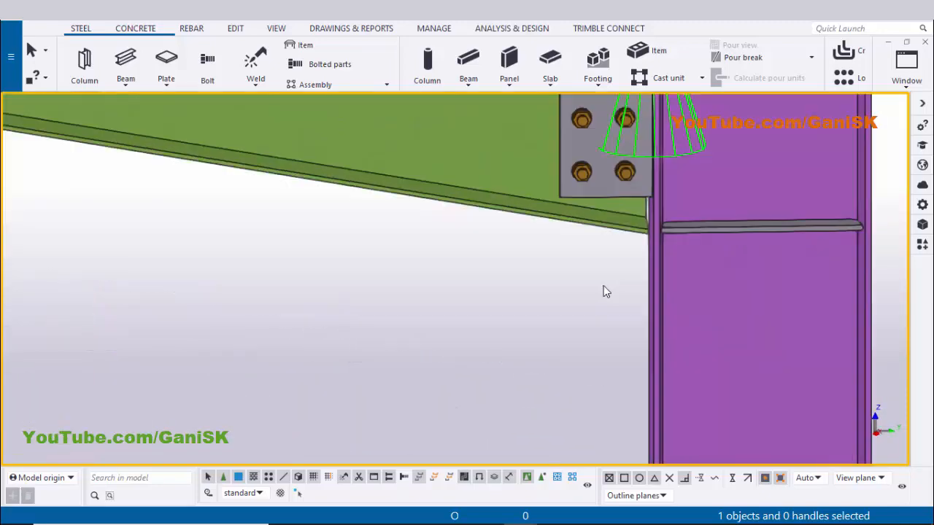
{"action": "left_click", "coordinate": [607, 169]}
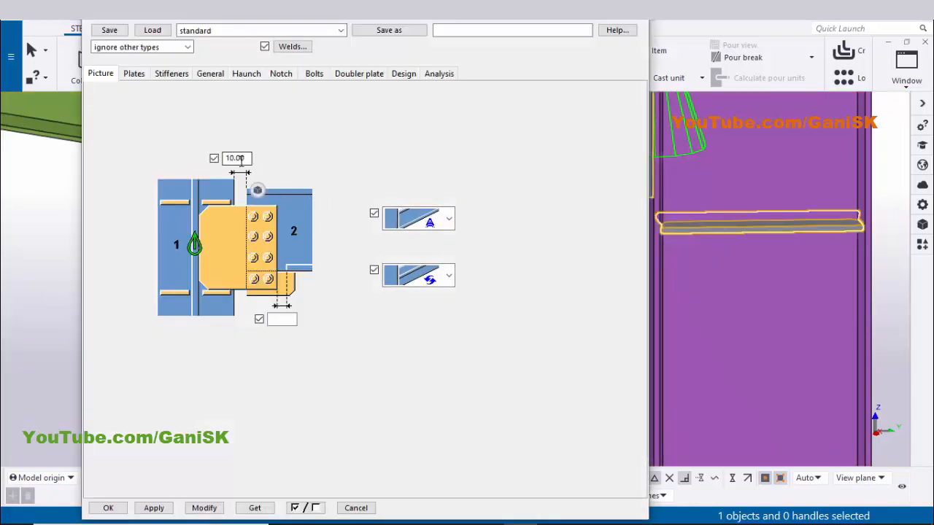
{"action": "left_click", "coordinate": [134, 74]}
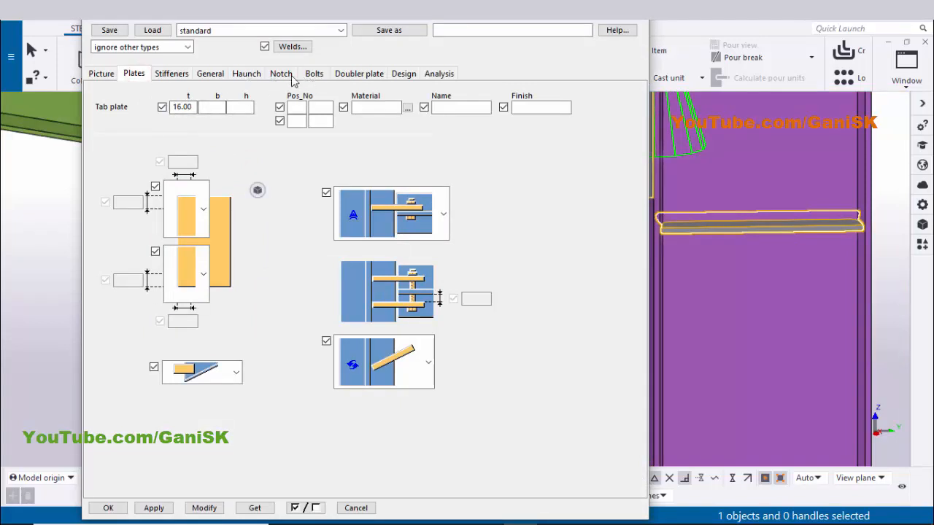
{"action": "left_click", "coordinate": [314, 74]}
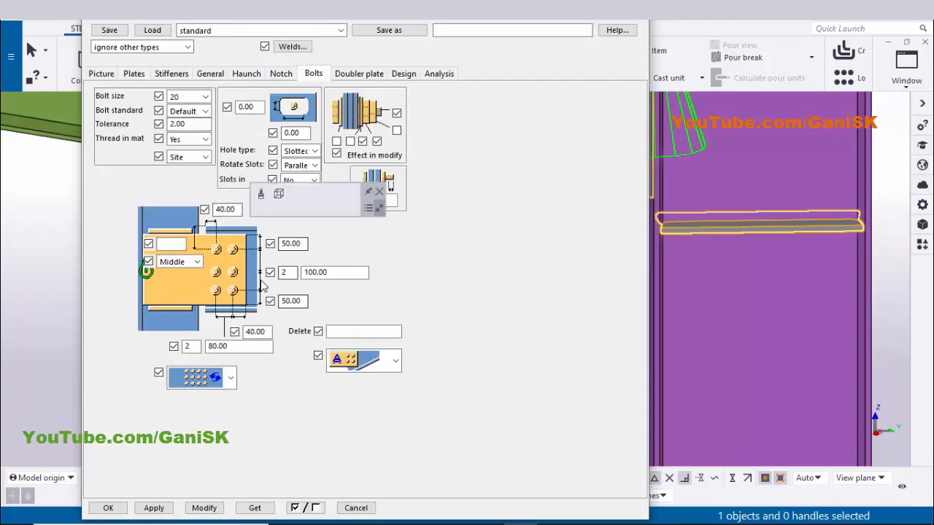
{"action": "left_click", "coordinate": [356, 508]}
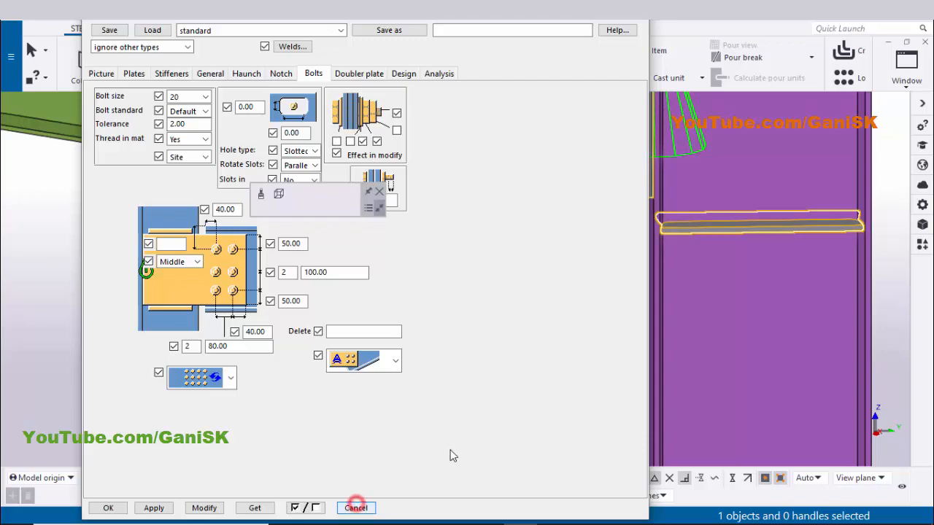
{"action": "left_click", "coordinate": [439, 366]}
{"action": "scroll", "coordinate": [511, 342], "scroll_direction": "down", "scroll_amount": 3}
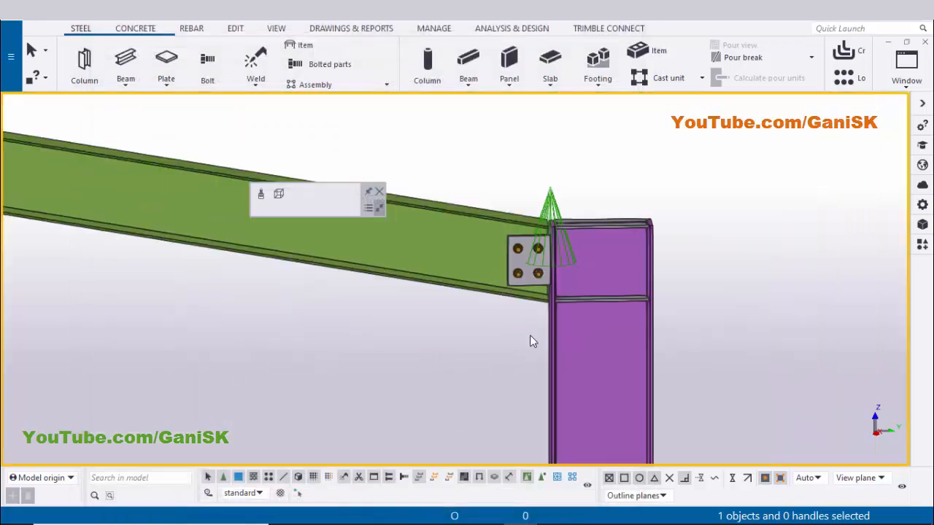
{"action": "scroll", "coordinate": [314, 299], "scroll_direction": "down", "scroll_amount": 5}
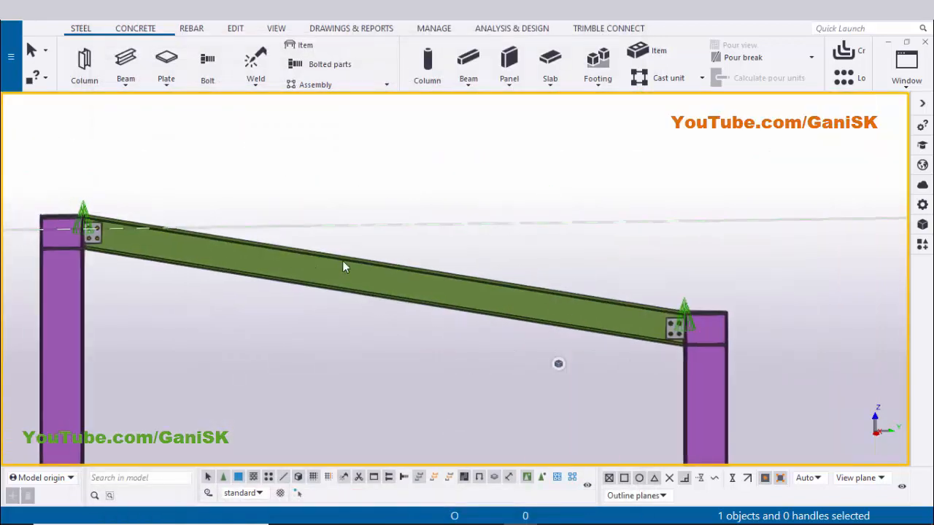
Number the modified objects and save the numbers
{"action": "left_click", "coordinate": [311, 270]}
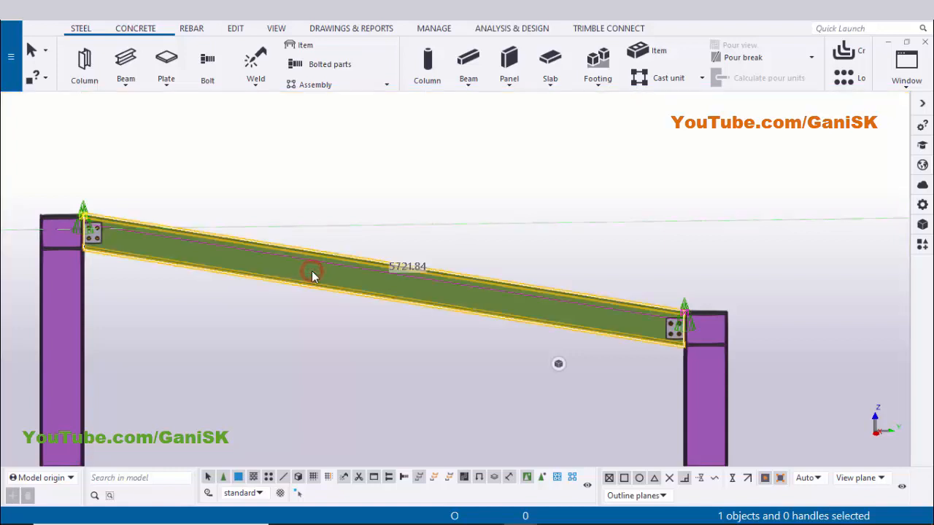
{"action": "right_click", "coordinate": [312, 271]}
{"action": "left_click", "coordinate": [150, 309]}
{"action": "left_click", "coordinate": [151, 310]}
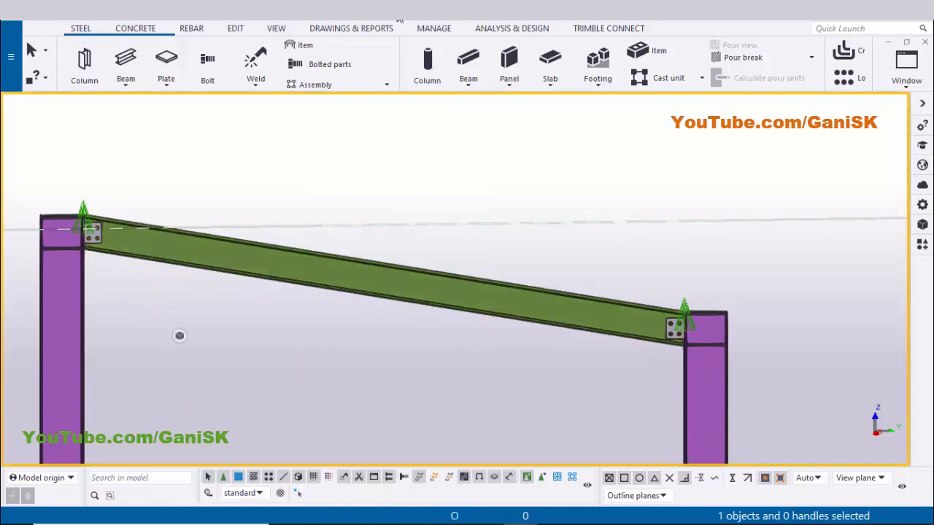
{"action": "left_click", "coordinate": [358, 29]}
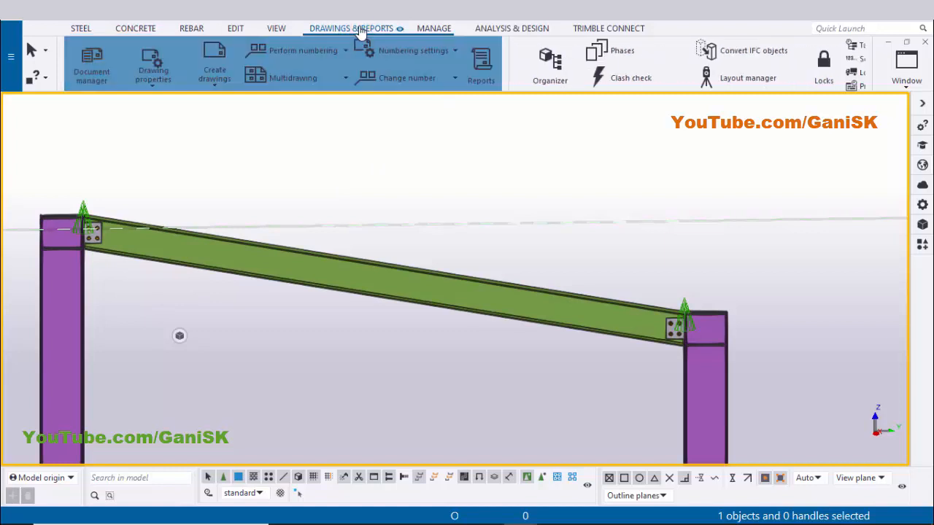
{"action": "left_click", "coordinate": [316, 54]}
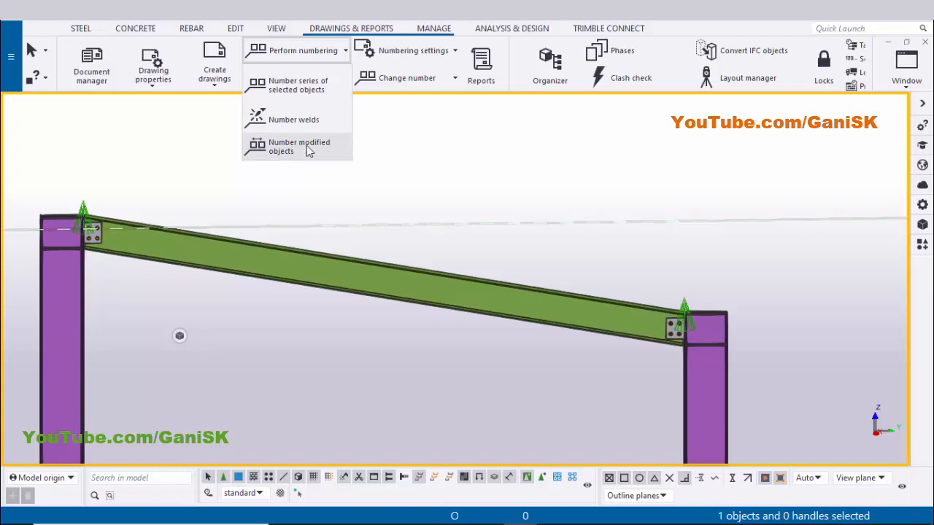
{"action": "left_click", "coordinate": [306, 149]}
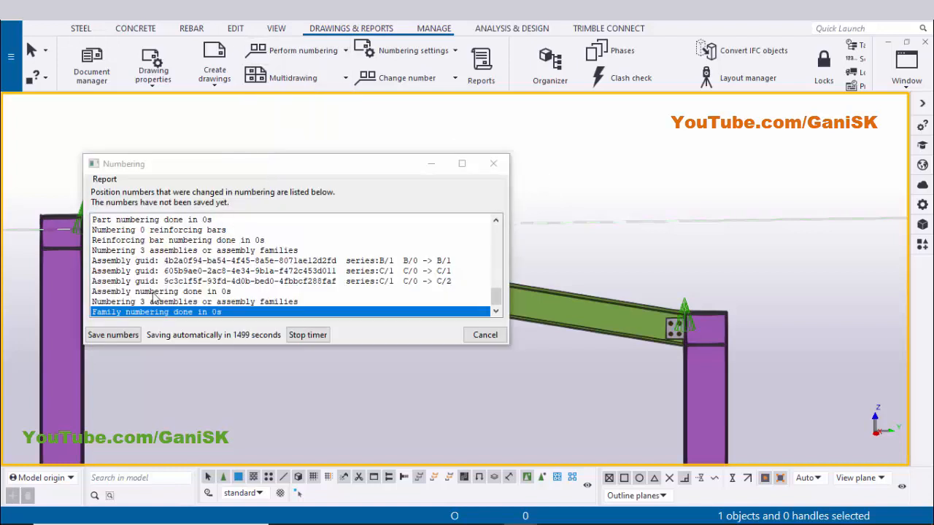
{"action": "left_click", "coordinate": [118, 335]}
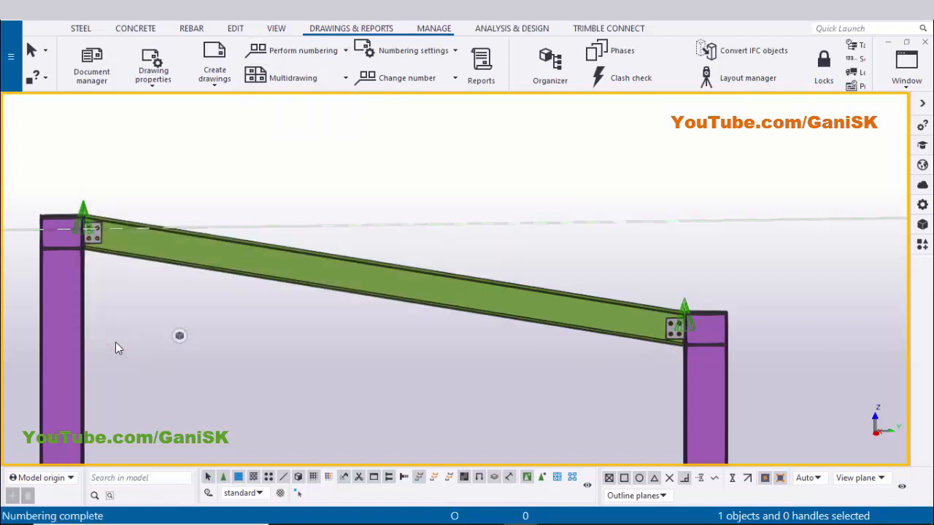
Create an assembly drawing of the sloped beam
{"action": "left_click", "coordinate": [224, 395]}
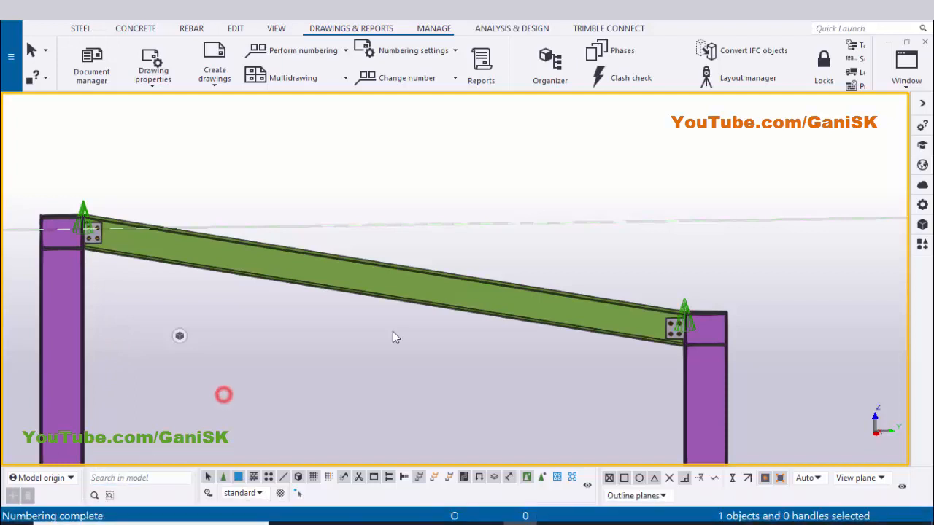
{"action": "left_click", "coordinate": [351, 276]}
{"action": "right_click", "coordinate": [351, 276]}
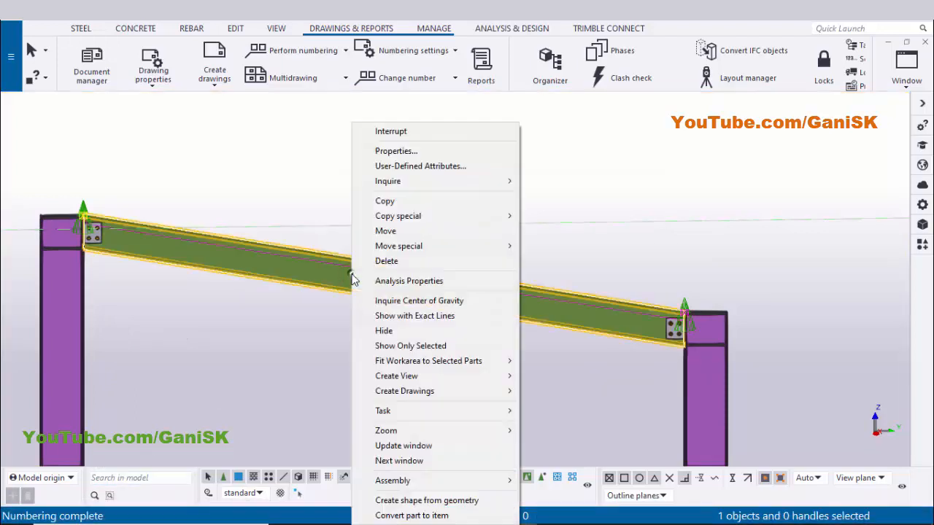
{"action": "mouse_move", "coordinate": [422, 393]}
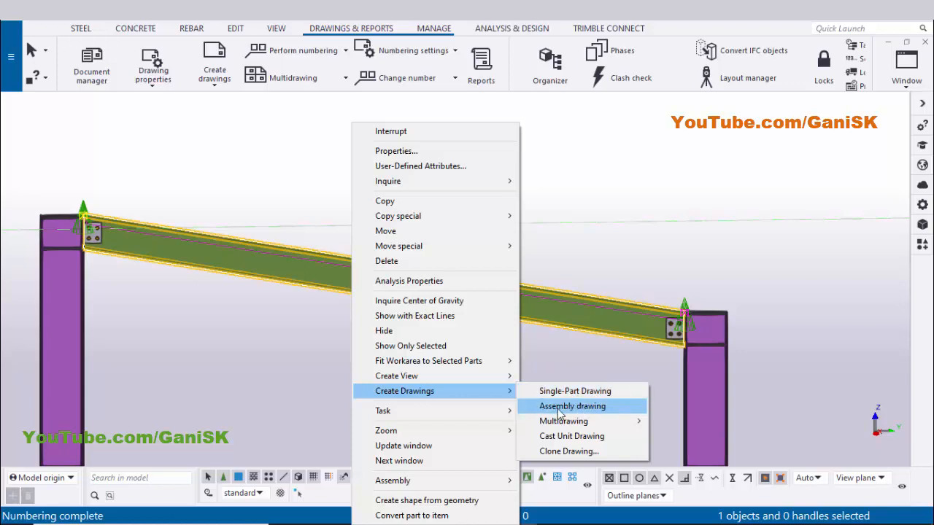
{"action": "left_click", "coordinate": [594, 407]}
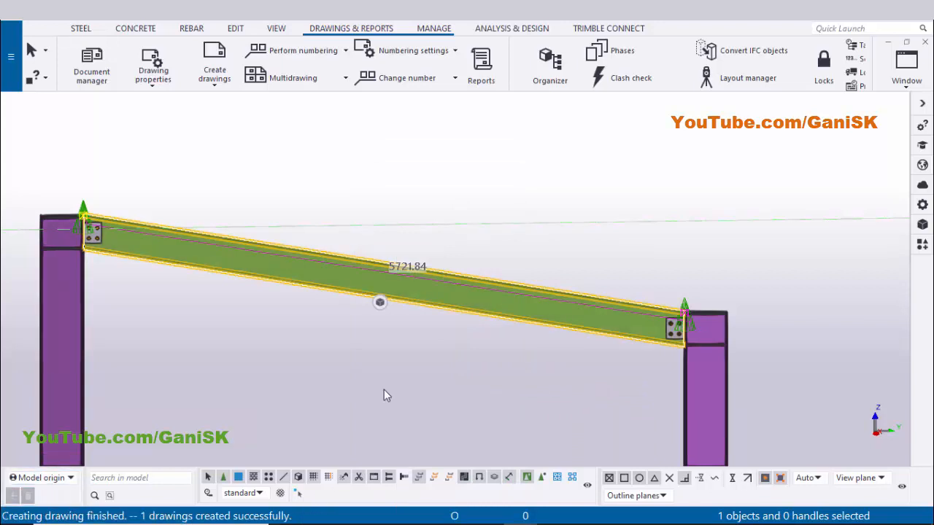
Open the beam's assembly drawing from the document manager and close the manager
{"action": "right_click", "coordinate": [381, 153]}
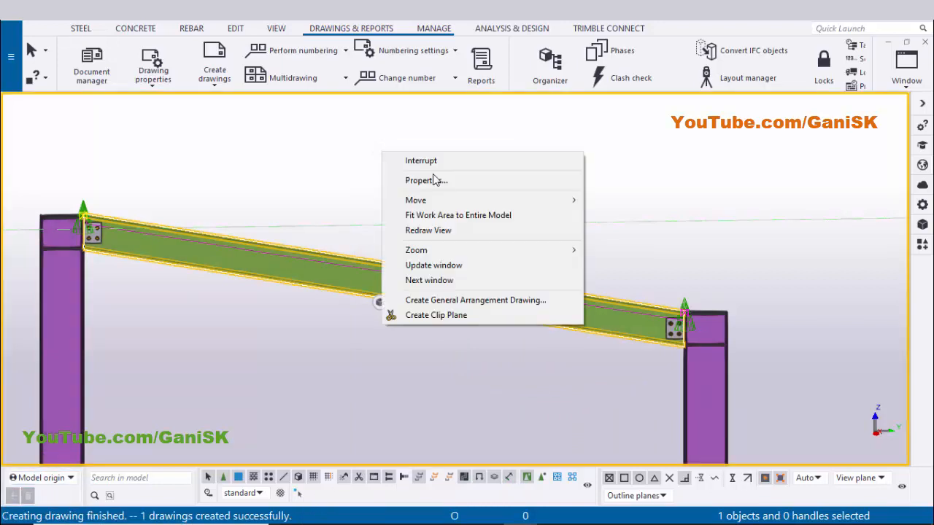
{"action": "left_click", "coordinate": [428, 230]}
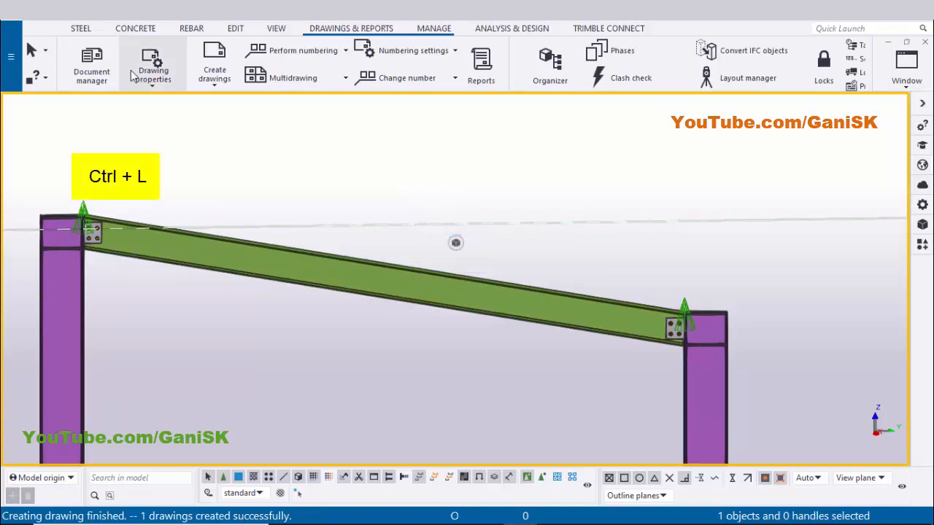
{"action": "left_click", "coordinate": [92, 67]}
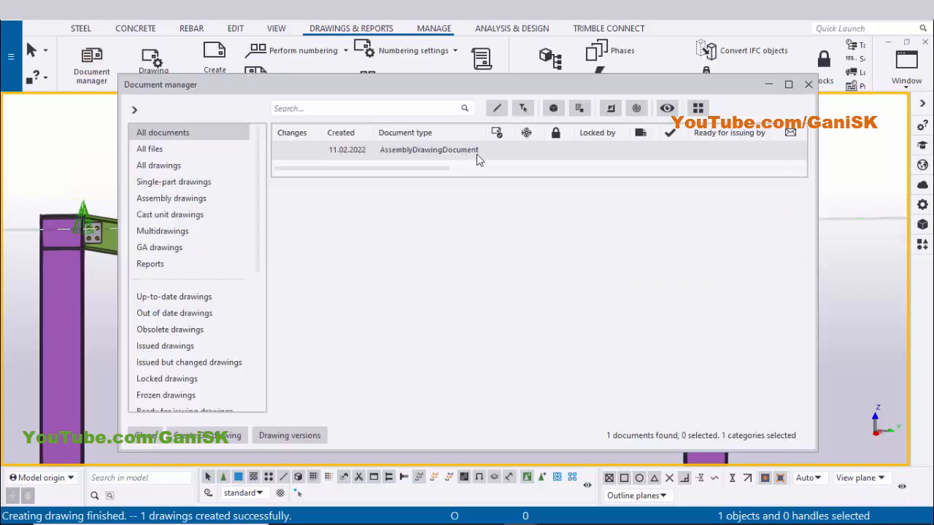
{"action": "left_click", "coordinate": [526, 159]}
{"action": "scroll", "coordinate": [525, 163], "scroll_direction": "right", "scroll_amount": 4}
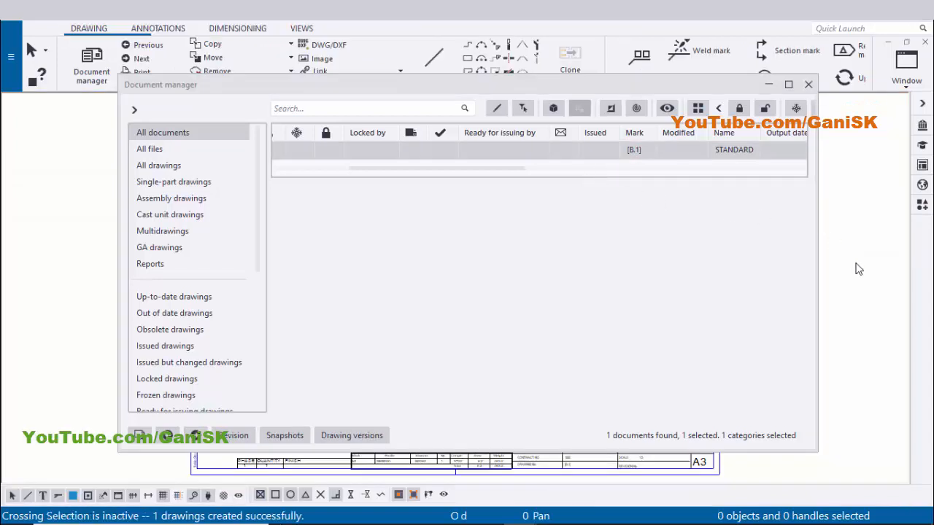
{"action": "left_click", "coordinate": [806, 86]}
Examine the bolt group dimensions and marks at both ends of the drawing
{"action": "scroll", "coordinate": [277, 271], "scroll_direction": "up", "scroll_amount": 3}
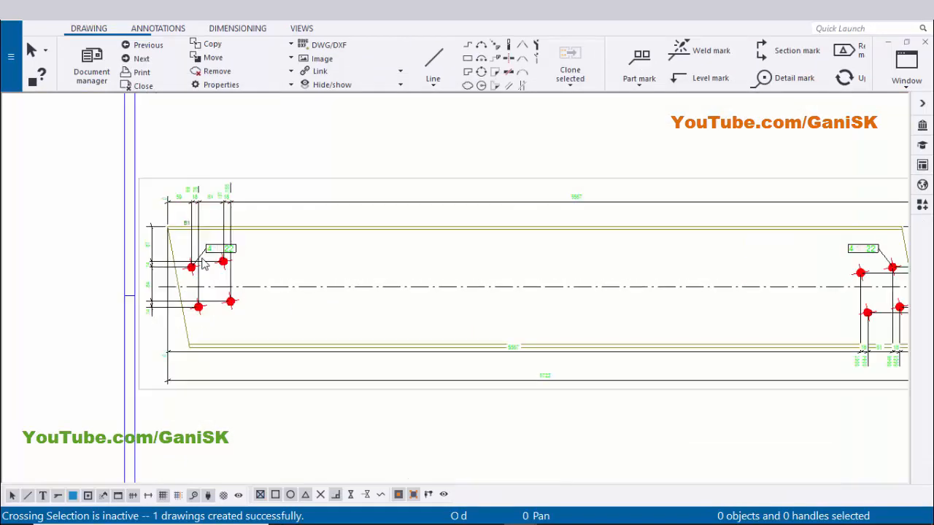
{"action": "scroll", "coordinate": [605, 260], "scroll_direction": "down", "scroll_amount": 3}
{"action": "scroll", "coordinate": [652, 265], "scroll_direction": "up", "scroll_amount": 4}
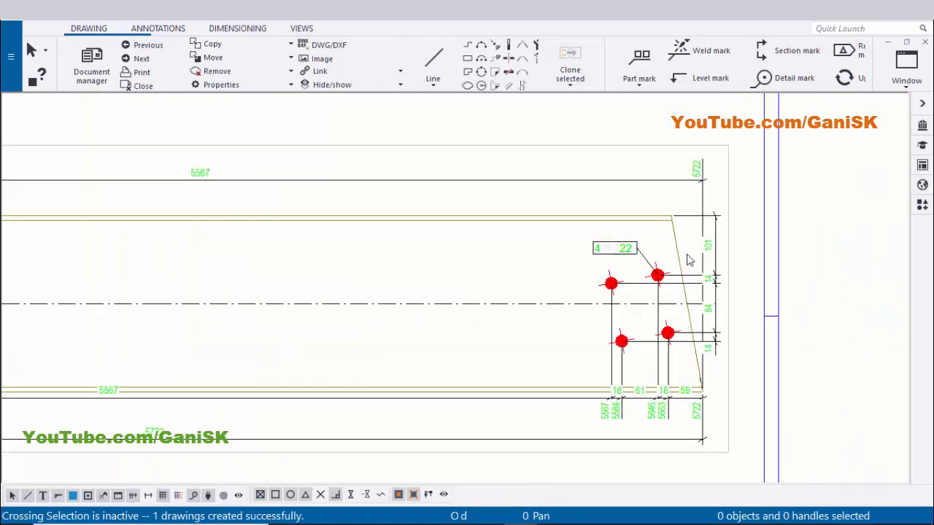
{"action": "scroll", "coordinate": [689, 260], "scroll_direction": "down", "scroll_amount": 4}
{"action": "scroll", "coordinate": [326, 293], "scroll_direction": "up", "scroll_amount": 4}
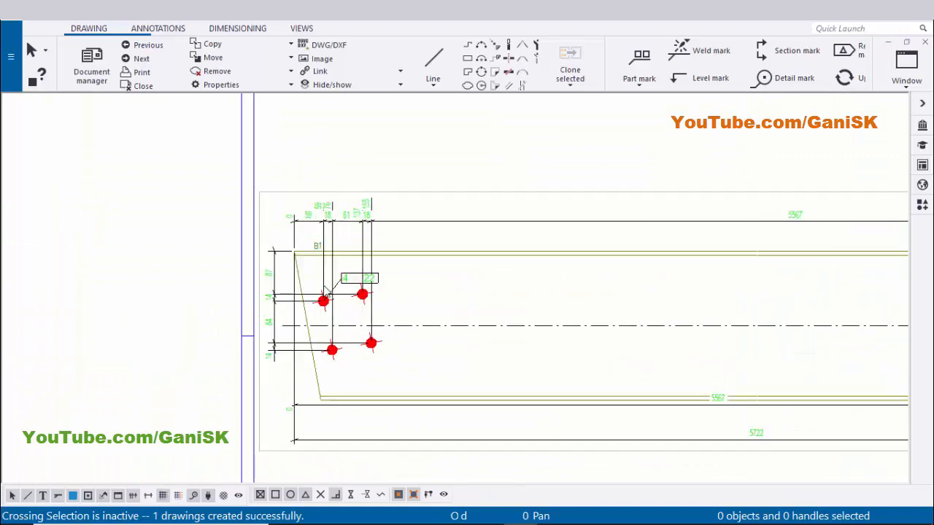
{"action": "scroll", "coordinate": [325, 293], "scroll_direction": "down", "scroll_amount": 4}
{"action": "scroll", "coordinate": [302, 237], "scroll_direction": "up", "scroll_amount": 1}
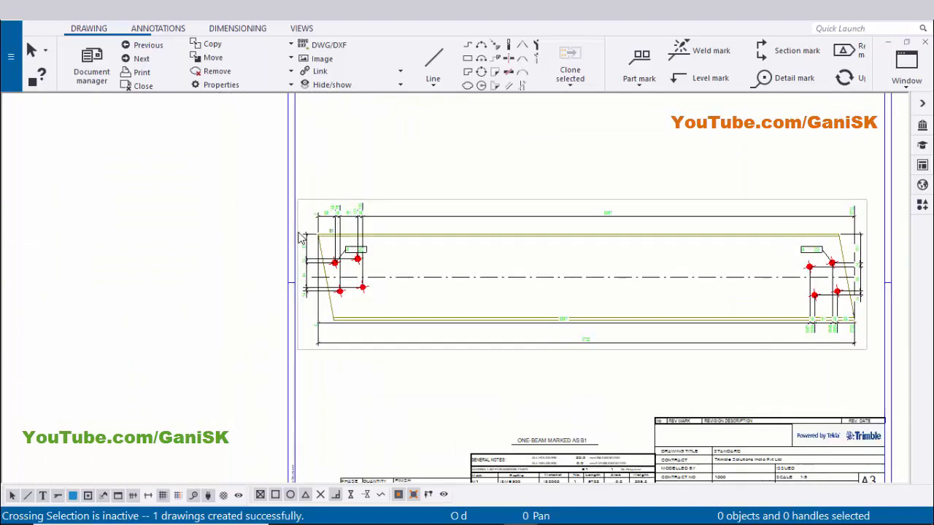
{"action": "scroll", "coordinate": [648, 273], "scroll_direction": "down", "scroll_amount": 1}
{"action": "scroll", "coordinate": [649, 274], "scroll_direction": "up", "scroll_amount": 1}
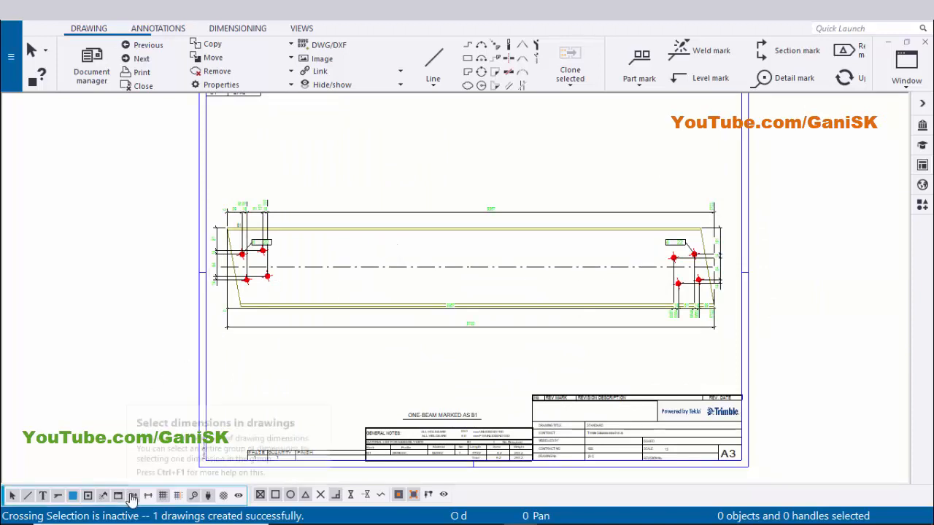
Select all dimensions in the drawing view and delete them
{"action": "double_click", "coordinate": [133, 495]}
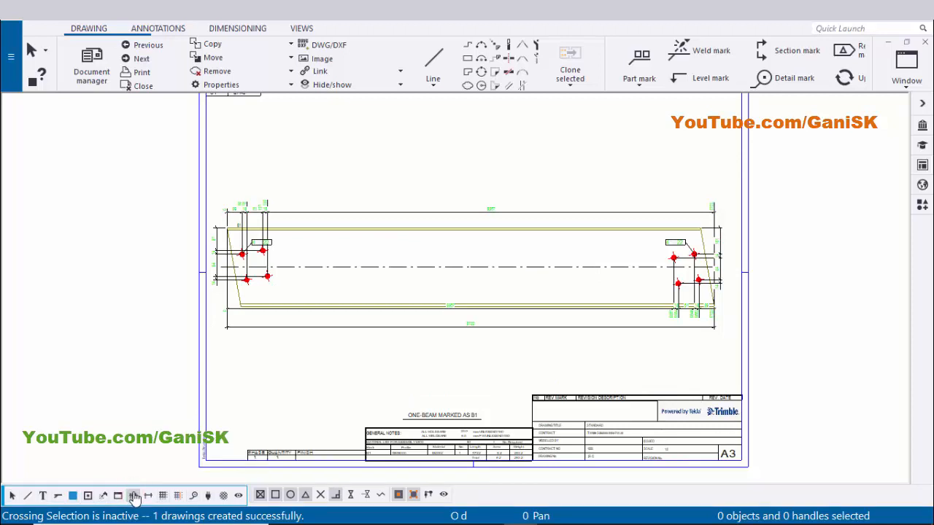
{"action": "scroll", "coordinate": [235, 351], "scroll_direction": "down", "scroll_amount": 1}
{"action": "mouse_move", "coordinate": [146, 192]}
{"action": "left_mouse_down"}
{"action": "mouse_move", "coordinate": [194, 223]}
{"action": "mouse_move", "coordinate": [662, 391]}
{"action": "left_mouse_up"}
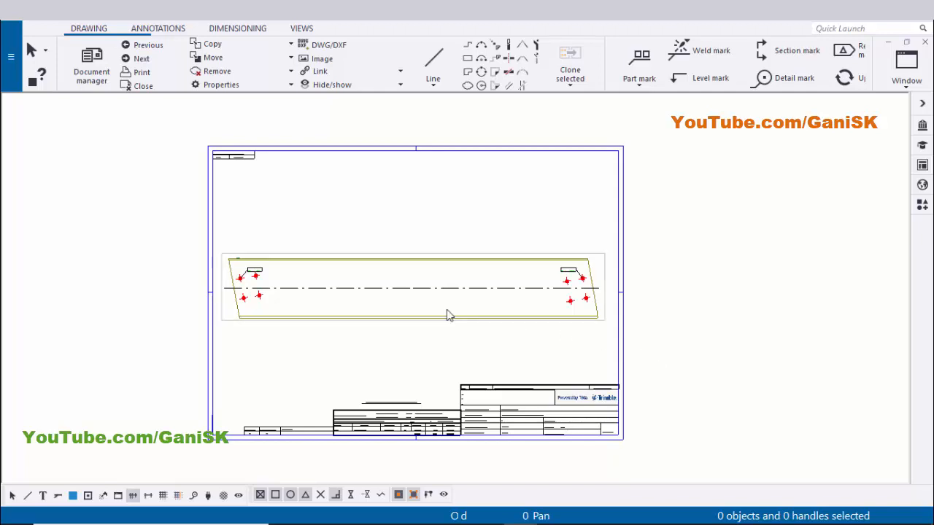
Select the part mark and bolt marks in the drawing and delete them
{"action": "scroll", "coordinate": [447, 311], "scroll_direction": "up", "scroll_amount": 1}
{"action": "scroll", "coordinate": [290, 323], "scroll_direction": "up", "scroll_amount": 2}
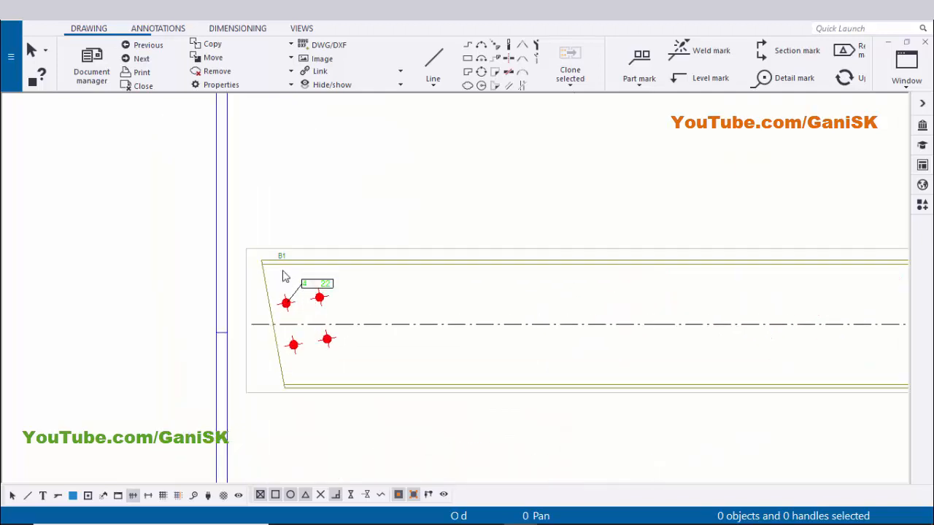
{"action": "scroll", "coordinate": [328, 295], "scroll_direction": "down", "scroll_amount": 1}
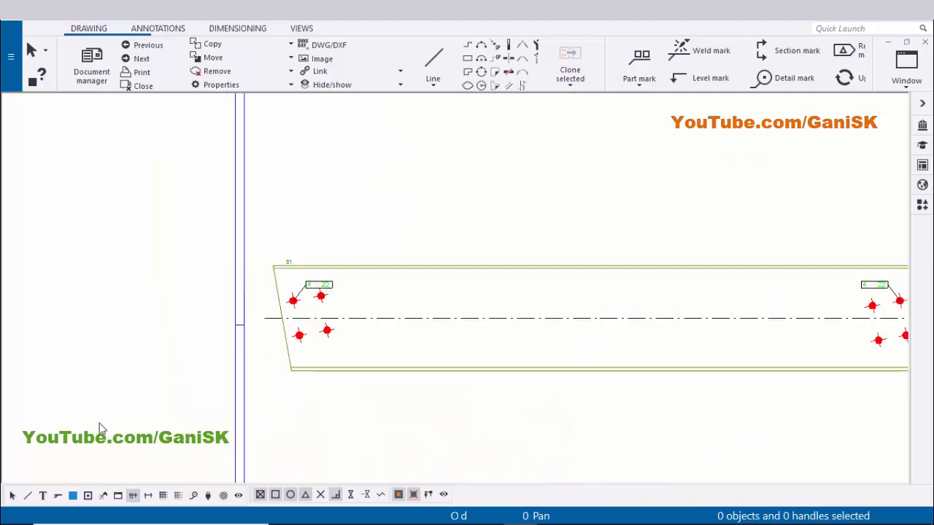
{"action": "double_click", "coordinate": [59, 501]}
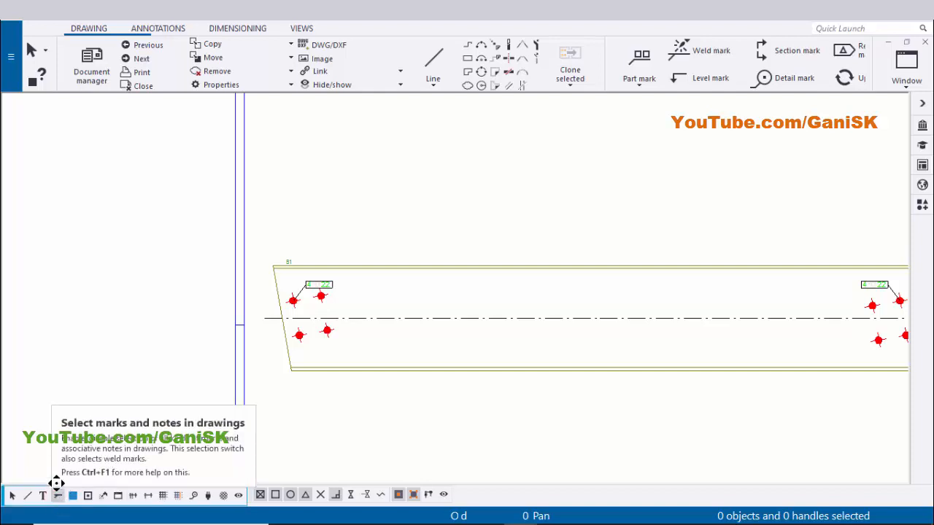
{"action": "scroll", "coordinate": [317, 365], "scroll_direction": "down", "scroll_amount": 2}
{"action": "mouse_move", "coordinate": [127, 261]}
{"action": "left_mouse_down"}
{"action": "mouse_move", "coordinate": [136, 273]}
{"action": "mouse_move", "coordinate": [661, 430]}
{"action": "left_mouse_up"}
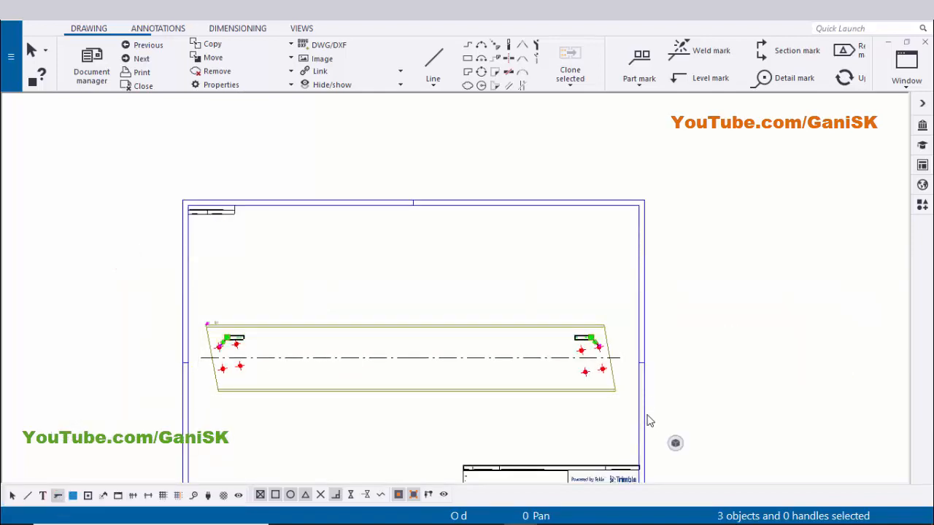
{"action": "key", "text": "Delete"}
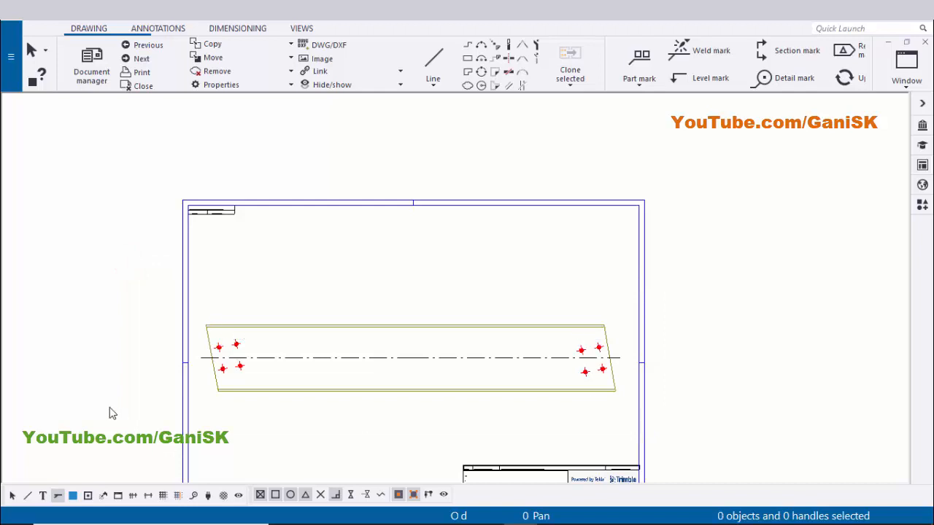
Turn off the beam's center line in its drawing part properties and apply the change
{"action": "left_click", "coordinate": [13, 497]}
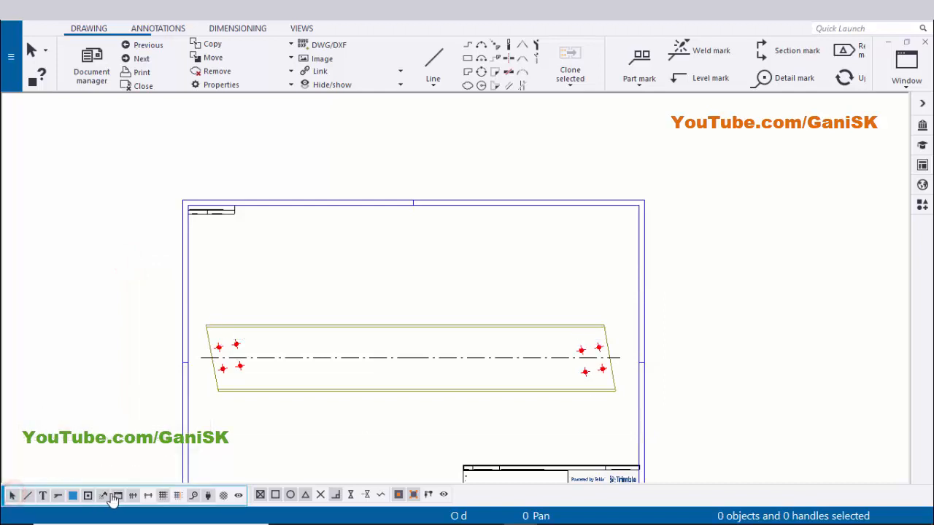
{"action": "scroll", "coordinate": [233, 396], "scroll_direction": "down", "scroll_amount": 2}
{"action": "middle_click_drag", "start_coordinate": [398, 373], "coordinate": [376, 318]}
{"action": "scroll", "coordinate": [419, 329], "scroll_direction": "up", "scroll_amount": 4}
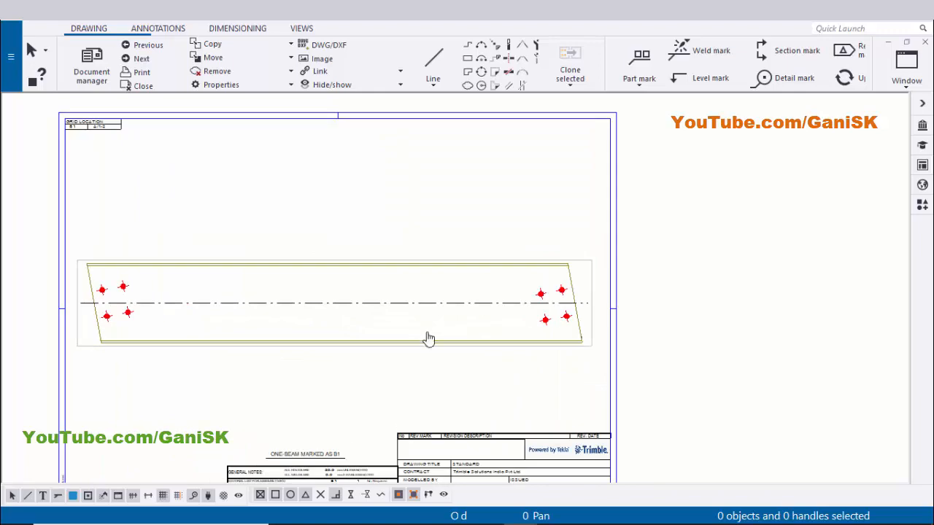
{"action": "middle_click_drag", "start_coordinate": [427, 340], "coordinate": [517, 366]}
{"action": "scroll", "coordinate": [335, 330], "scroll_direction": "up", "scroll_amount": 3}
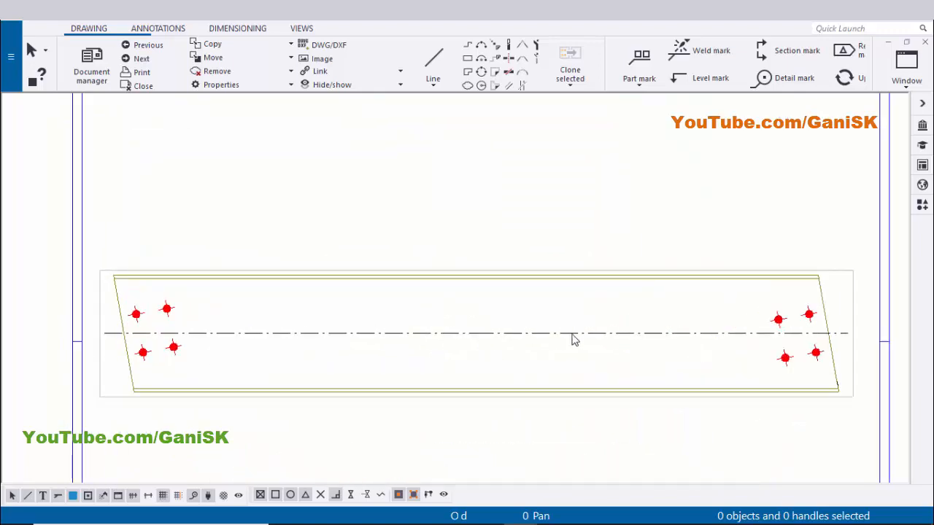
{"action": "double_click", "coordinate": [536, 334]}
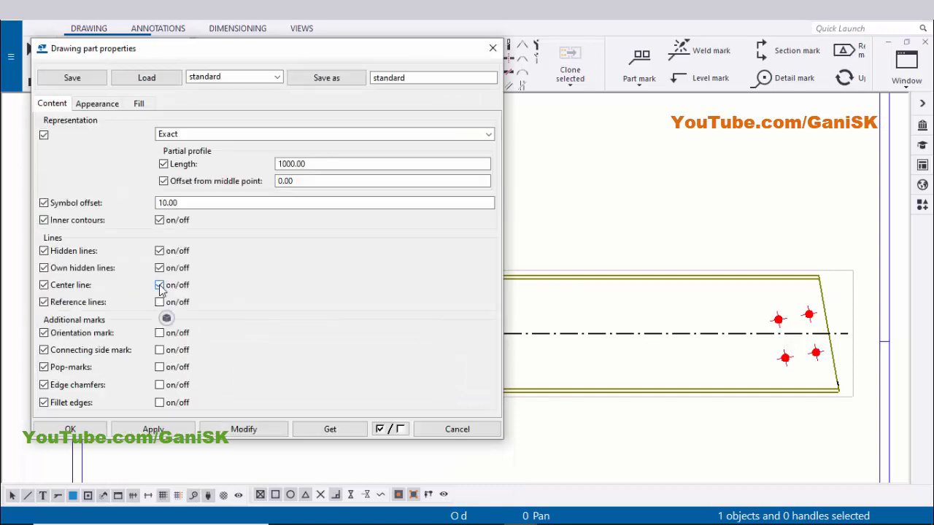
{"action": "left_click", "coordinate": [244, 429]}
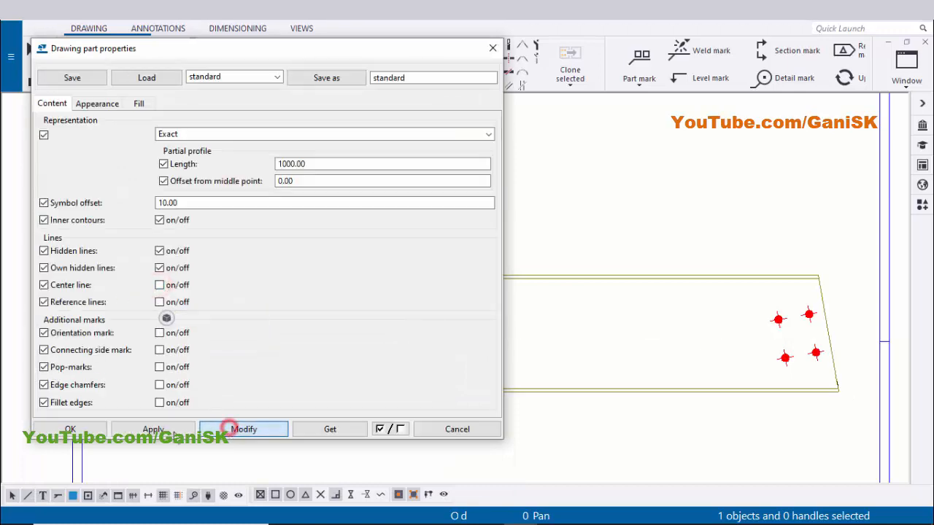
{"action": "left_click", "coordinate": [70, 429]}
Examine the beam view and its bolt holes in the drawing after the center line change
{"action": "left_click", "coordinate": [536, 200]}
{"action": "scroll", "coordinate": [473, 243], "scroll_direction": "down", "scroll_amount": 3}
{"action": "mouse_move", "coordinate": [522, 256]}
{"action": "middle_mouse_down"}
{"action": "mouse_move", "coordinate": [523, 282]}
{"action": "mouse_move", "coordinate": [501, 293]}
{"action": "middle_mouse_up"}
{"action": "scroll", "coordinate": [501, 292], "scroll_direction": "up", "scroll_amount": 1}
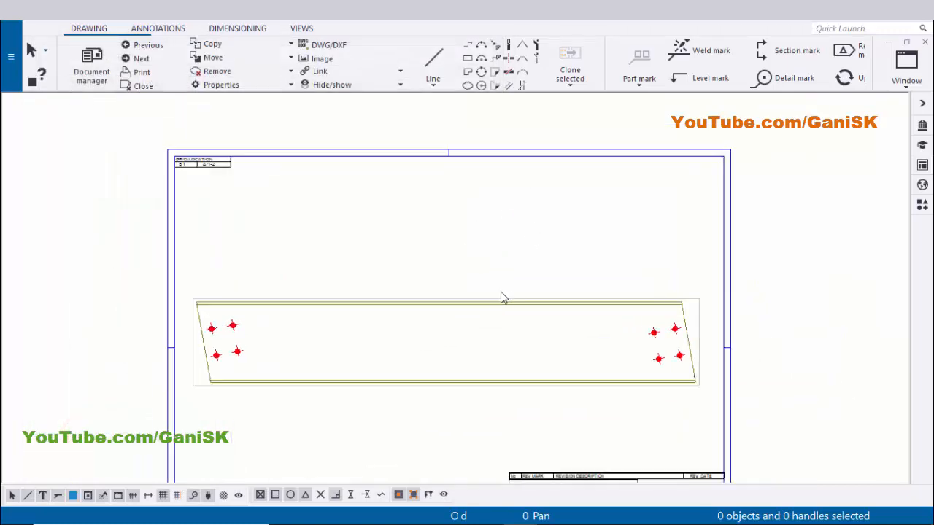
{"action": "left_click", "coordinate": [496, 301]}
{"action": "left_click", "coordinate": [459, 289]}
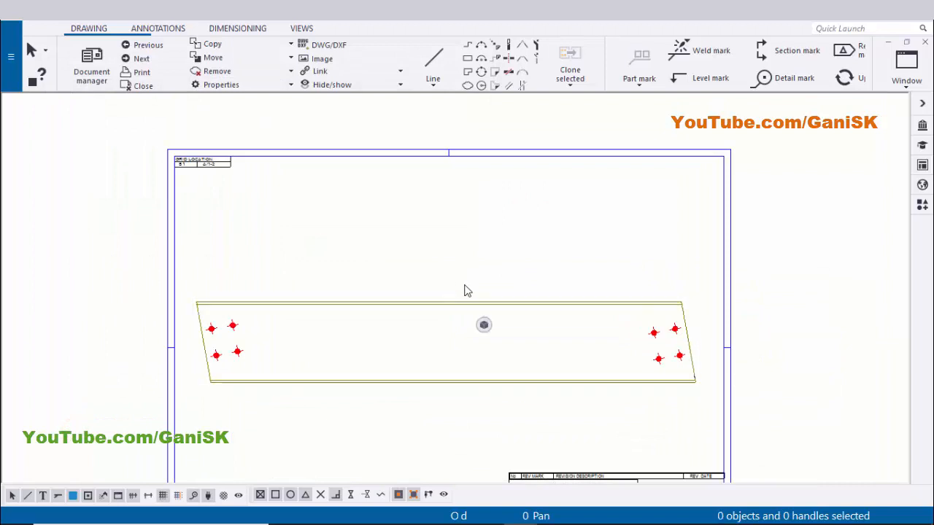
{"action": "scroll", "coordinate": [215, 355], "scroll_direction": "up", "scroll_amount": 2}
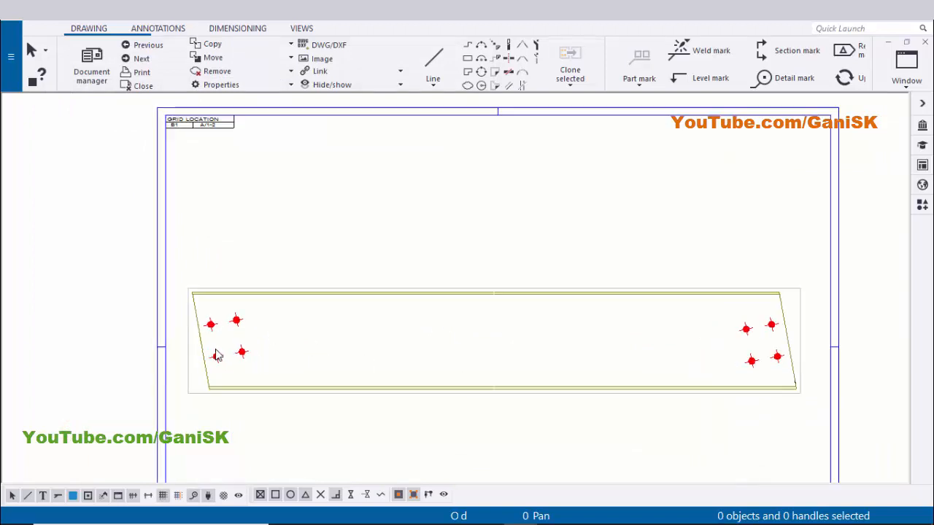
{"action": "scroll", "coordinate": [226, 347], "scroll_direction": "down", "scroll_amount": 1}
{"action": "scroll", "coordinate": [203, 391], "scroll_direction": "up", "scroll_amount": 2}
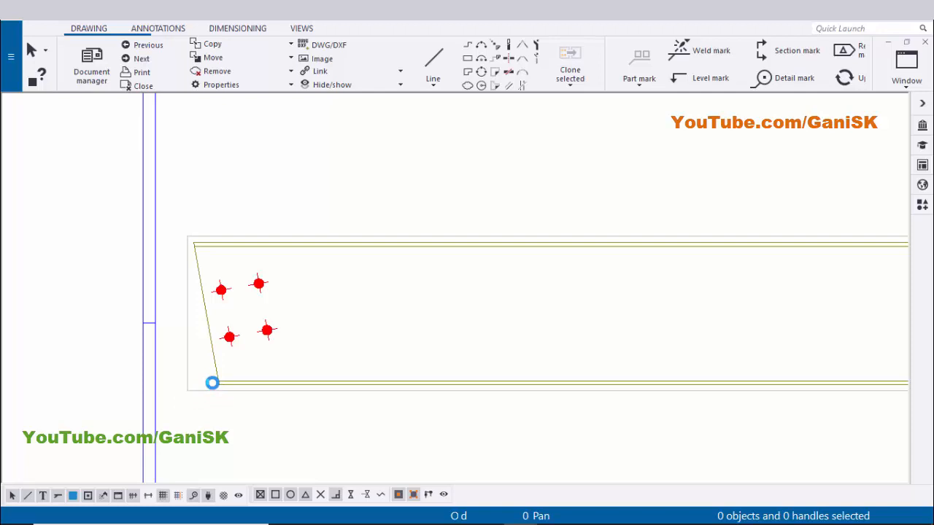
Open the beam view's properties and set its scale to 1:8, modifying the view
{"action": "double_click", "coordinate": [241, 411]}
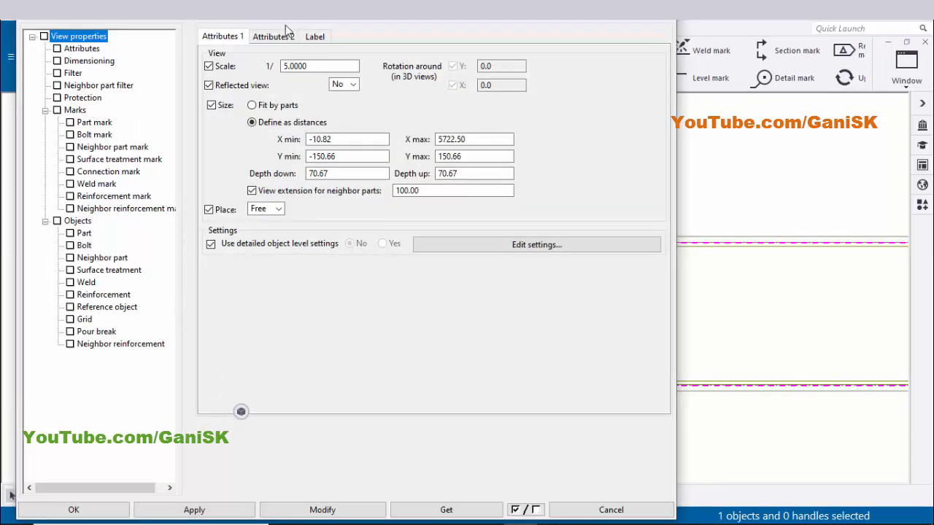
{"action": "scroll", "coordinate": [784, 254], "scroll_direction": "down", "scroll_amount": 5}
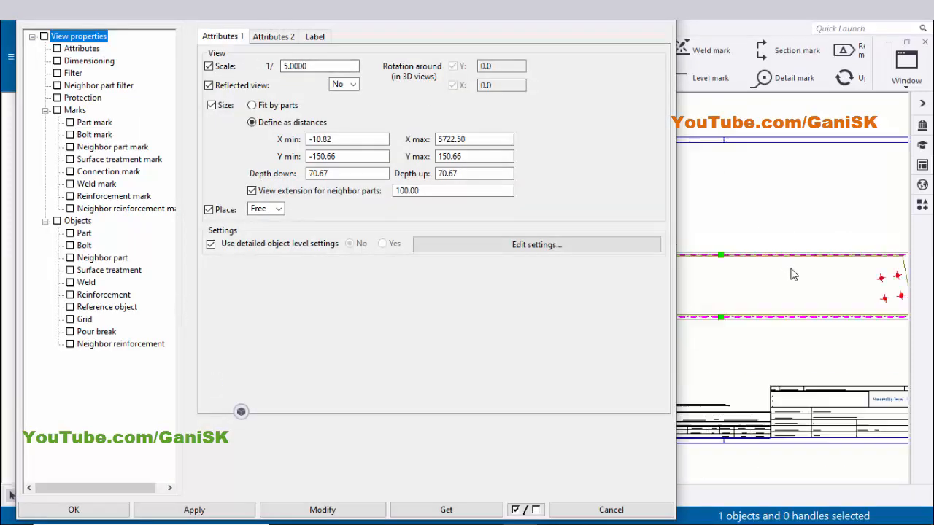
{"action": "scroll", "coordinate": [753, 279], "scroll_direction": "up", "scroll_amount": 3}
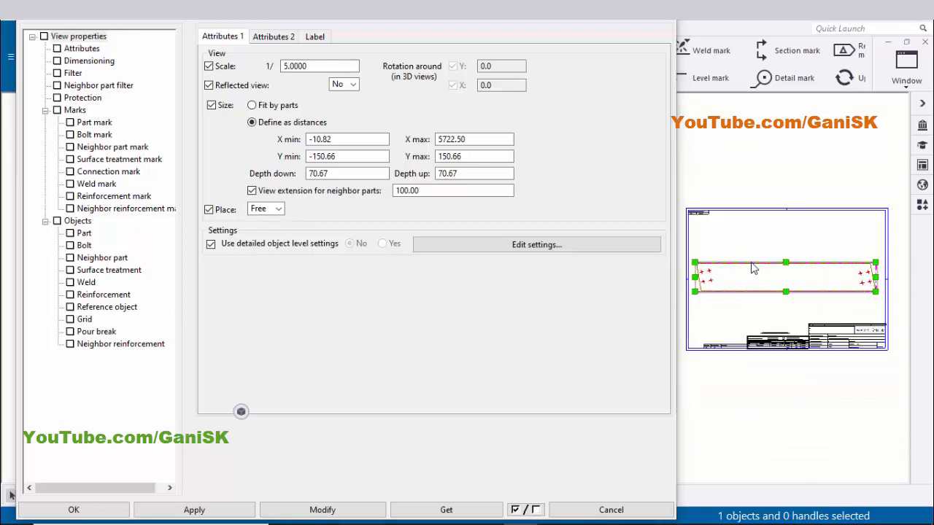
{"action": "left_click", "coordinate": [314, 66]}
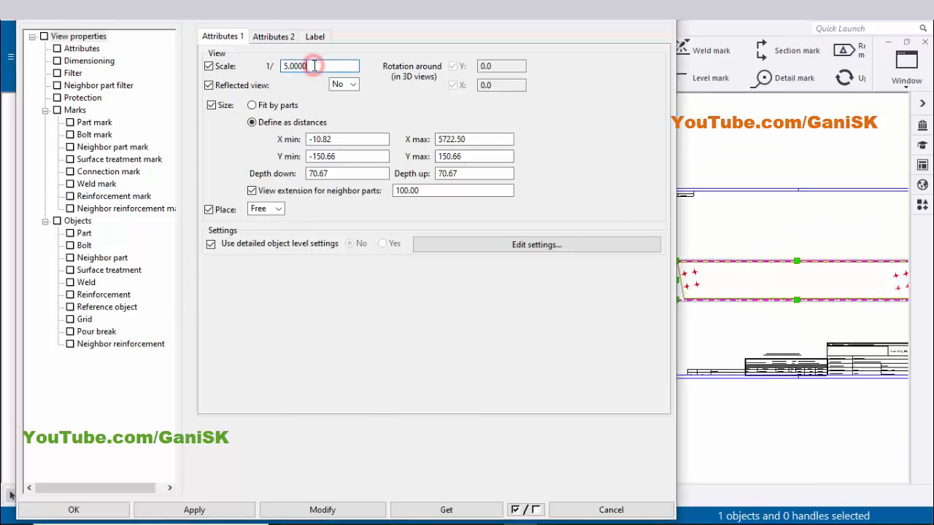
{"action": "left_click_drag", "start_coordinate": [265, 64], "coordinate": [247, 67]}
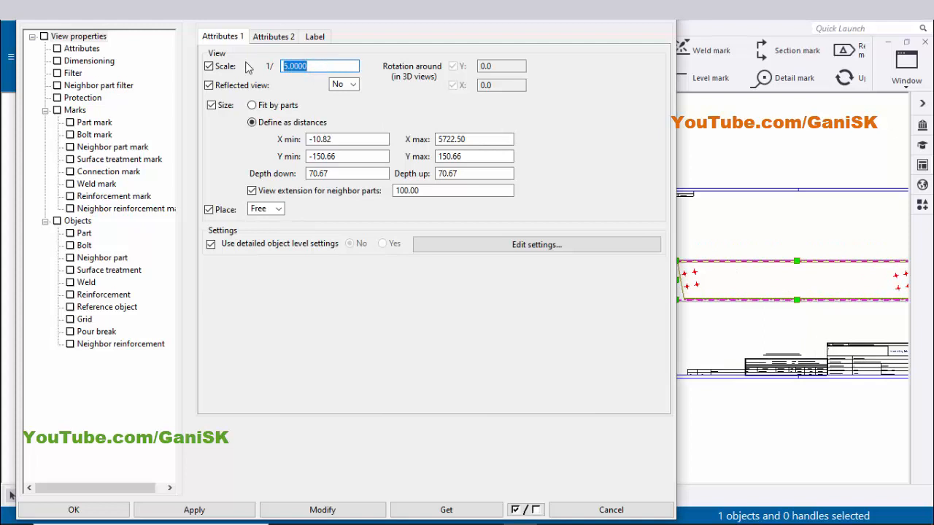
{"action": "type", "text": "8"}
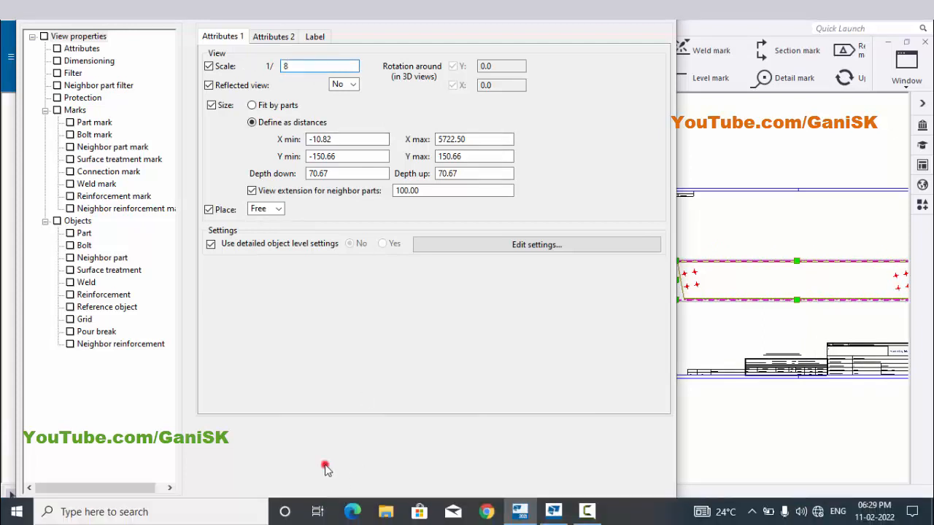
{"action": "left_click", "coordinate": [323, 508]}
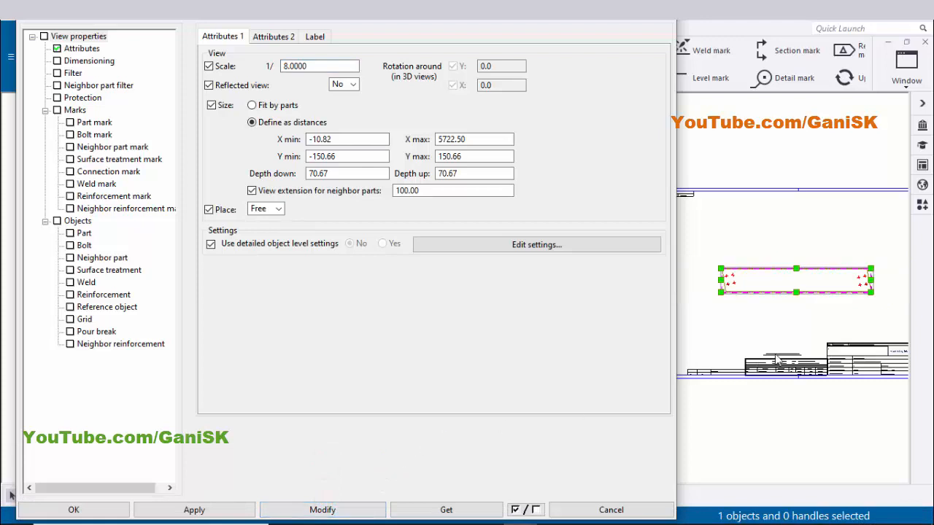
Set the view scale to 1:6 and apply the change to the beam view
{"action": "scroll", "coordinate": [777, 359], "scroll_direction": "up", "scroll_amount": 4}
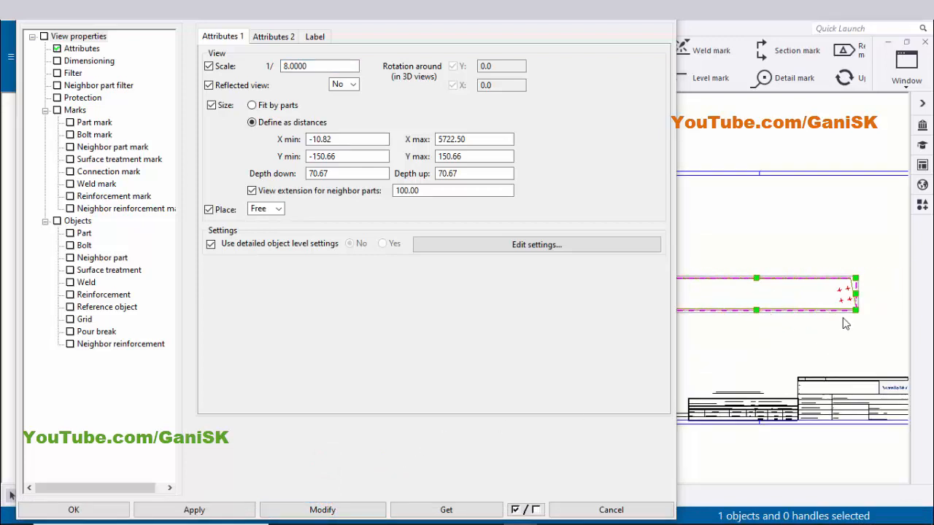
{"action": "scroll", "coordinate": [845, 324], "scroll_direction": "down", "scroll_amount": 2}
{"action": "scroll", "coordinate": [782, 329], "scroll_direction": "down", "scroll_amount": 1}
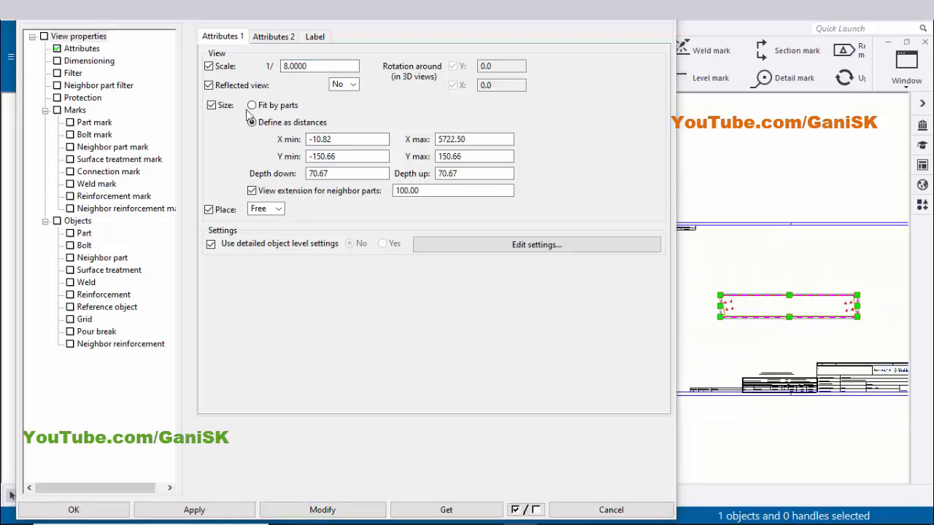
{"action": "double_click", "coordinate": [316, 66]}
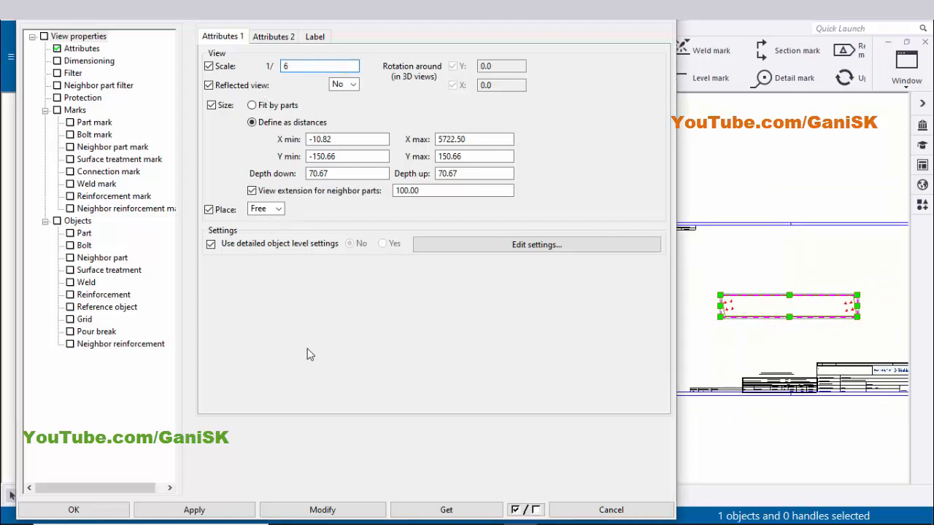
{"action": "left_click", "coordinate": [321, 509]}
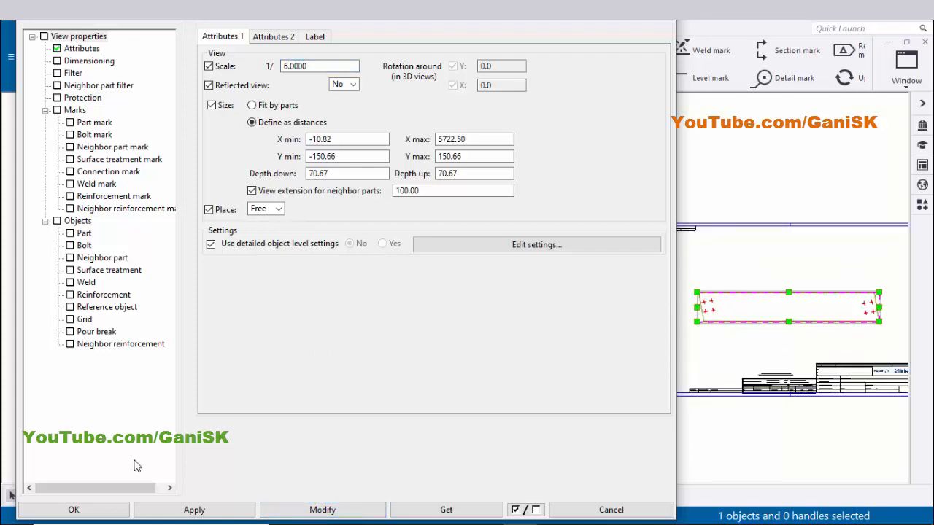
{"action": "left_click", "coordinate": [168, 508]}
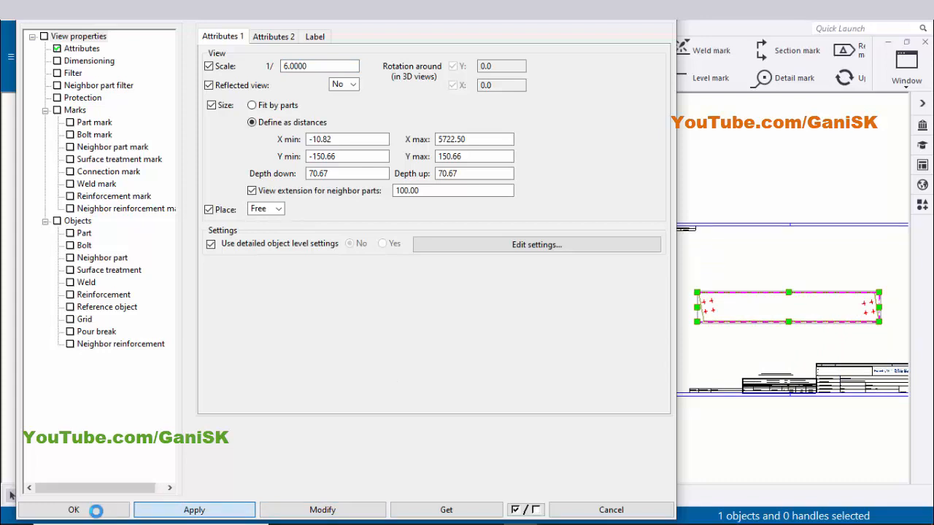
{"action": "left_click", "coordinate": [96, 510]}
Move the beam view slightly upward on the drawing sheet
{"action": "scroll", "coordinate": [563, 331], "scroll_direction": "up", "scroll_amount": 2}
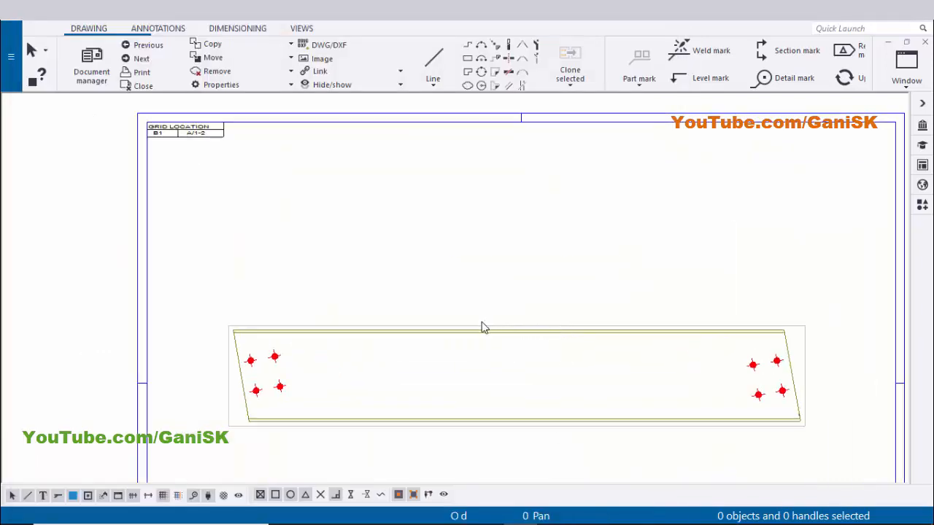
{"action": "scroll", "coordinate": [438, 339], "scroll_direction": "up", "scroll_amount": 1}
{"action": "scroll", "coordinate": [437, 340], "scroll_direction": "down", "scroll_amount": 1}
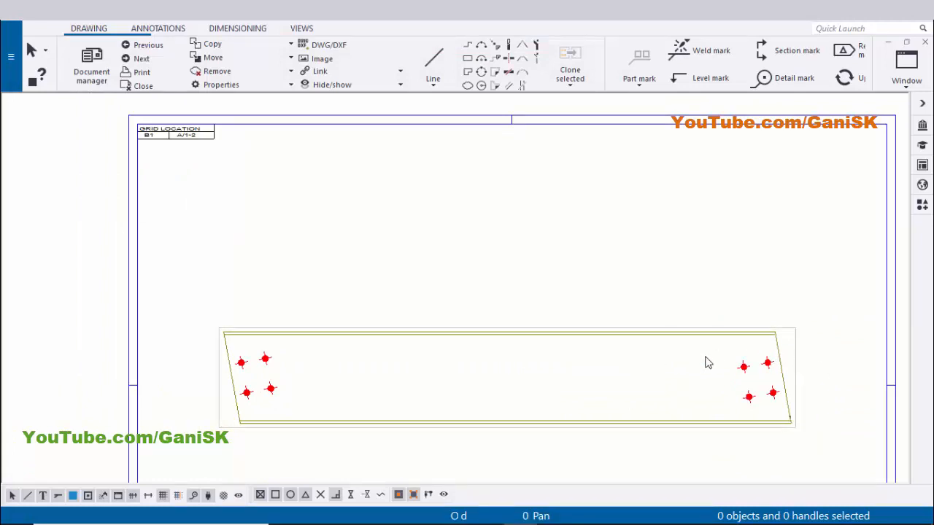
{"action": "left_click", "coordinate": [797, 366]}
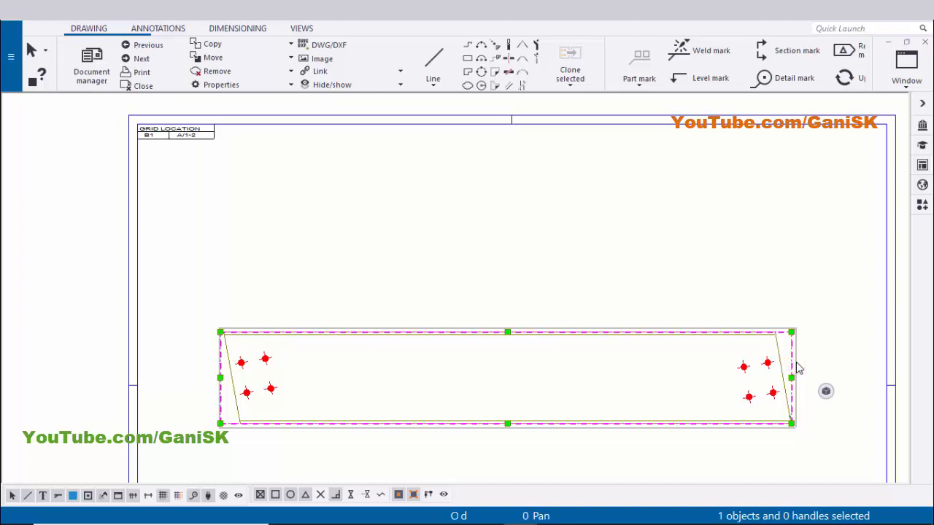
{"action": "mouse_move", "coordinate": [798, 369]}
{"action": "left_mouse_down"}
{"action": "mouse_move", "coordinate": [796, 323]}
{"action": "mouse_move", "coordinate": [808, 326]}
{"action": "left_mouse_up"}
{"action": "left_click", "coordinate": [713, 421]}
{"action": "scroll", "coordinate": [700, 397], "scroll_direction": "down", "scroll_amount": 4}
{"action": "middle_click_drag", "start_coordinate": [687, 347], "coordinate": [653, 240]}
{"action": "scroll", "coordinate": [619, 341], "scroll_direction": "up", "scroll_amount": 3}
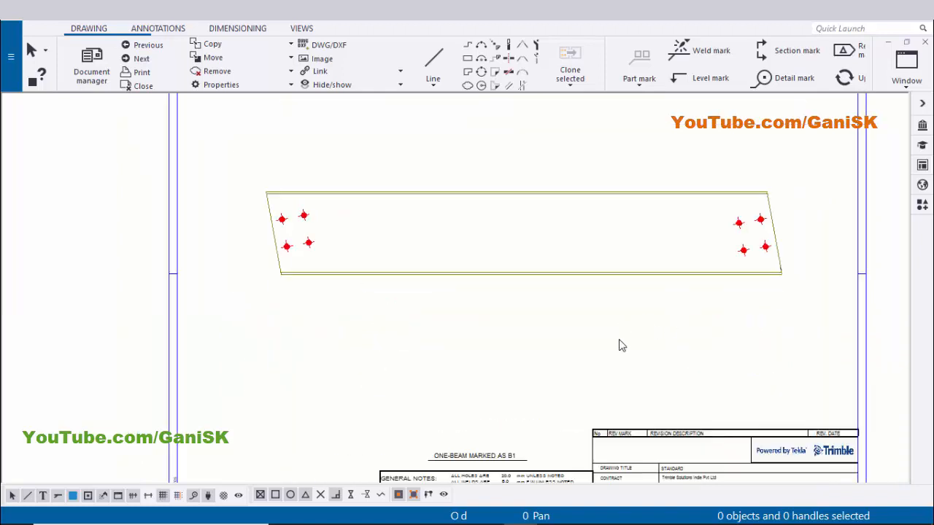
Add a part mark to the beam using the applied mark properties
{"action": "scroll", "coordinate": [474, 283], "scroll_direction": "up", "scroll_amount": 3}
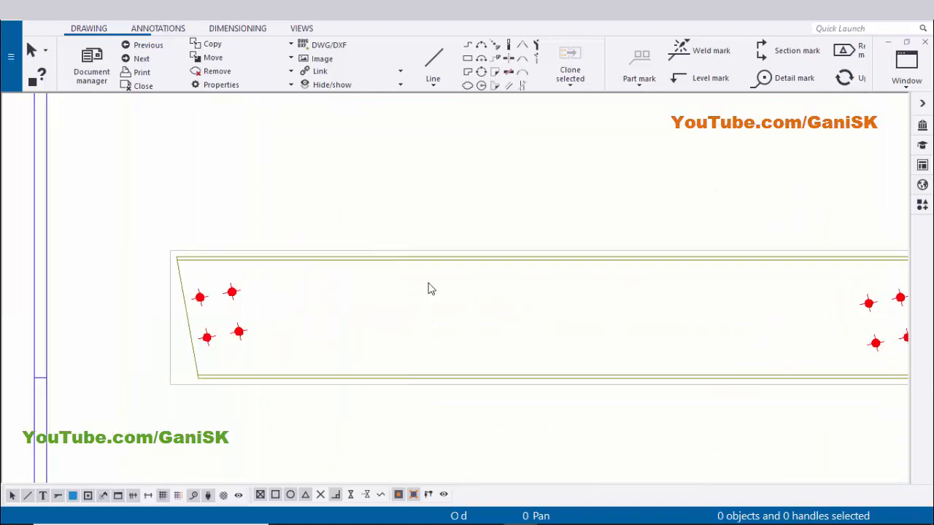
{"action": "scroll", "coordinate": [449, 268], "scroll_direction": "up", "scroll_amount": 3}
{"action": "left_click", "coordinate": [440, 260]}
{"action": "right_click", "coordinate": [440, 261]}
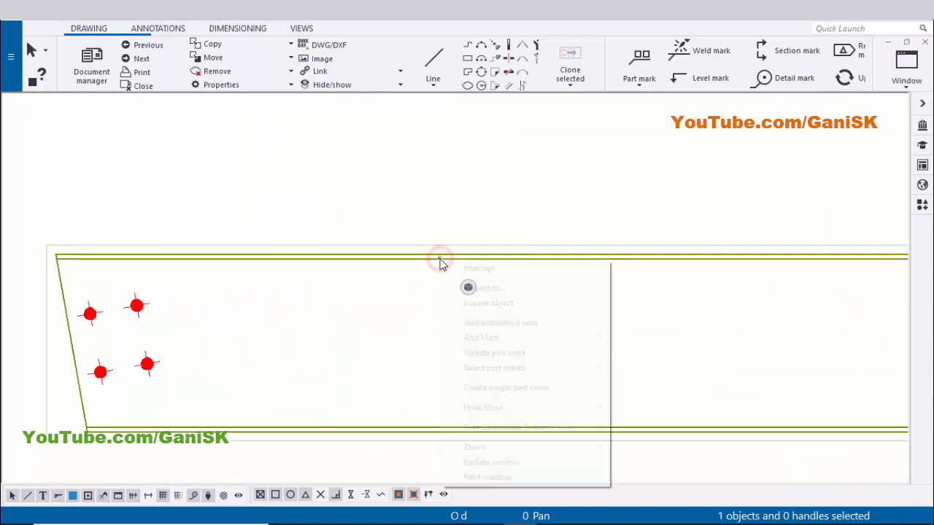
{"action": "mouse_move", "coordinate": [483, 337]}
{"action": "left_click", "coordinate": [652, 353]}
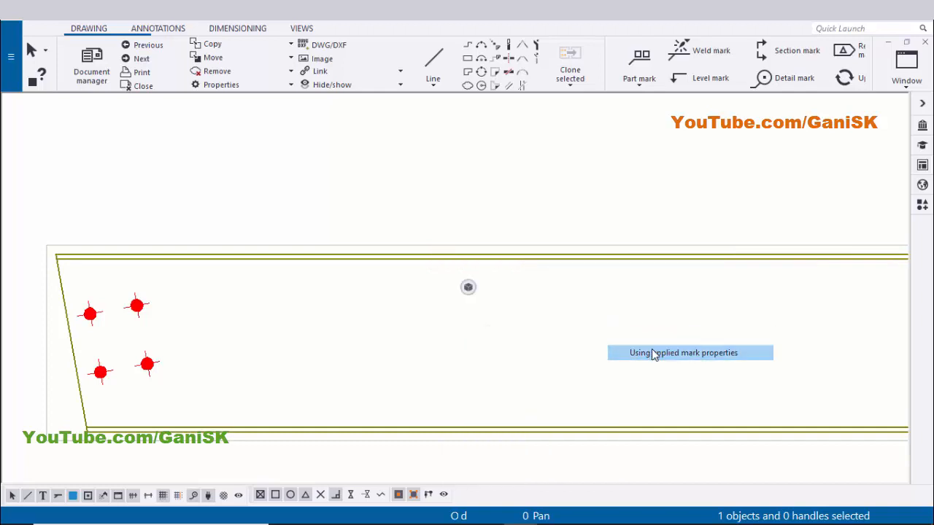
{"action": "scroll", "coordinate": [367, 314], "scroll_direction": "down", "scroll_amount": 1}
{"action": "scroll", "coordinate": [340, 261], "scroll_direction": "up", "scroll_amount": 2}
Examine the new part mark and the material list in the drawing's title block
{"action": "left_click_drag", "start_coordinate": [344, 251], "coordinate": [423, 271]}
{"action": "left_click", "coordinate": [463, 141]}
{"action": "scroll", "coordinate": [463, 140], "scroll_direction": "up", "scroll_amount": 1}
{"action": "left_click", "coordinate": [420, 276]}
{"action": "left_click", "coordinate": [464, 195]}
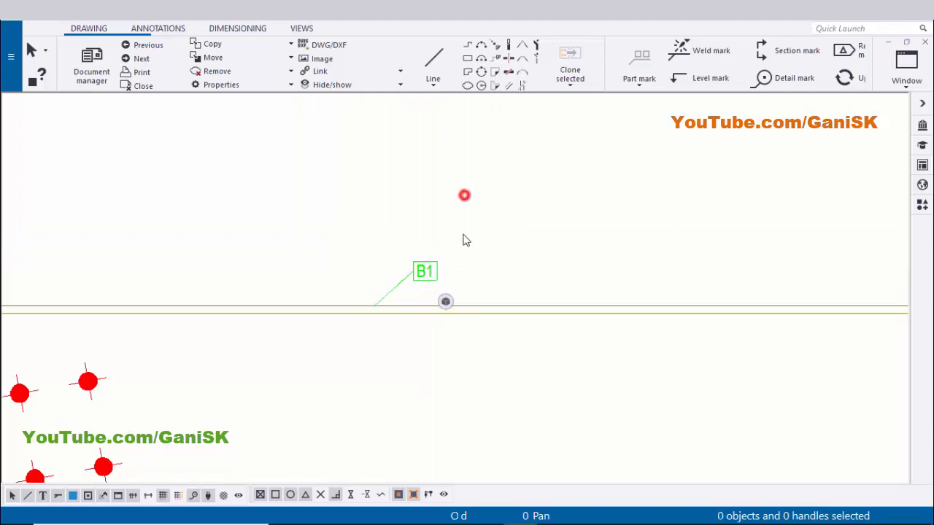
{"action": "middle_click_drag", "start_coordinate": [467, 282], "coordinate": [400, 217]}
{"action": "scroll", "coordinate": [390, 221], "scroll_direction": "down", "scroll_amount": 2}
{"action": "scroll", "coordinate": [375, 219], "scroll_direction": "up", "scroll_amount": 3}
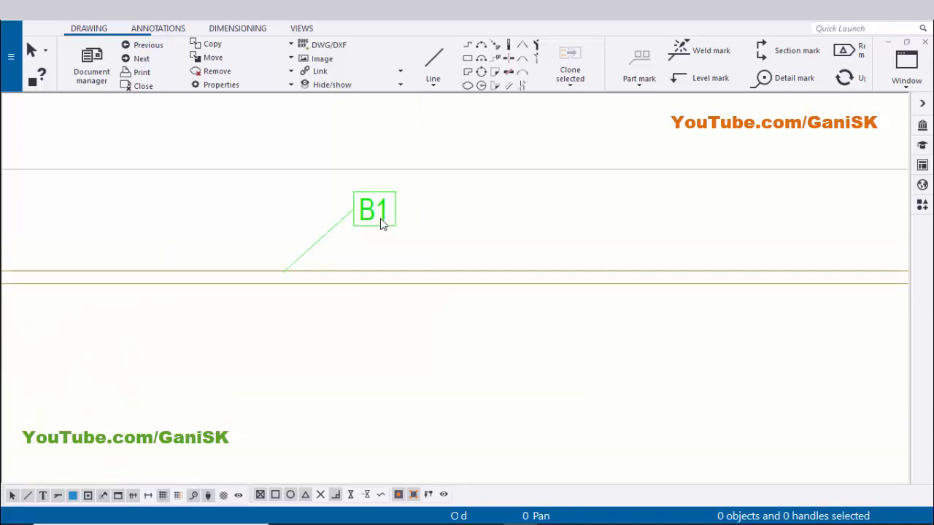
{"action": "scroll", "coordinate": [382, 232], "scroll_direction": "down", "scroll_amount": 8}
{"action": "middle_click_drag", "start_coordinate": [443, 438], "coordinate": [417, 330]}
{"action": "scroll", "coordinate": [376, 361], "scroll_direction": "up", "scroll_amount": 3}
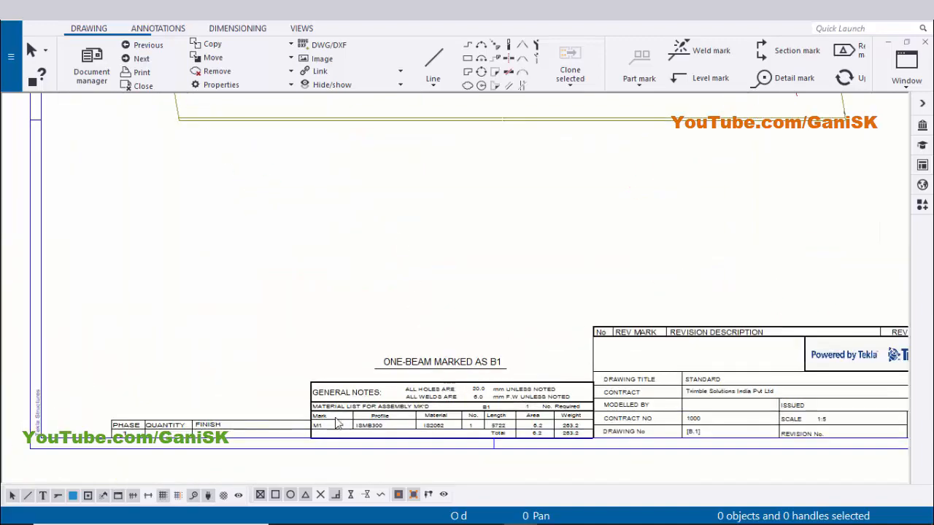
{"action": "scroll", "coordinate": [337, 425], "scroll_direction": "up", "scroll_amount": 6}
{"action": "scroll", "coordinate": [292, 382], "scroll_direction": "down", "scroll_amount": 2}
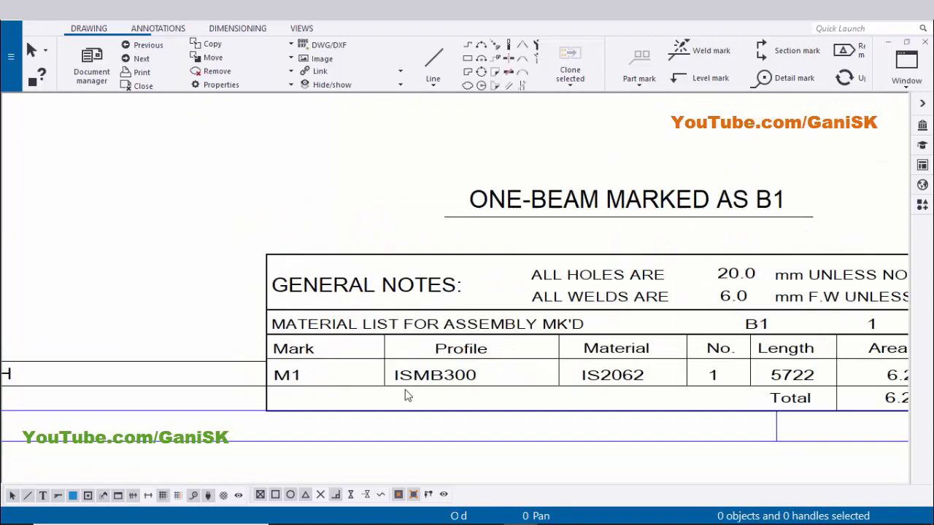
{"action": "scroll", "coordinate": [406, 390], "scroll_direction": "down", "scroll_amount": 3}
{"action": "scroll", "coordinate": [406, 213], "scroll_direction": "down", "scroll_amount": 2}
Change the part mark content from assembly position to part position and modify the mark
{"action": "middle_click_drag", "start_coordinate": [410, 131], "coordinate": [416, 350]}
{"action": "scroll", "coordinate": [383, 233], "scroll_direction": "up", "scroll_amount": 3}
{"action": "left_click", "coordinate": [390, 227]}
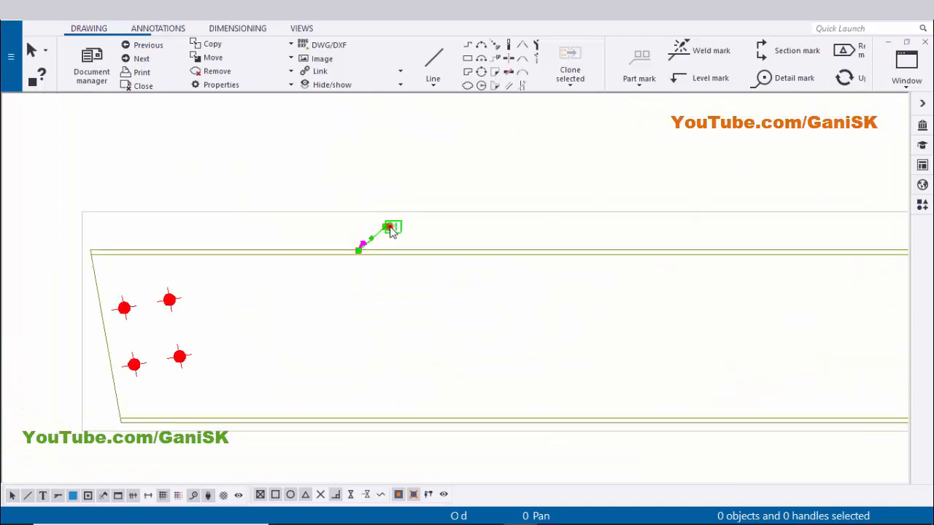
{"action": "double_click", "coordinate": [390, 228]}
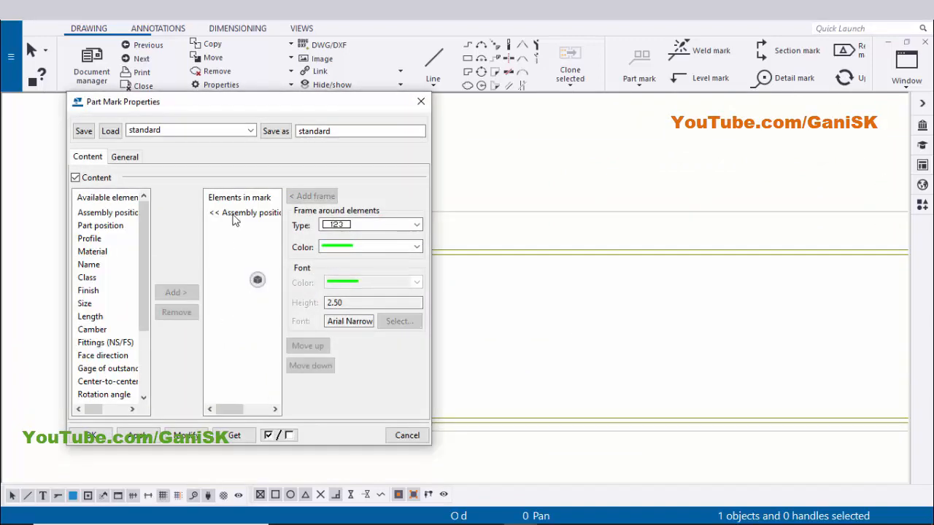
{"action": "left_click", "coordinate": [232, 215]}
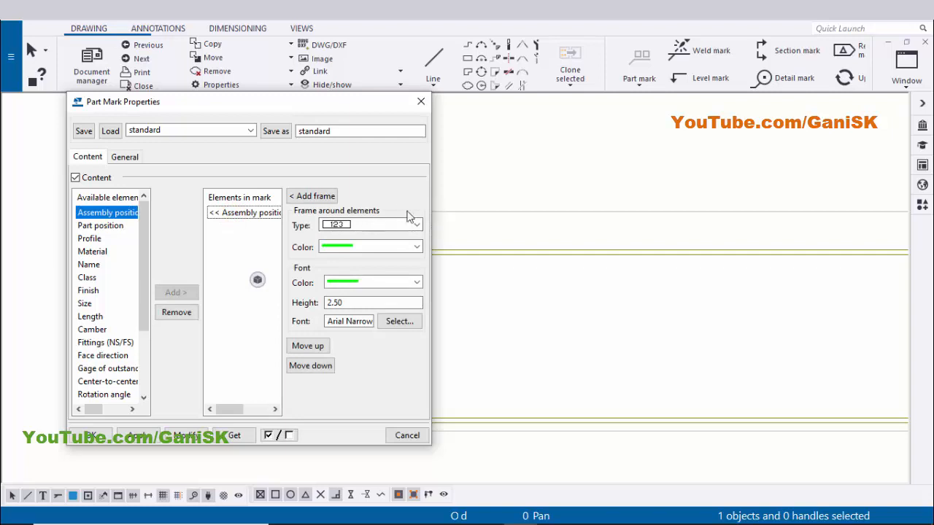
{"action": "left_click_drag", "start_coordinate": [432, 198], "coordinate": [538, 263]}
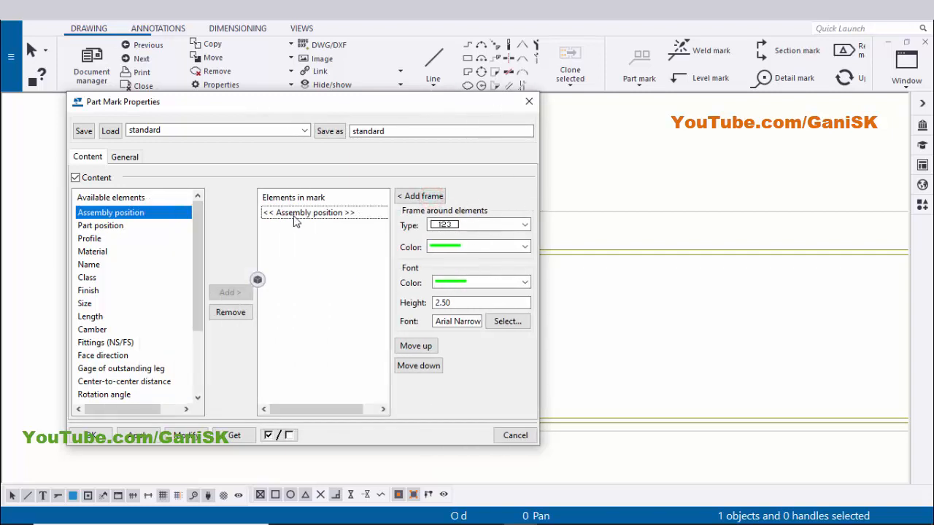
{"action": "double_click", "coordinate": [316, 213]}
{"action": "left_click", "coordinate": [234, 313]}
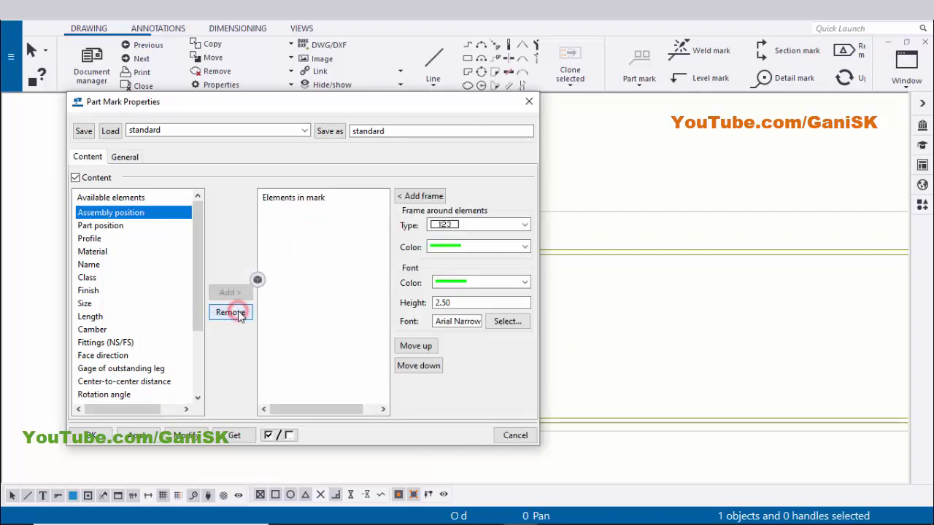
{"action": "left_click", "coordinate": [101, 227]}
{"action": "left_click", "coordinate": [230, 292]}
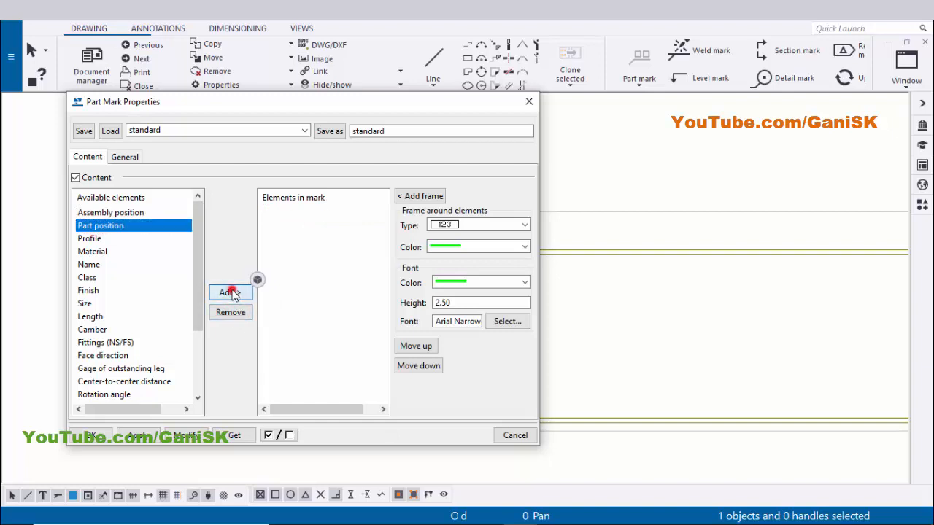
{"action": "left_click", "coordinate": [186, 438]}
Zoom in to inspect the updated part mark on the beam
{"action": "scroll", "coordinate": [750, 315], "scroll_direction": "down", "scroll_amount": 8}
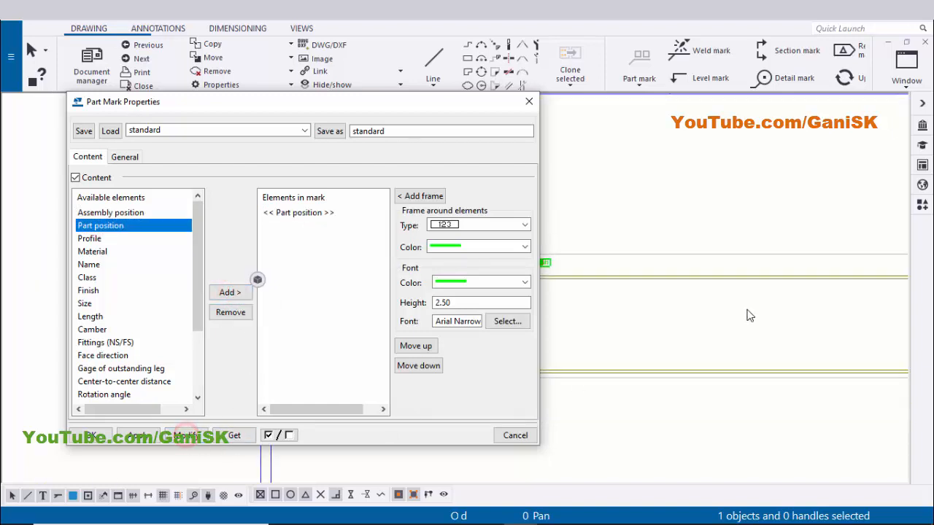
{"action": "mouse_move", "coordinate": [649, 326]}
{"action": "middle_mouse_down"}
{"action": "mouse_move", "coordinate": [678, 324]}
{"action": "mouse_move", "coordinate": [677, 310]}
{"action": "middle_mouse_up"}
{"action": "scroll", "coordinate": [663, 293], "scroll_direction": "up", "scroll_amount": 3}
{"action": "scroll", "coordinate": [662, 291], "scroll_direction": "up", "scroll_amount": 5}
{"action": "scroll", "coordinate": [691, 290], "scroll_direction": "down", "scroll_amount": 3}
{"action": "scroll", "coordinate": [676, 309], "scroll_direction": "up", "scroll_amount": 1}
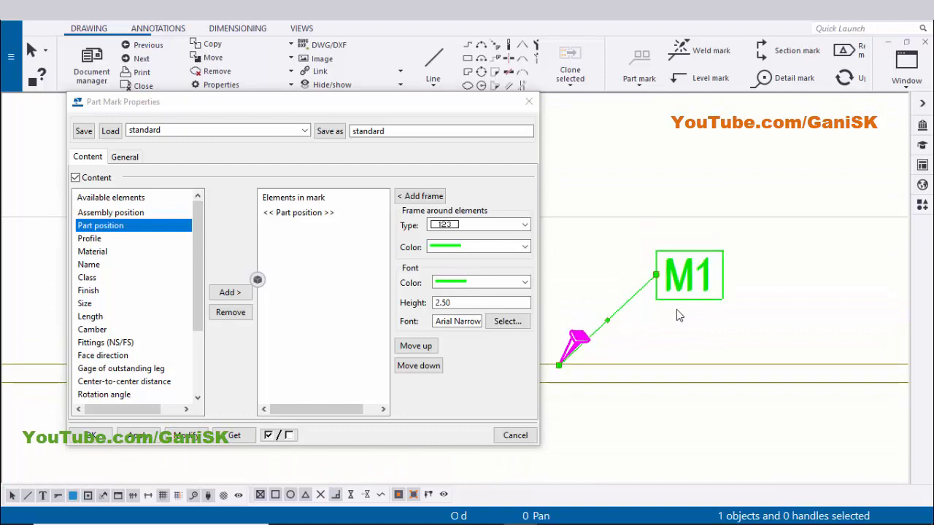
Set the part mark's leader line arrow to a filled arrowhead and modify the mark
{"action": "scroll", "coordinate": [626, 331], "scroll_direction": "up", "scroll_amount": 3}
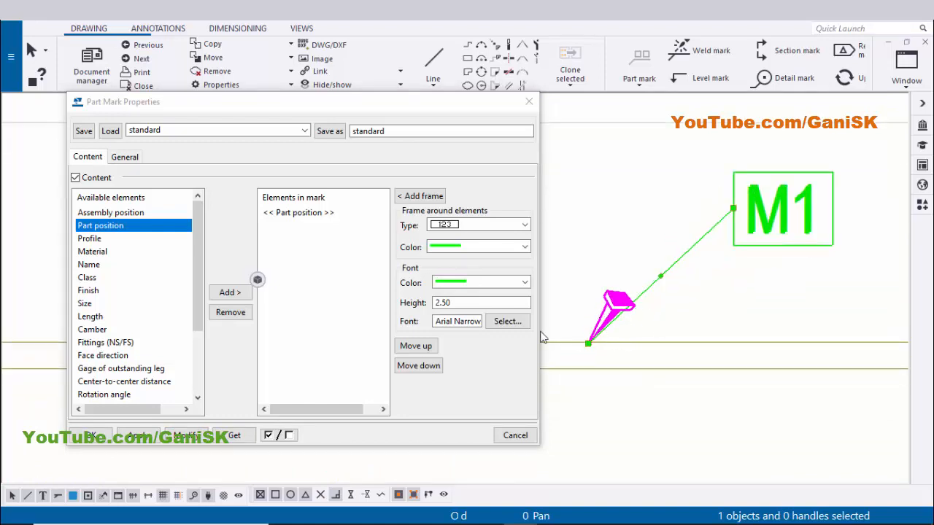
{"action": "left_click", "coordinate": [124, 157]}
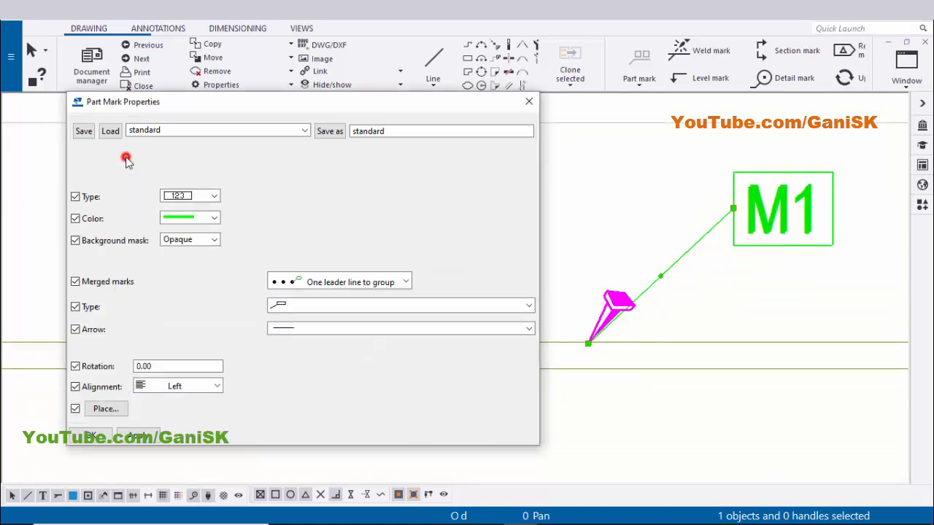
{"action": "left_click", "coordinate": [310, 333]}
{"action": "left_click", "coordinate": [302, 93]}
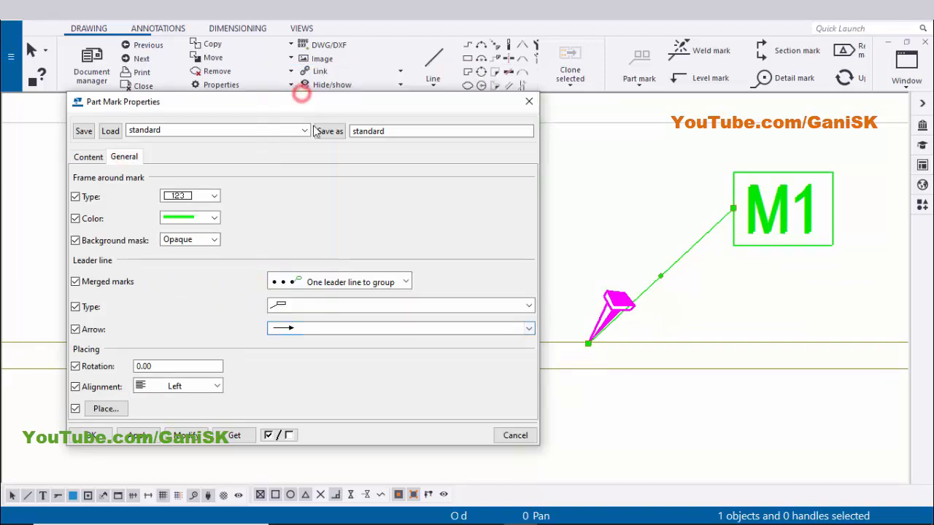
{"action": "left_click", "coordinate": [294, 328]}
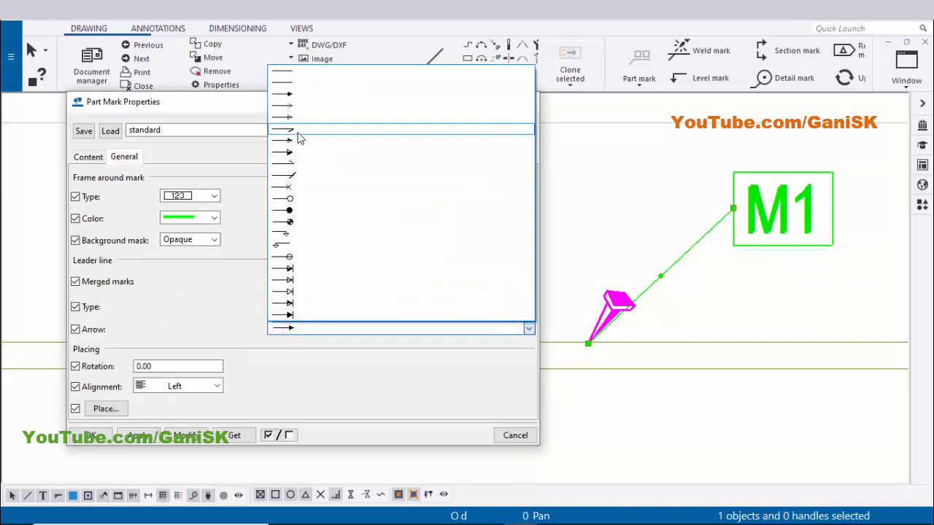
{"action": "left_click", "coordinate": [302, 96]}
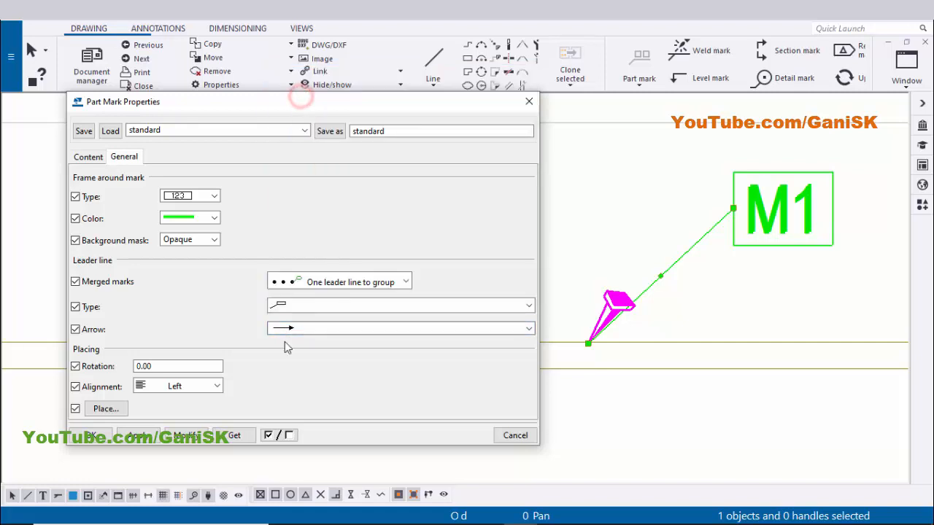
{"action": "left_click", "coordinate": [191, 440]}
Try removing the frame around the part mark and modify it
{"action": "scroll", "coordinate": [632, 351], "scroll_direction": "down", "scroll_amount": 2}
{"action": "middle_click_drag", "start_coordinate": [612, 333], "coordinate": [610, 353]}
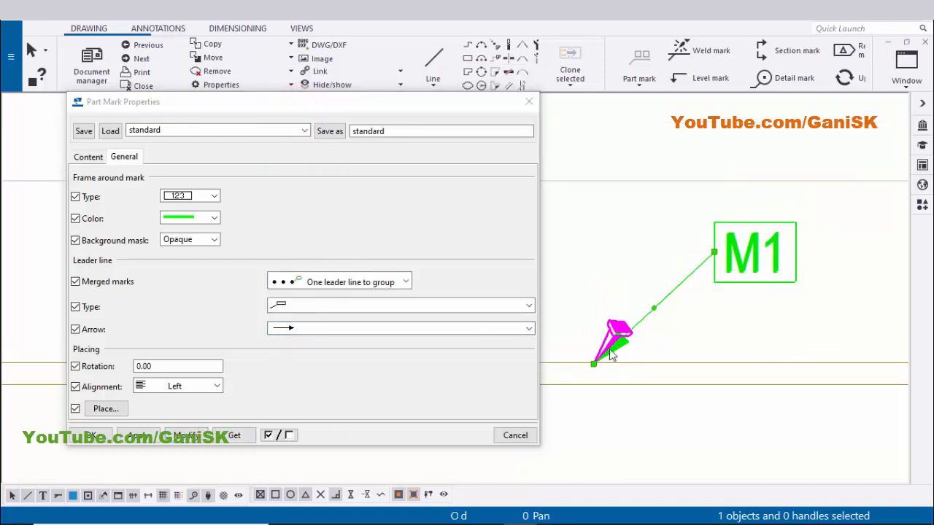
{"action": "scroll", "coordinate": [610, 351], "scroll_direction": "up", "scroll_amount": 3}
{"action": "scroll", "coordinate": [784, 266], "scroll_direction": "down", "scroll_amount": 3}
{"action": "middle_click_drag", "start_coordinate": [734, 310], "coordinate": [671, 346]}
{"action": "scroll", "coordinate": [732, 298], "scroll_direction": "up", "scroll_amount": 3}
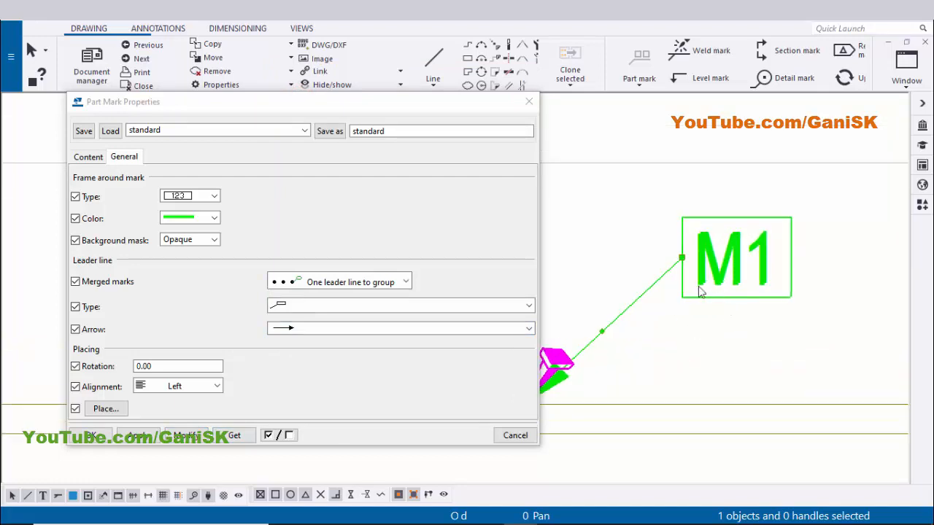
{"action": "left_click", "coordinate": [213, 197]}
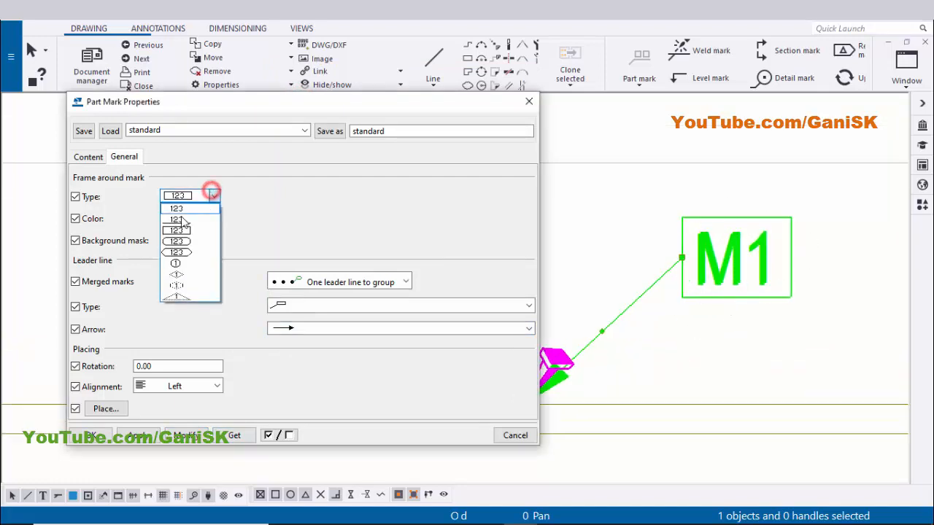
{"action": "left_click", "coordinate": [191, 212]}
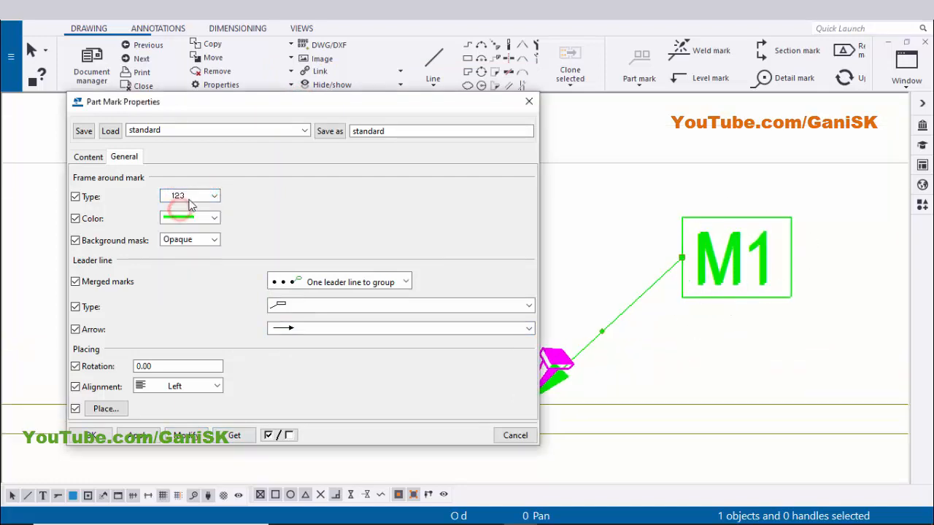
{"action": "left_click", "coordinate": [189, 436]}
{"action": "scroll", "coordinate": [695, 333], "scroll_direction": "down", "scroll_amount": 2}
{"action": "middle_click_drag", "start_coordinate": [732, 289], "coordinate": [713, 306]}
{"action": "scroll", "coordinate": [714, 306], "scroll_direction": "up", "scroll_amount": 3}
{"action": "scroll", "coordinate": [720, 308], "scroll_direction": "down", "scroll_amount": 2}
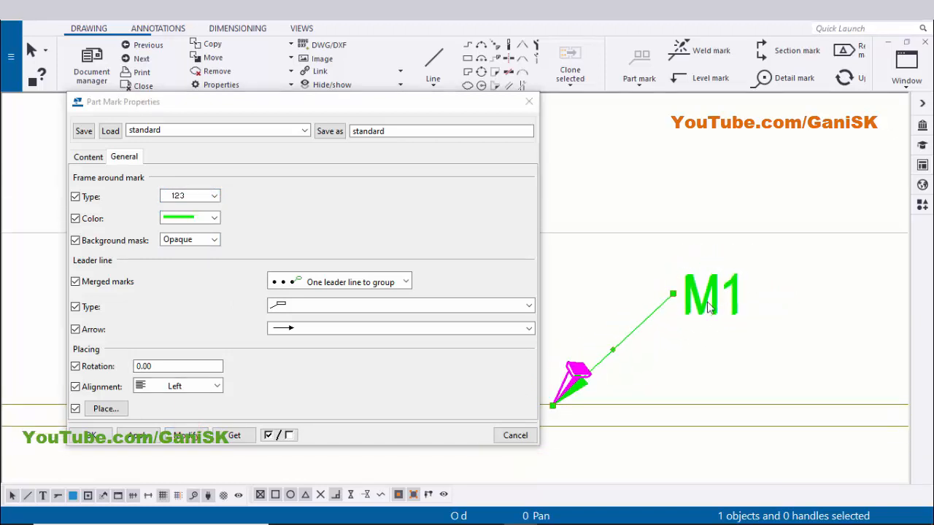
Restore the rectangular frame around the part mark, modify it and close the properties
{"action": "left_click", "coordinate": [198, 194]}
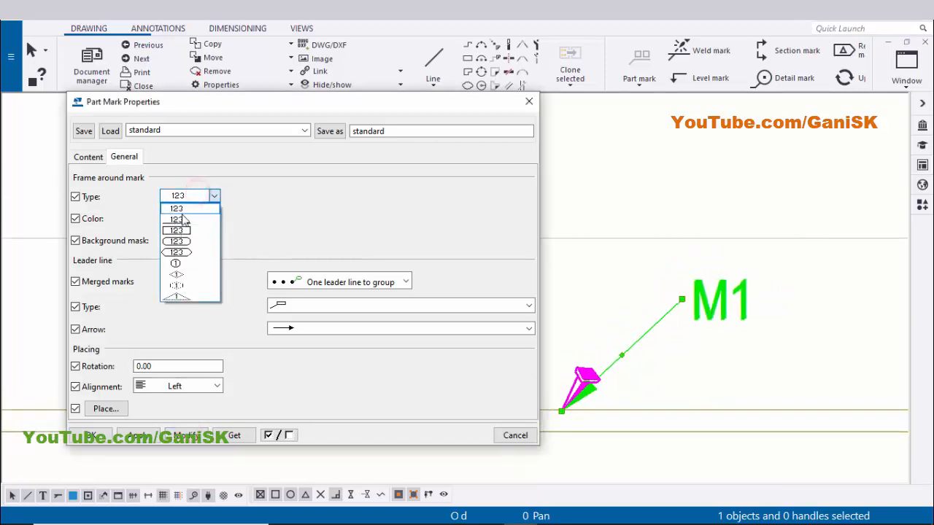
{"action": "left_click", "coordinate": [183, 232]}
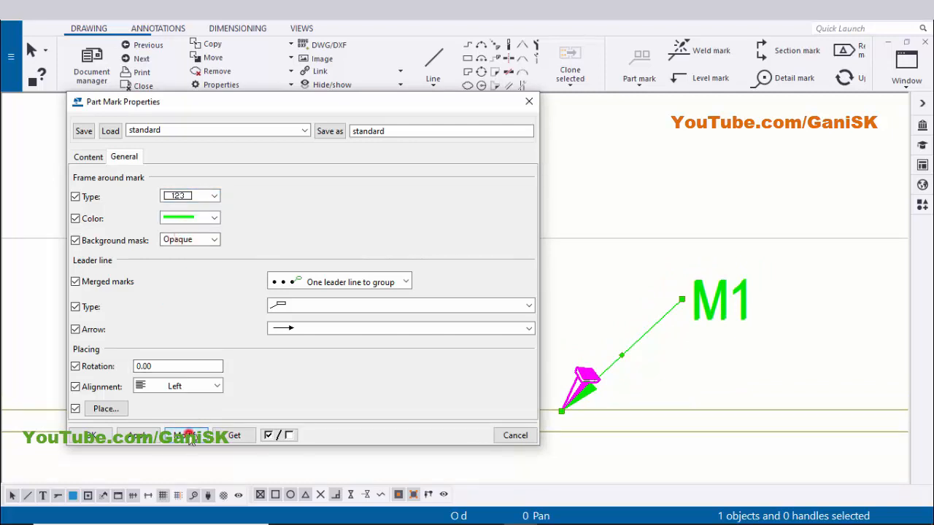
{"action": "left_click", "coordinate": [188, 435]}
{"action": "left_click", "coordinate": [92, 436]}
Examine the part mark on the beam and the material list in the title block
{"action": "scroll", "coordinate": [536, 313], "scroll_direction": "down", "scroll_amount": 5}
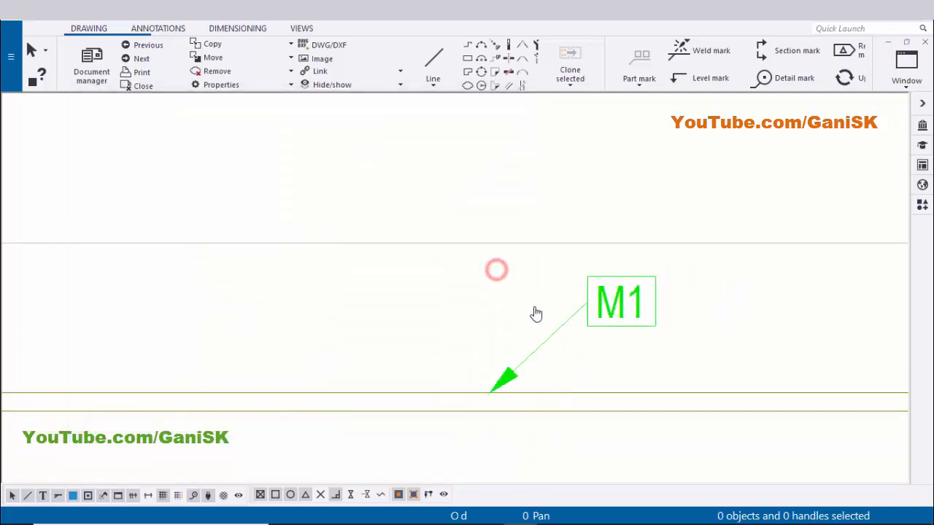
{"action": "scroll", "coordinate": [540, 300], "scroll_direction": "up", "scroll_amount": 3}
{"action": "scroll", "coordinate": [528, 298], "scroll_direction": "down", "scroll_amount": 6}
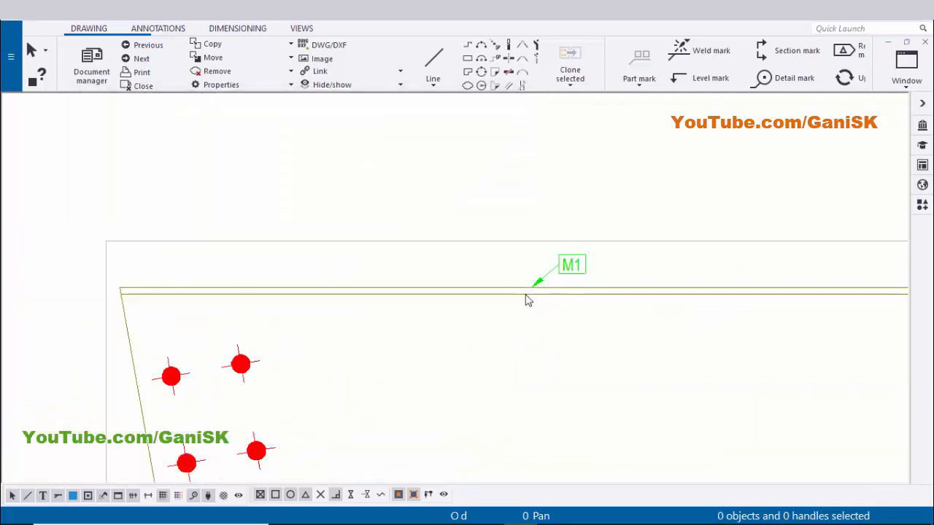
{"action": "scroll", "coordinate": [445, 365], "scroll_direction": "up", "scroll_amount": 8}
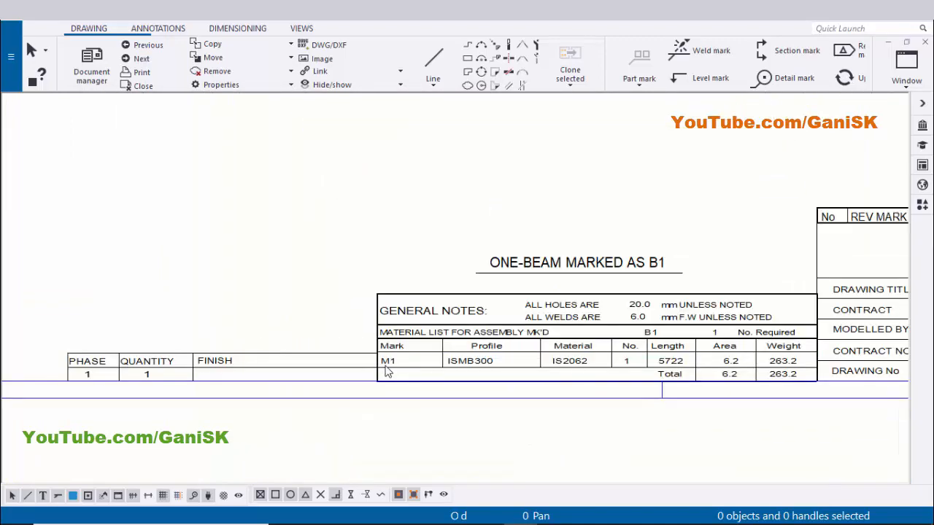
{"action": "scroll", "coordinate": [448, 349], "scroll_direction": "down", "scroll_amount": 3}
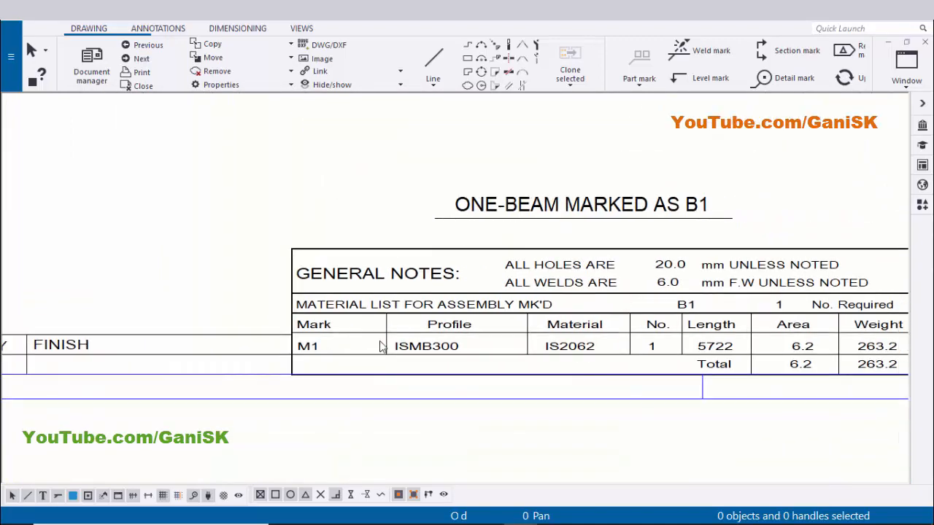
{"action": "scroll", "coordinate": [379, 346], "scroll_direction": "up", "scroll_amount": 3}
{"action": "middle_click_drag", "start_coordinate": [530, 354], "coordinate": [405, 339]}
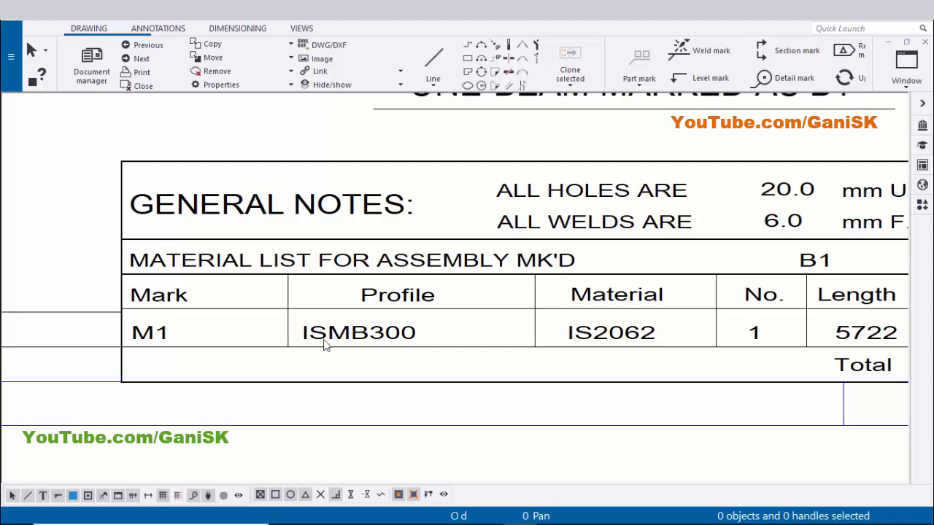
{"action": "scroll", "coordinate": [414, 349], "scroll_direction": "down", "scroll_amount": 2}
{"action": "scroll", "coordinate": [387, 345], "scroll_direction": "up", "scroll_amount": 2}
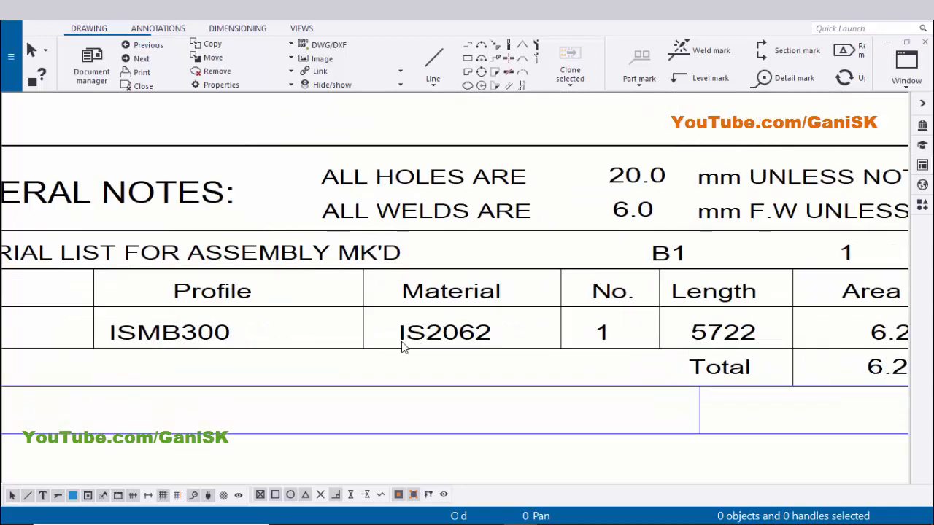
{"action": "scroll", "coordinate": [460, 348], "scroll_direction": "down", "scroll_amount": 2}
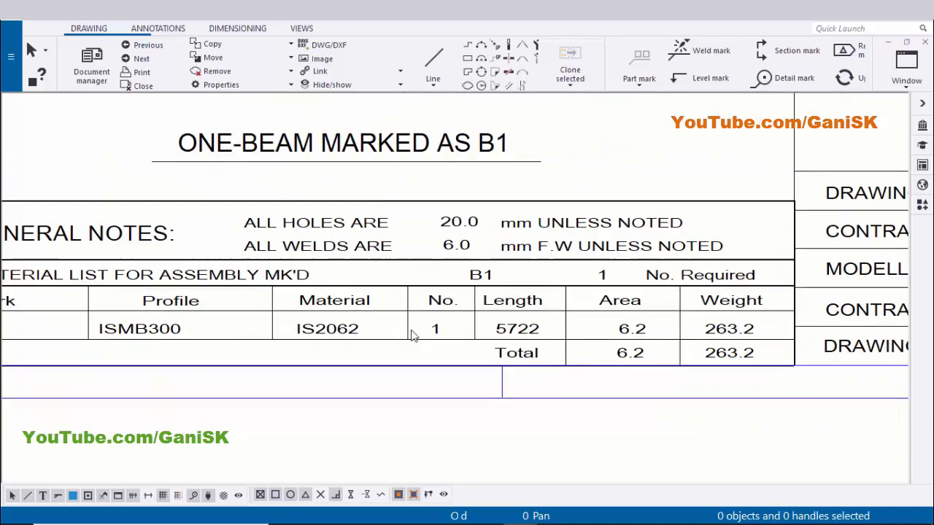
{"action": "scroll", "coordinate": [431, 344], "scroll_direction": "up", "scroll_amount": 1}
{"action": "scroll", "coordinate": [531, 331], "scroll_direction": "down", "scroll_amount": 1}
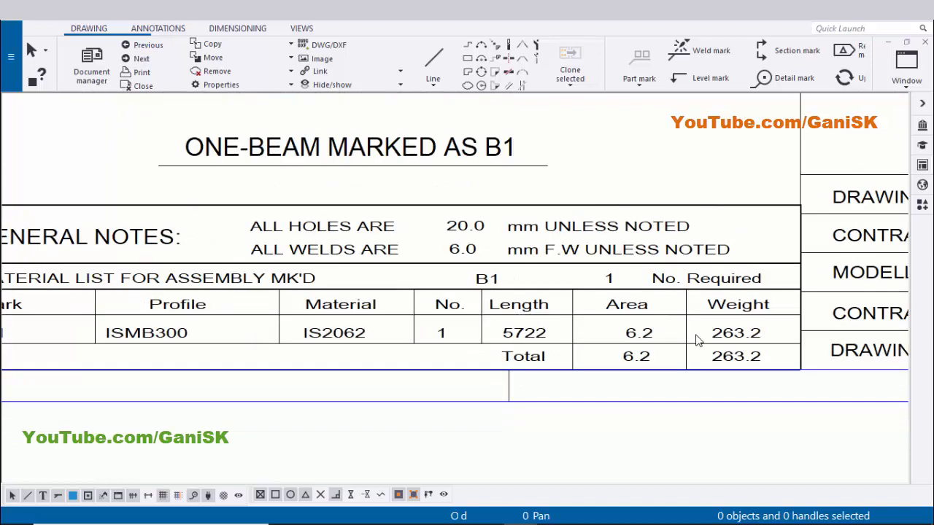
{"action": "middle_click_drag", "start_coordinate": [696, 332], "coordinate": [640, 329]}
{"action": "scroll", "coordinate": [725, 334], "scroll_direction": "down", "scroll_amount": 4}
{"action": "middle_click_drag", "start_coordinate": [578, 232], "coordinate": [577, 389]}
{"action": "scroll", "coordinate": [577, 390], "scroll_direction": "down", "scroll_amount": 2}
{"action": "middle_click_drag", "start_coordinate": [531, 202], "coordinate": [519, 387]}
{"action": "scroll", "coordinate": [467, 263], "scroll_direction": "up", "scroll_amount": 2}
{"action": "scroll", "coordinate": [458, 299], "scroll_direction": "up", "scroll_amount": 4}
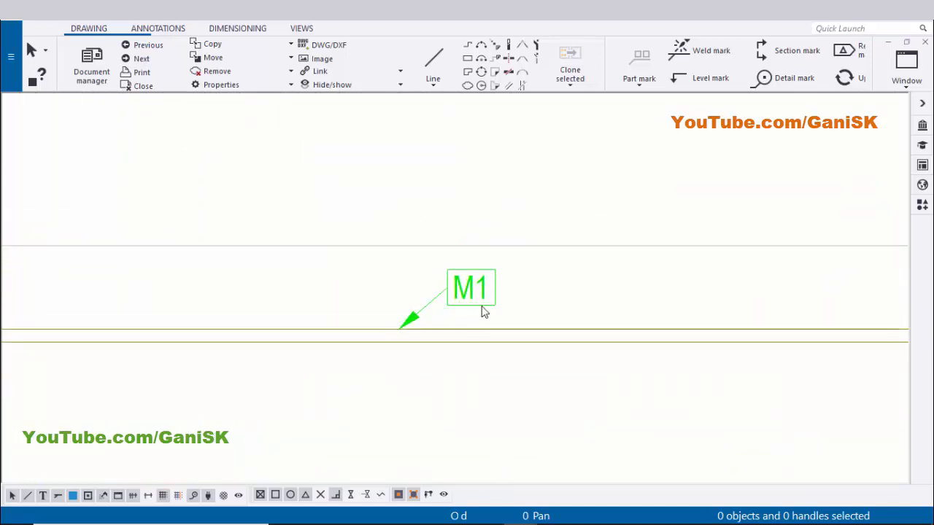
{"action": "scroll", "coordinate": [480, 305], "scroll_direction": "down", "scroll_amount": 5}
{"action": "middle_click_drag", "start_coordinate": [484, 302], "coordinate": [467, 275]}
{"action": "scroll", "coordinate": [465, 271], "scroll_direction": "up", "scroll_amount": 2}
Open the part mark's properties, add Profile to its content and modify the mark
{"action": "left_click", "coordinate": [463, 264]}
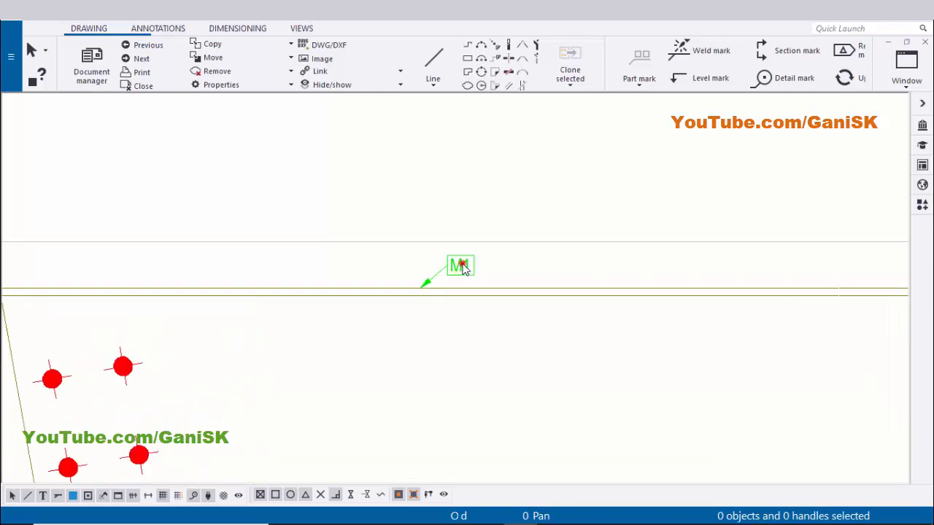
{"action": "double_click", "coordinate": [462, 266]}
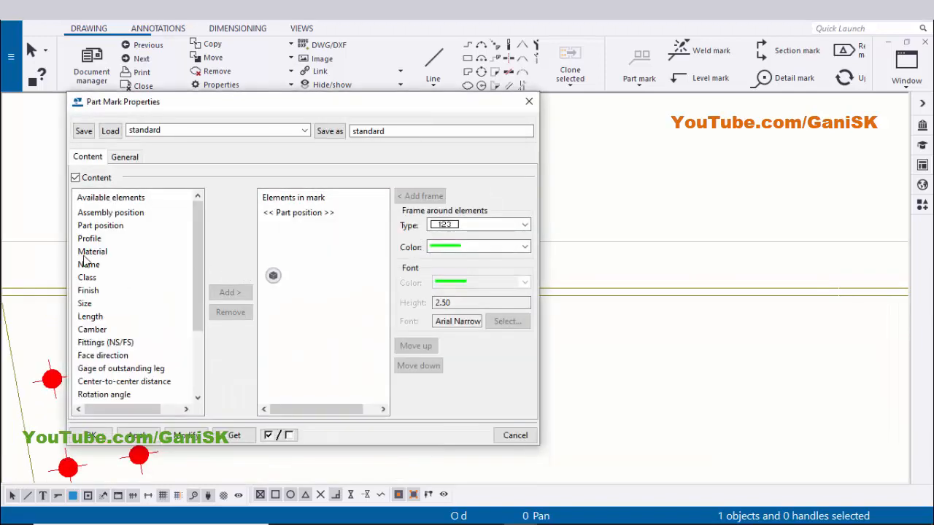
{"action": "left_click", "coordinate": [92, 240]}
{"action": "left_click", "coordinate": [228, 292]}
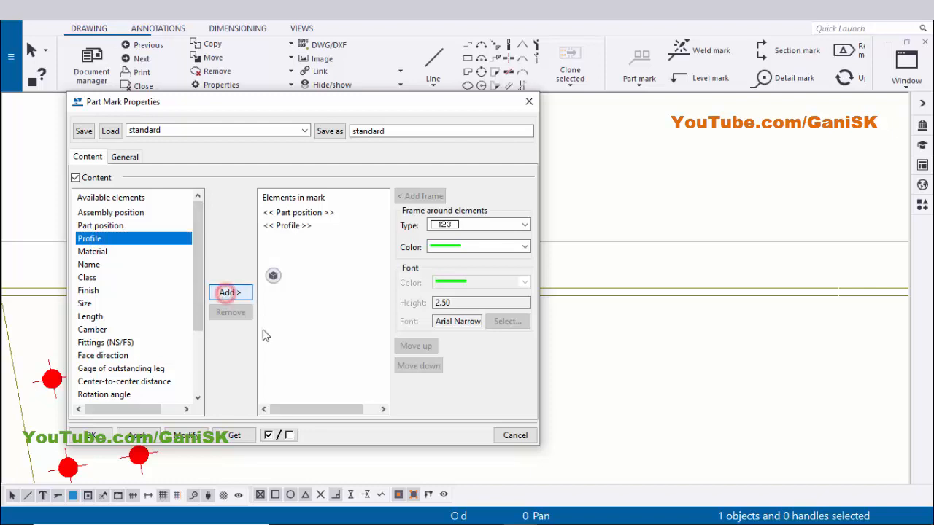
{"action": "left_click", "coordinate": [189, 437]}
{"action": "scroll", "coordinate": [678, 319], "scroll_direction": "down", "scroll_amount": 4}
{"action": "middle_click_drag", "start_coordinate": [600, 317], "coordinate": [661, 319]}
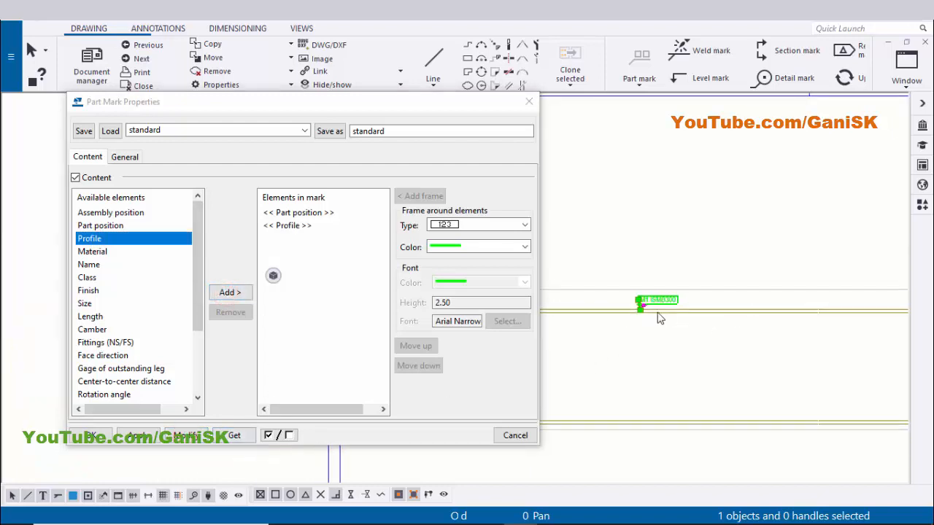
{"action": "scroll", "coordinate": [651, 301], "scroll_direction": "up", "scroll_amount": 4}
{"action": "scroll", "coordinate": [651, 301], "scroll_direction": "up", "scroll_amount": 2}
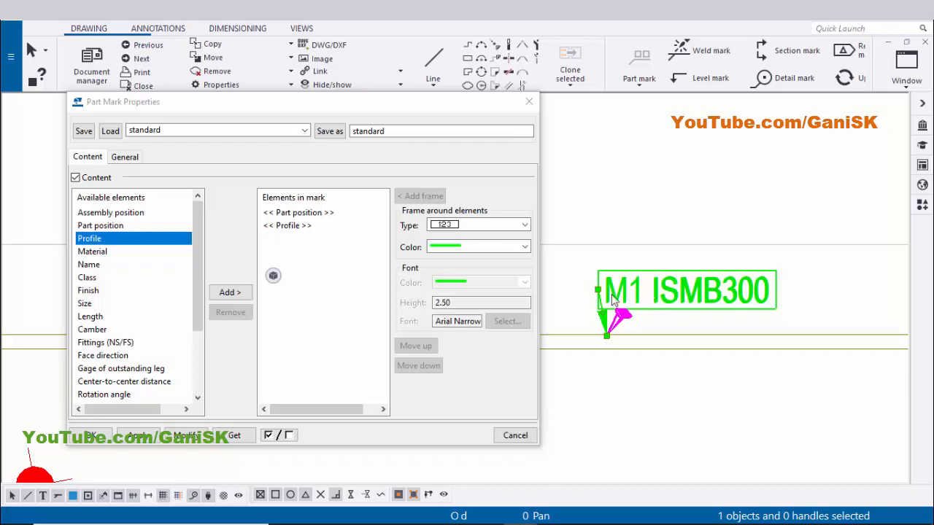
Add a "-" text element between the part position and profile in the mark and modify it
{"action": "scroll", "coordinate": [106, 334], "scroll_direction": "down", "scroll_amount": 3}
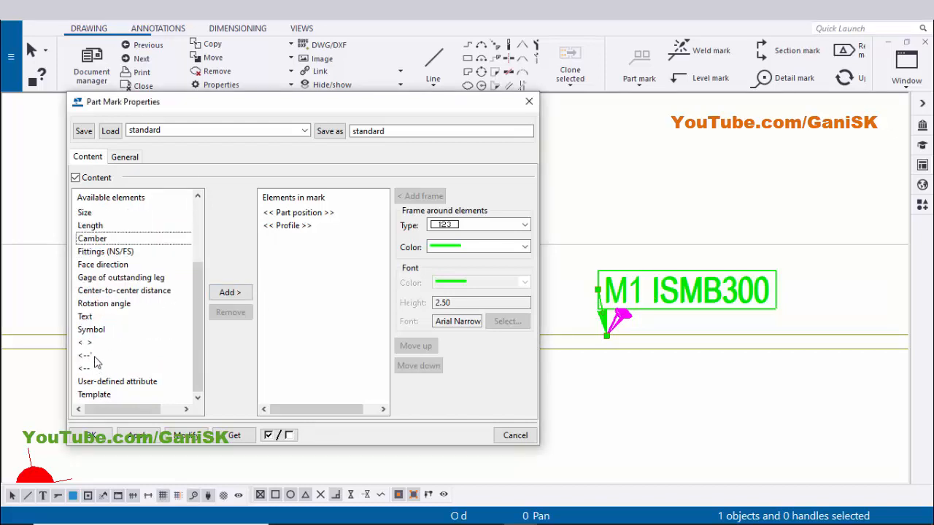
{"action": "left_click", "coordinate": [87, 317]}
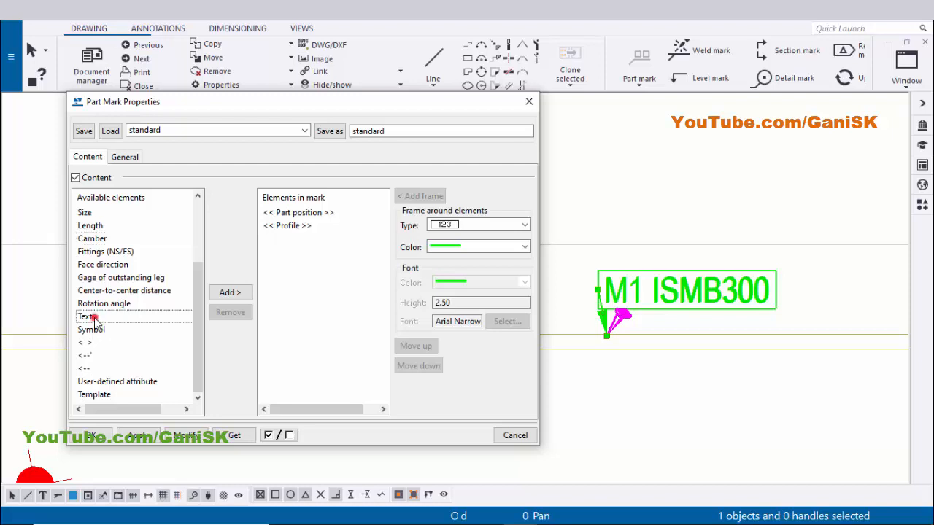
{"action": "left_click", "coordinate": [228, 293]}
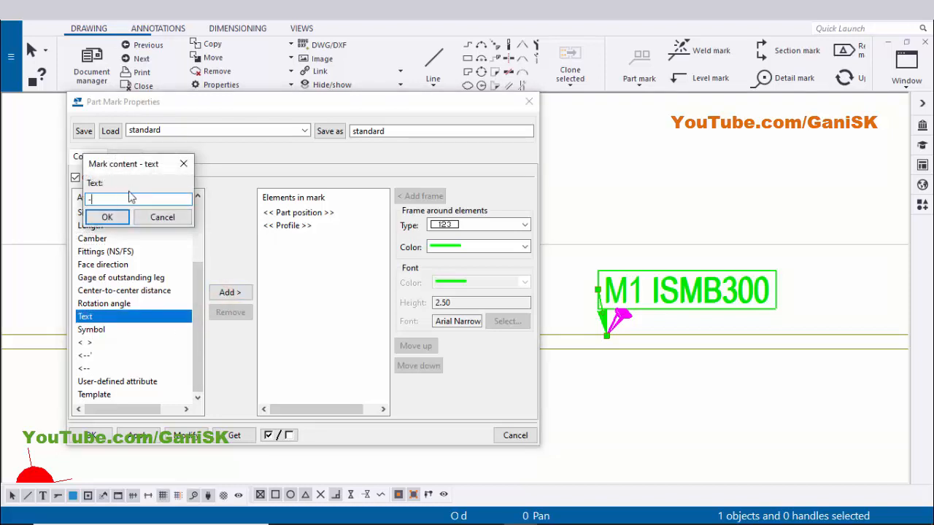
{"action": "left_click", "coordinate": [107, 217]}
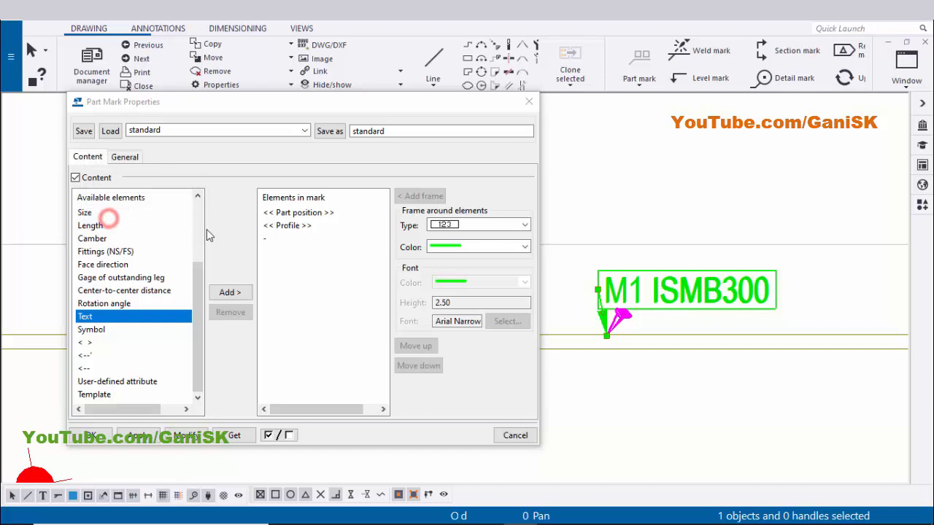
{"action": "left_click", "coordinate": [298, 212]}
{"action": "left_click", "coordinate": [296, 237]}
{"action": "left_click", "coordinate": [275, 226]}
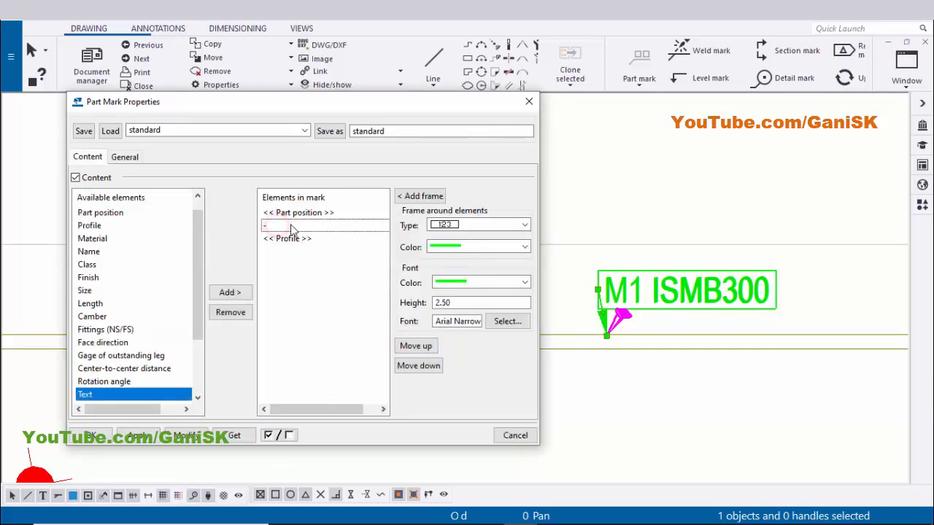
{"action": "left_click", "coordinate": [298, 212]}
{"action": "left_click", "coordinate": [296, 239]}
{"action": "left_click", "coordinate": [297, 213]}
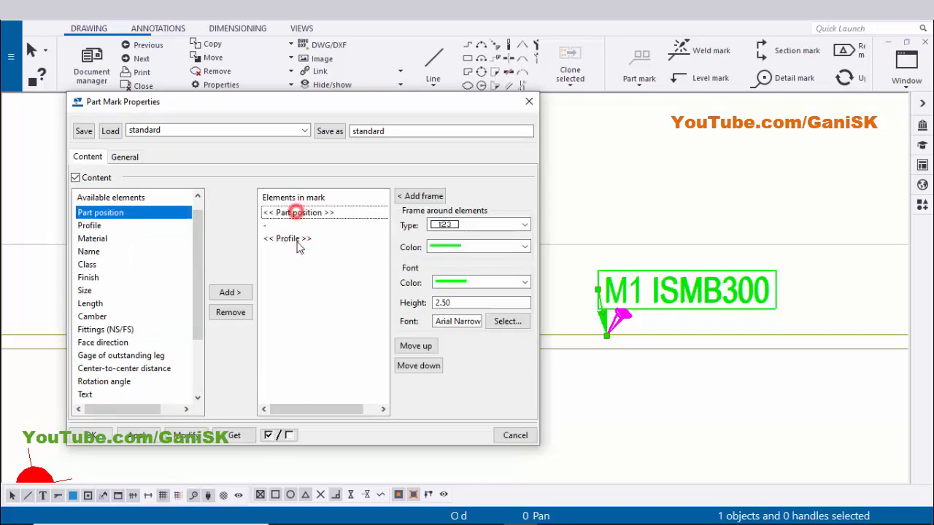
{"action": "left_click", "coordinate": [296, 239]}
{"action": "left_click", "coordinate": [186, 436]}
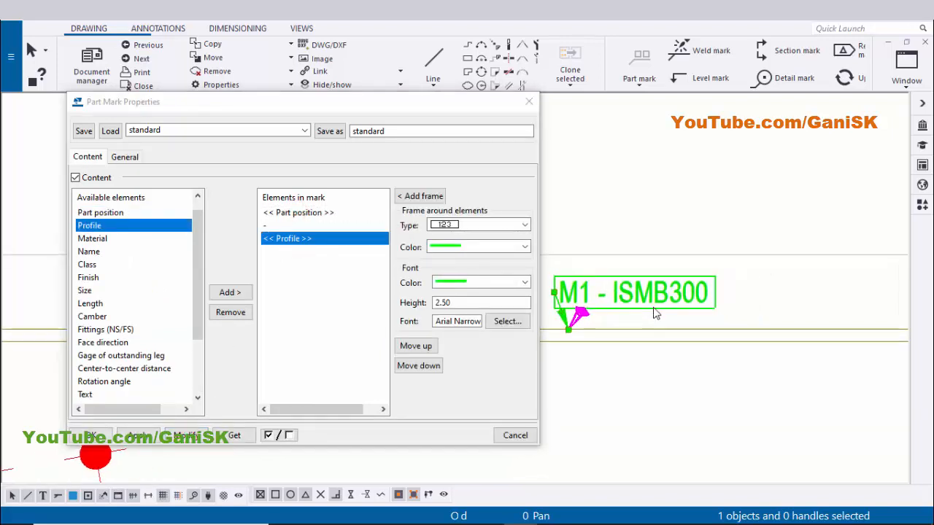
Reposition the part mark slightly above and along the beam
{"action": "scroll", "coordinate": [644, 299], "scroll_direction": "up", "scroll_amount": 1}
{"action": "left_click_drag", "start_coordinate": [611, 299], "coordinate": [689, 287]}
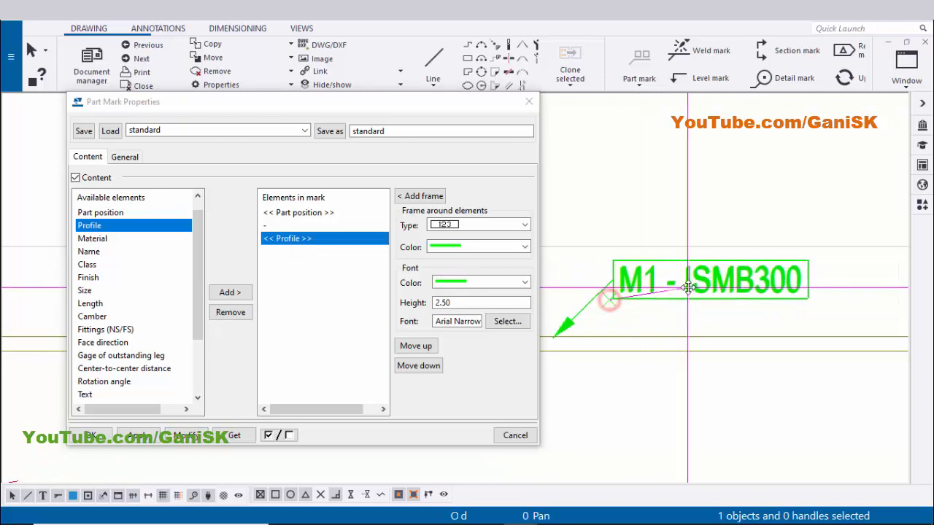
{"action": "middle_click_drag", "start_coordinate": [688, 351], "coordinate": [673, 356]}
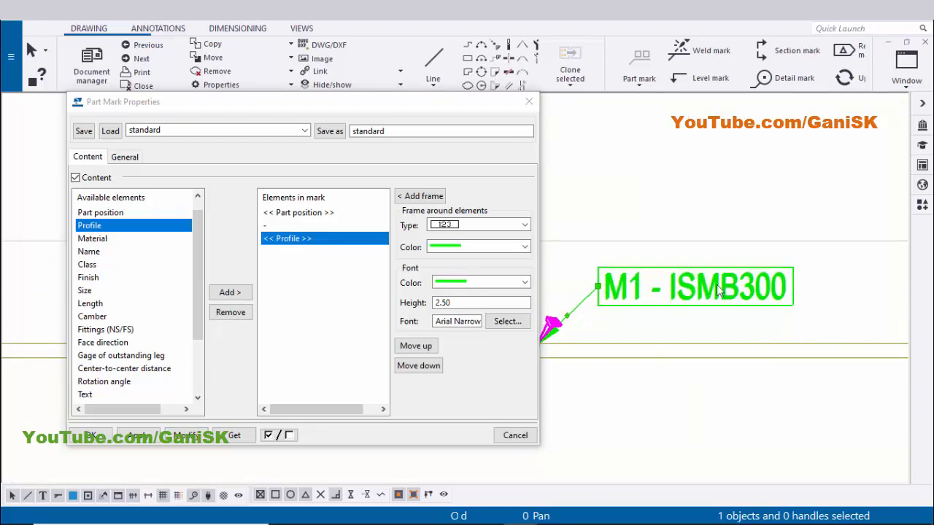
Remove the profile and dash elements from the part mark content, apply the change, and move the mark closer to the beam
{"action": "left_click", "coordinate": [299, 241]}
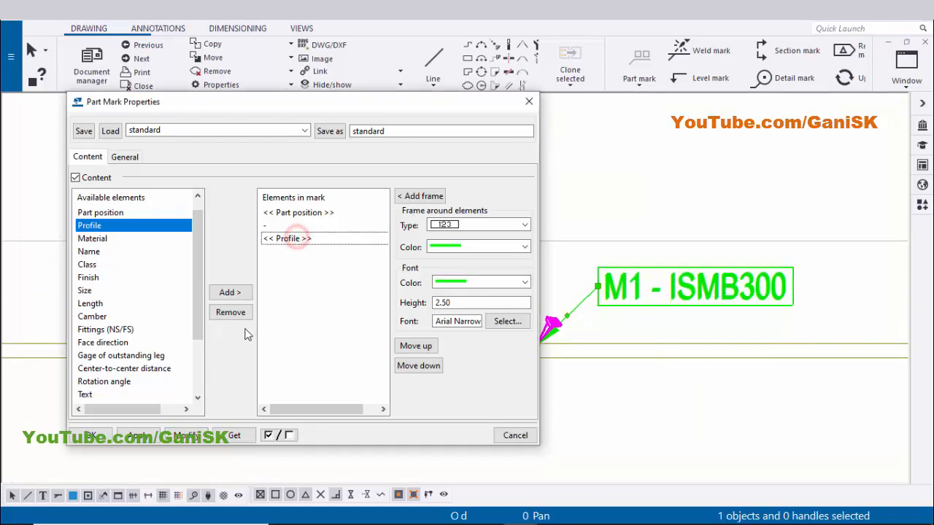
{"action": "left_click", "coordinate": [231, 313]}
{"action": "left_click", "coordinate": [285, 225]}
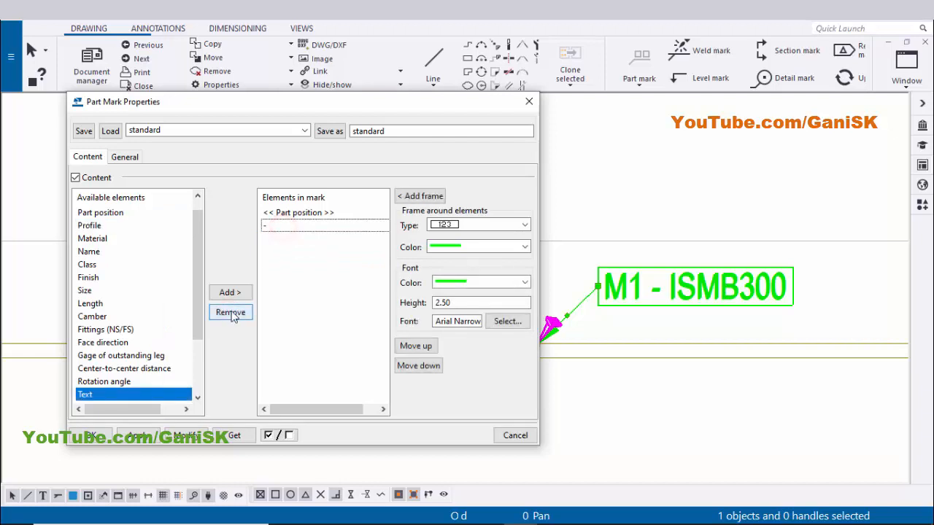
{"action": "left_click", "coordinate": [231, 312]}
{"action": "left_click", "coordinate": [190, 437]}
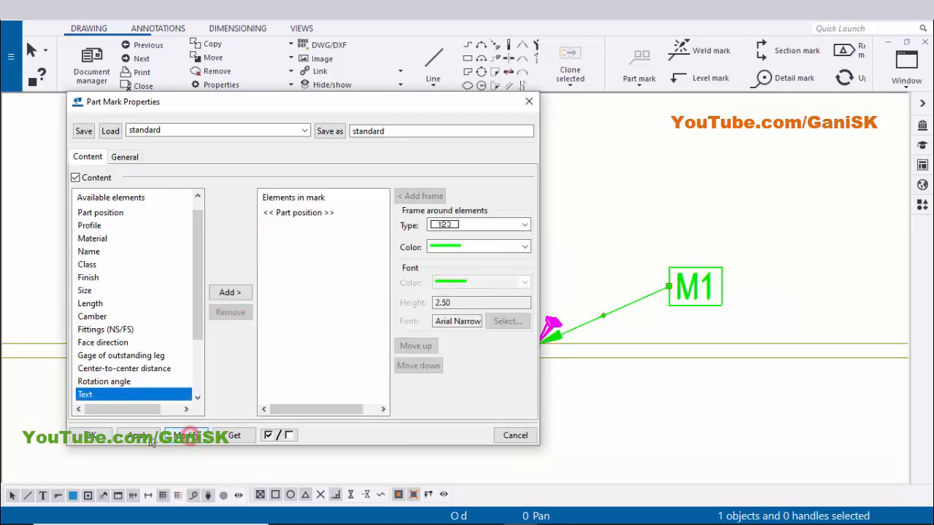
{"action": "left_click", "coordinate": [90, 437]}
{"action": "left_click_drag", "start_coordinate": [694, 289], "coordinate": [617, 304]}
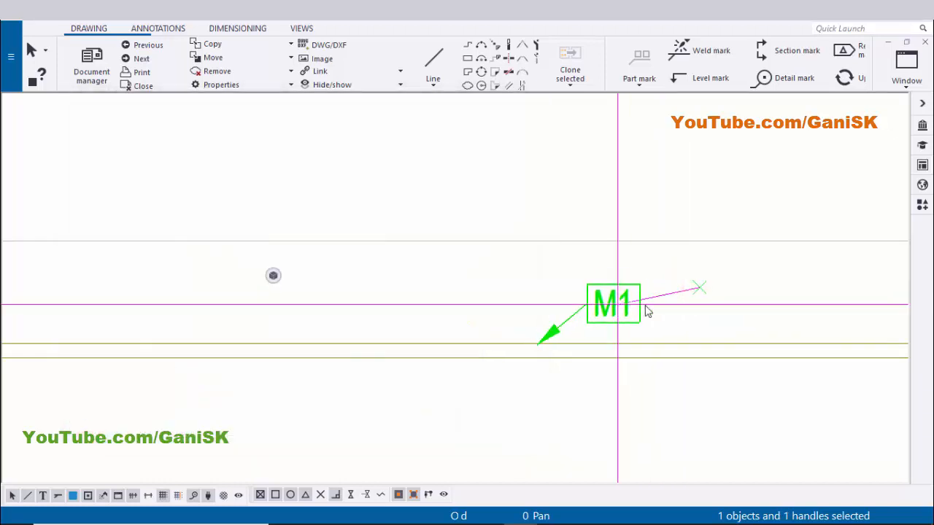
{"action": "left_click", "coordinate": [690, 305]}
Add a horizontal dimension spanning the beam's full length, placed above the beam view
{"action": "scroll", "coordinate": [616, 317], "scroll_direction": "down", "scroll_amount": 4}
{"action": "scroll", "coordinate": [613, 337], "scroll_direction": "down", "scroll_amount": 5}
{"action": "middle_click_drag", "start_coordinate": [562, 248], "coordinate": [485, 142]}
{"action": "middle_click_drag", "start_coordinate": [479, 430], "coordinate": [415, 264]}
{"action": "scroll", "coordinate": [490, 366], "scroll_direction": "up", "scroll_amount": 3}
{"action": "scroll", "coordinate": [489, 363], "scroll_direction": "down", "scroll_amount": 4}
{"action": "middle_click_drag", "start_coordinate": [529, 257], "coordinate": [482, 490]}
{"action": "scroll", "coordinate": [447, 273], "scroll_direction": "up", "scroll_amount": 6}
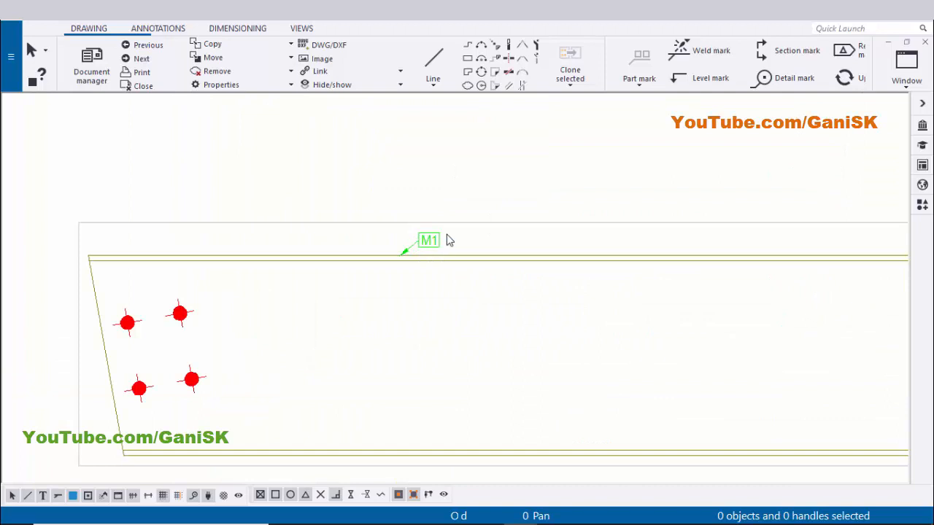
{"action": "scroll", "coordinate": [449, 241], "scroll_direction": "down", "scroll_amount": 5}
{"action": "scroll", "coordinate": [454, 317], "scroll_direction": "up", "scroll_amount": 2}
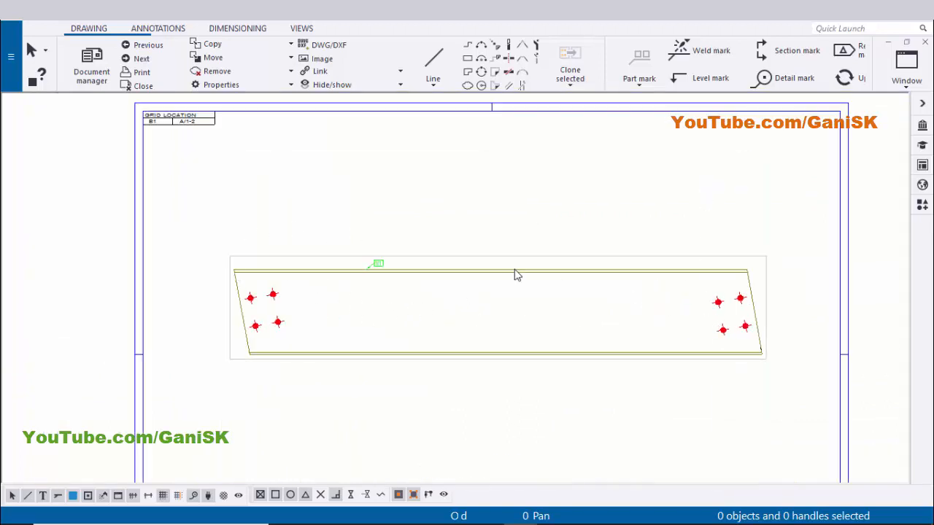
{"action": "middle_click_drag", "start_coordinate": [515, 274], "coordinate": [527, 305]}
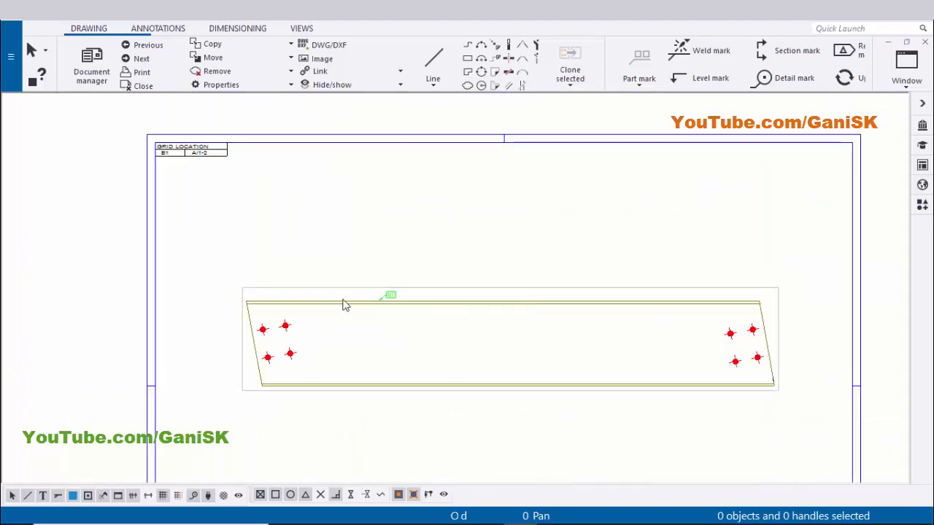
{"action": "left_click", "coordinate": [238, 29]}
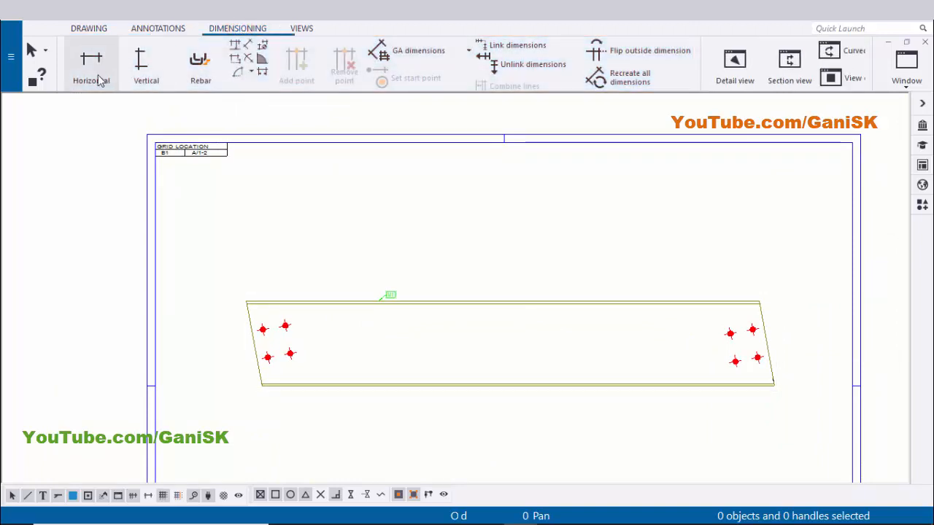
{"action": "left_click", "coordinate": [97, 75]}
{"action": "scroll", "coordinate": [247, 292], "scroll_direction": "up", "scroll_amount": 5}
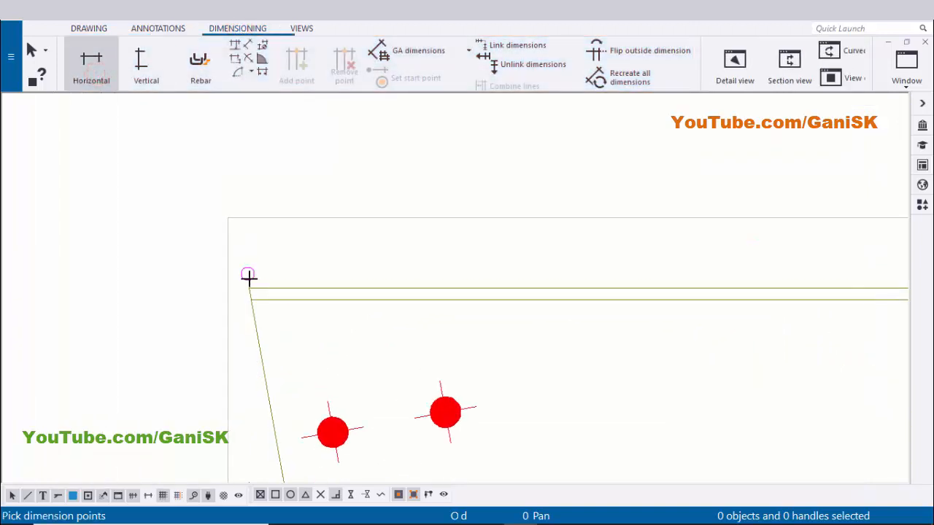
{"action": "left_click", "coordinate": [247, 288]}
{"action": "scroll", "coordinate": [247, 288], "scroll_direction": "down", "scroll_amount": 6}
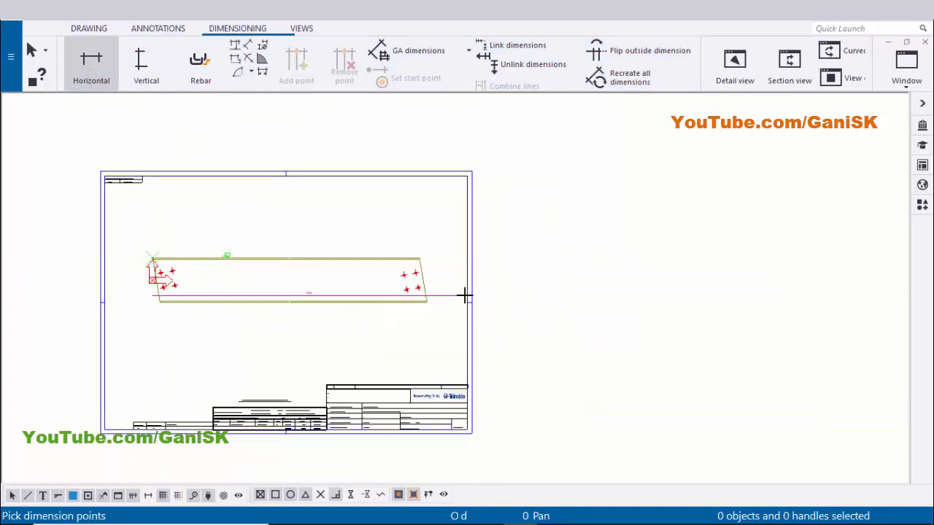
{"action": "scroll", "coordinate": [437, 307], "scroll_direction": "up", "scroll_amount": 5}
{"action": "scroll", "coordinate": [424, 292], "scroll_direction": "up", "scroll_amount": 5}
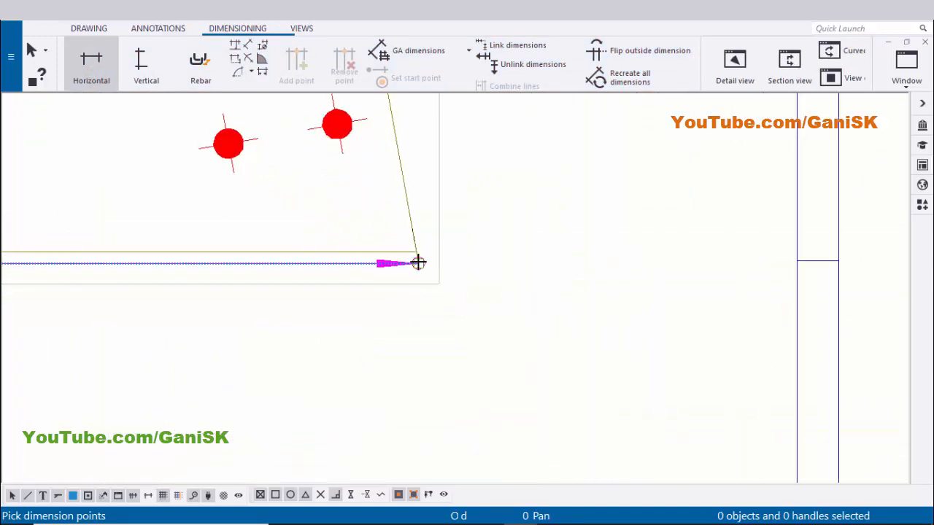
{"action": "left_click", "coordinate": [418, 263]}
{"action": "scroll", "coordinate": [481, 304], "scroll_direction": "down", "scroll_amount": 8}
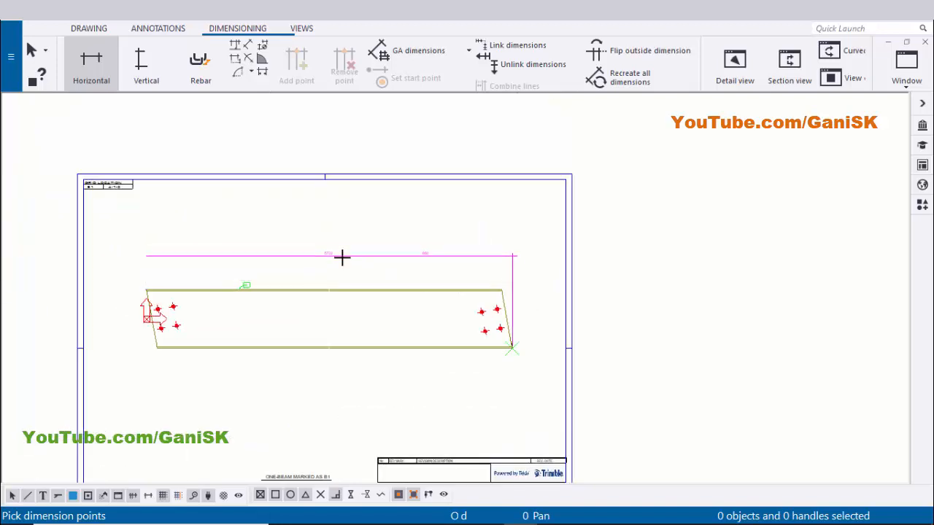
{"action": "scroll", "coordinate": [351, 258], "scroll_direction": "up", "scroll_amount": 4}
{"action": "right_click", "coordinate": [355, 177]}
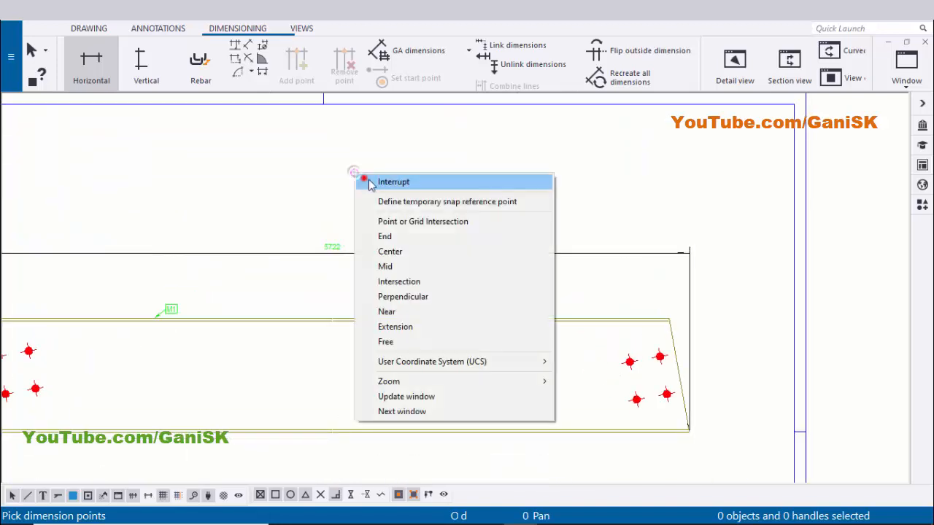
{"action": "left_click", "coordinate": [364, 179]}
Examine the new overall dimension and compare it with the length in the material list
{"action": "scroll", "coordinate": [272, 300], "scroll_direction": "down", "scroll_amount": 1}
{"action": "scroll", "coordinate": [272, 300], "scroll_direction": "up", "scroll_amount": 2}
{"action": "scroll", "coordinate": [296, 282], "scroll_direction": "up", "scroll_amount": 5}
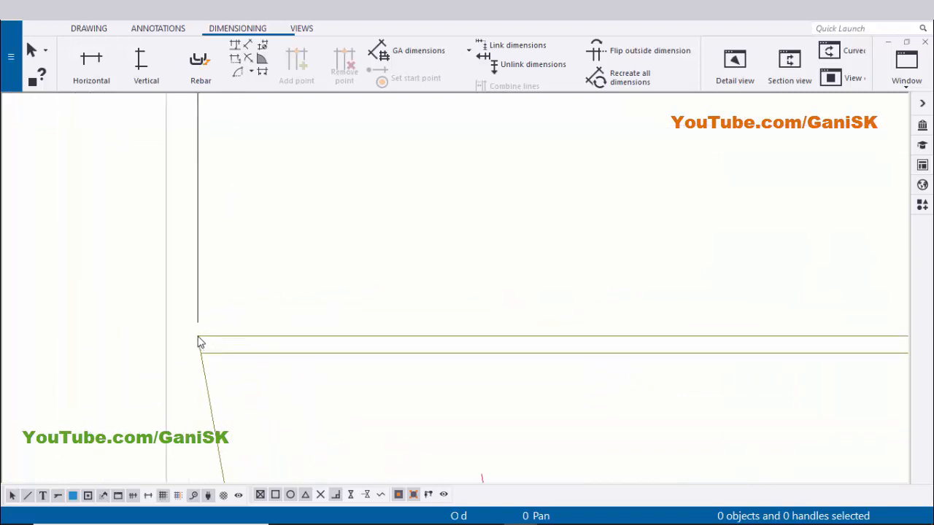
{"action": "scroll", "coordinate": [196, 341], "scroll_direction": "down", "scroll_amount": 5}
{"action": "middle_click_drag", "start_coordinate": [594, 360], "coordinate": [452, 360]}
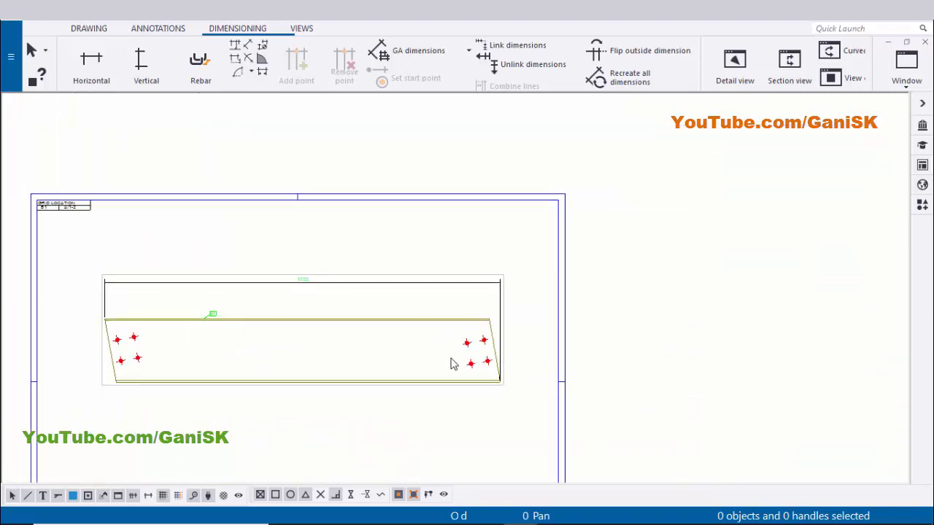
{"action": "scroll", "coordinate": [543, 419], "scroll_direction": "up", "scroll_amount": 5}
{"action": "scroll", "coordinate": [547, 406], "scroll_direction": "down", "scroll_amount": 3}
{"action": "scroll", "coordinate": [306, 267], "scroll_direction": "up", "scroll_amount": 5}
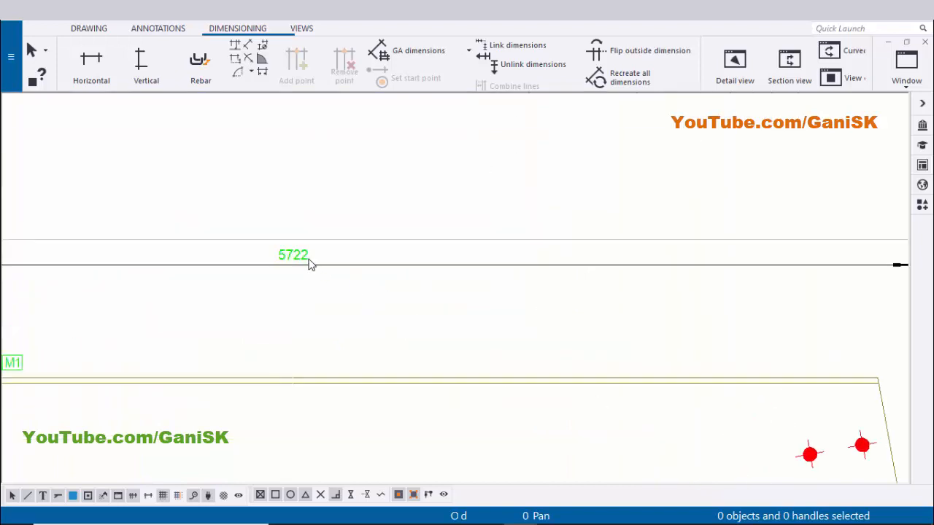
{"action": "scroll", "coordinate": [283, 266], "scroll_direction": "down", "scroll_amount": 7}
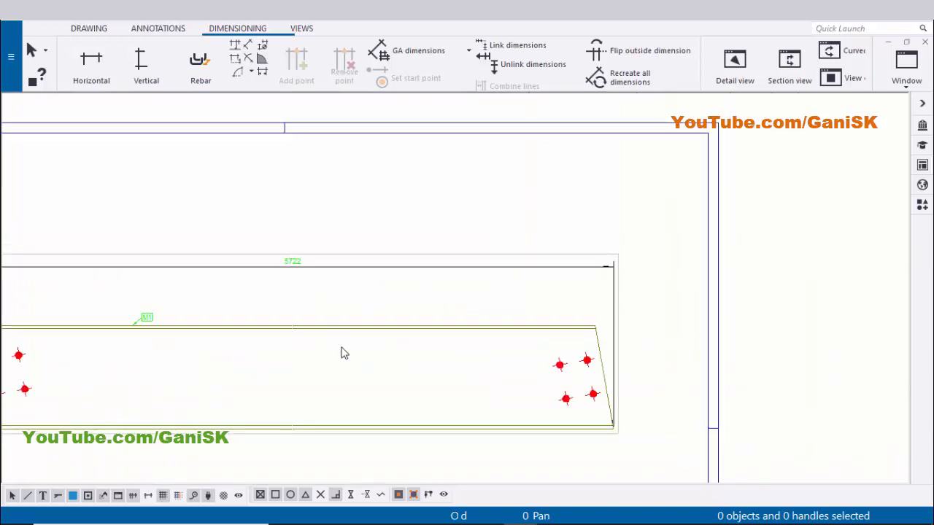
{"action": "mouse_move", "coordinate": [342, 320]}
{"action": "middle_mouse_down"}
{"action": "mouse_move", "coordinate": [346, 232]}
{"action": "mouse_move", "coordinate": [323, 95]}
{"action": "middle_mouse_up"}
{"action": "scroll", "coordinate": [260, 353], "scroll_direction": "up", "scroll_amount": 5}
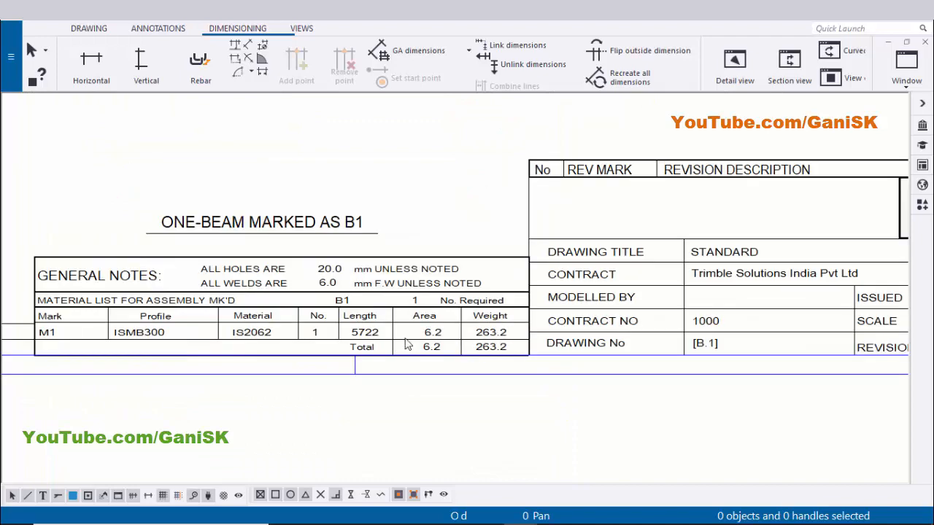
{"action": "scroll", "coordinate": [383, 344], "scroll_direction": "up", "scroll_amount": 2}
{"action": "scroll", "coordinate": [344, 341], "scroll_direction": "up", "scroll_amount": 1}
{"action": "scroll", "coordinate": [369, 345], "scroll_direction": "down", "scroll_amount": 8}
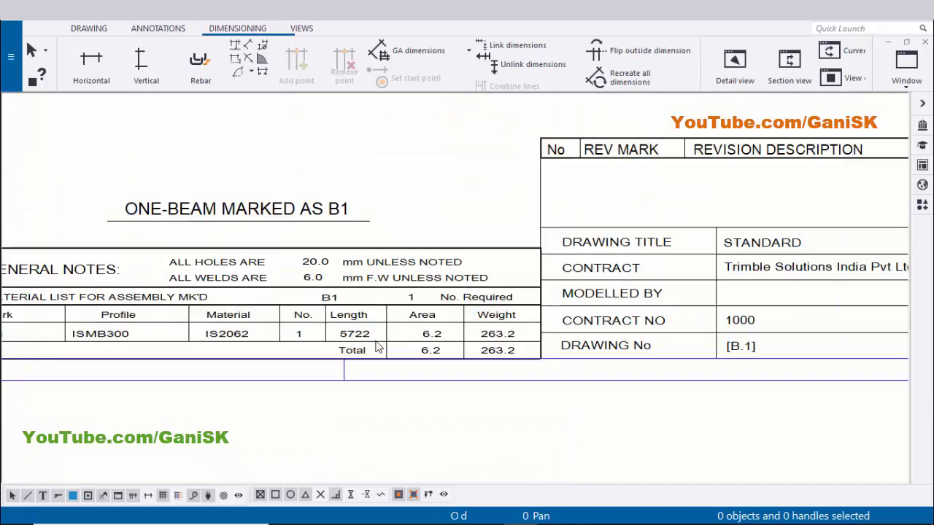
{"action": "scroll", "coordinate": [413, 228], "scroll_direction": "up", "scroll_amount": 3}
{"action": "scroll", "coordinate": [416, 191], "scroll_direction": "up", "scroll_amount": 2}
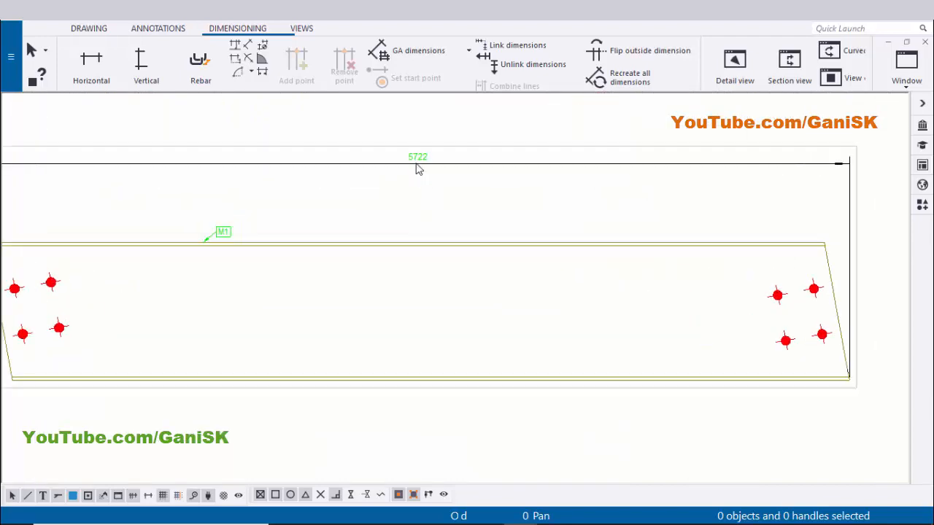
Drag the overall dimension's text slightly to the left along the dimension line
{"action": "left_click", "coordinate": [402, 192]}
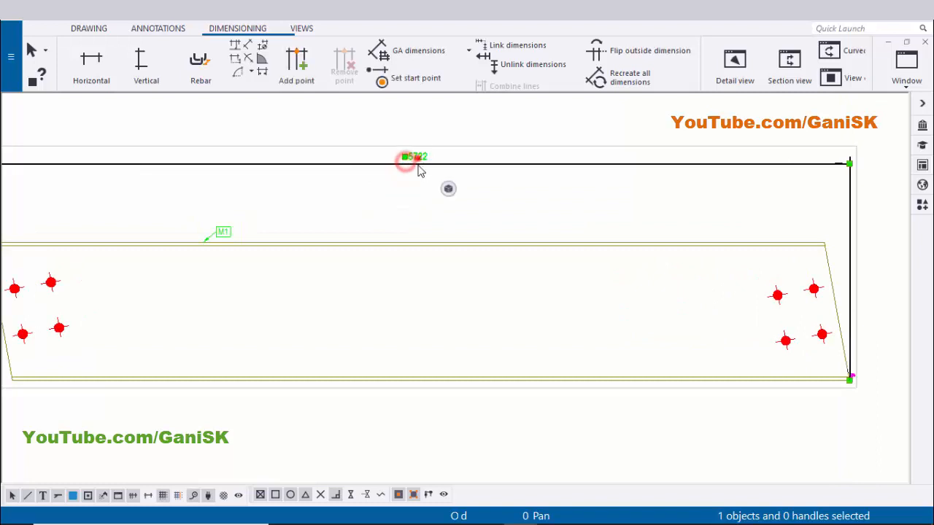
{"action": "left_click_drag", "start_coordinate": [418, 169], "coordinate": [364, 157]}
{"action": "left_click", "coordinate": [360, 198]}
Change the overall dimension's arrow shape to the slash tick and apply it
{"action": "scroll", "coordinate": [417, 208], "scroll_direction": "down", "scroll_amount": 2}
{"action": "middle_click_drag", "start_coordinate": [349, 211], "coordinate": [508, 217]}
{"action": "scroll", "coordinate": [264, 196], "scroll_direction": "up", "scroll_amount": 8}
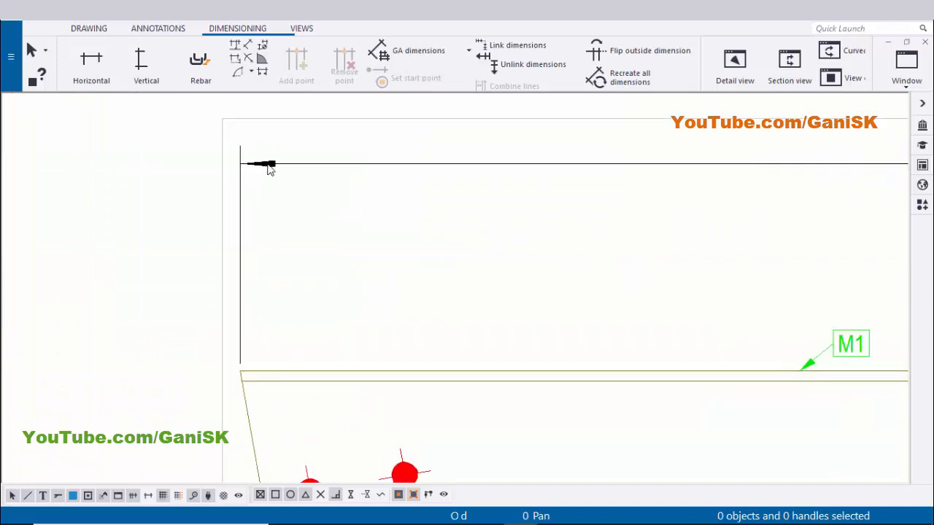
{"action": "scroll", "coordinate": [270, 168], "scroll_direction": "up", "scroll_amount": 2}
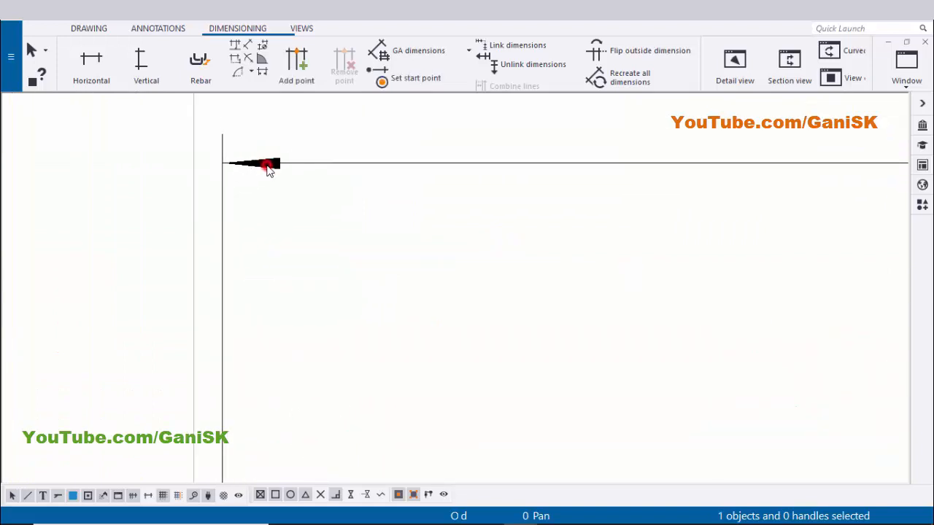
{"action": "left_click", "coordinate": [267, 165]}
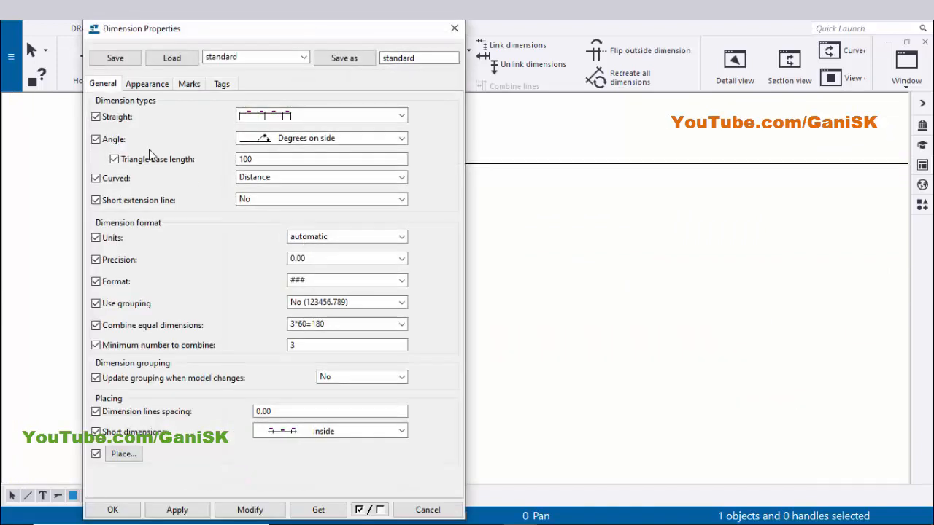
{"action": "left_click", "coordinate": [149, 85]}
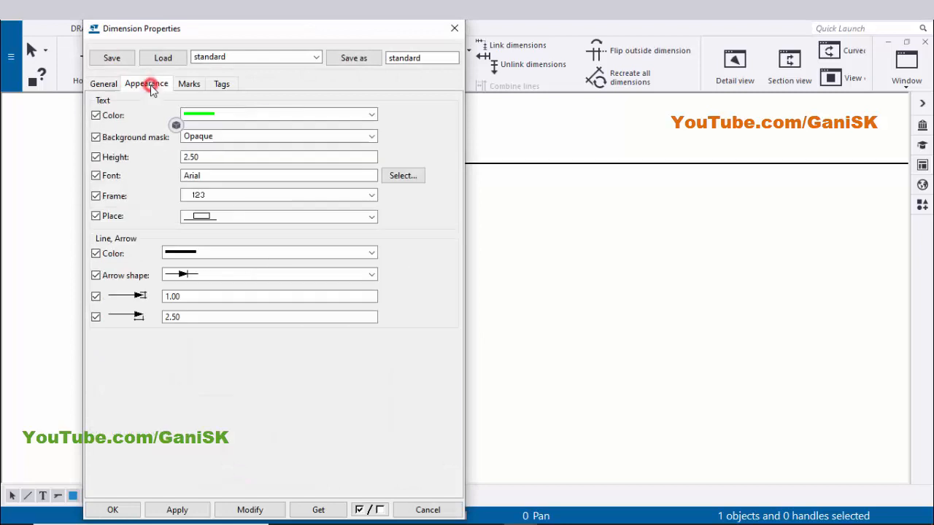
{"action": "left_click", "coordinate": [189, 272]}
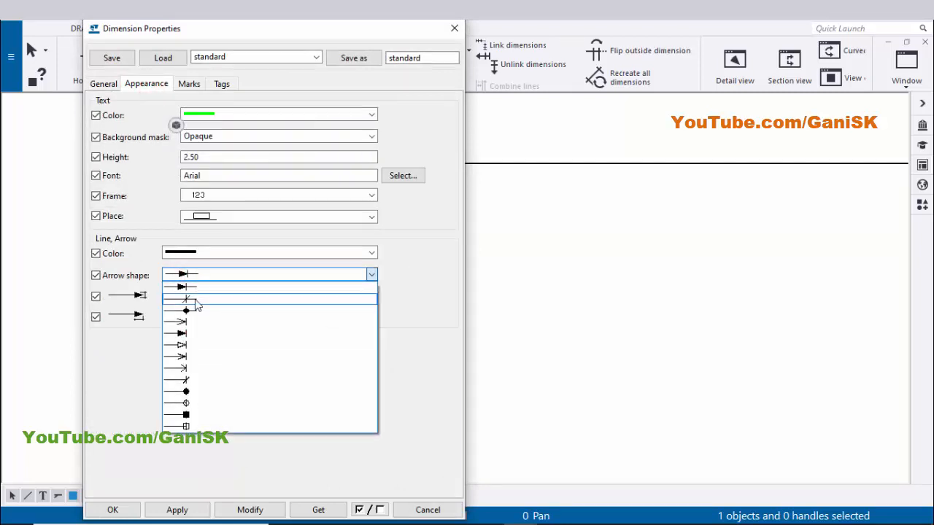
{"action": "left_click", "coordinate": [190, 300]}
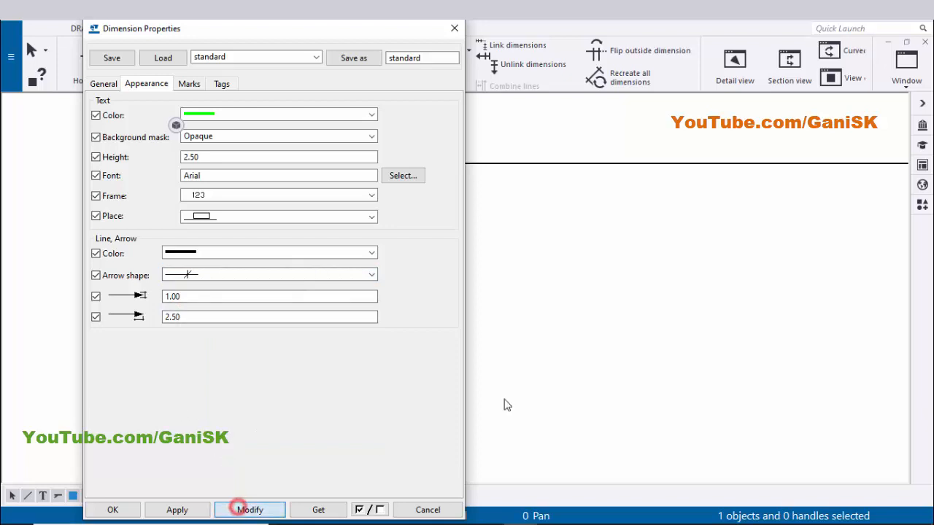
{"action": "scroll", "coordinate": [592, 336], "scroll_direction": "down", "scroll_amount": 3}
{"action": "middle_click_drag", "start_coordinate": [533, 314], "coordinate": [690, 331]}
{"action": "scroll", "coordinate": [610, 277], "scroll_direction": "up", "scroll_amount": 4}
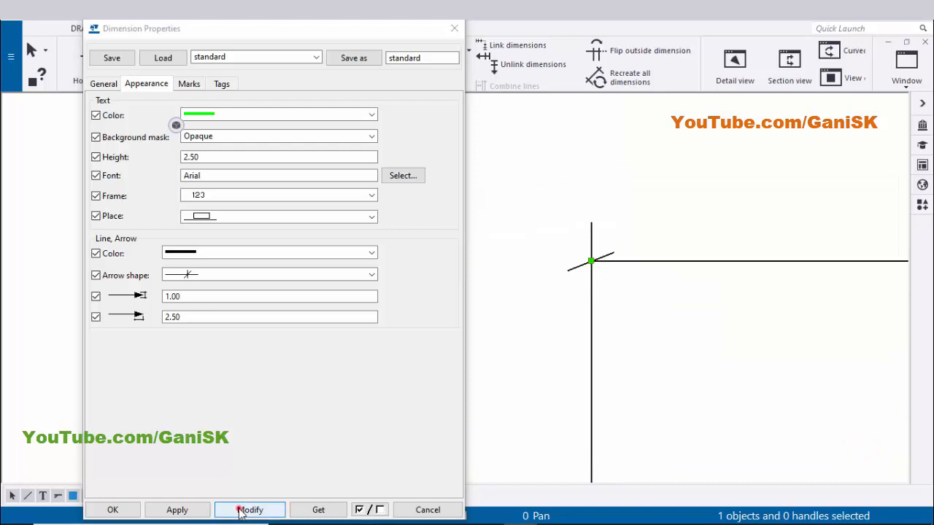
{"action": "left_click", "coordinate": [173, 513]}
{"action": "left_click", "coordinate": [121, 510]}
Open the overall dimension's properties again at the appearance settings
{"action": "left_click", "coordinate": [329, 376]}
{"action": "scroll", "coordinate": [350, 377], "scroll_direction": "down", "scroll_amount": 4}
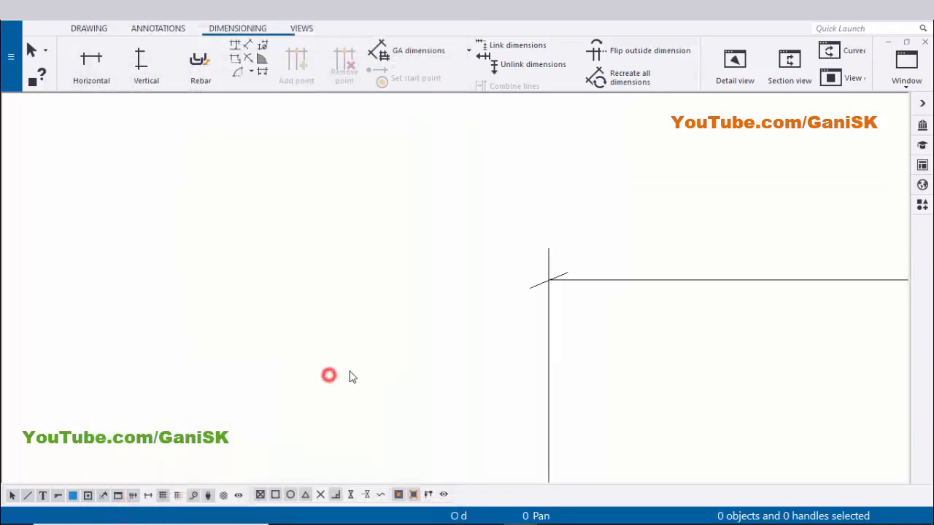
{"action": "middle_click_drag", "start_coordinate": [486, 350], "coordinate": [227, 331]}
{"action": "middle_click_drag", "start_coordinate": [633, 305], "coordinate": [248, 315]}
{"action": "scroll", "coordinate": [600, 283], "scroll_direction": "up", "scroll_amount": 3}
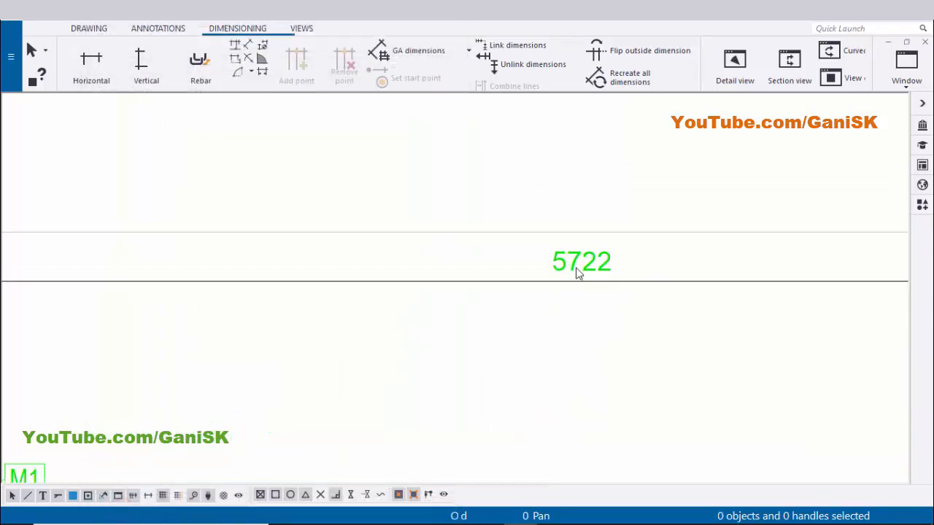
{"action": "scroll", "coordinate": [554, 271], "scroll_direction": "down", "scroll_amount": 2}
{"action": "double_click", "coordinate": [568, 266]}
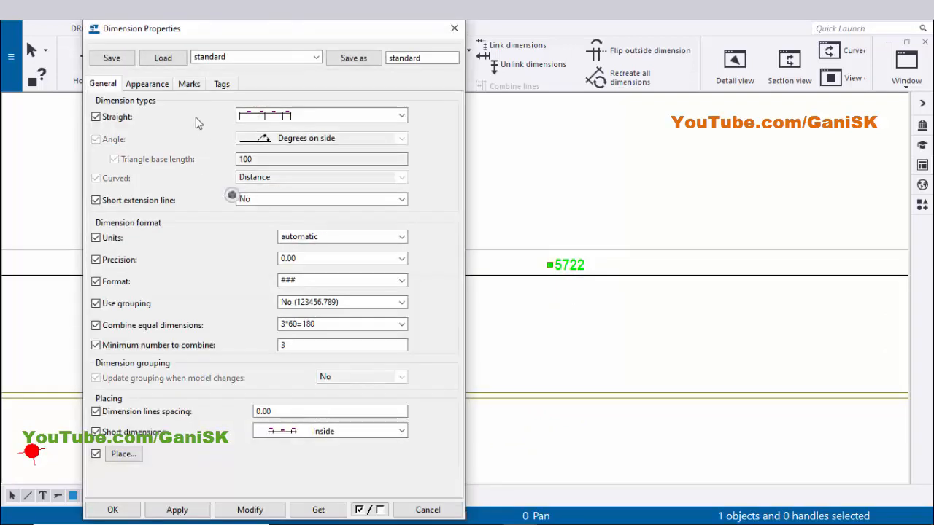
{"action": "left_click", "coordinate": [153, 84]}
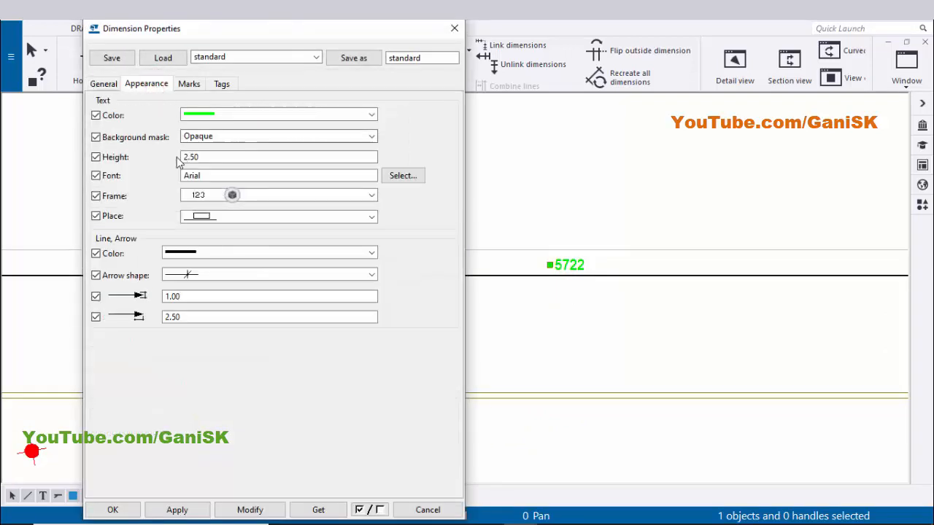
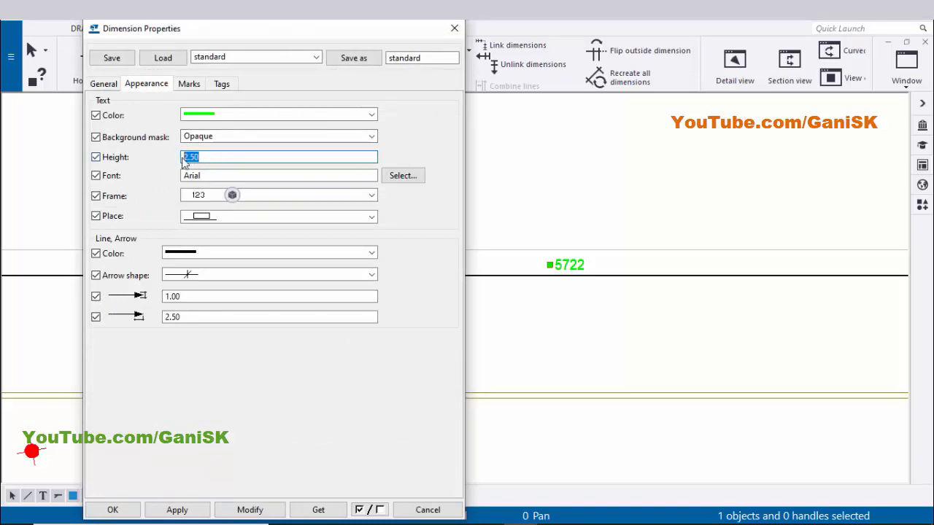
Accept the overall dimension's appearance settings and close the dimension properties
{"action": "left_click", "coordinate": [232, 195]}
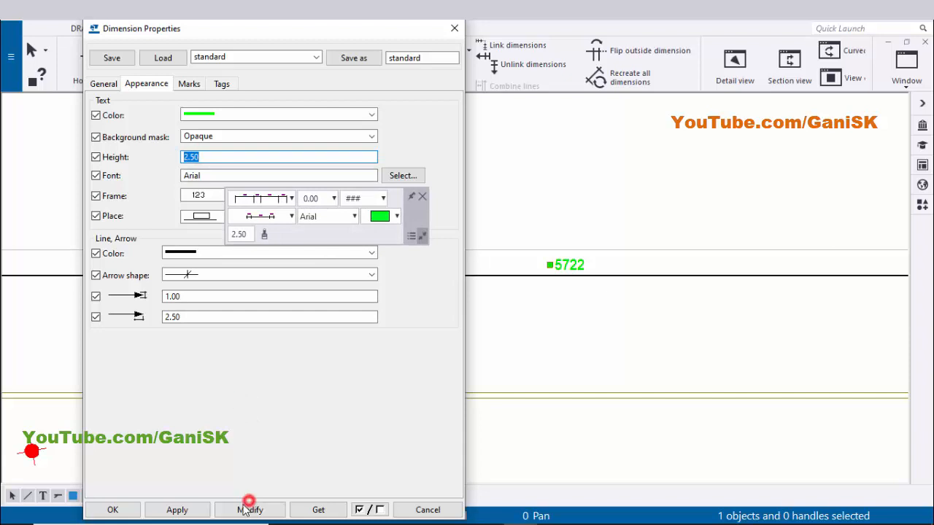
{"action": "left_click", "coordinate": [131, 508]}
{"action": "left_click", "coordinate": [450, 388]}
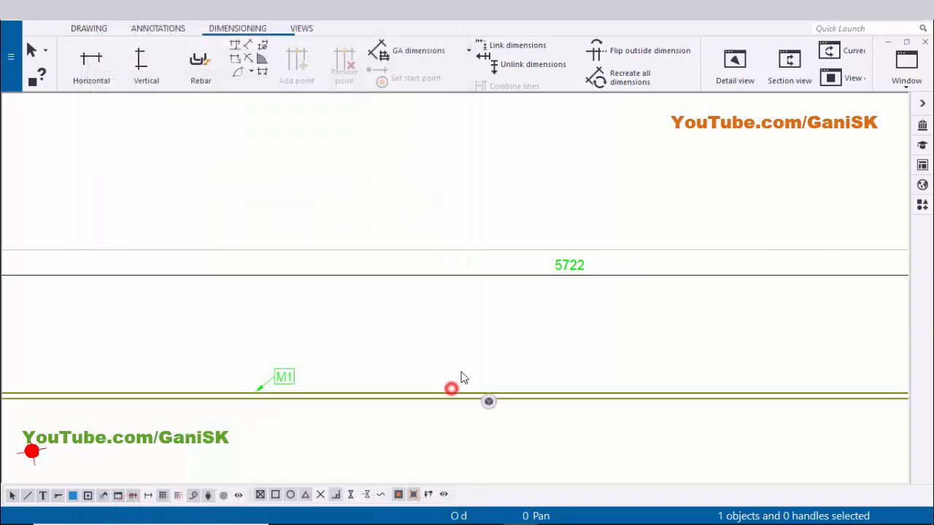
Inspect the skewed left end of the beam in the drawing view
{"action": "scroll", "coordinate": [461, 369], "scroll_direction": "down", "scroll_amount": 3}
{"action": "middle_click_drag", "start_coordinate": [385, 399], "coordinate": [370, 350]}
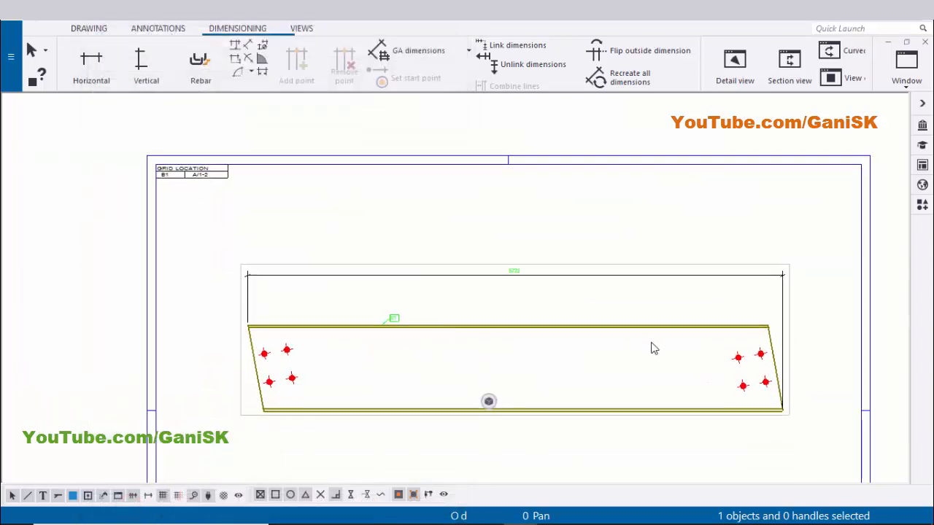
{"action": "scroll", "coordinate": [284, 325], "scroll_direction": "up", "scroll_amount": 5}
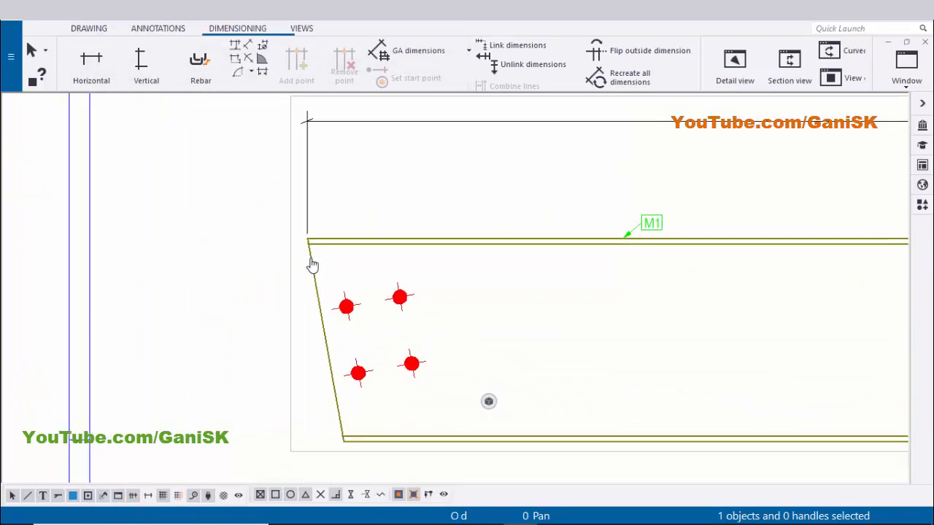
{"action": "middle_click_drag", "start_coordinate": [319, 429], "coordinate": [313, 389]}
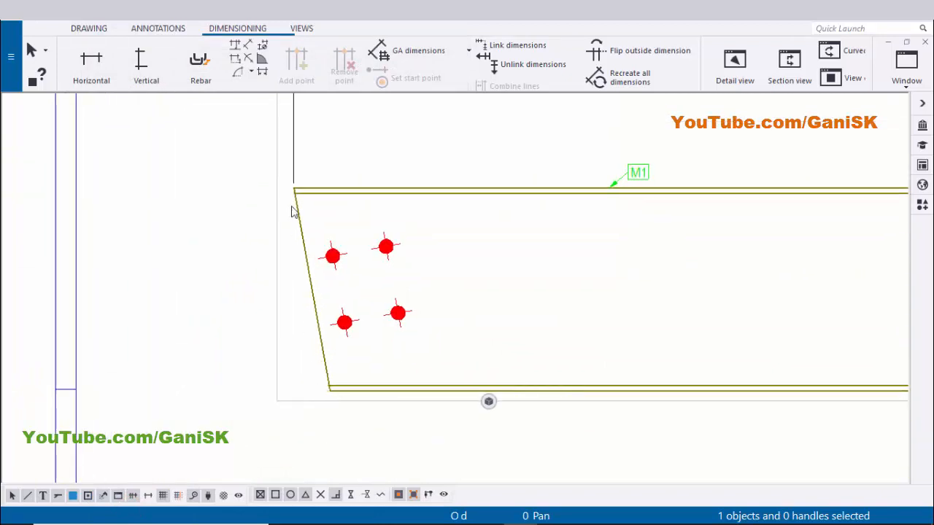
{"action": "scroll", "coordinate": [506, 284], "scroll_direction": "down", "scroll_amount": 3}
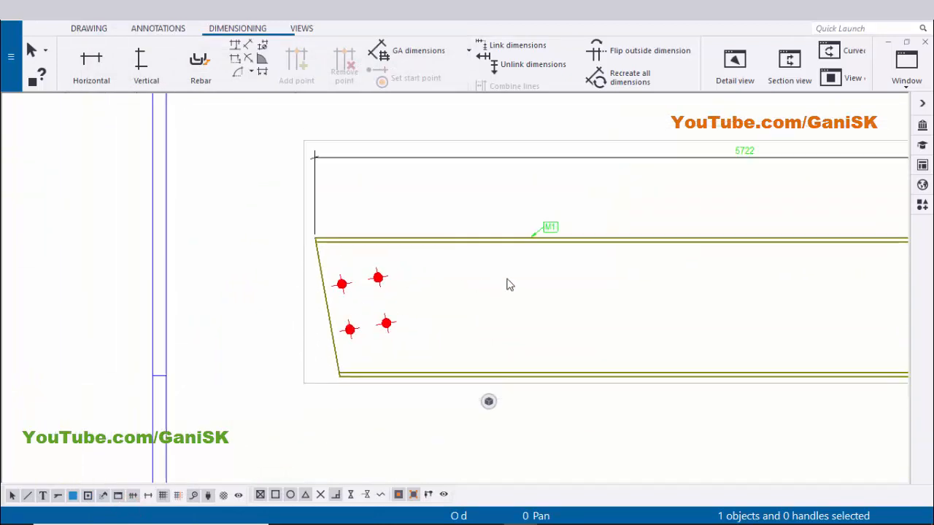
{"action": "scroll", "coordinate": [380, 259], "scroll_direction": "up", "scroll_amount": 3}
{"action": "scroll", "coordinate": [381, 258], "scroll_direction": "up", "scroll_amount": 1}
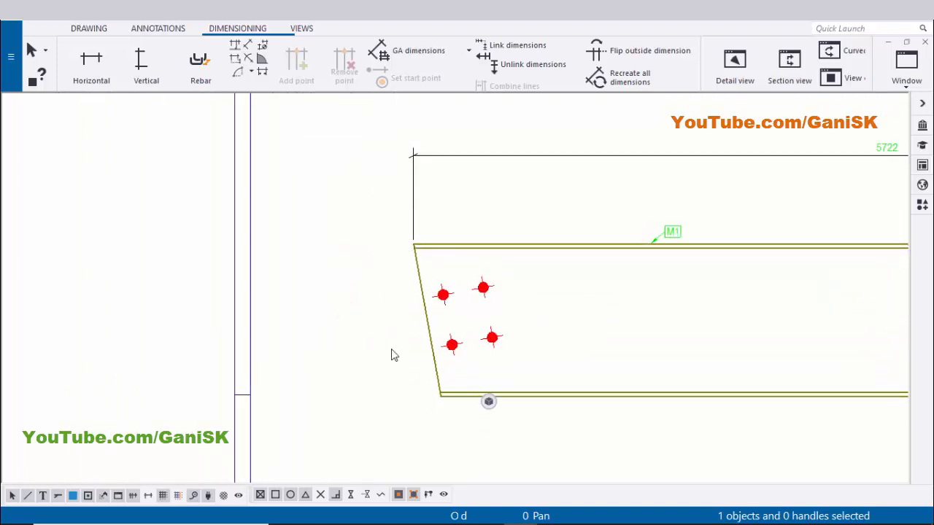
{"action": "middle_click_drag", "start_coordinate": [430, 356], "coordinate": [352, 350]}
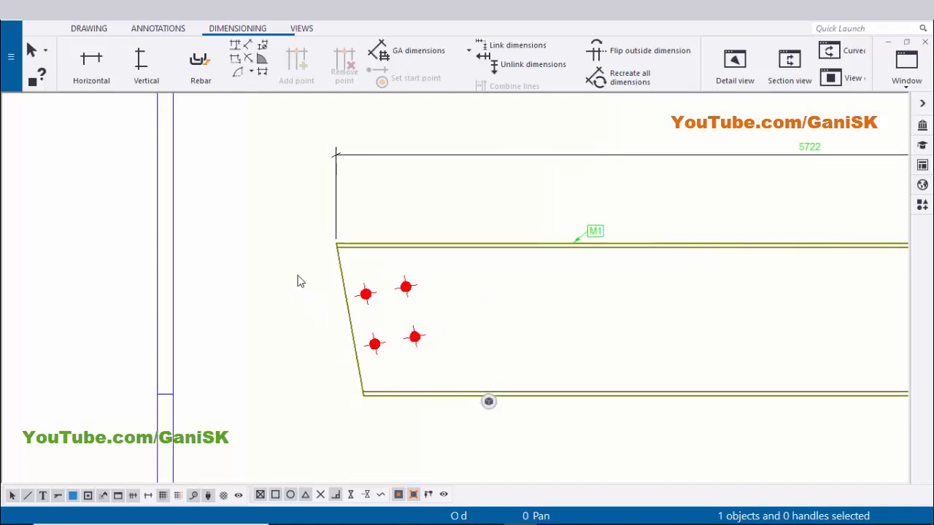
{"action": "scroll", "coordinate": [332, 255], "scroll_direction": "up", "scroll_amount": 1}
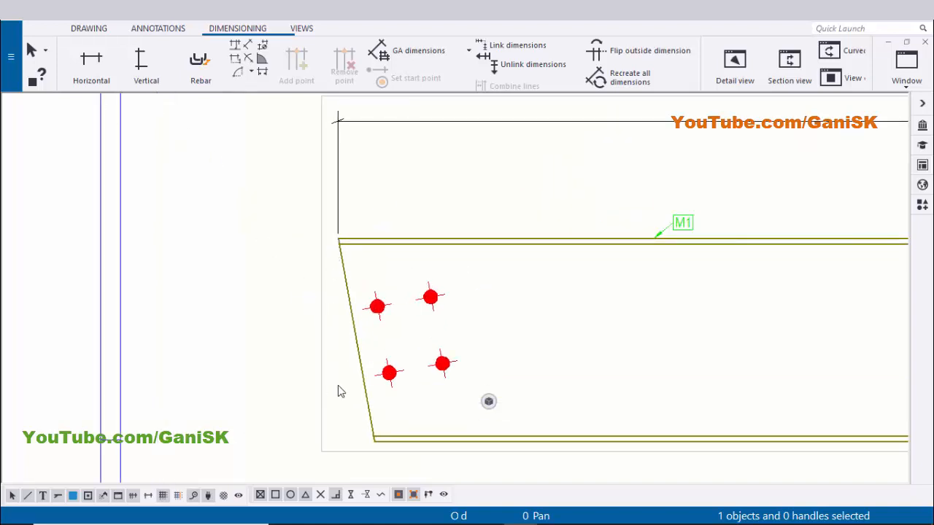
{"action": "middle_click_drag", "start_coordinate": [362, 432], "coordinate": [336, 364]}
{"action": "scroll", "coordinate": [337, 364], "scroll_direction": "up", "scroll_amount": 1}
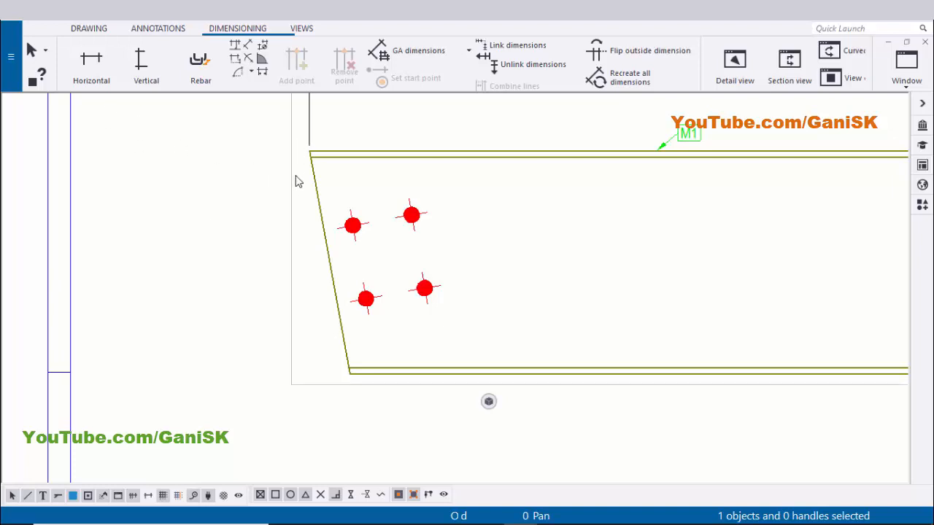
Add a horizontal dimension across the skewed left end of the beam, between its top and bottom corners
{"action": "left_click", "coordinate": [89, 70]}
{"action": "scroll", "coordinate": [298, 150], "scroll_direction": "up", "scroll_amount": 2}
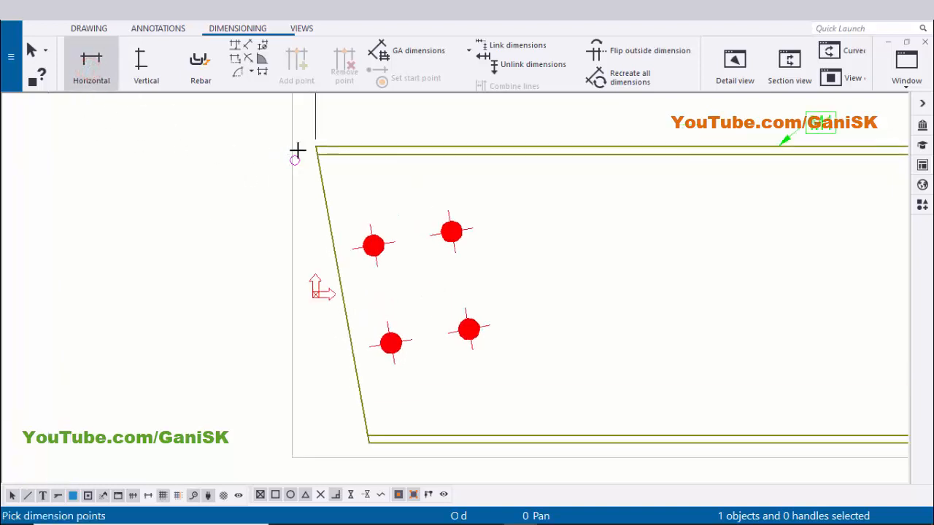
{"action": "left_click", "coordinate": [316, 144]}
{"action": "scroll", "coordinate": [276, 191], "scroll_direction": "down", "scroll_amount": 3}
{"action": "middle_click_drag", "start_coordinate": [276, 191], "coordinate": [205, 54]}
{"action": "scroll", "coordinate": [273, 296], "scroll_direction": "up", "scroll_amount": 6}
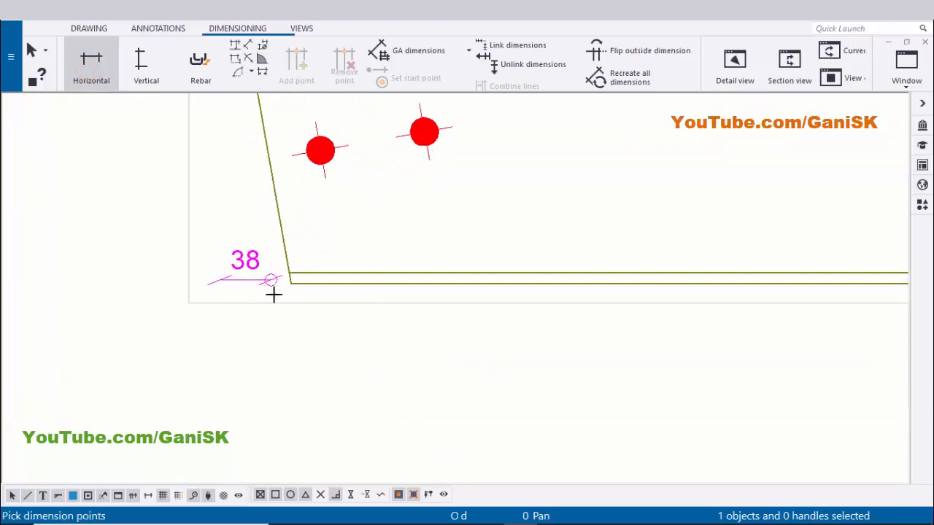
{"action": "left_click", "coordinate": [297, 279]}
{"action": "scroll", "coordinate": [284, 292], "scroll_direction": "down", "scroll_amount": 2}
{"action": "middle_click_drag", "start_coordinate": [264, 314], "coordinate": [289, 220]}
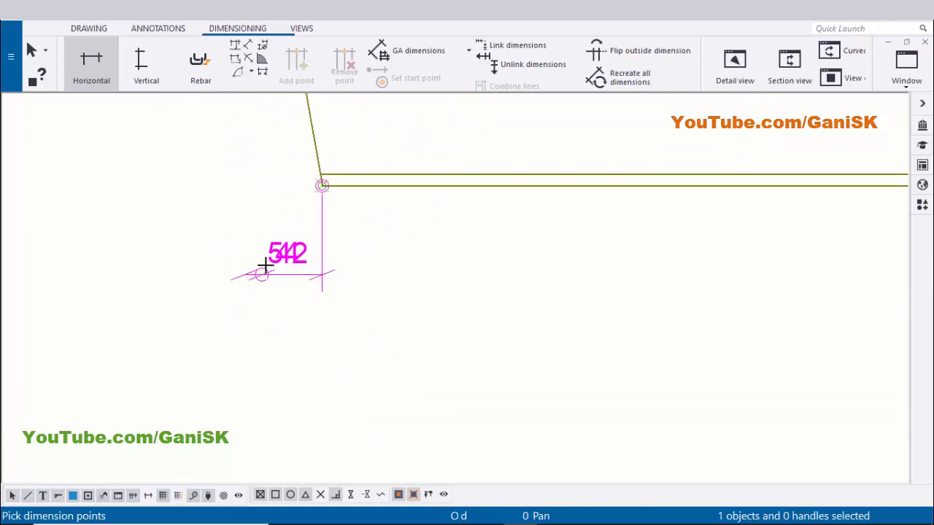
{"action": "scroll", "coordinate": [261, 264], "scroll_direction": "down", "scroll_amount": 4}
{"action": "scroll", "coordinate": [224, 325], "scroll_direction": "up", "scroll_amount": 1}
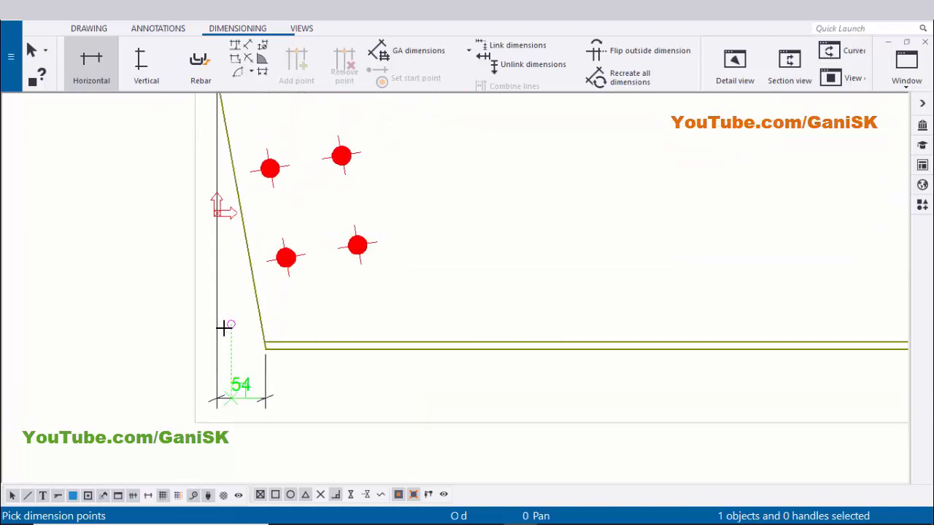
{"action": "scroll", "coordinate": [212, 332], "scroll_direction": "down", "scroll_amount": 2}
{"action": "scroll", "coordinate": [400, 327], "scroll_direction": "down", "scroll_amount": 4}
{"action": "scroll", "coordinate": [423, 321], "scroll_direction": "up", "scroll_amount": 6}
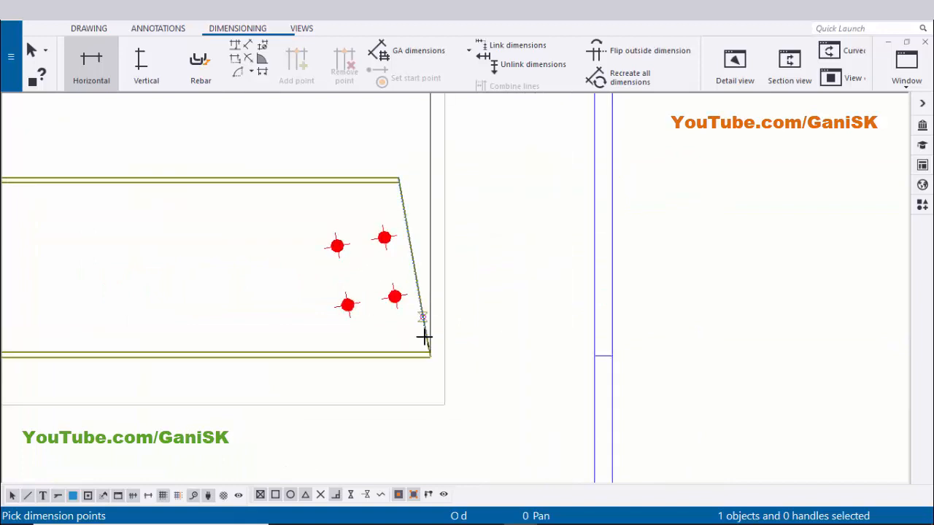
{"action": "scroll", "coordinate": [426, 357], "scroll_direction": "up", "scroll_amount": 2}
Add a matching horizontal dimension across the skewed right end of the beam and exit the command
{"action": "left_click", "coordinate": [421, 357]}
{"action": "scroll", "coordinate": [427, 354], "scroll_direction": "down", "scroll_amount": 3}
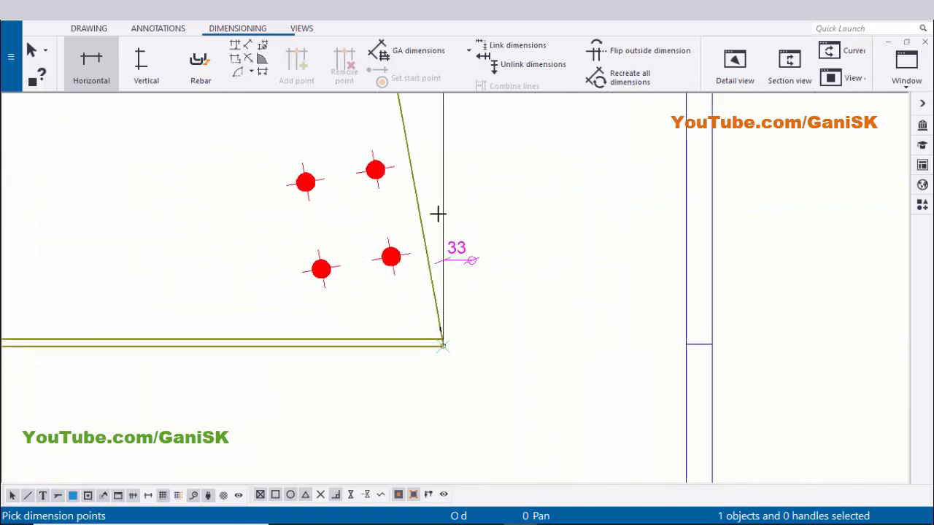
{"action": "scroll", "coordinate": [402, 309], "scroll_direction": "down", "scroll_amount": 1}
{"action": "scroll", "coordinate": [396, 270], "scroll_direction": "up", "scroll_amount": 4}
{"action": "left_click", "coordinate": [384, 256]}
{"action": "scroll", "coordinate": [385, 187], "scroll_direction": "down", "scroll_amount": 1}
{"action": "middle_click_drag", "start_coordinate": [384, 187], "coordinate": [383, 265]}
{"action": "middle_click", "coordinate": [369, 240]}
{"action": "scroll", "coordinate": [368, 240], "scroll_direction": "up", "scroll_amount": 1}
{"action": "scroll", "coordinate": [367, 240], "scroll_direction": "down", "scroll_amount": 4}
{"action": "right_click", "coordinate": [584, 218]}
{"action": "left_click", "coordinate": [598, 224]}
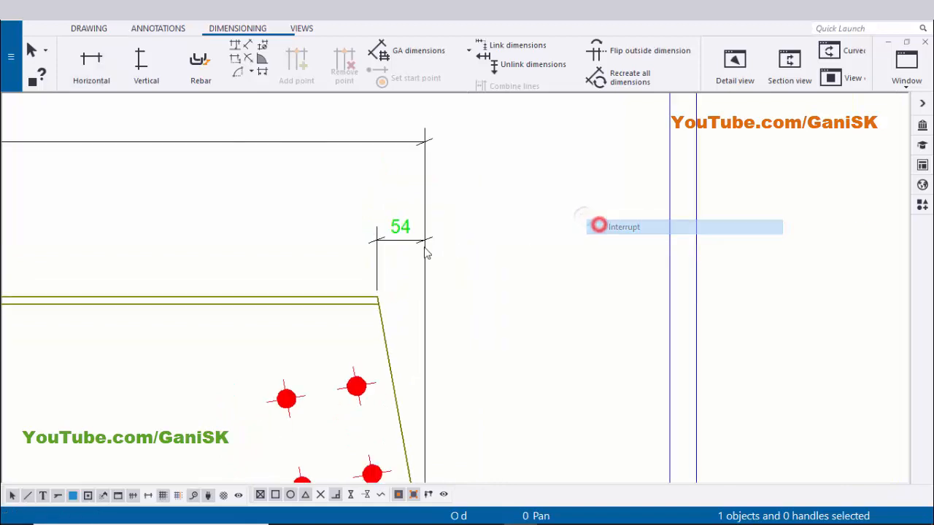
Move the right-end horizontal dimension down closer to the beam
{"action": "scroll", "coordinate": [425, 254], "scroll_direction": "down", "scroll_amount": 1}
{"action": "mouse_move", "coordinate": [413, 291]}
{"action": "middle_mouse_down"}
{"action": "mouse_move", "coordinate": [459, 280]}
{"action": "mouse_move", "coordinate": [426, 263]}
{"action": "mouse_move", "coordinate": [405, 191]}
{"action": "middle_mouse_up"}
{"action": "scroll", "coordinate": [453, 278], "scroll_direction": "up", "scroll_amount": 2}
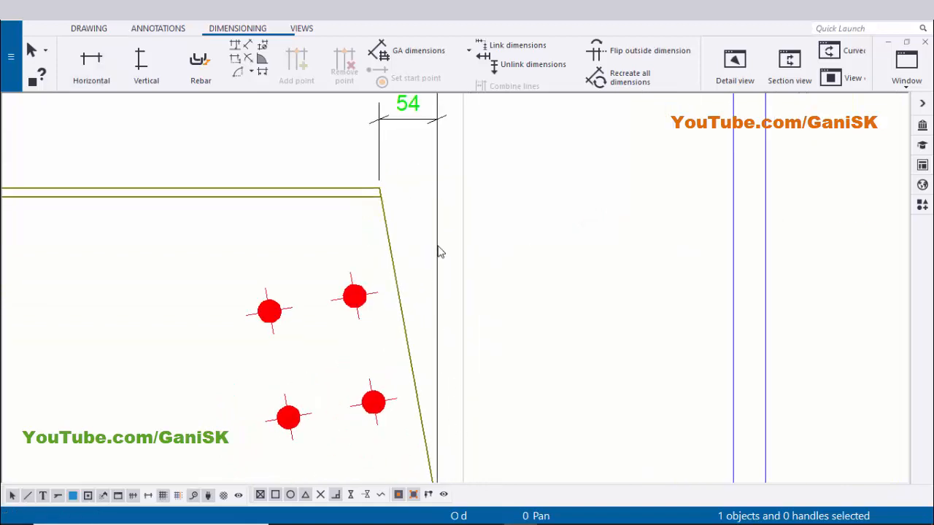
{"action": "middle_click_drag", "start_coordinate": [407, 110], "coordinate": [396, 192]}
{"action": "scroll", "coordinate": [396, 193], "scroll_direction": "up", "scroll_amount": 2}
{"action": "scroll", "coordinate": [416, 235], "scroll_direction": "down", "scroll_amount": 4}
{"action": "middle_click_drag", "start_coordinate": [434, 454], "coordinate": [413, 396]}
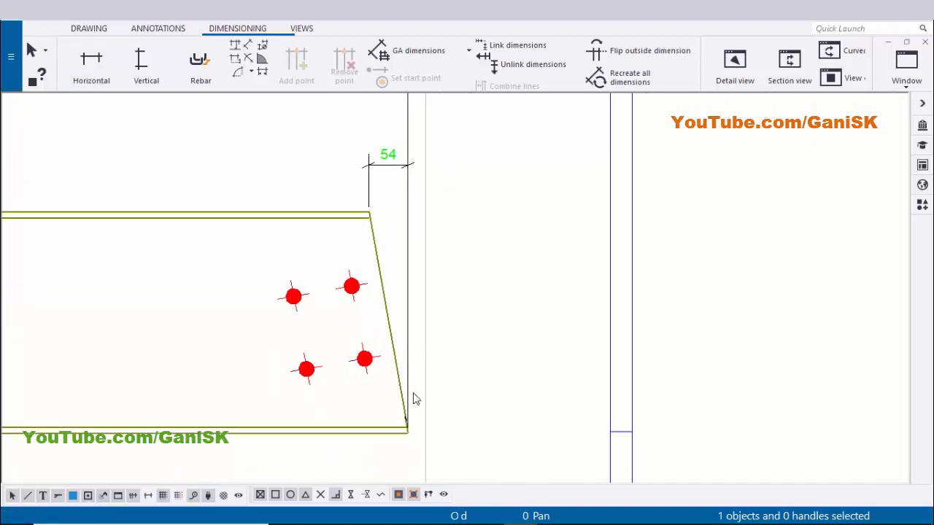
{"action": "scroll", "coordinate": [406, 399], "scroll_direction": "up", "scroll_amount": 2}
{"action": "scroll", "coordinate": [405, 450], "scroll_direction": "down", "scroll_amount": 1}
{"action": "scroll", "coordinate": [407, 450], "scroll_direction": "down", "scroll_amount": 3}
{"action": "scroll", "coordinate": [356, 219], "scroll_direction": "up", "scroll_amount": 3}
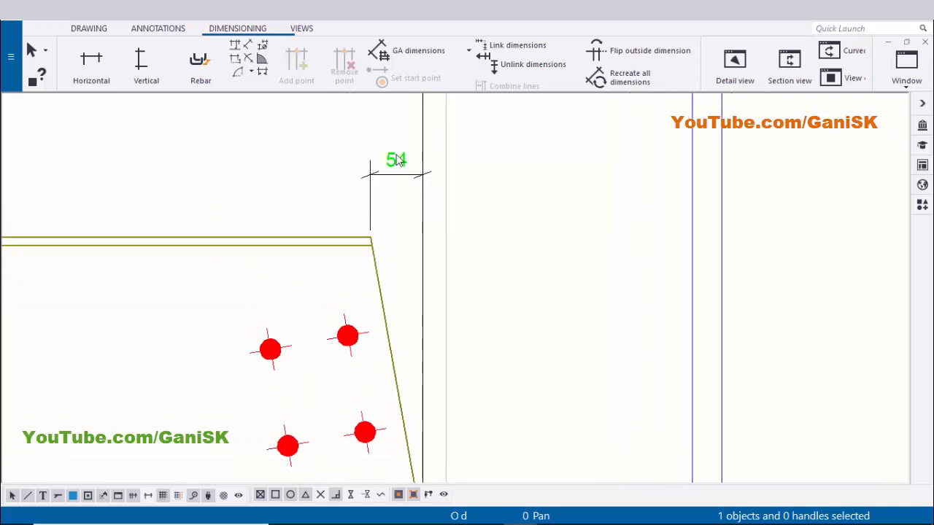
{"action": "scroll", "coordinate": [470, 220], "scroll_direction": "down", "scroll_amount": 9}
Shift the left-end horizontal dimension slightly upward toward the beam
{"action": "mouse_move", "coordinate": [444, 246]}
{"action": "middle_mouse_down"}
{"action": "mouse_move", "coordinate": [373, 248]}
{"action": "mouse_move", "coordinate": [630, 264]}
{"action": "middle_mouse_up"}
{"action": "scroll", "coordinate": [207, 330], "scroll_direction": "up", "scroll_amount": 6}
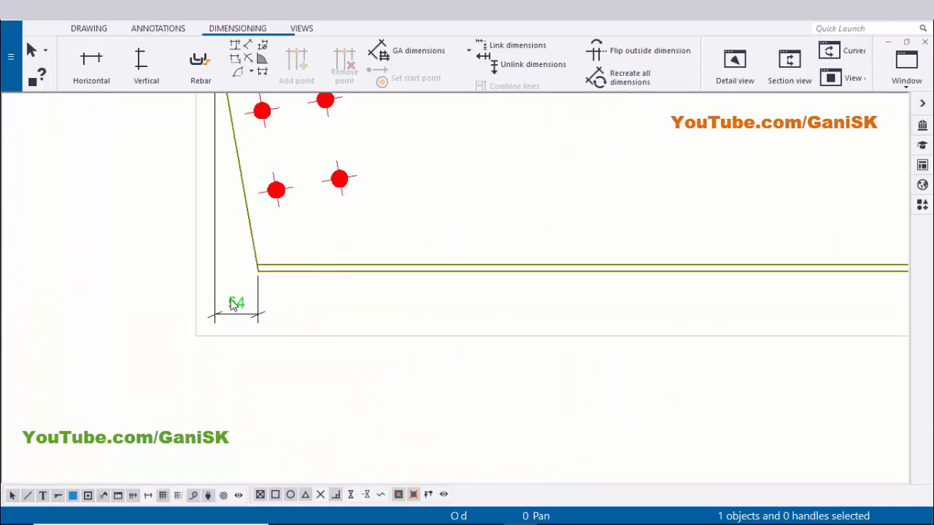
{"action": "left_click", "coordinate": [233, 304]}
{"action": "left_click_drag", "start_coordinate": [234, 305], "coordinate": [235, 301]}
{"action": "left_click", "coordinate": [313, 299]}
Review the beam's end dimensions and the material list on the drawing sheet
{"action": "scroll", "coordinate": [308, 285], "scroll_direction": "down", "scroll_amount": 2}
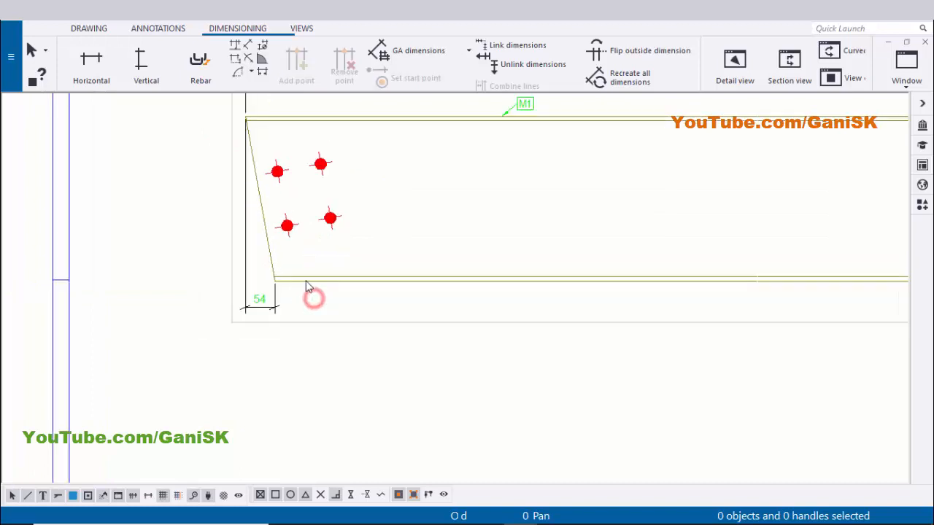
{"action": "middle_click_drag", "start_coordinate": [285, 241], "coordinate": [265, 317]}
{"action": "scroll", "coordinate": [251, 309], "scroll_direction": "down", "scroll_amount": 3}
{"action": "scroll", "coordinate": [408, 254], "scroll_direction": "up", "scroll_amount": 2}
{"action": "middle_click_drag", "start_coordinate": [169, 262], "coordinate": [250, 250]}
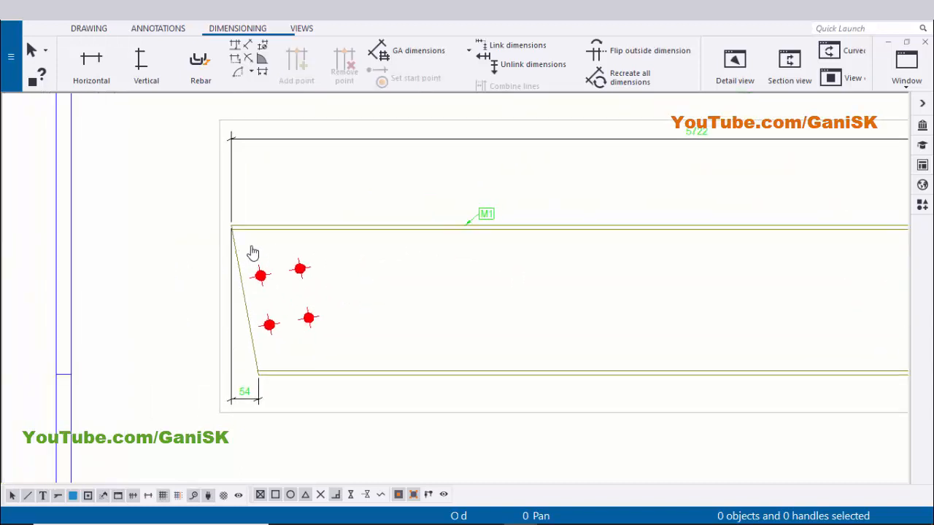
{"action": "scroll", "coordinate": [231, 231], "scroll_direction": "up", "scroll_amount": 1}
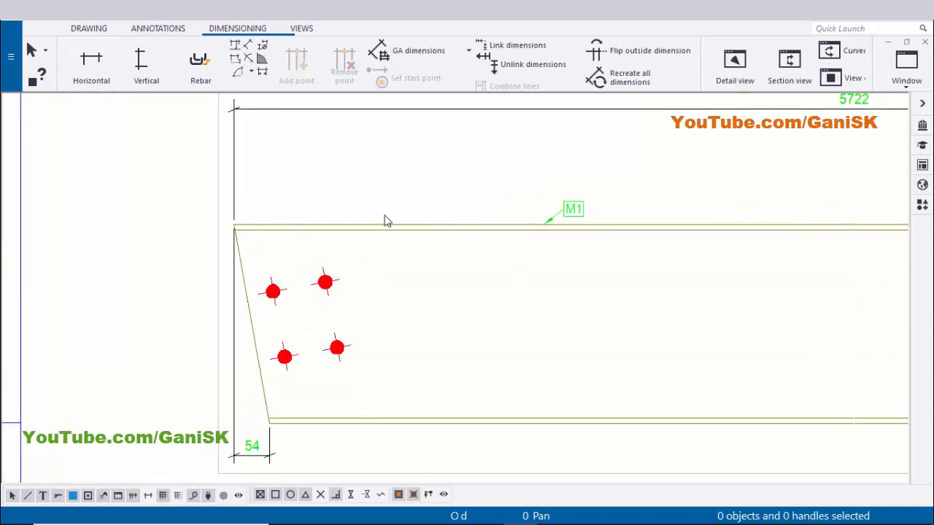
{"action": "scroll", "coordinate": [371, 310], "scroll_direction": "down", "scroll_amount": 7}
{"action": "middle_click_drag", "start_coordinate": [406, 394], "coordinate": [320, 235]}
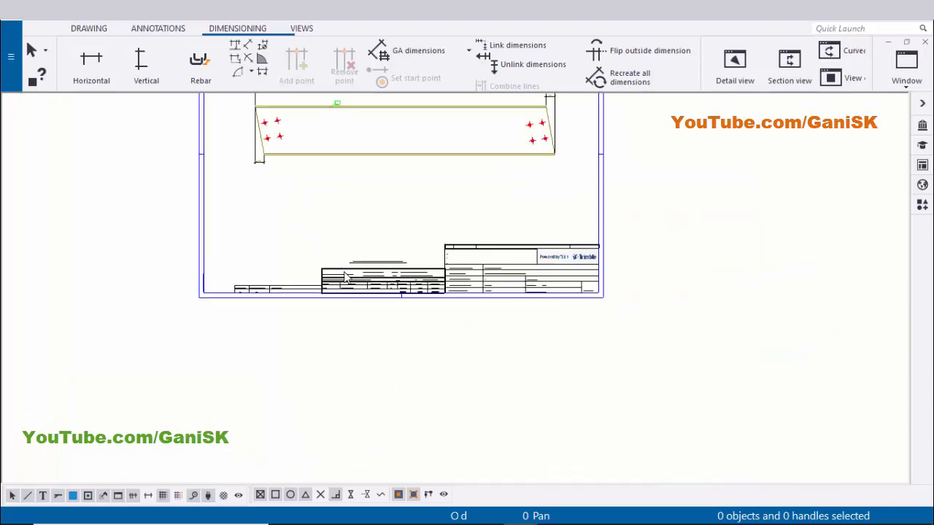
{"action": "scroll", "coordinate": [346, 292], "scroll_direction": "up", "scroll_amount": 3}
{"action": "scroll", "coordinate": [346, 298], "scroll_direction": "up", "scroll_amount": 4}
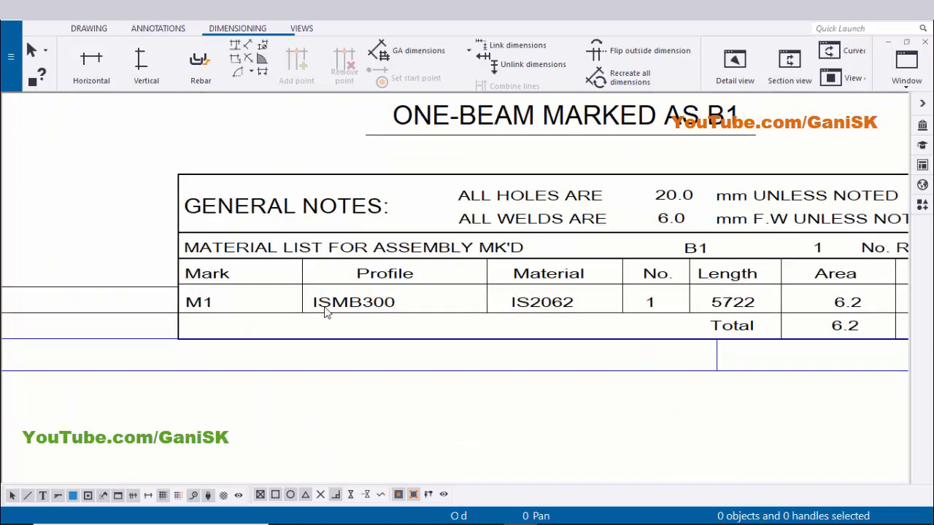
{"action": "scroll", "coordinate": [375, 316], "scroll_direction": "down", "scroll_amount": 3}
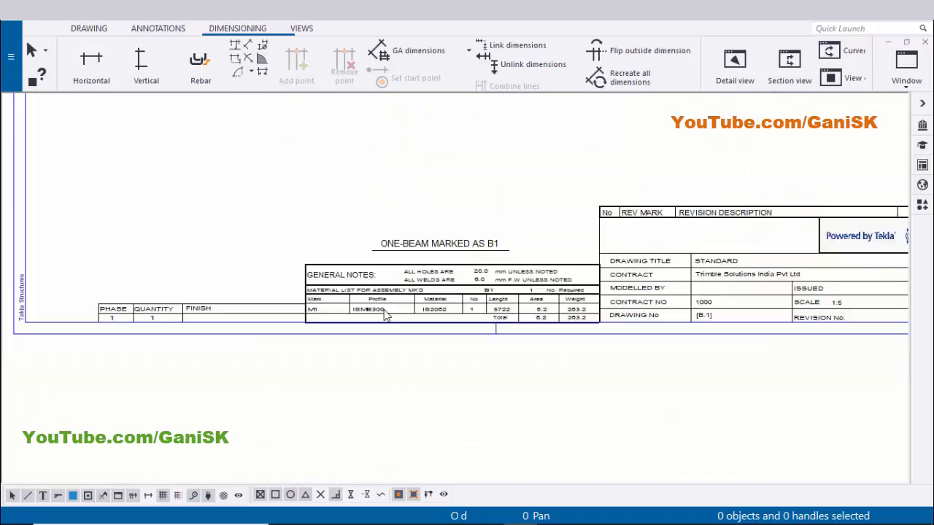
{"action": "scroll", "coordinate": [388, 271], "scroll_direction": "down", "scroll_amount": 2}
{"action": "middle_click_drag", "start_coordinate": [360, 244], "coordinate": [361, 369]}
{"action": "scroll", "coordinate": [282, 221], "scroll_direction": "up", "scroll_amount": 1}
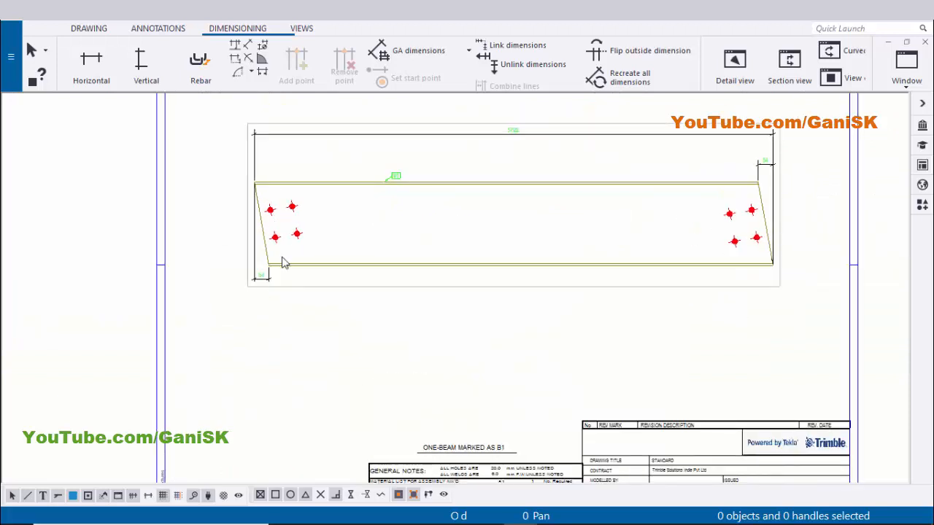
{"action": "scroll", "coordinate": [248, 219], "scroll_direction": "up", "scroll_amount": 3}
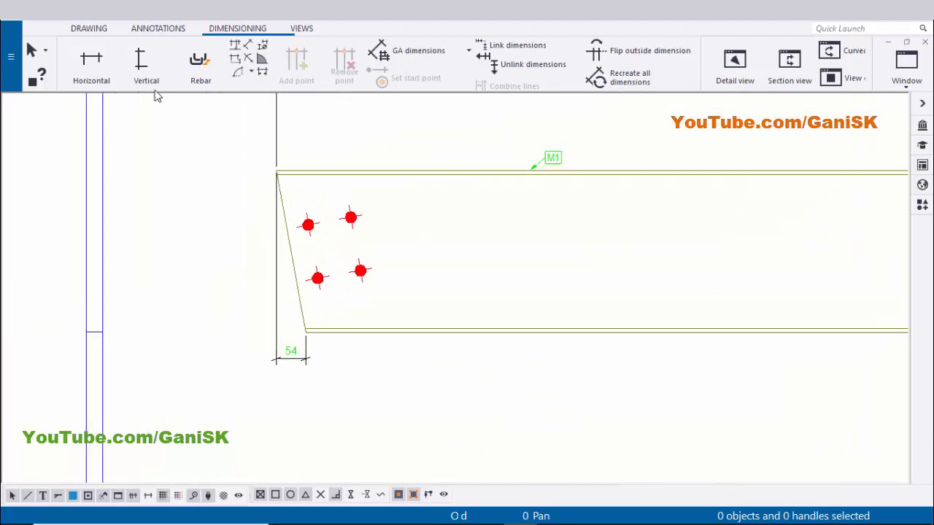
Add a vertical dimension of the beam's depth at its left end and exit the command
{"action": "left_click", "coordinate": [141, 67]}
{"action": "scroll", "coordinate": [292, 321], "scroll_direction": "up", "scroll_amount": 5}
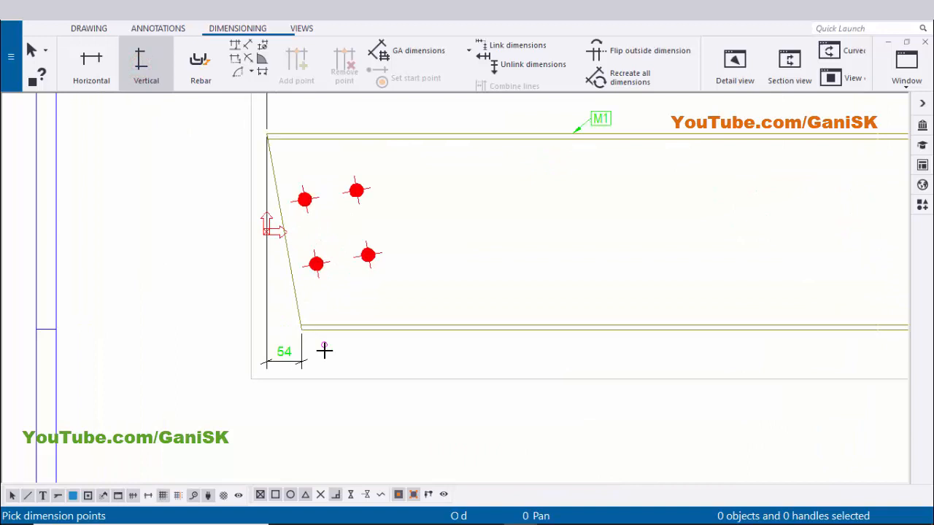
{"action": "left_click", "coordinate": [292, 312]}
{"action": "scroll", "coordinate": [278, 273], "scroll_direction": "down", "scroll_amount": 6}
{"action": "middle_click_drag", "start_coordinate": [283, 223], "coordinate": [319, 437]}
{"action": "scroll", "coordinate": [268, 289], "scroll_direction": "up", "scroll_amount": 6}
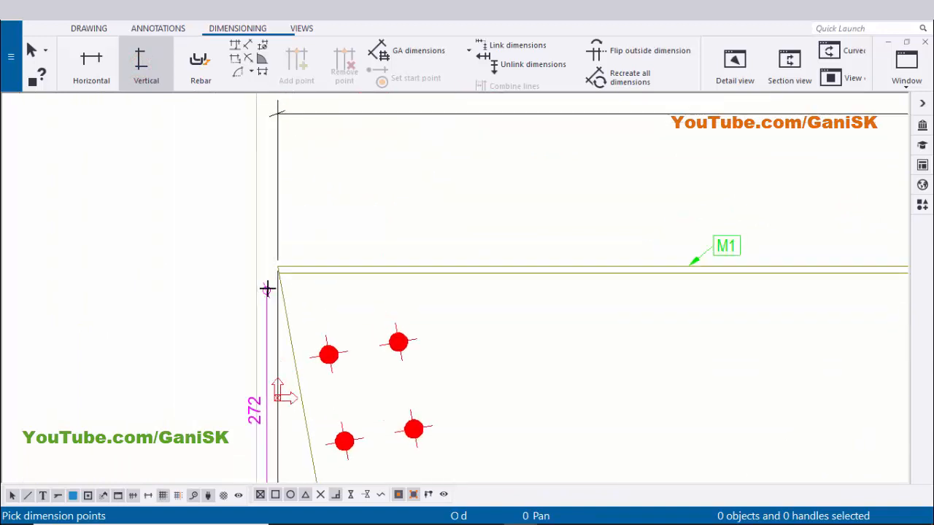
{"action": "left_click", "coordinate": [285, 248]}
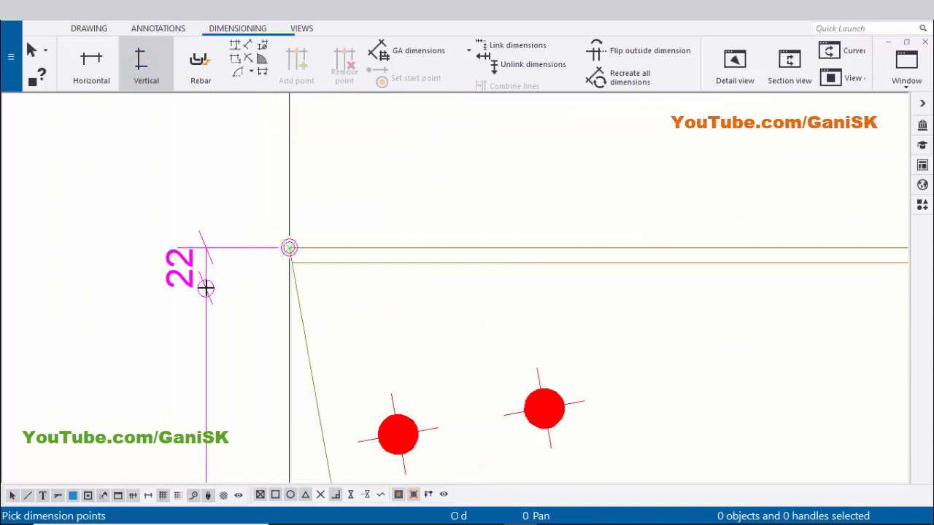
{"action": "middle_click", "coordinate": [207, 287]}
{"action": "scroll", "coordinate": [208, 287], "scroll_direction": "down", "scroll_amount": 4}
{"action": "right_click", "coordinate": [364, 223]}
{"action": "left_click", "coordinate": [376, 231]}
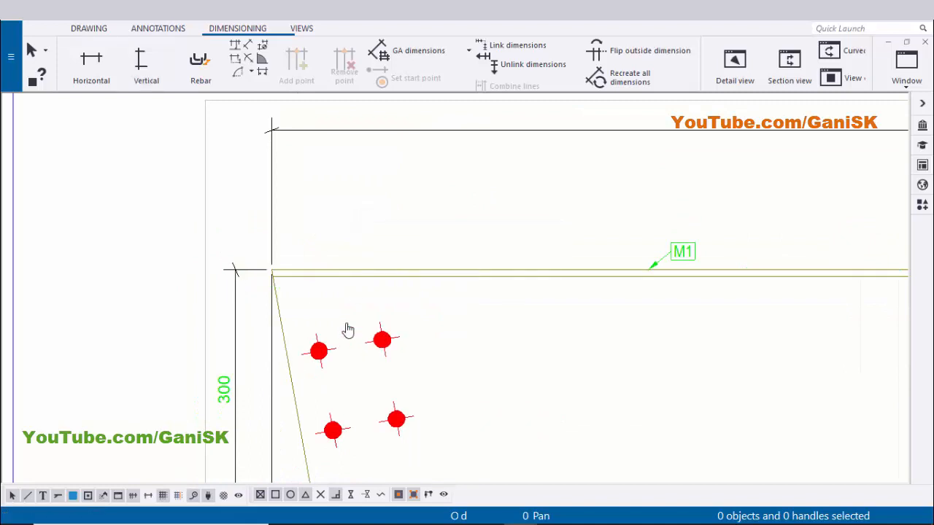
Move the vertical depth dimension slightly farther left from the beam
{"action": "scroll", "coordinate": [343, 332], "scroll_direction": "up", "scroll_amount": 1}
{"action": "left_click", "coordinate": [282, 364]}
{"action": "left_click_drag", "start_coordinate": [289, 365], "coordinate": [274, 364]}
{"action": "left_click", "coordinate": [198, 356]}
Review the dimensions at both ends of the beam in the drawing view
{"action": "scroll", "coordinate": [204, 354], "scroll_direction": "down", "scroll_amount": 3}
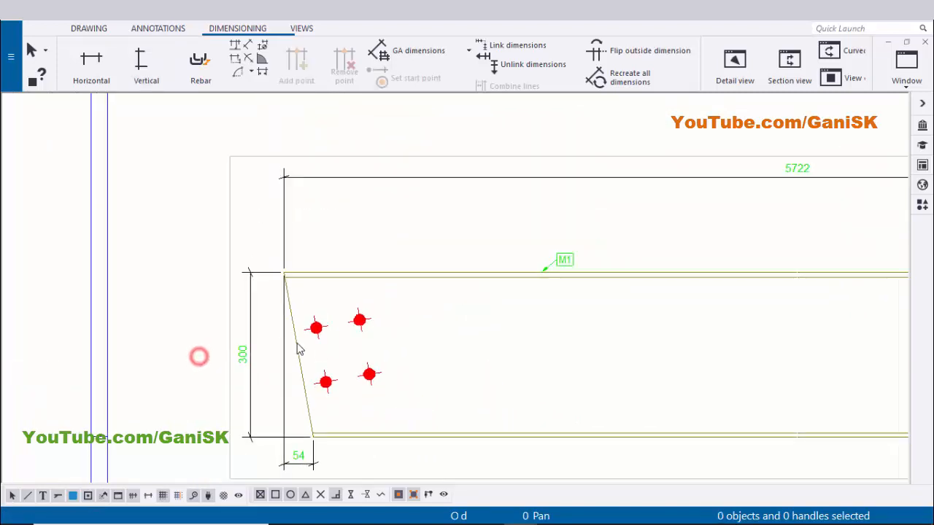
{"action": "scroll", "coordinate": [310, 348], "scroll_direction": "down", "scroll_amount": 2}
{"action": "middle_click_drag", "start_coordinate": [308, 359], "coordinate": [343, 351]}
{"action": "scroll", "coordinate": [300, 377], "scroll_direction": "up", "scroll_amount": 2}
{"action": "scroll", "coordinate": [299, 377], "scroll_direction": "up", "scroll_amount": 1}
{"action": "left_click", "coordinate": [333, 397]}
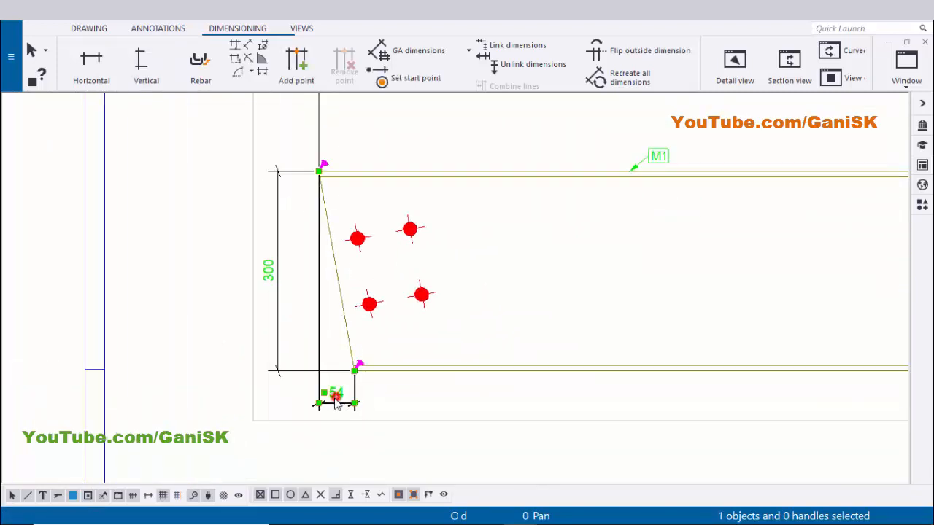
{"action": "left_click", "coordinate": [469, 337]}
{"action": "scroll", "coordinate": [435, 350], "scroll_direction": "down", "scroll_amount": 2}
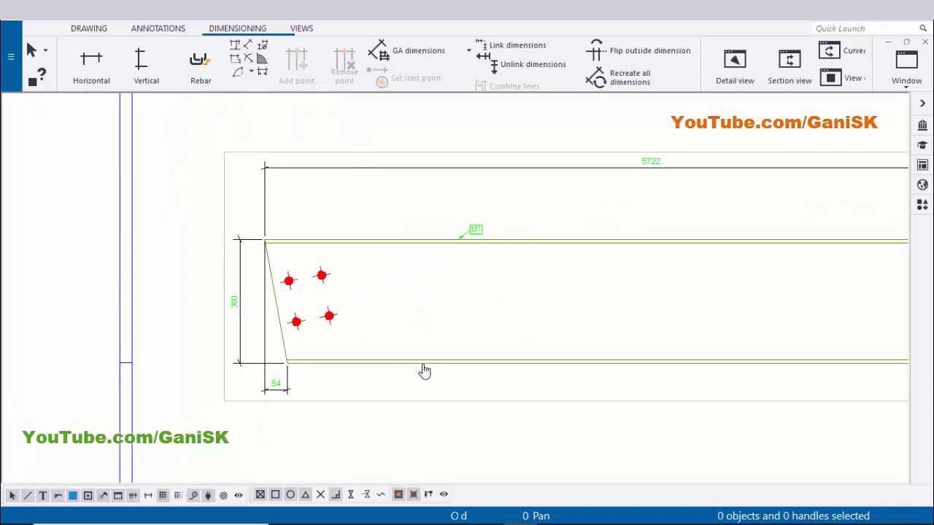
{"action": "scroll", "coordinate": [321, 366], "scroll_direction": "down", "scroll_amount": 3}
{"action": "scroll", "coordinate": [364, 350], "scroll_direction": "up", "scroll_amount": 1}
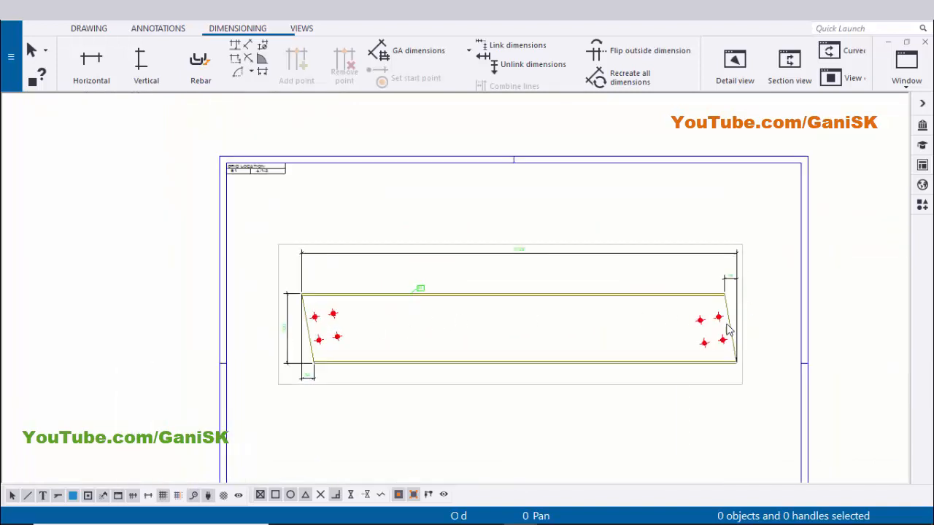
{"action": "scroll", "coordinate": [527, 309], "scroll_direction": "up", "scroll_amount": 3}
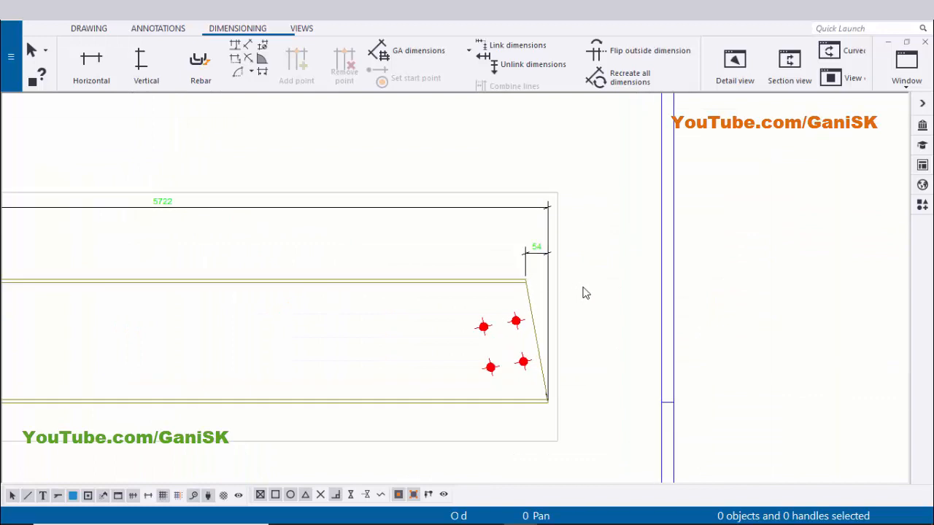
{"action": "scroll", "coordinate": [316, 377], "scroll_direction": "down", "scroll_amount": 3}
{"action": "scroll", "coordinate": [340, 377], "scroll_direction": "up", "scroll_amount": 5}
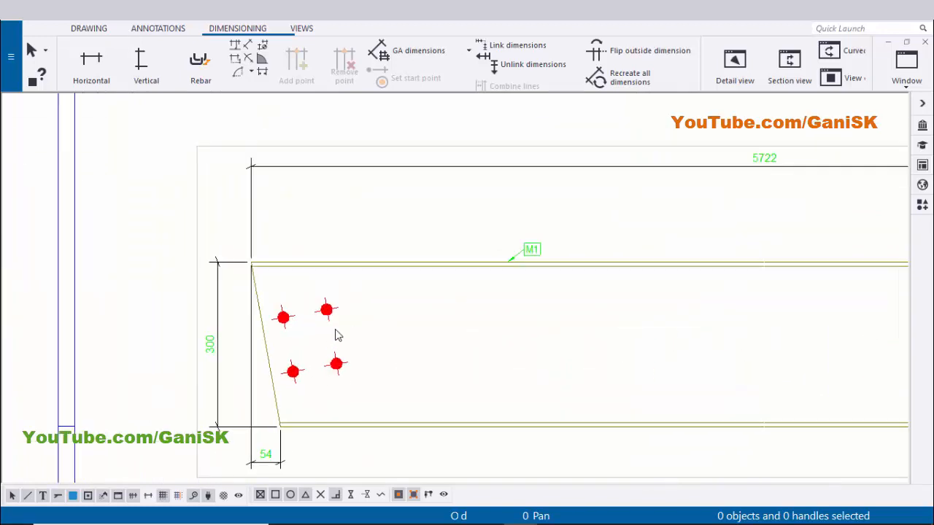
{"action": "middle_click_drag", "start_coordinate": [354, 303], "coordinate": [327, 281]}
{"action": "scroll", "coordinate": [327, 281], "scroll_direction": "up", "scroll_amount": 1}
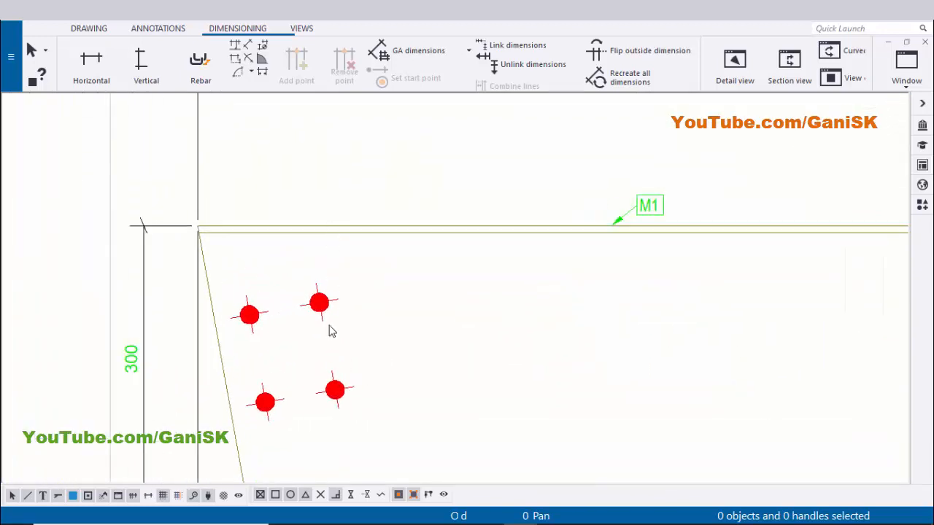
{"action": "scroll", "coordinate": [338, 332], "scroll_direction": "down", "scroll_amount": 1}
{"action": "middle_click_drag", "start_coordinate": [338, 336], "coordinate": [366, 278]}
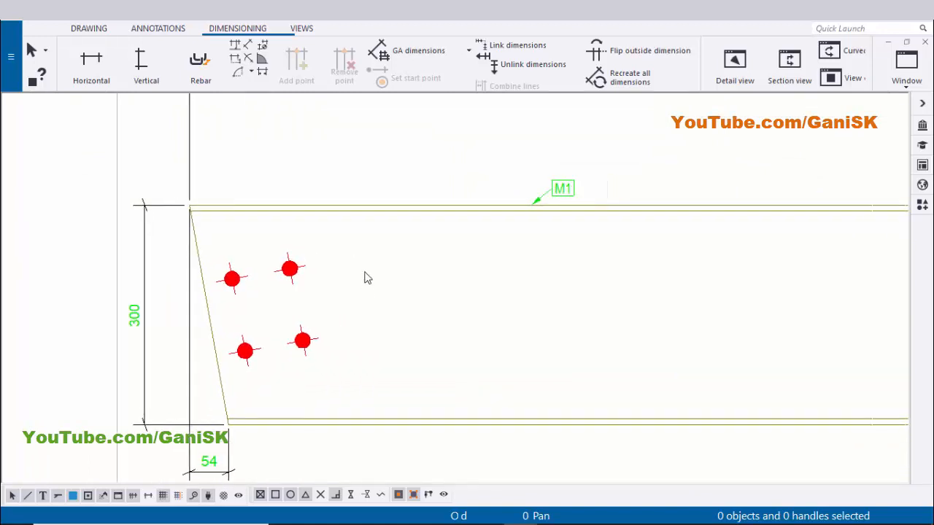
Add a vertical chain dimension from the bottom flange through each bolt row to the top flange at the beam's left end, then exit the command
{"action": "left_click", "coordinate": [141, 71]}
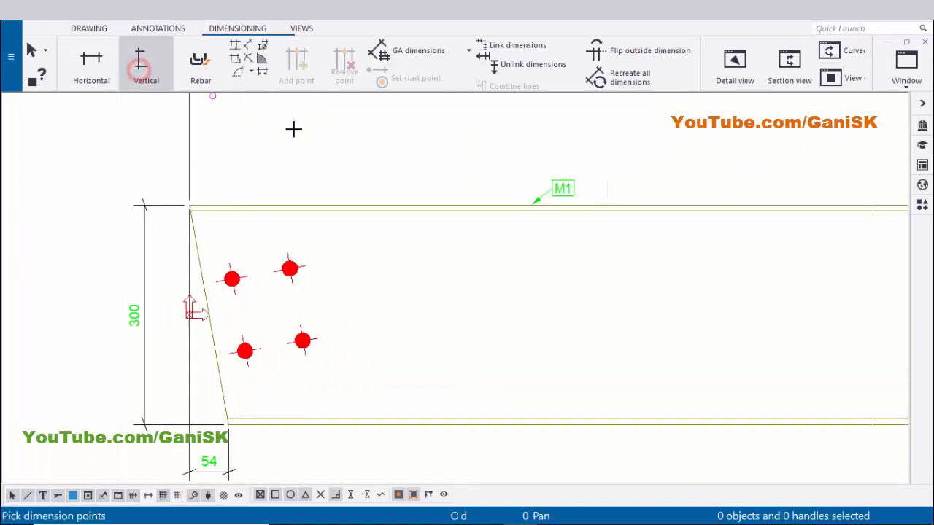
{"action": "scroll", "coordinate": [315, 266], "scroll_direction": "up", "scroll_amount": 1}
{"action": "middle_click_drag", "start_coordinate": [288, 359], "coordinate": [230, 290]}
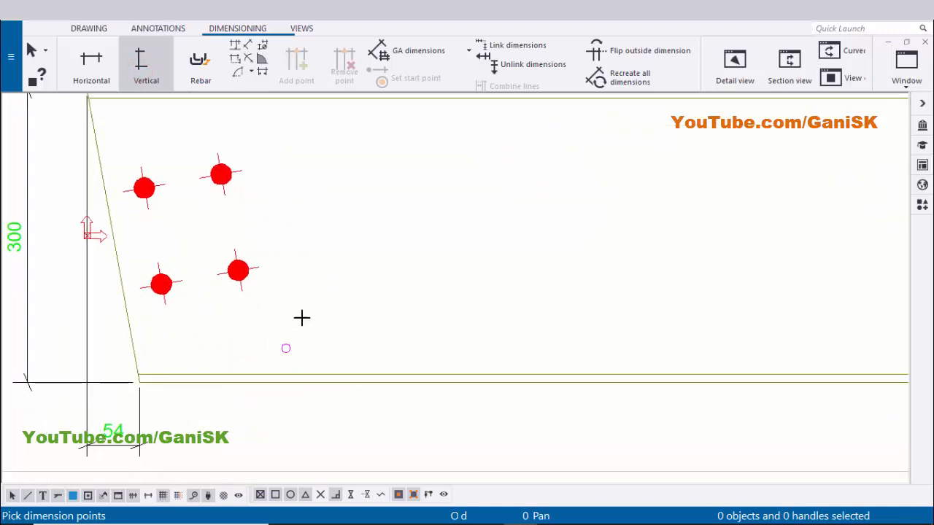
{"action": "middle_click_drag", "start_coordinate": [297, 307], "coordinate": [289, 372]}
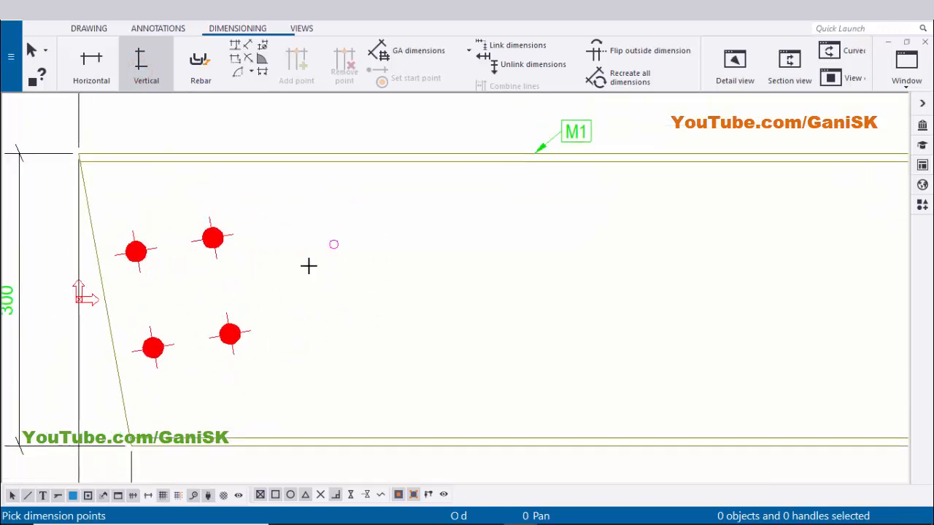
{"action": "scroll", "coordinate": [268, 304], "scroll_direction": "down", "scroll_amount": 1}
{"action": "middle_click_drag", "start_coordinate": [174, 314], "coordinate": [273, 315]}
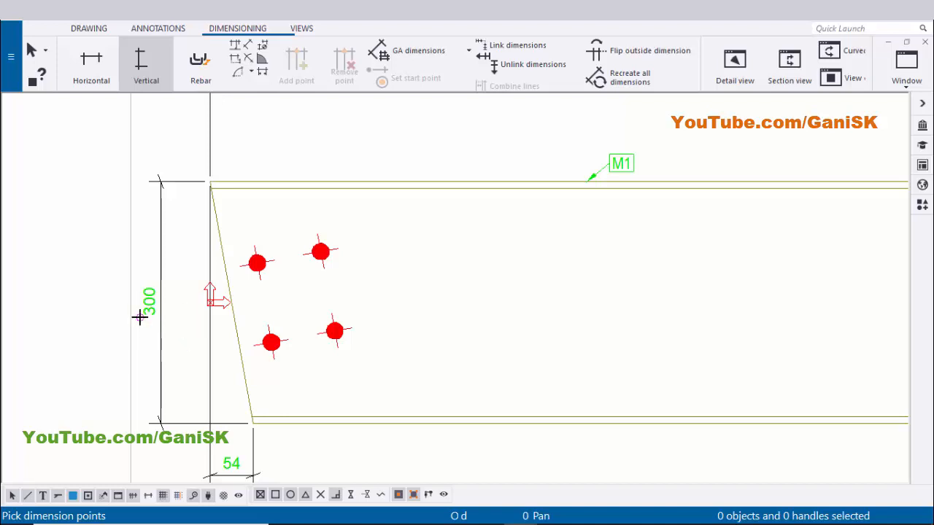
{"action": "scroll", "coordinate": [327, 387], "scroll_direction": "up", "scroll_amount": 2}
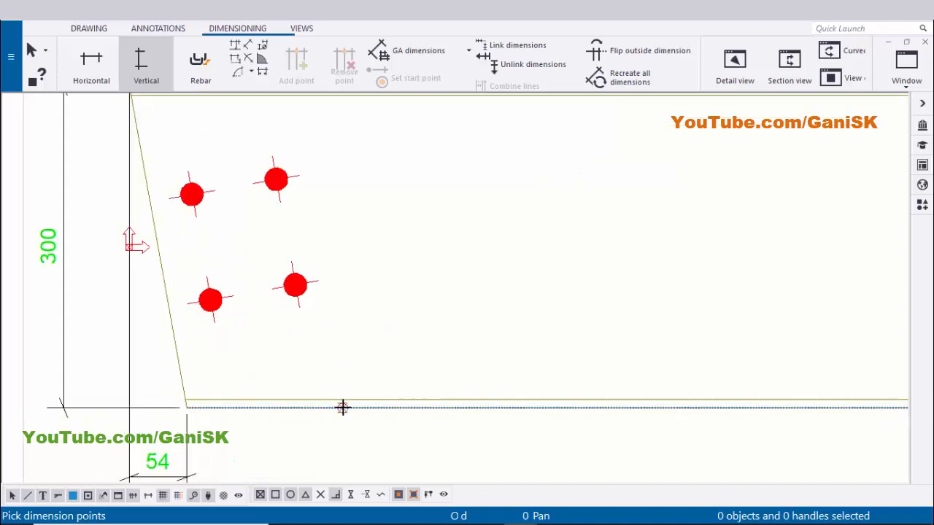
{"action": "middle_click_drag", "start_coordinate": [327, 307], "coordinate": [323, 348]}
{"action": "scroll", "coordinate": [268, 337], "scroll_direction": "up", "scroll_amount": 2}
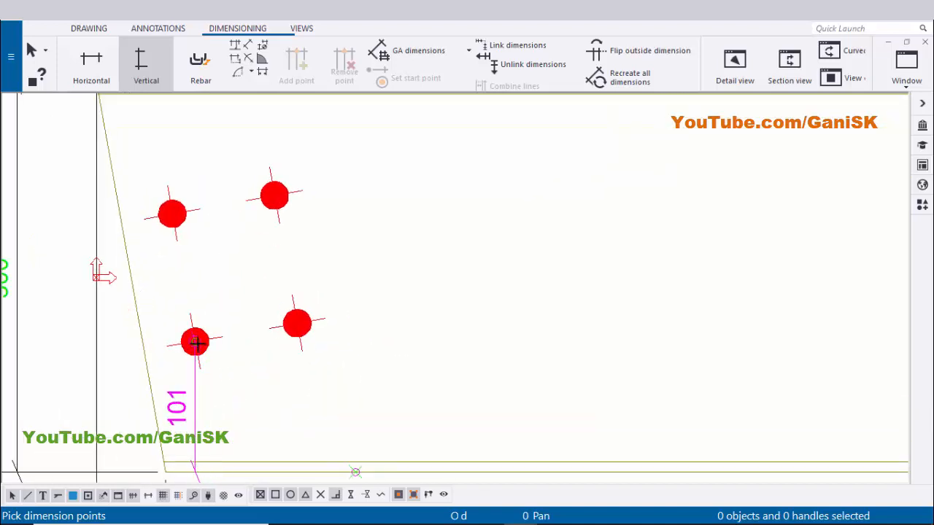
{"action": "left_click", "coordinate": [197, 342]}
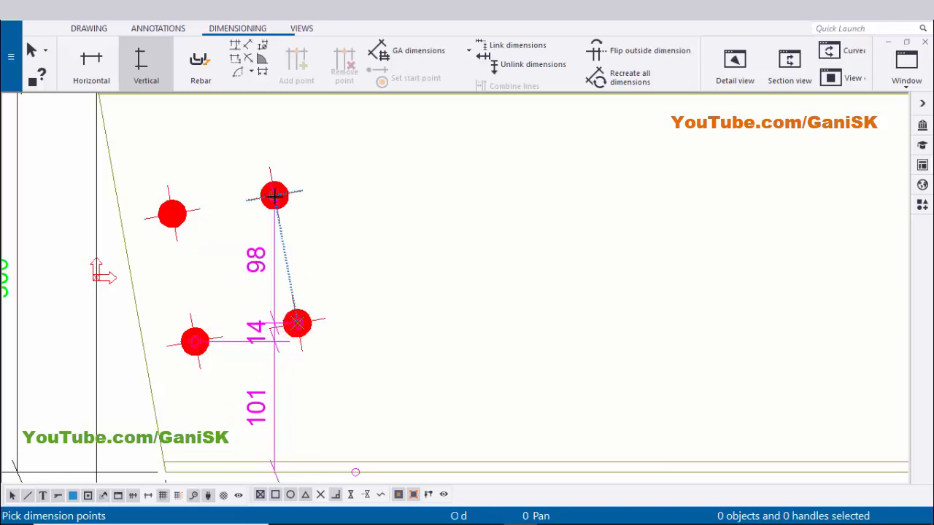
{"action": "left_click", "coordinate": [192, 212]}
{"action": "left_click", "coordinate": [272, 196]}
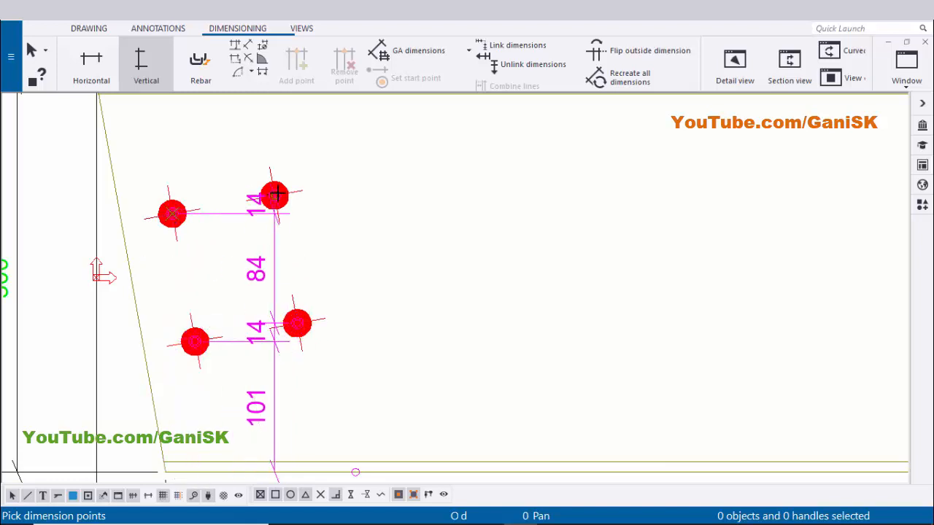
{"action": "middle_click_drag", "start_coordinate": [423, 246], "coordinate": [336, 336]}
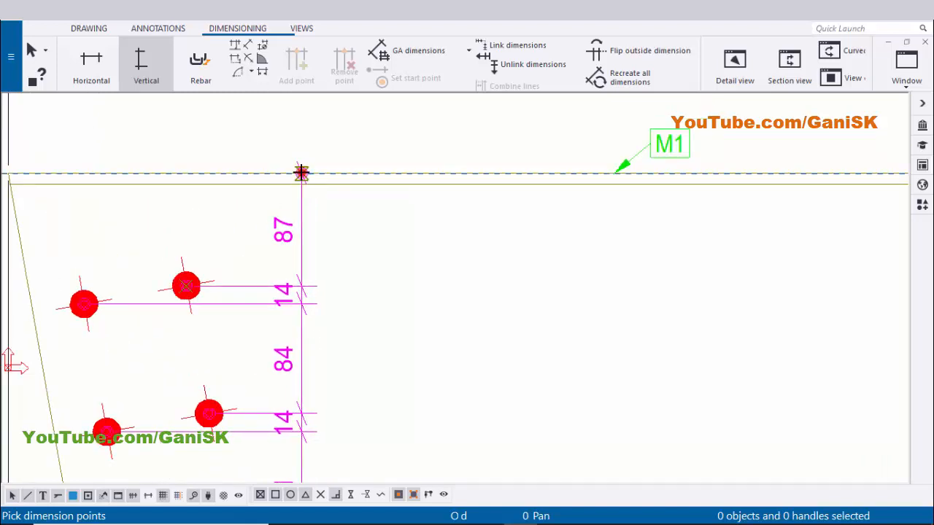
{"action": "left_click", "coordinate": [302, 173]}
{"action": "middle_click", "coordinate": [341, 293]}
{"action": "right_click", "coordinate": [465, 258]}
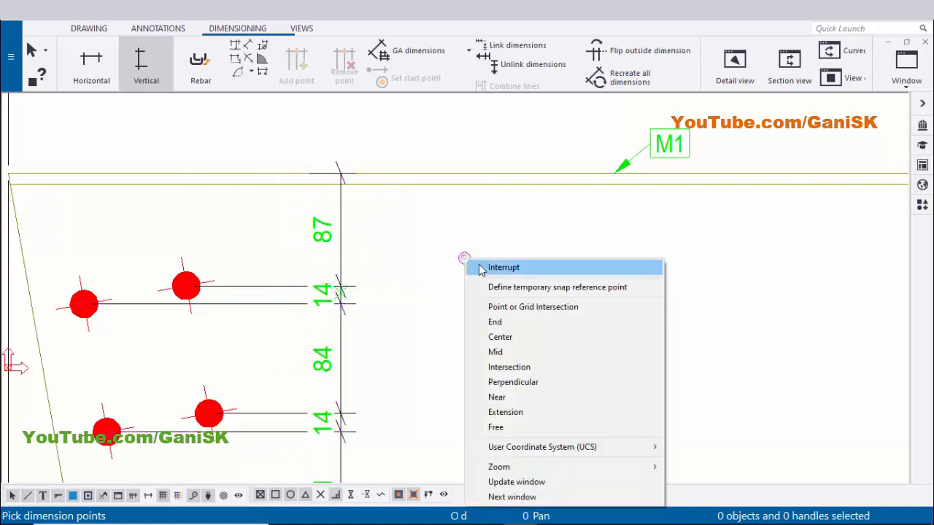
{"action": "left_click", "coordinate": [480, 266]}
Examine the new vertical bolt dimensions along the beam's left end
{"action": "scroll", "coordinate": [408, 379], "scroll_direction": "down", "scroll_amount": 1}
{"action": "middle_click_drag", "start_coordinate": [388, 416], "coordinate": [392, 291]}
{"action": "scroll", "coordinate": [372, 351], "scroll_direction": "up", "scroll_amount": 1}
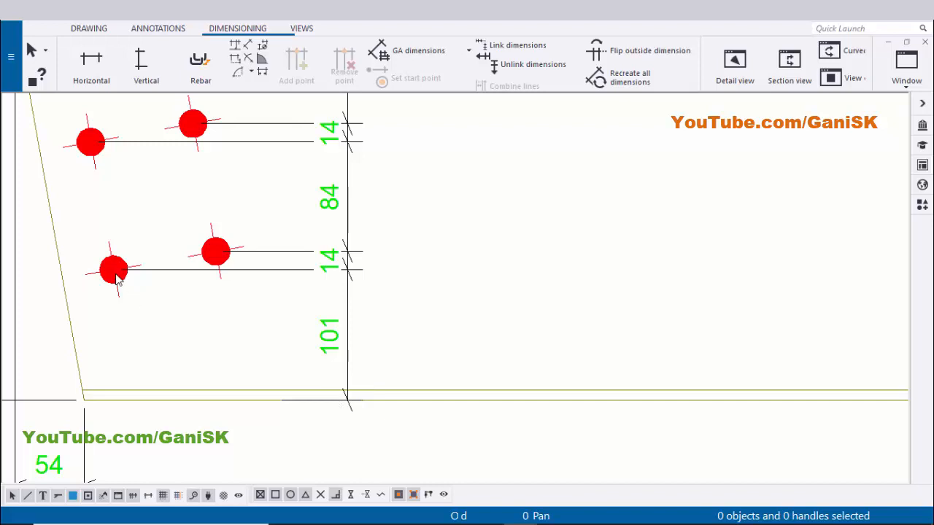
{"action": "middle_click_drag", "start_coordinate": [310, 314], "coordinate": [308, 366]}
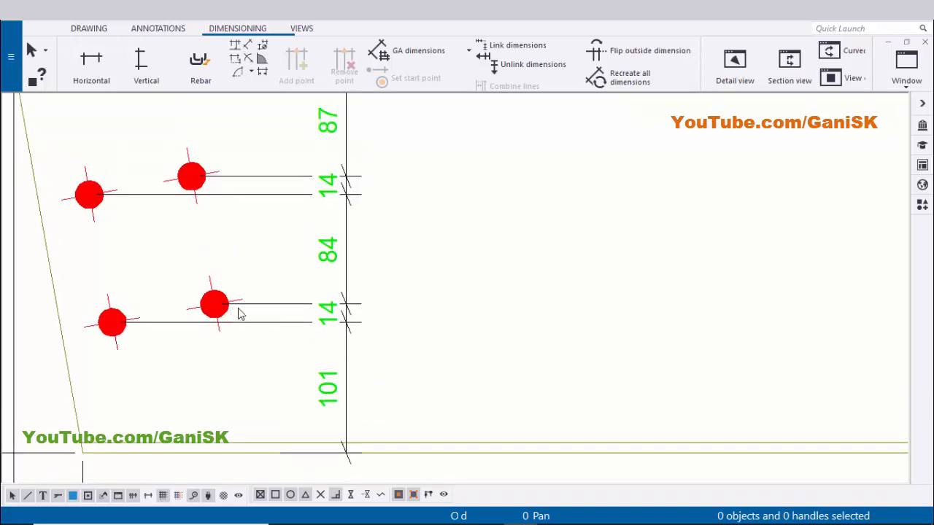
{"action": "middle_click_drag", "start_coordinate": [343, 315], "coordinate": [293, 377]}
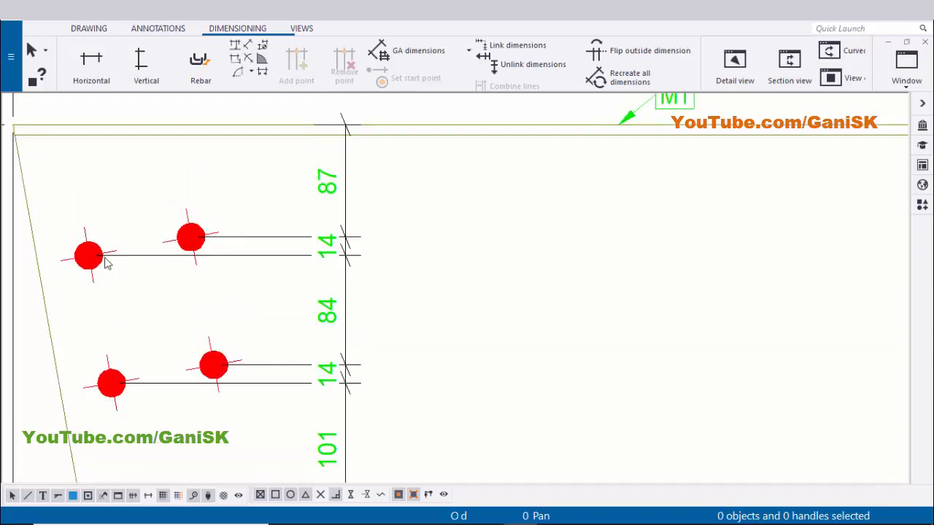
{"action": "middle_click_drag", "start_coordinate": [329, 286], "coordinate": [329, 338]}
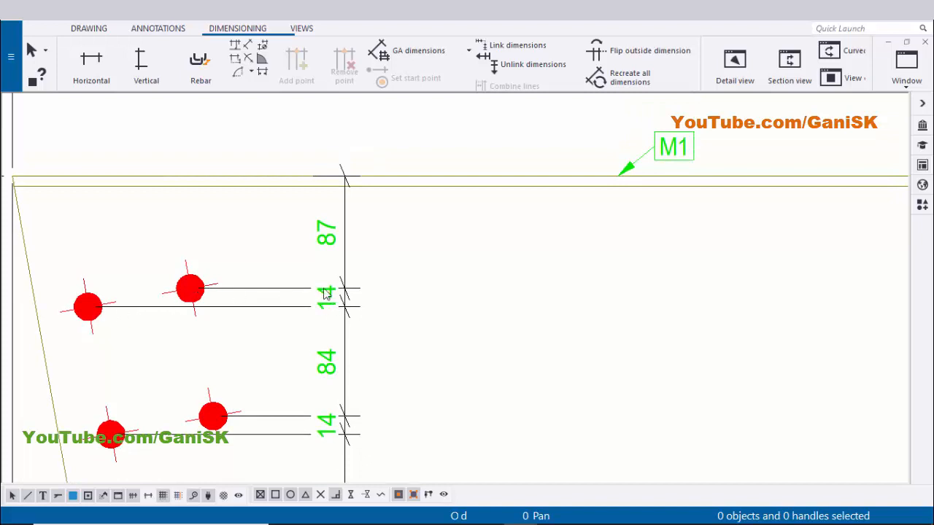
{"action": "middle_click_drag", "start_coordinate": [325, 293], "coordinate": [207, 323]}
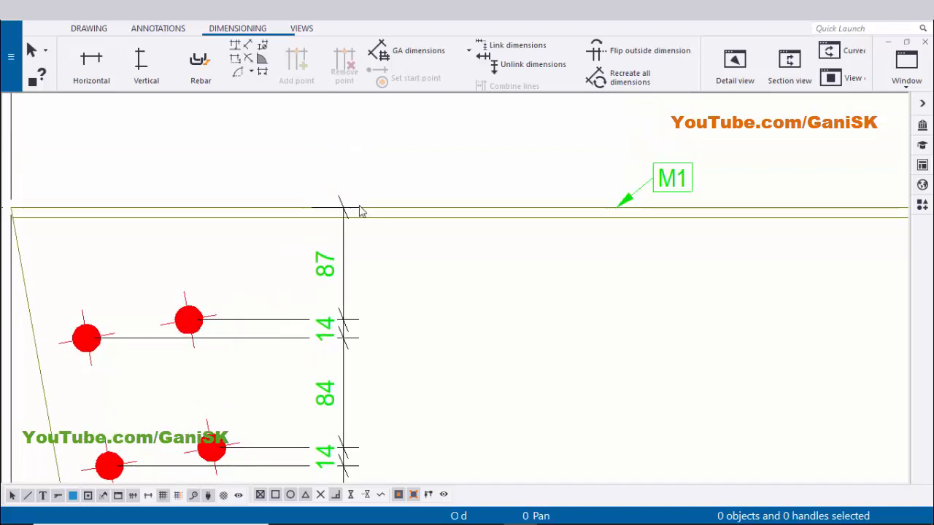
{"action": "scroll", "coordinate": [336, 314], "scroll_direction": "down", "scroll_amount": 5}
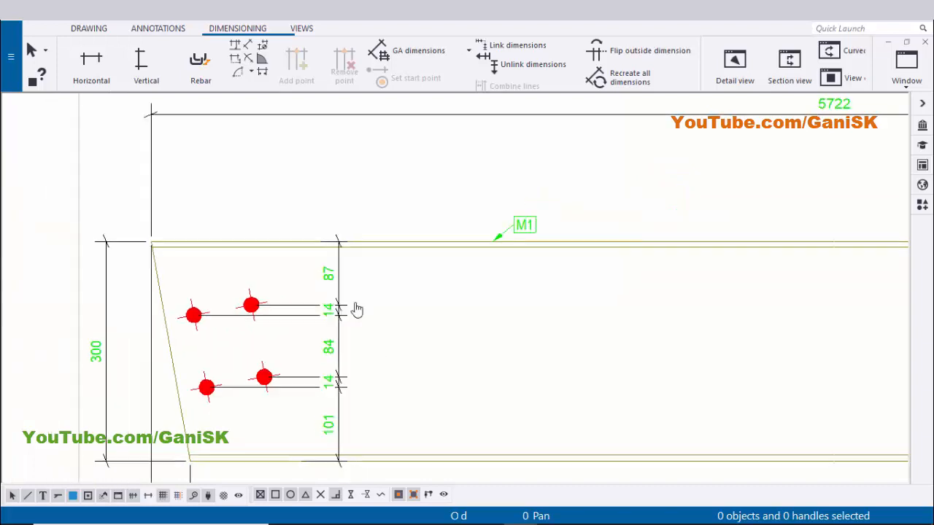
{"action": "scroll", "coordinate": [397, 373], "scroll_direction": "up", "scroll_amount": 4}
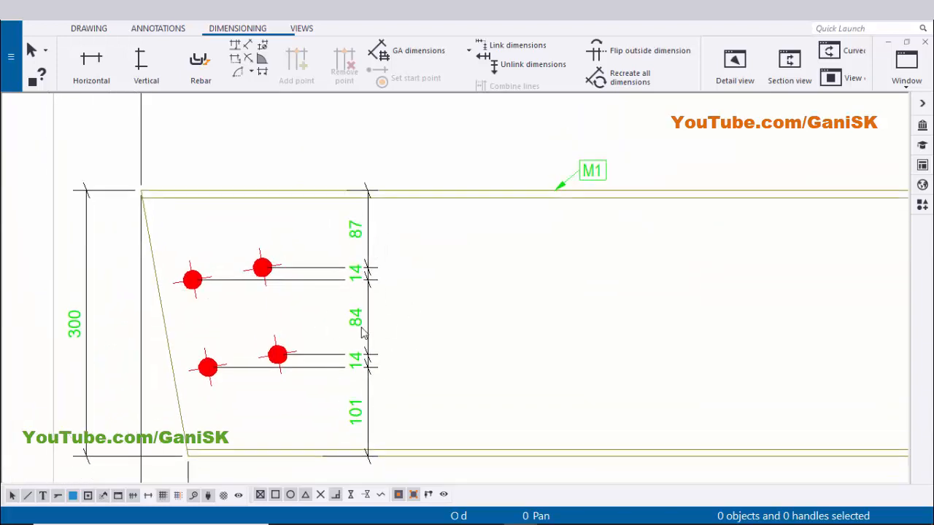
{"action": "scroll", "coordinate": [353, 373], "scroll_direction": "up", "scroll_amount": 1}
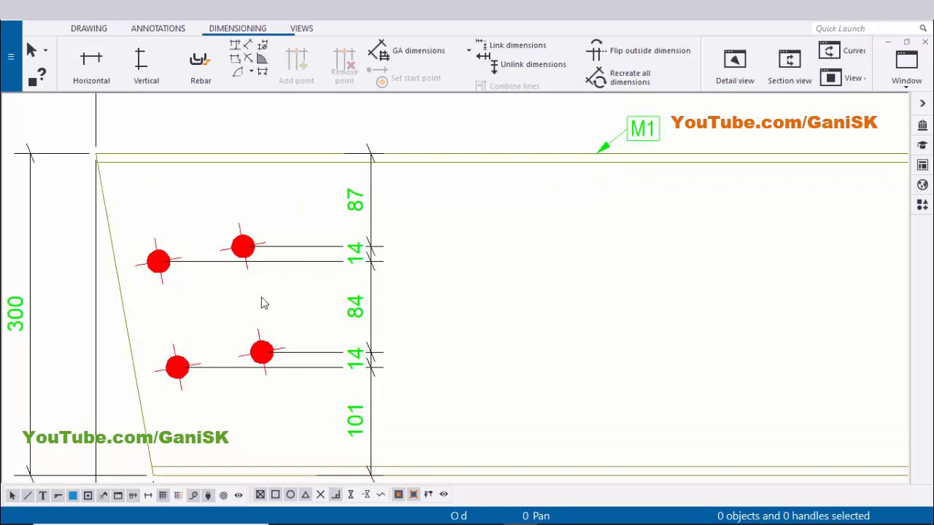
{"action": "scroll", "coordinate": [247, 199], "scroll_direction": "down", "scroll_amount": 1}
{"action": "middle_click_drag", "start_coordinate": [250, 200], "coordinate": [303, 280]}
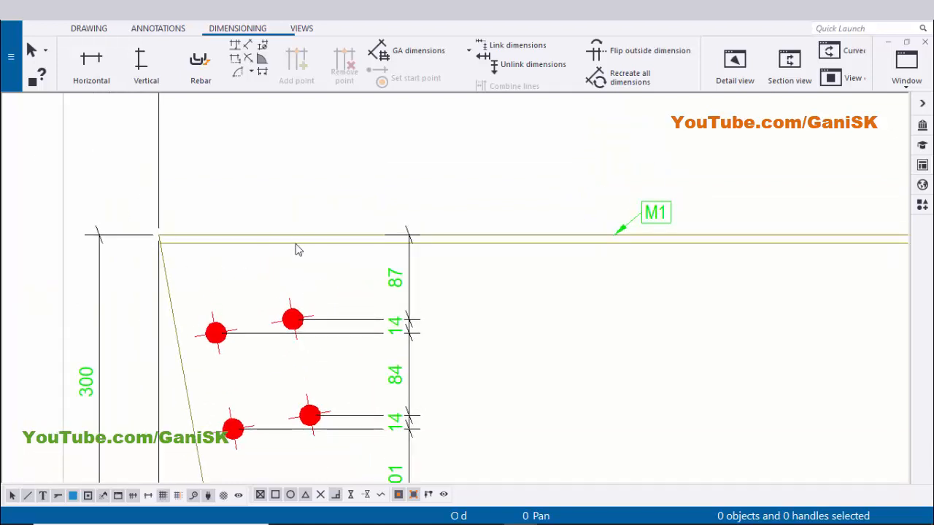
Add a horizontal chain dimension from the beam's left end through each bolt column, placed above the beam, then exit the command
{"action": "left_click", "coordinate": [90, 64]}
{"action": "scroll", "coordinate": [159, 230], "scroll_direction": "up", "scroll_amount": 2}
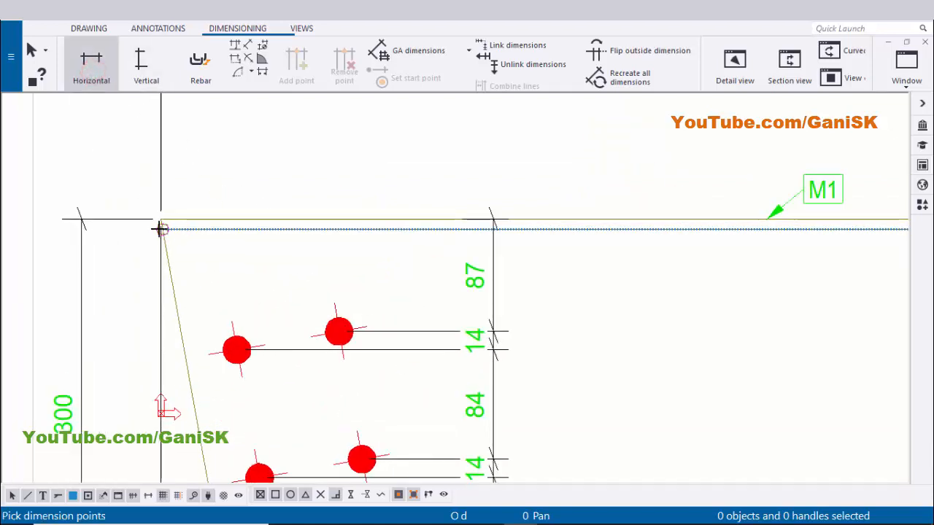
{"action": "scroll", "coordinate": [159, 229], "scroll_direction": "up", "scroll_amount": 3}
{"action": "left_click", "coordinate": [159, 215]}
{"action": "middle_click_drag", "start_coordinate": [273, 257], "coordinate": [225, 202]}
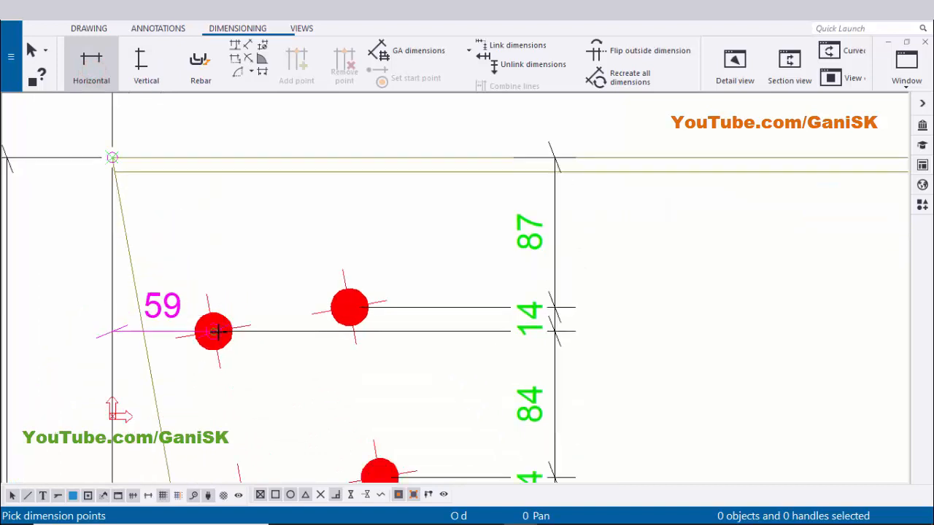
{"action": "left_click", "coordinate": [216, 332]}
{"action": "middle_click_drag", "start_coordinate": [241, 273], "coordinate": [219, 131]}
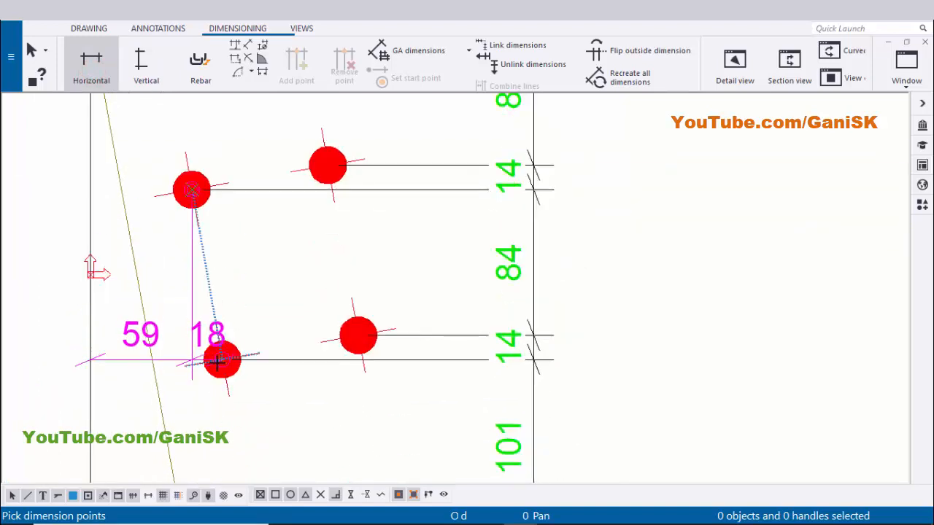
{"action": "left_click", "coordinate": [222, 358]}
{"action": "middle_click_drag", "start_coordinate": [329, 171], "coordinate": [308, 286]}
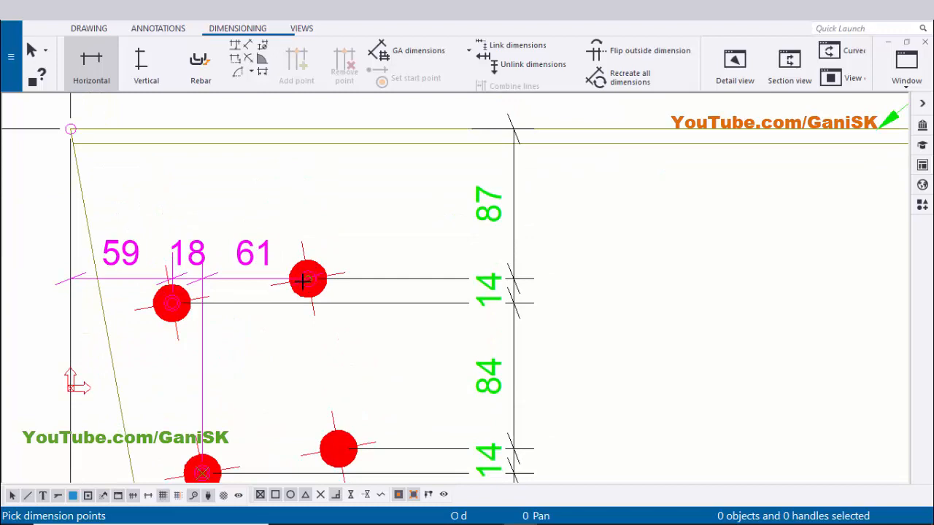
{"action": "left_click", "coordinate": [303, 281]}
{"action": "middle_click_drag", "start_coordinate": [337, 343], "coordinate": [306, 386]}
{"action": "left_click", "coordinate": [296, 355]}
{"action": "scroll", "coordinate": [304, 280], "scroll_direction": "down", "scroll_amount": 1}
{"action": "middle_click_drag", "start_coordinate": [304, 244], "coordinate": [303, 360]}
{"action": "middle_click", "coordinate": [281, 261]}
{"action": "scroll", "coordinate": [328, 262], "scroll_direction": "down", "scroll_amount": 3}
{"action": "right_click", "coordinate": [399, 211]}
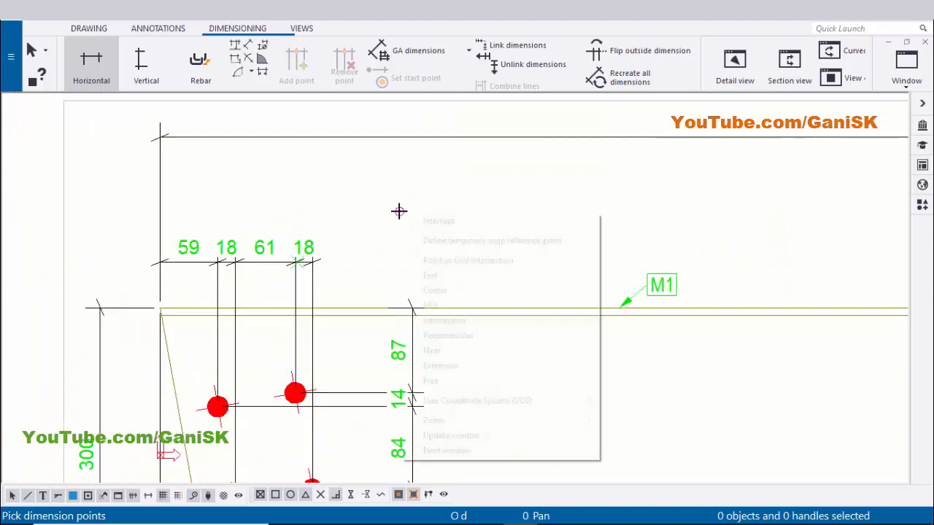
{"action": "left_click", "coordinate": [413, 218]}
Select the horizontal bolt dimension chain and shift it slightly closer to the beam's top flange
{"action": "middle_click_drag", "start_coordinate": [378, 261], "coordinate": [419, 177]}
{"action": "scroll", "coordinate": [333, 172], "scroll_direction": "up", "scroll_amount": 1}
{"action": "left_click", "coordinate": [336, 178]}
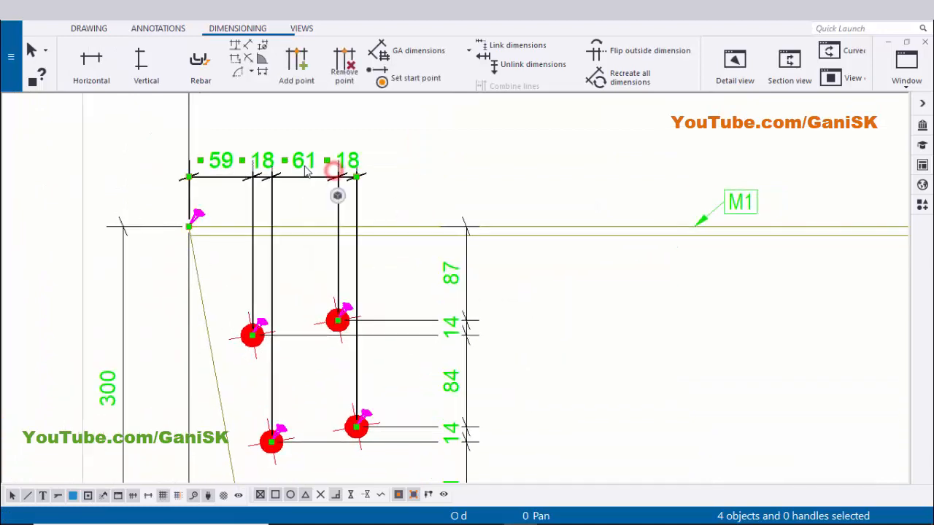
{"action": "left_click", "coordinate": [428, 175]}
{"action": "middle_click_drag", "start_coordinate": [311, 198], "coordinate": [290, 186]}
{"action": "scroll", "coordinate": [289, 182], "scroll_direction": "up", "scroll_amount": 1}
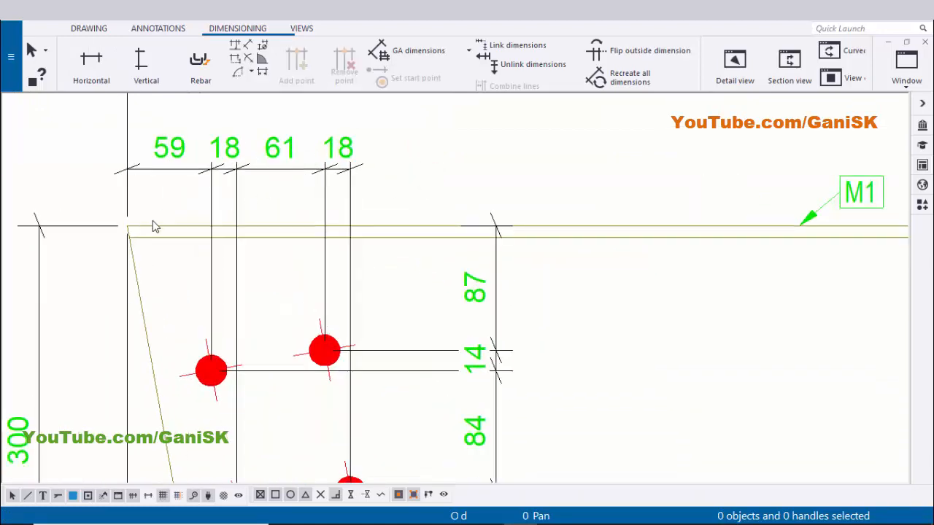
{"action": "scroll", "coordinate": [152, 226], "scroll_direction": "up", "scroll_amount": 1}
{"action": "scroll", "coordinate": [284, 378], "scroll_direction": "down", "scroll_amount": 1}
{"action": "middle_click_drag", "start_coordinate": [250, 263], "coordinate": [250, 306]}
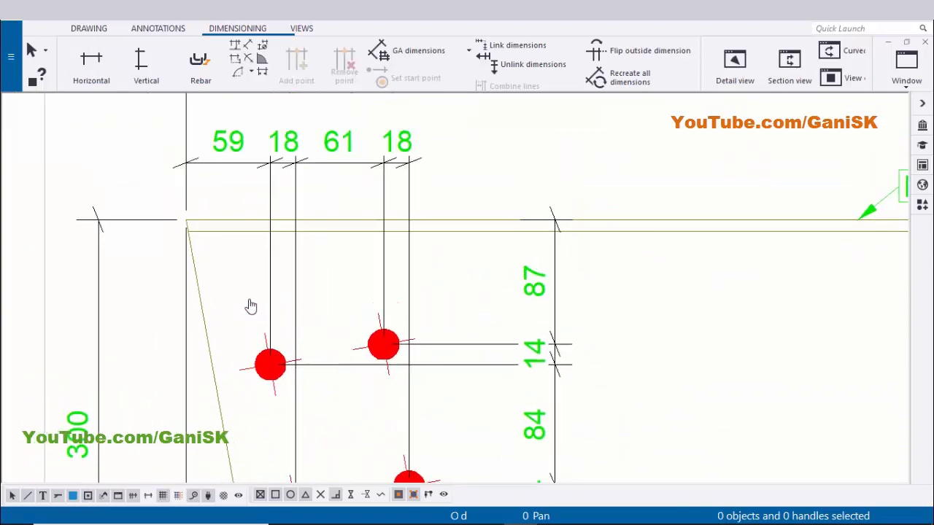
Add a bolt mark to the bolt group at the beam's left end using the applied mark properties
{"action": "scroll", "coordinate": [288, 162], "scroll_direction": "down", "scroll_amount": 1}
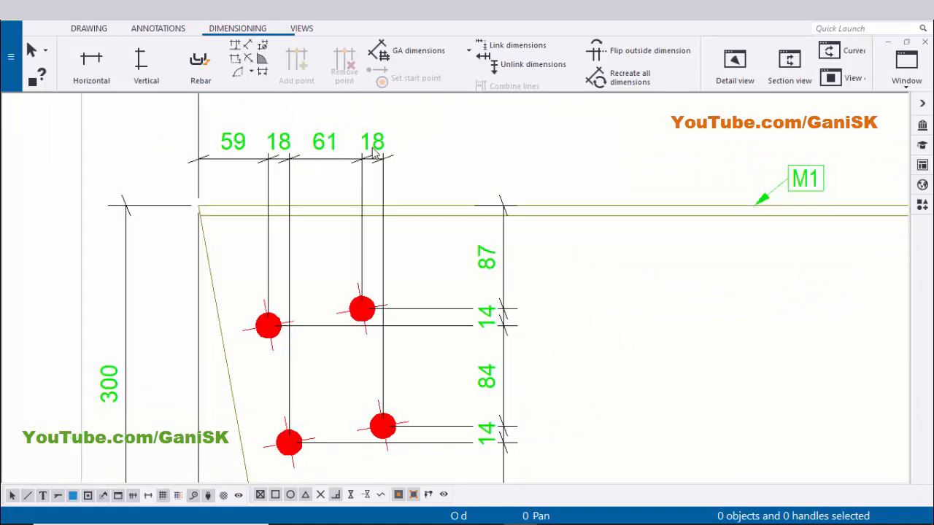
{"action": "scroll", "coordinate": [401, 205], "scroll_direction": "down", "scroll_amount": 1}
{"action": "scroll", "coordinate": [326, 215], "scroll_direction": "up", "scroll_amount": 1}
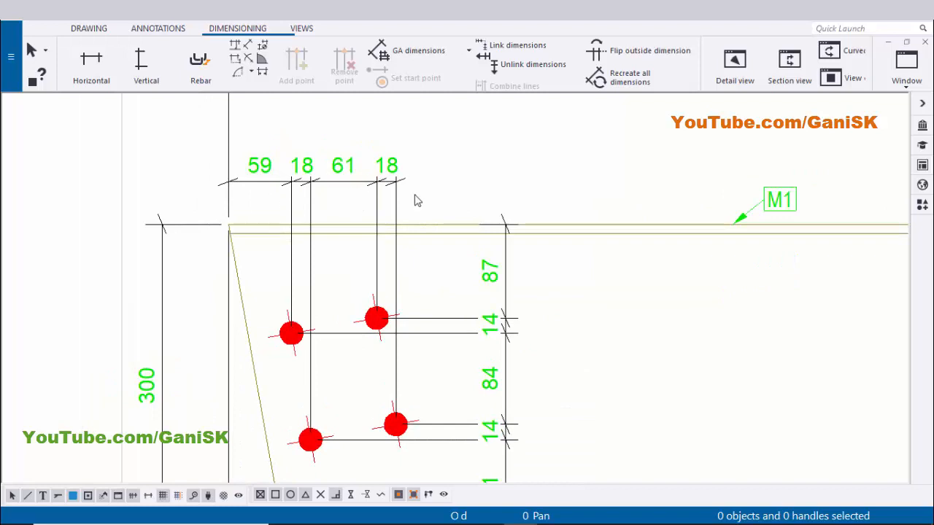
{"action": "mouse_move", "coordinate": [406, 329]}
{"action": "middle_mouse_down"}
{"action": "mouse_move", "coordinate": [375, 283]}
{"action": "mouse_move", "coordinate": [355, 302]}
{"action": "mouse_move", "coordinate": [370, 235]}
{"action": "middle_mouse_up"}
{"action": "scroll", "coordinate": [325, 302], "scroll_direction": "down", "scroll_amount": 2}
{"action": "scroll", "coordinate": [379, 317], "scroll_direction": "up", "scroll_amount": 3}
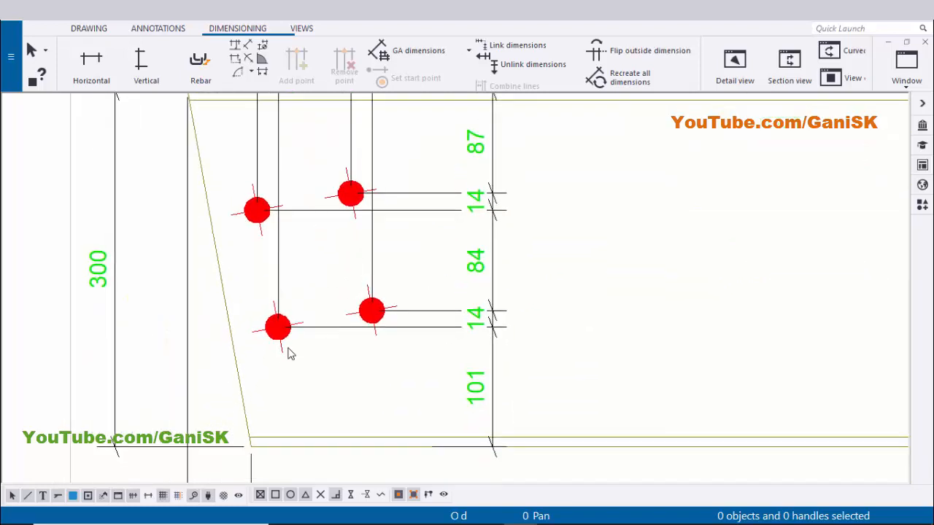
{"action": "middle_click_drag", "start_coordinate": [296, 352], "coordinate": [337, 346]}
{"action": "scroll", "coordinate": [338, 351], "scroll_direction": "down", "scroll_amount": 3}
{"action": "scroll", "coordinate": [359, 355], "scroll_direction": "up", "scroll_amount": 3}
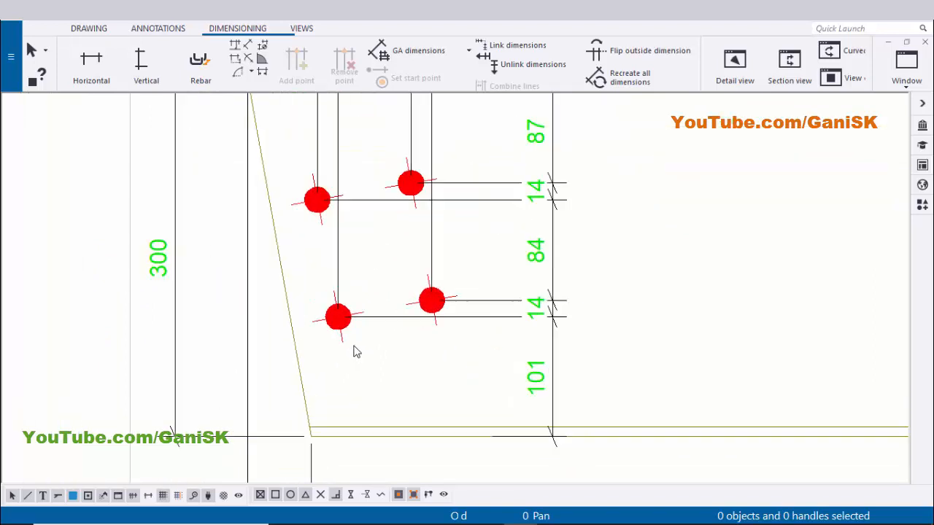
{"action": "right_click", "coordinate": [338, 334]}
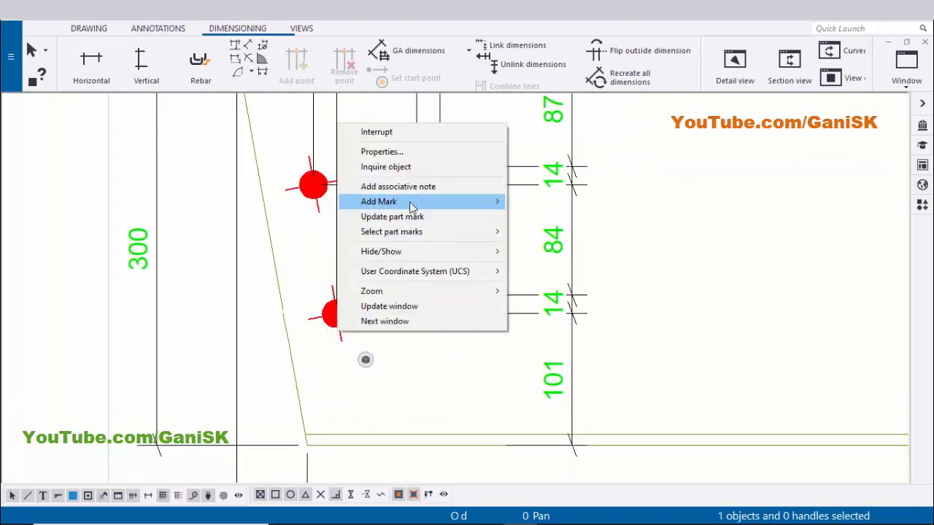
{"action": "left_click", "coordinate": [411, 202]}
{"action": "left_click", "coordinate": [581, 217]}
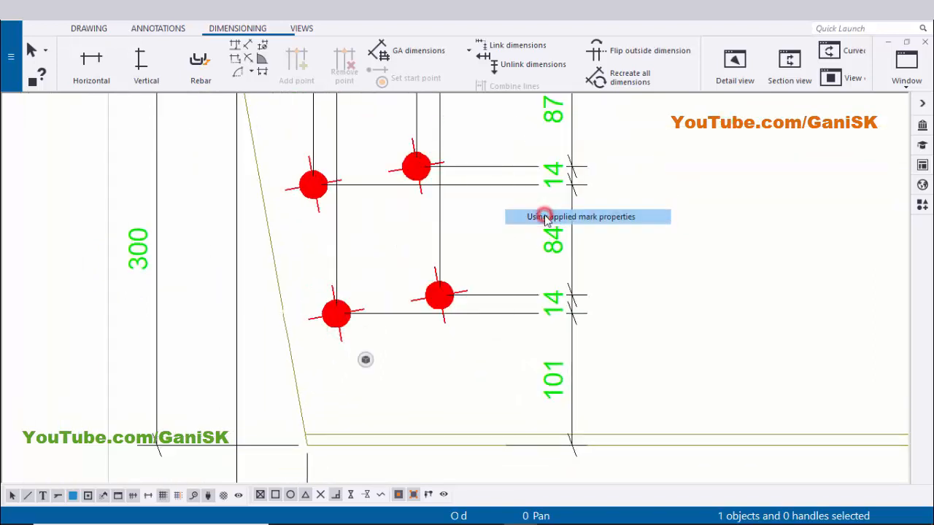
Move the 4*D22 bolt mark above the top flange, beside the horizontal bolt dimensions
{"action": "scroll", "coordinate": [438, 321], "scroll_direction": "down", "scroll_amount": 3}
{"action": "scroll", "coordinate": [448, 323], "scroll_direction": "up", "scroll_amount": 3}
{"action": "left_click", "coordinate": [461, 195]}
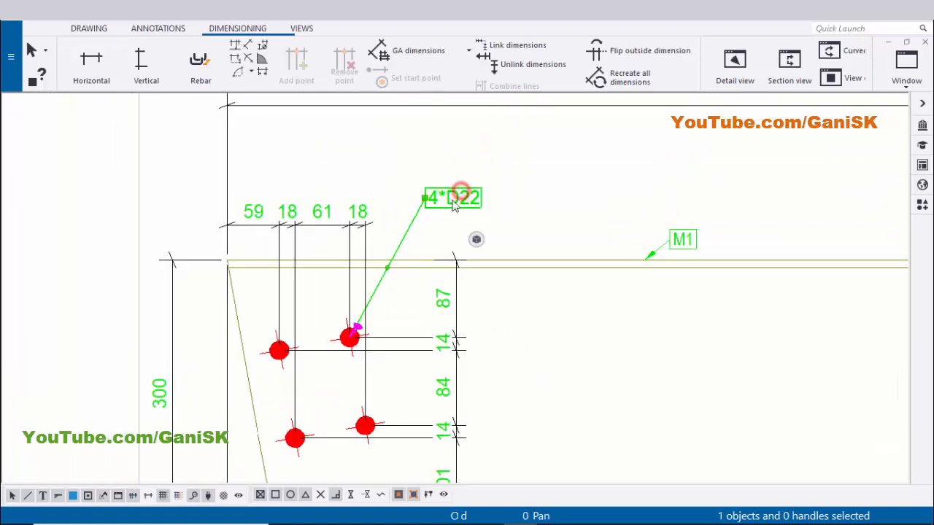
{"action": "left_click_drag", "start_coordinate": [456, 201], "coordinate": [423, 238]}
{"action": "scroll", "coordinate": [456, 211], "scroll_direction": "up", "scroll_amount": 2}
{"action": "left_click", "coordinate": [479, 192]}
{"action": "middle_click_drag", "start_coordinate": [377, 238], "coordinate": [384, 157]}
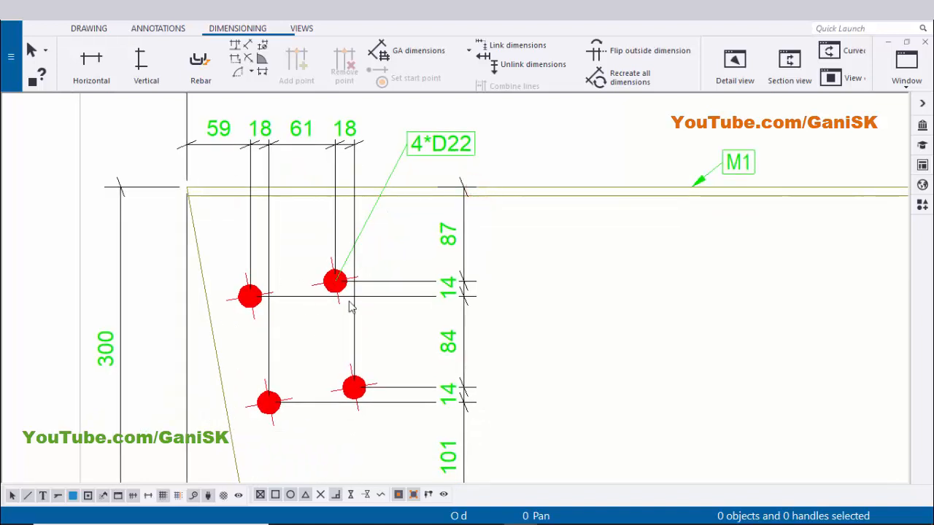
{"action": "scroll", "coordinate": [437, 148], "scroll_direction": "up", "scroll_amount": 2}
{"action": "scroll", "coordinate": [447, 163], "scroll_direction": "down", "scroll_amount": 1}
{"action": "middle_click_drag", "start_coordinate": [447, 165], "coordinate": [414, 183]}
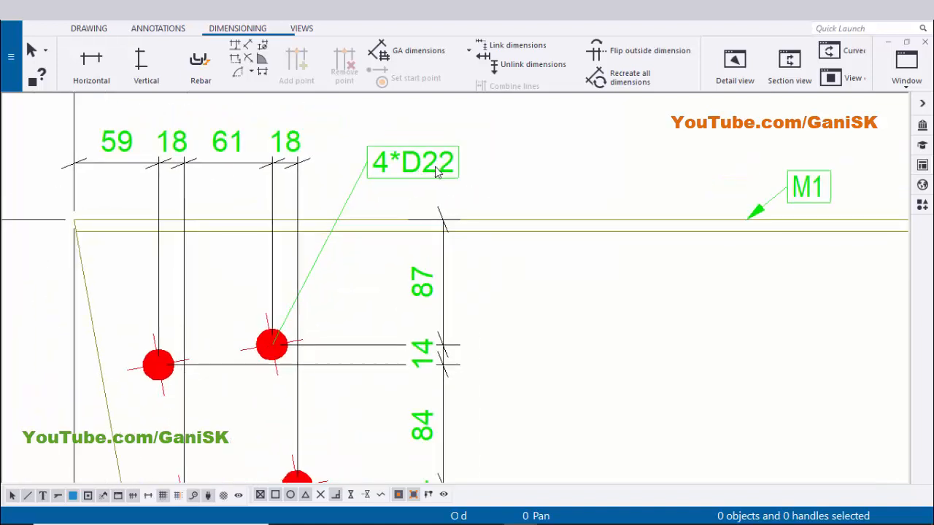
Add a free dimension across the bolt columns to the beam's right end, placed below the beam, then exit the command
{"action": "scroll", "coordinate": [461, 177], "scroll_direction": "down", "scroll_amount": 1}
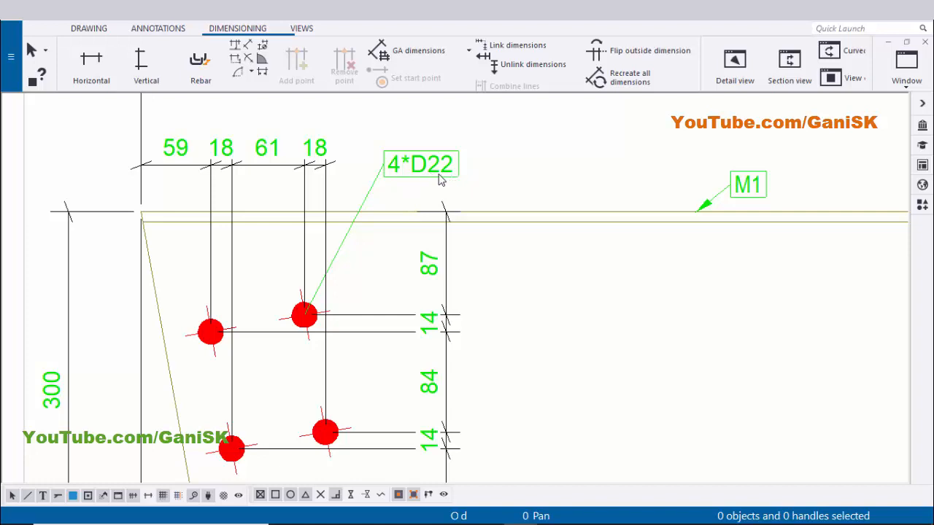
{"action": "scroll", "coordinate": [471, 183], "scroll_direction": "down", "scroll_amount": 1}
{"action": "scroll", "coordinate": [281, 247], "scroll_direction": "down", "scroll_amount": 1}
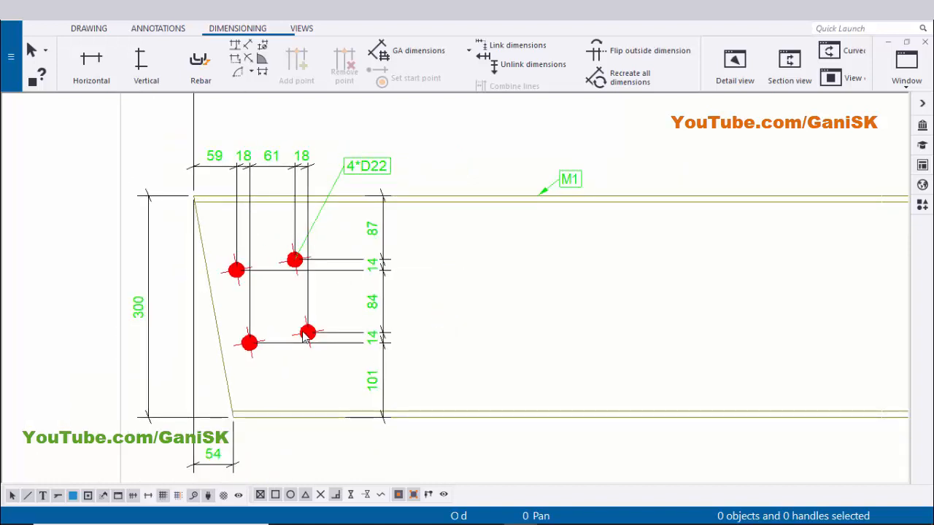
{"action": "scroll", "coordinate": [299, 334], "scroll_direction": "down", "scroll_amount": 4}
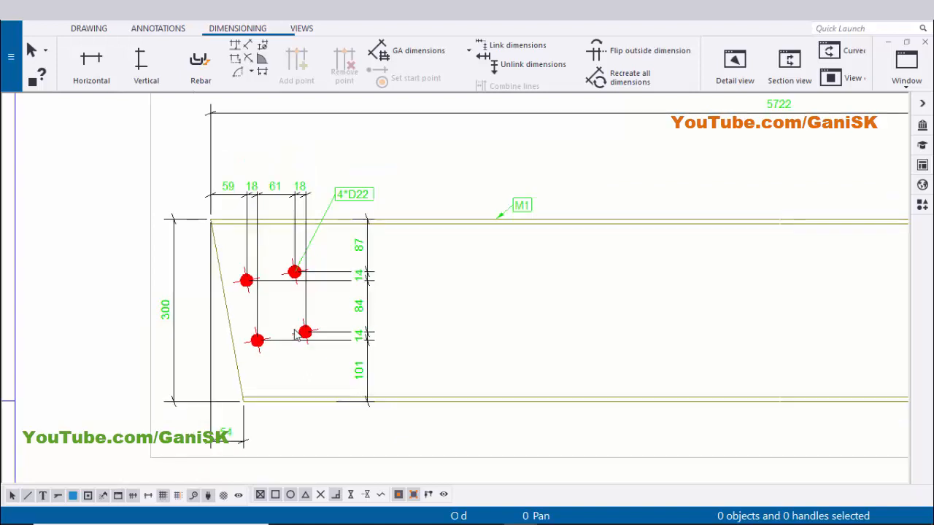
{"action": "scroll", "coordinate": [533, 313], "scroll_direction": "up", "scroll_amount": 5}
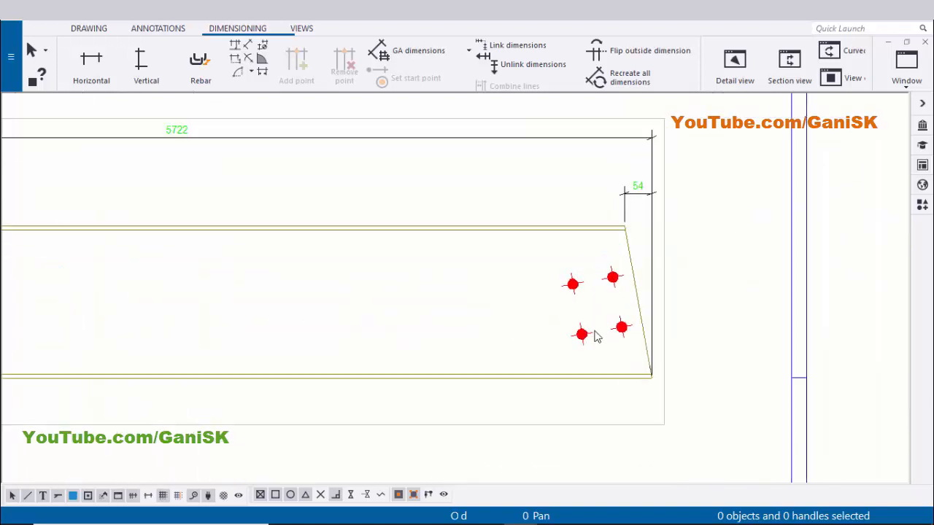
{"action": "middle_click_drag", "start_coordinate": [596, 337], "coordinate": [492, 317]}
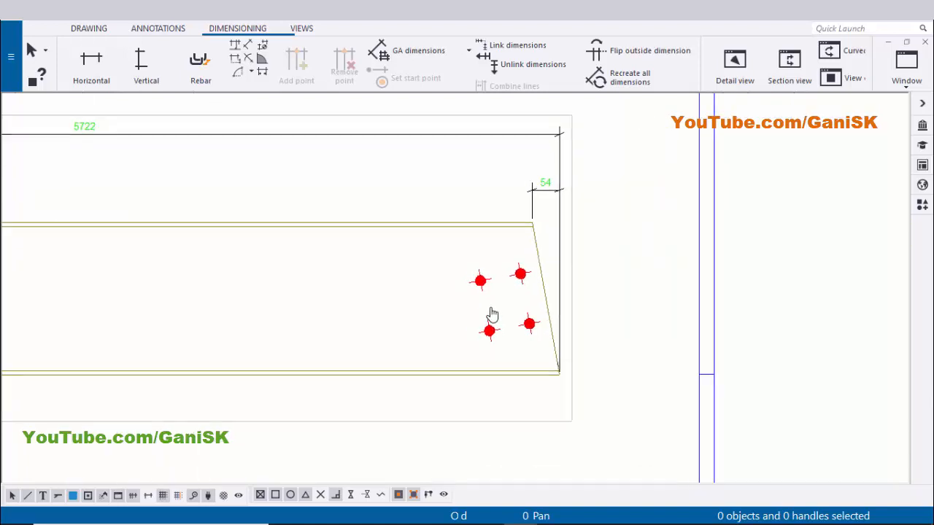
{"action": "left_click", "coordinate": [248, 47]}
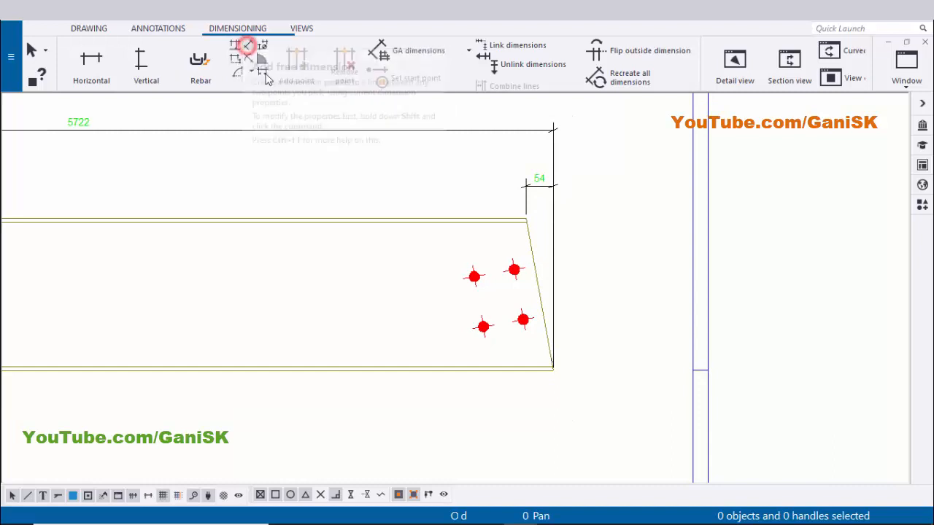
{"action": "scroll", "coordinate": [410, 231], "scroll_direction": "up", "scroll_amount": 4}
{"action": "left_click", "coordinate": [411, 232]}
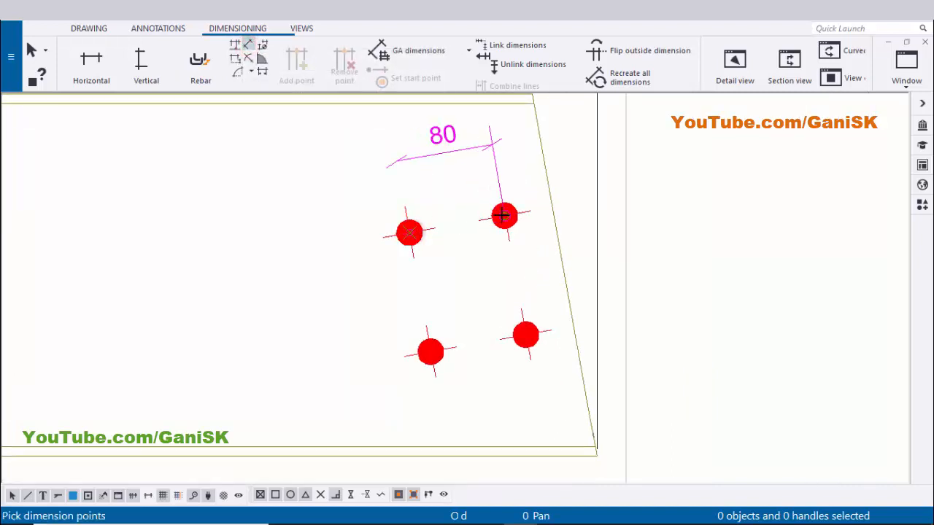
{"action": "left_click", "coordinate": [514, 214]}
{"action": "left_click", "coordinate": [553, 205]}
{"action": "scroll", "coordinate": [552, 205], "scroll_direction": "down", "scroll_amount": 2}
{"action": "middle_click_drag", "start_coordinate": [476, 190], "coordinate": [402, 64]}
{"action": "middle_click", "coordinate": [504, 332]}
{"action": "scroll", "coordinate": [495, 322], "scroll_direction": "down", "scroll_amount": 3}
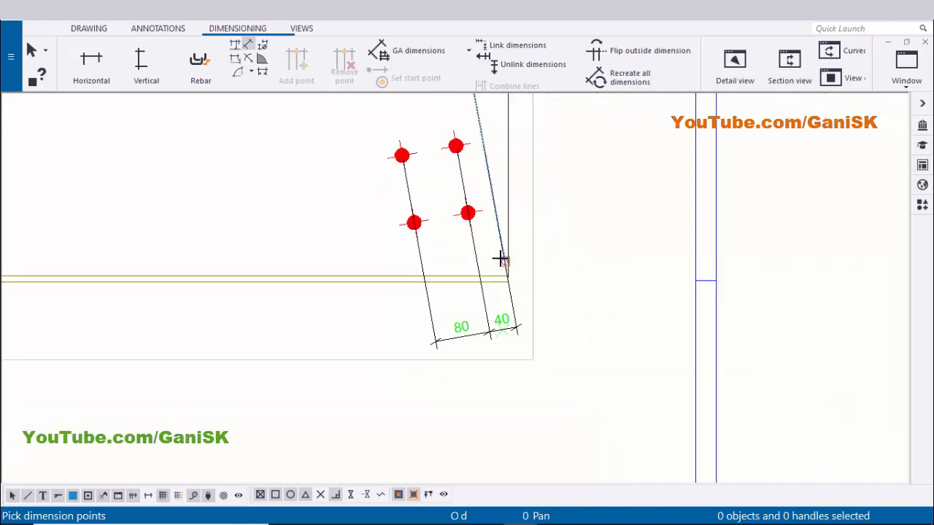
{"action": "middle_click_drag", "start_coordinate": [501, 260], "coordinate": [520, 330]}
{"action": "key", "text": "Escape"}
Examine the new bolt dimension below the beam's right end
{"action": "scroll", "coordinate": [520, 388], "scroll_direction": "up", "scroll_amount": 3}
{"action": "scroll", "coordinate": [506, 362], "scroll_direction": "up", "scroll_amount": 1}
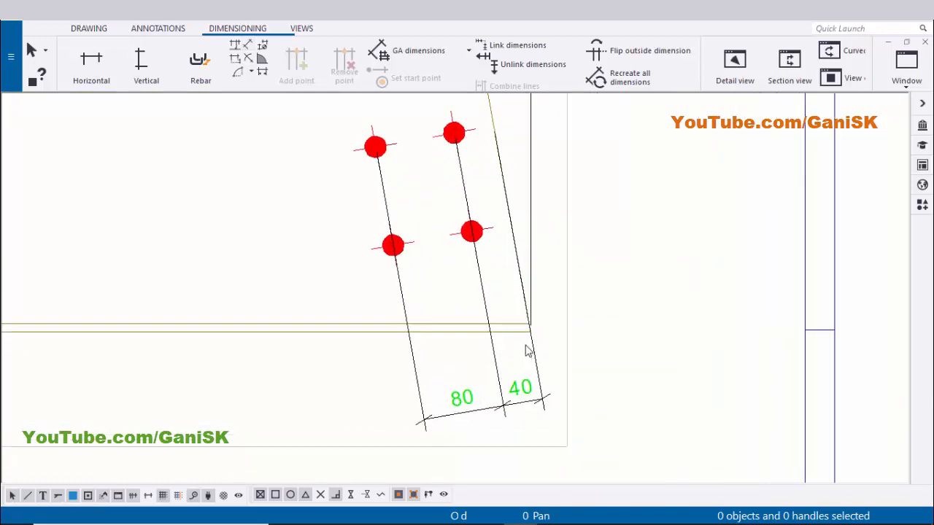
{"action": "scroll", "coordinate": [496, 344], "scroll_direction": "up", "scroll_amount": 2}
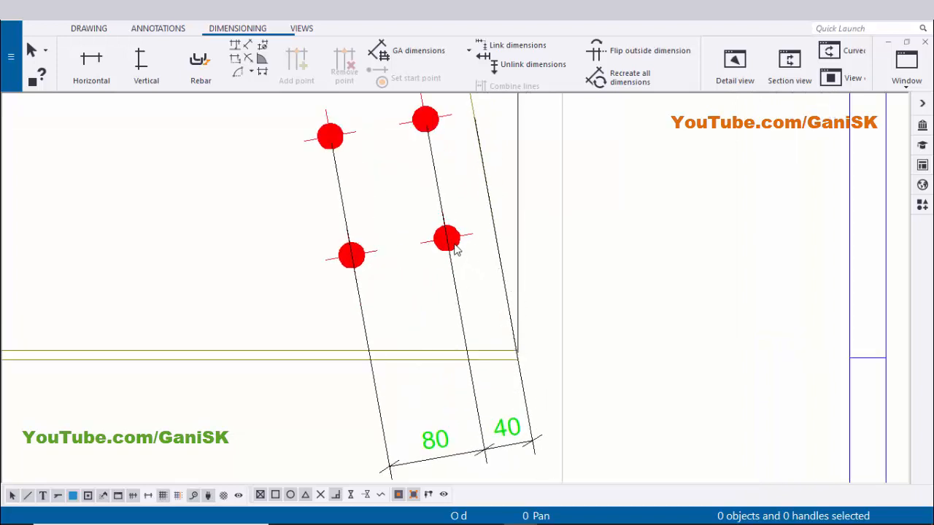
{"action": "middle_click_drag", "start_coordinate": [468, 329], "coordinate": [514, 345]}
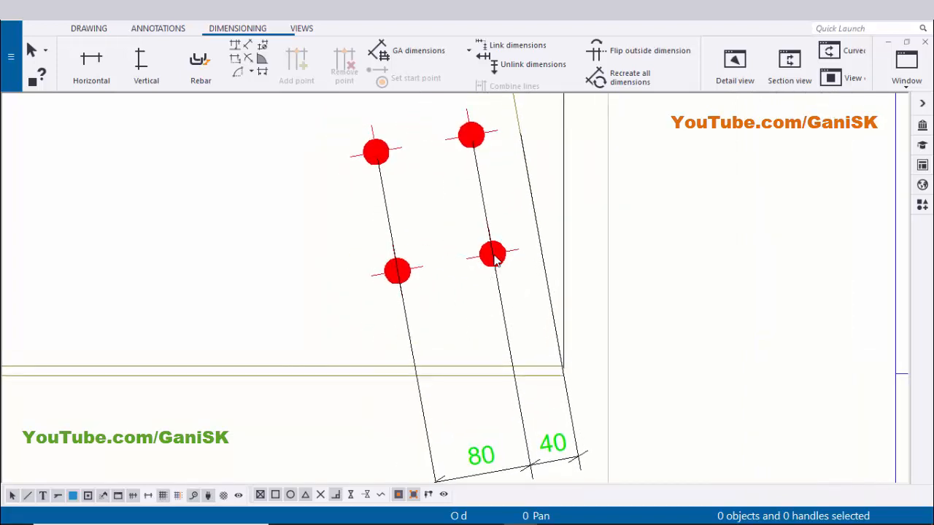
{"action": "scroll", "coordinate": [470, 378], "scroll_direction": "down", "scroll_amount": 4}
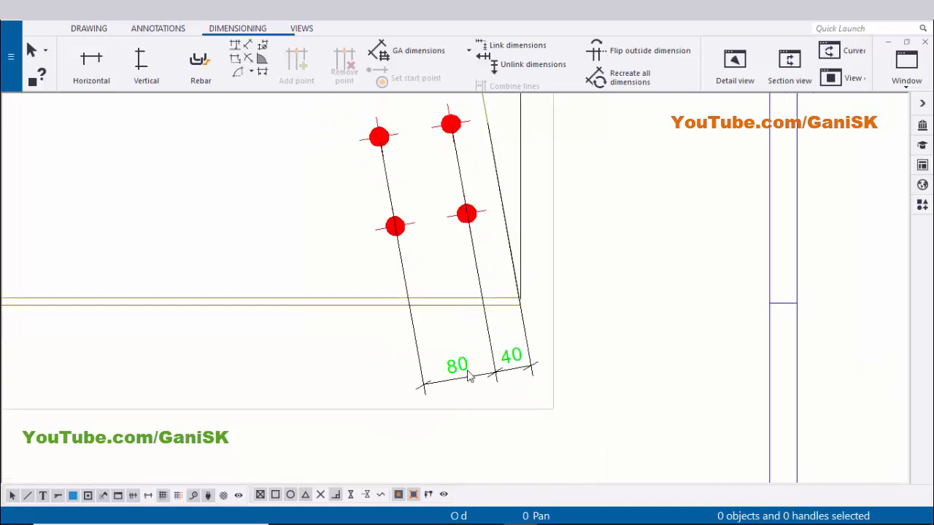
{"action": "scroll", "coordinate": [446, 370], "scroll_direction": "up", "scroll_amount": 2}
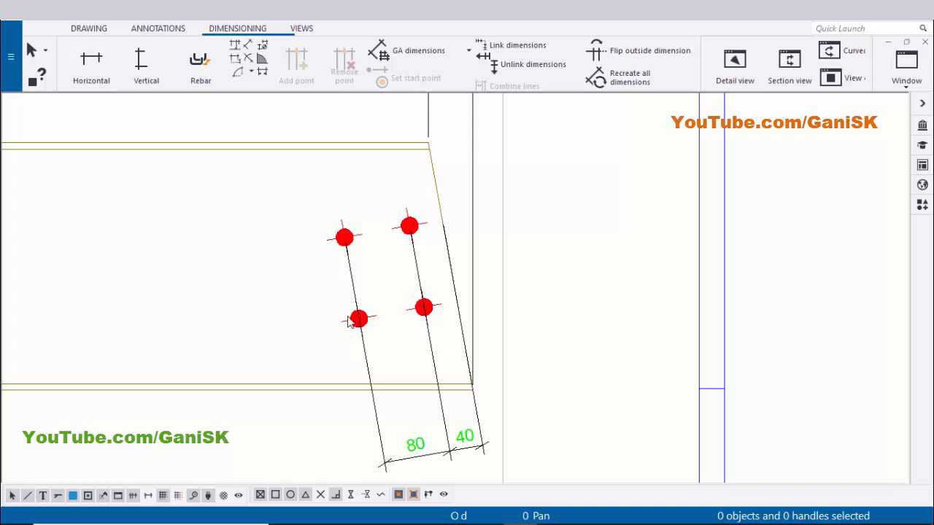
{"action": "scroll", "coordinate": [343, 318], "scroll_direction": "down", "scroll_amount": 2}
{"action": "scroll", "coordinate": [371, 324], "scroll_direction": "up", "scroll_amount": 2}
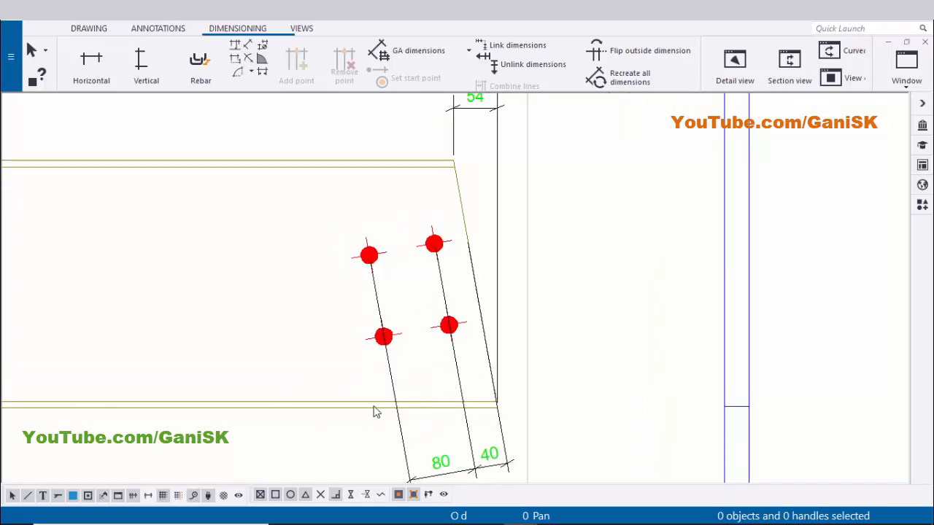
{"action": "scroll", "coordinate": [374, 413], "scroll_direction": "down", "scroll_amount": 1}
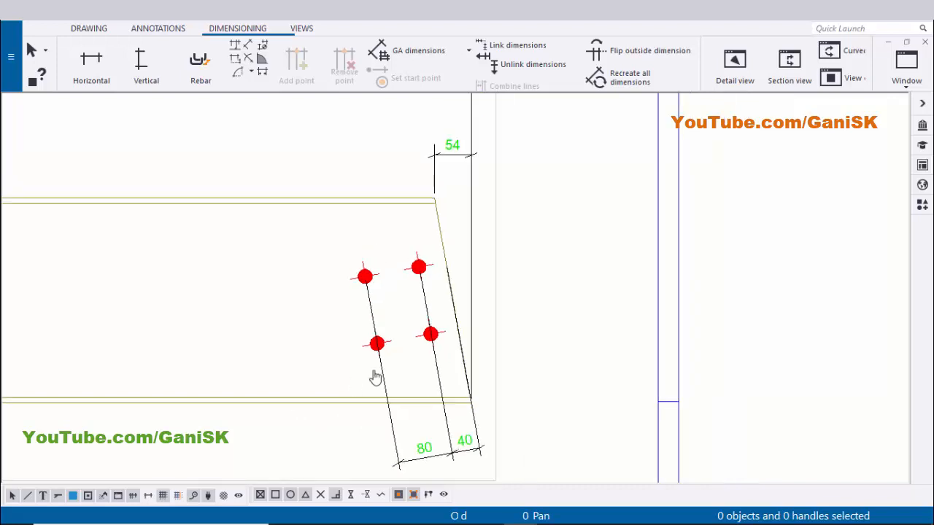
Add a vertical chain dimension from the bottom flange through each bolt at the beam's right end, then interrupt the command
{"action": "left_click", "coordinate": [146, 77]}
{"action": "scroll", "coordinate": [536, 392], "scroll_direction": "up", "scroll_amount": 2}
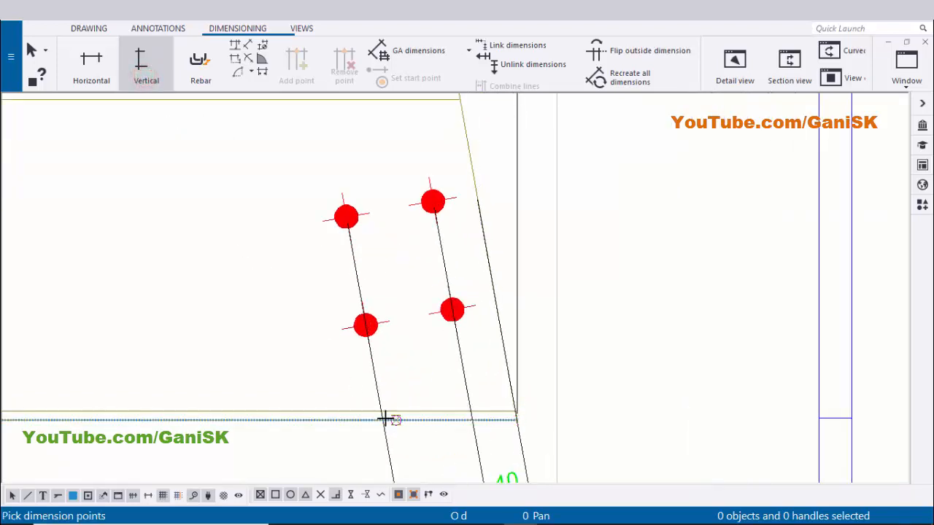
{"action": "scroll", "coordinate": [380, 420], "scroll_direction": "up", "scroll_amount": 1}
{"action": "middle_click_drag", "start_coordinate": [312, 398], "coordinate": [344, 386]}
{"action": "left_click", "coordinate": [334, 406]}
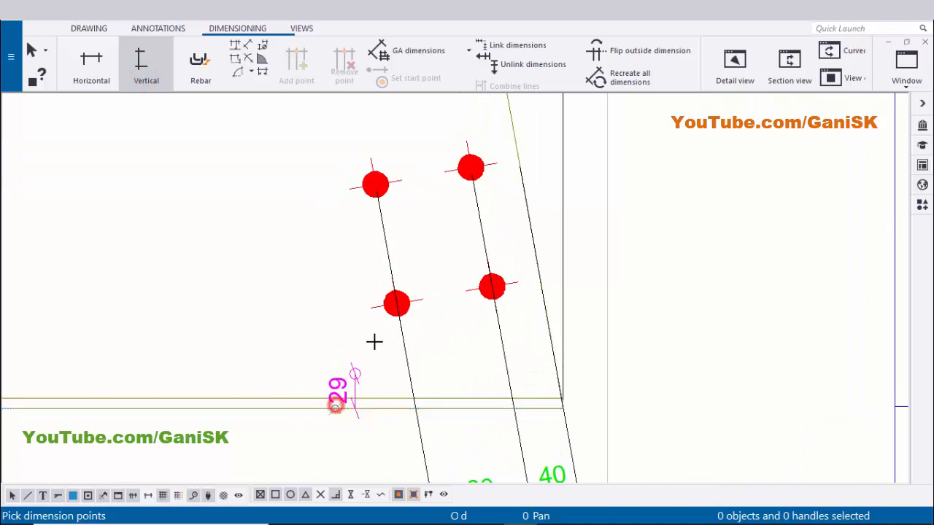
{"action": "left_click", "coordinate": [432, 301]}
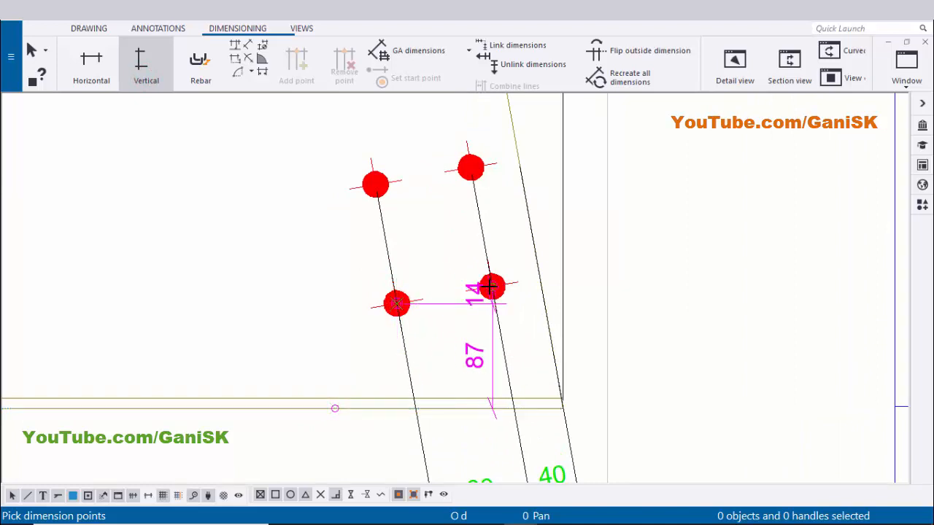
{"action": "left_click", "coordinate": [492, 285]}
{"action": "left_click", "coordinate": [375, 184]}
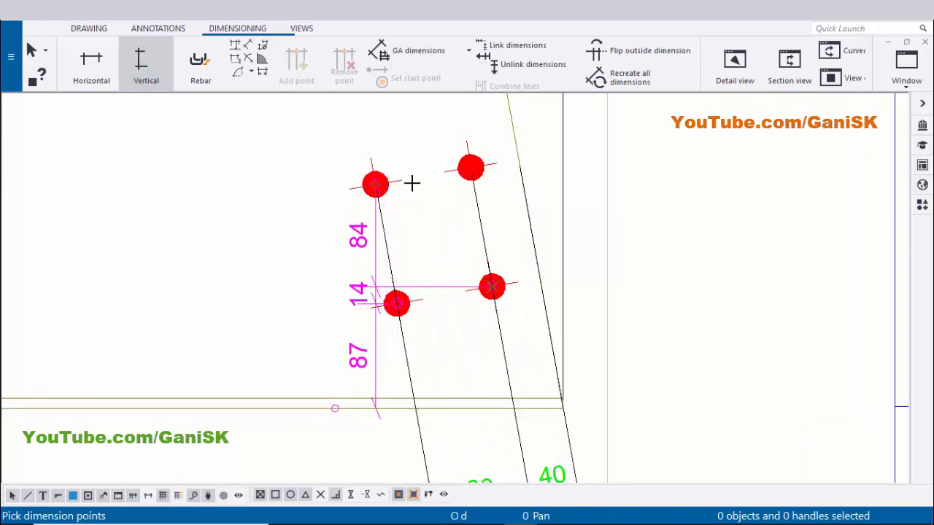
{"action": "left_click", "coordinate": [452, 169]}
{"action": "scroll", "coordinate": [328, 212], "scroll_direction": "down", "scroll_amount": 1}
{"action": "middle_click_drag", "start_coordinate": [374, 229], "coordinate": [489, 270]}
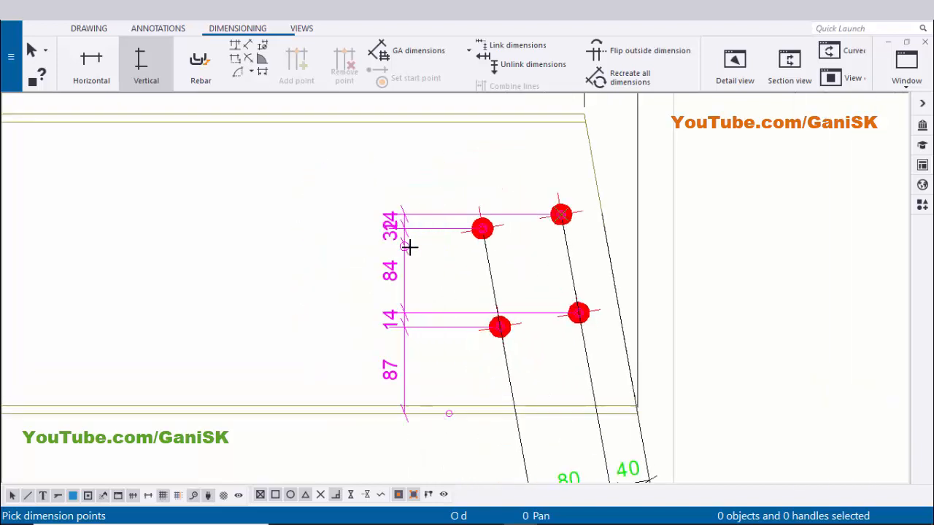
{"action": "middle_click", "coordinate": [411, 248]}
{"action": "scroll", "coordinate": [344, 252], "scroll_direction": "down", "scroll_amount": 2}
{"action": "right_click", "coordinate": [342, 223]}
{"action": "left_click", "coordinate": [350, 228]}
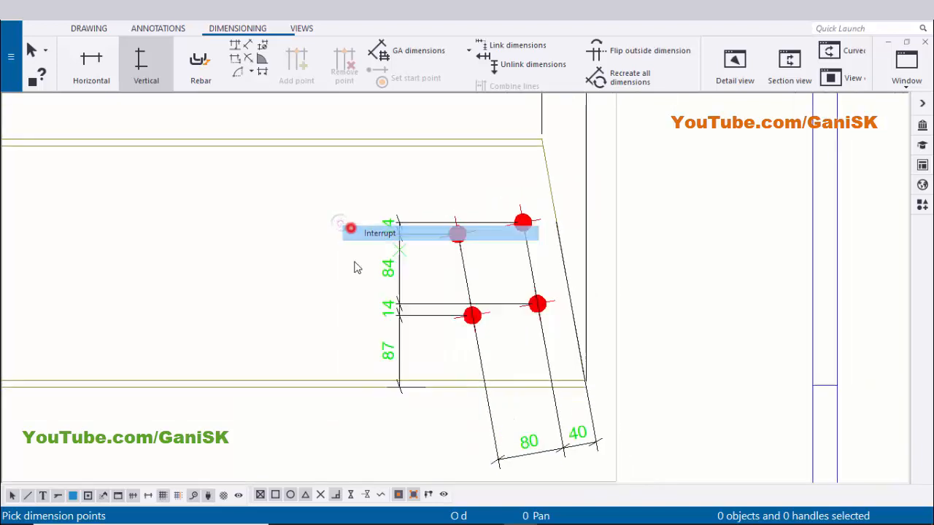
Select the right-end vertical bolt dimension chain and nudge it slightly sideways
{"action": "scroll", "coordinate": [392, 303], "scroll_direction": "up", "scroll_amount": 5}
{"action": "left_click", "coordinate": [392, 300]}
{"action": "left_click_drag", "start_coordinate": [383, 302], "coordinate": [394, 304]}
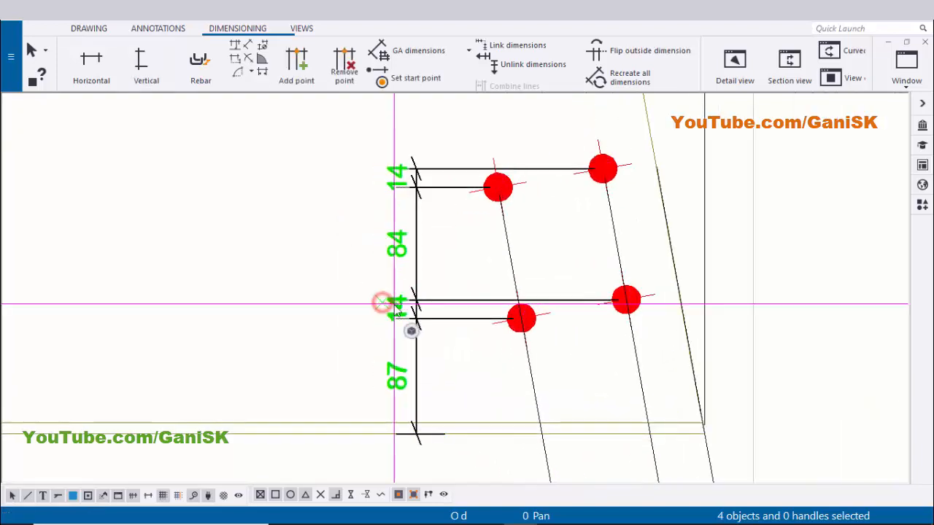
{"action": "left_click", "coordinate": [301, 303]}
Delete the angled bolt dimension below the beam's right end
{"action": "scroll", "coordinate": [390, 300], "scroll_direction": "down", "scroll_amount": 3}
{"action": "middle_click_drag", "start_coordinate": [507, 388], "coordinate": [475, 315]}
{"action": "scroll", "coordinate": [474, 315], "scroll_direction": "down", "scroll_amount": 5}
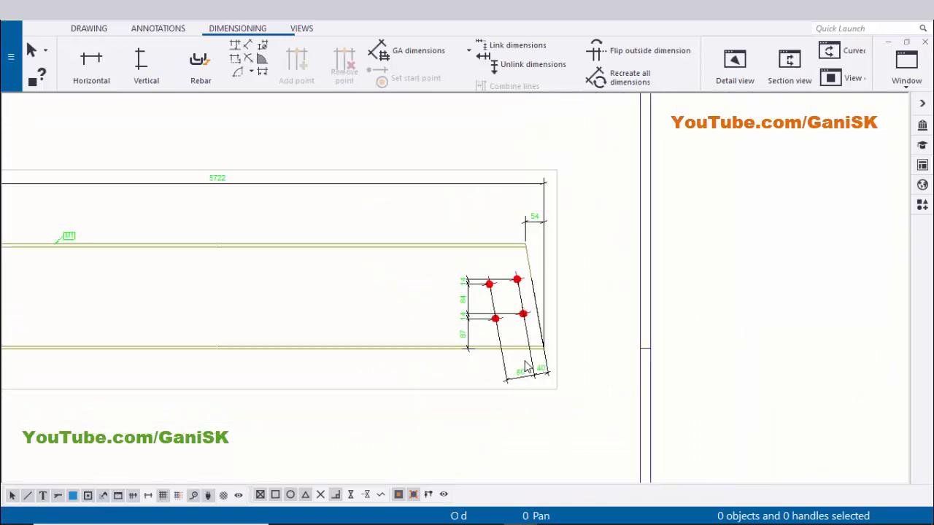
{"action": "scroll", "coordinate": [511, 362], "scroll_direction": "up", "scroll_amount": 2}
{"action": "scroll", "coordinate": [510, 362], "scroll_direction": "up", "scroll_amount": 4}
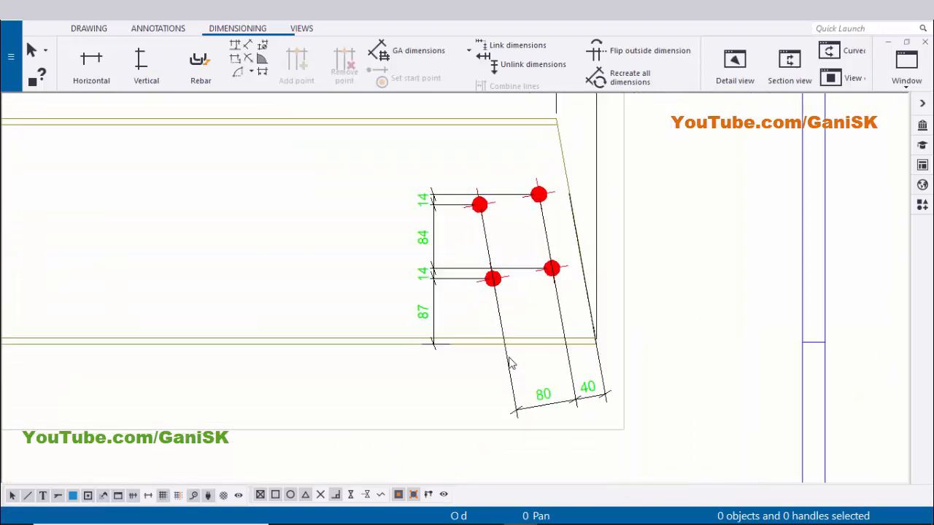
{"action": "left_click", "coordinate": [551, 399]}
{"action": "key", "text": "Delete"}
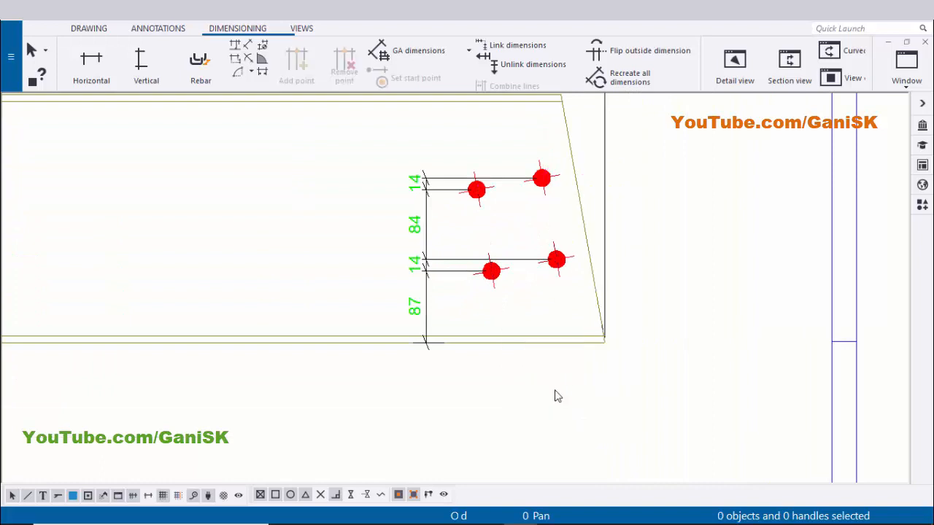
{"action": "scroll", "coordinate": [520, 364], "scroll_direction": "down", "scroll_amount": 5}
{"action": "scroll", "coordinate": [413, 234], "scroll_direction": "up", "scroll_amount": 4}
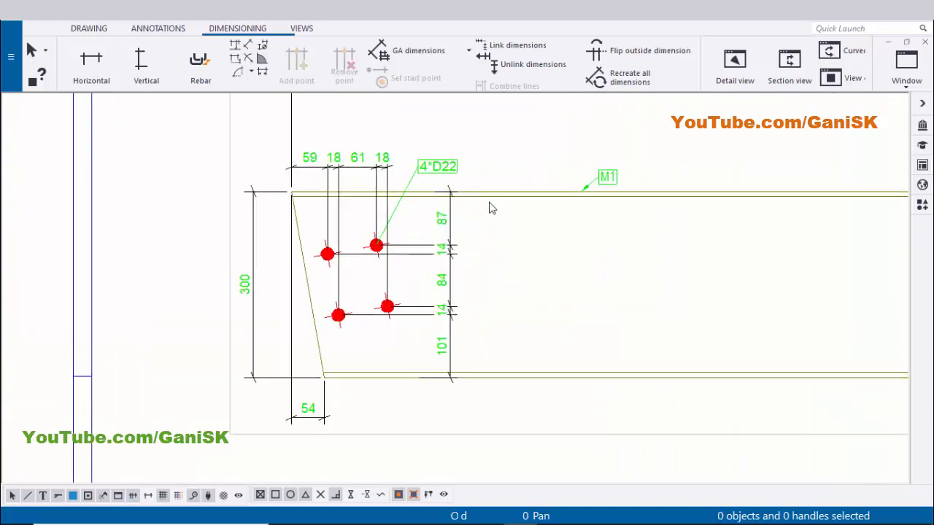
Add a vertical chain dimension at the beam's right end from the bottom flange through each bolt to the top flange, then interrupt the command
{"action": "scroll", "coordinate": [386, 266], "scroll_direction": "up", "scroll_amount": 2}
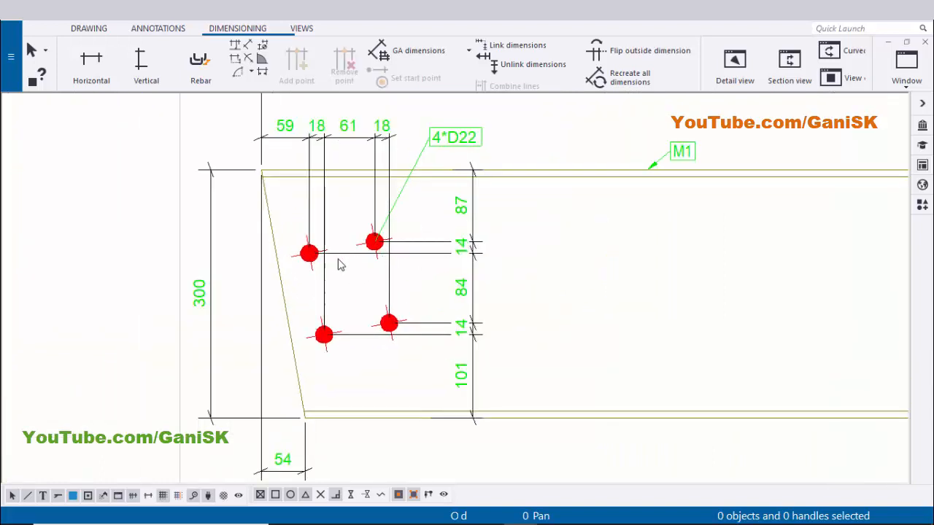
{"action": "scroll", "coordinate": [371, 262], "scroll_direction": "down", "scroll_amount": 1}
{"action": "scroll", "coordinate": [289, 302], "scroll_direction": "down", "scroll_amount": 5}
{"action": "middle_click_drag", "start_coordinate": [702, 302], "coordinate": [398, 299]}
{"action": "scroll", "coordinate": [722, 301], "scroll_direction": "down", "scroll_amount": 1}
{"action": "middle_click_drag", "start_coordinate": [723, 301], "coordinate": [552, 300]}
{"action": "scroll", "coordinate": [627, 293], "scroll_direction": "up", "scroll_amount": 4}
{"action": "left_click", "coordinate": [144, 65]}
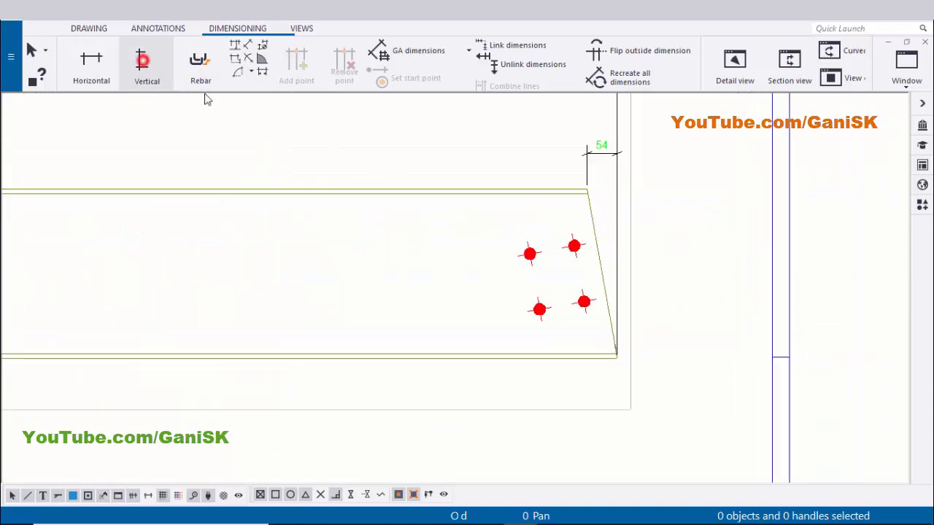
{"action": "scroll", "coordinate": [586, 314], "scroll_direction": "up", "scroll_amount": 3}
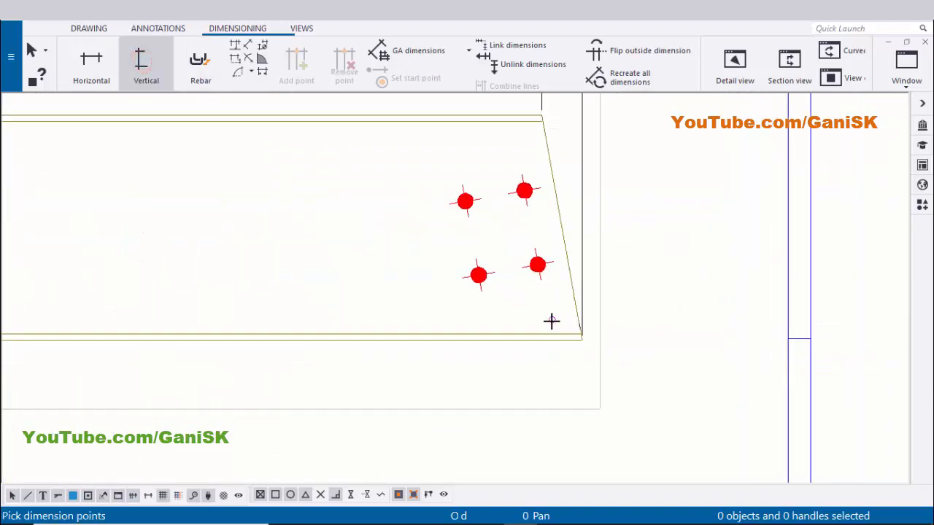
{"action": "left_click", "coordinate": [585, 344]}
{"action": "middle_click_drag", "start_coordinate": [374, 348], "coordinate": [499, 351]}
{"action": "left_click", "coordinate": [503, 348]}
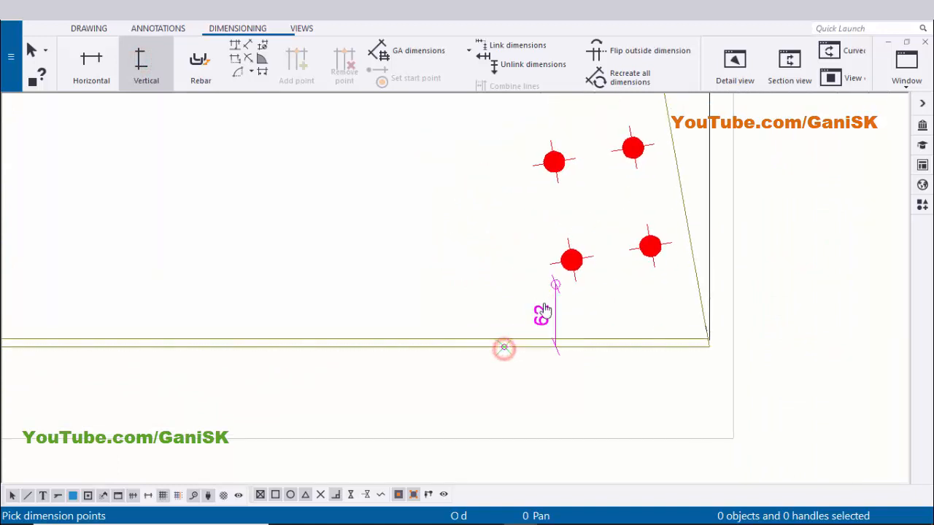
{"action": "middle_click_drag", "start_coordinate": [581, 262], "coordinate": [559, 316]}
{"action": "left_click", "coordinate": [555, 316]}
{"action": "scroll", "coordinate": [599, 311], "scroll_direction": "up", "scroll_amount": 1}
{"action": "scroll", "coordinate": [616, 312], "scroll_direction": "up", "scroll_amount": 1}
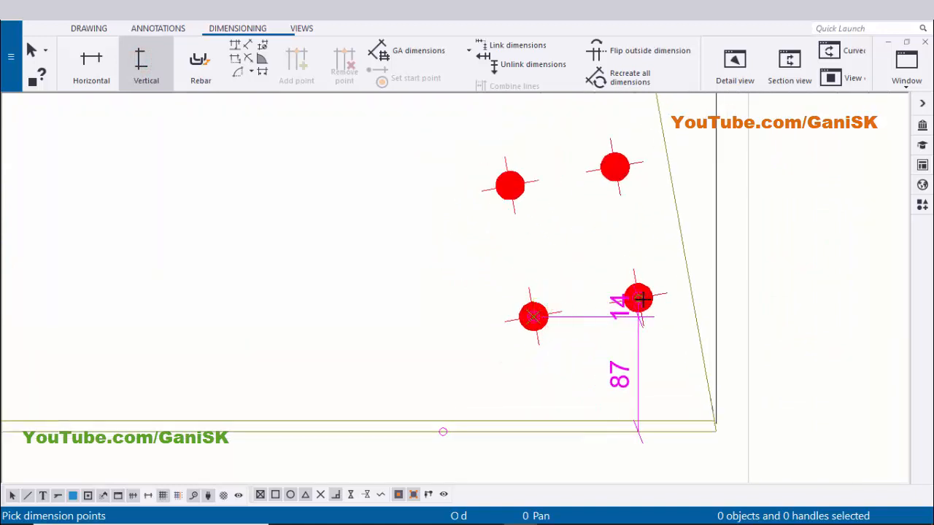
{"action": "left_click", "coordinate": [637, 295]}
{"action": "middle_click_drag", "start_coordinate": [552, 227], "coordinate": [587, 302]}
{"action": "scroll", "coordinate": [548, 264], "scroll_direction": "up", "scroll_amount": 1}
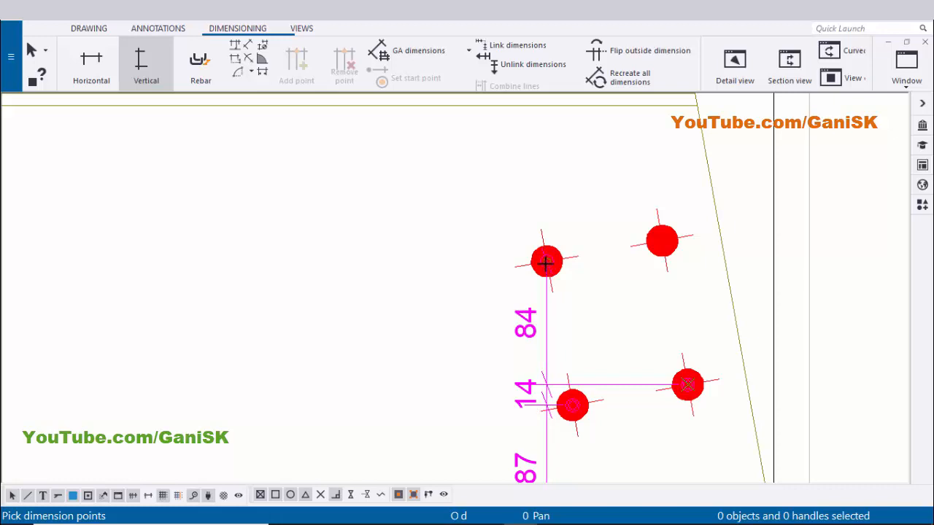
{"action": "left_click", "coordinate": [546, 260]}
{"action": "left_click", "coordinate": [666, 241]}
{"action": "scroll", "coordinate": [577, 243], "scroll_direction": "down", "scroll_amount": 3}
{"action": "middle_click_drag", "start_coordinate": [544, 236], "coordinate": [607, 330]}
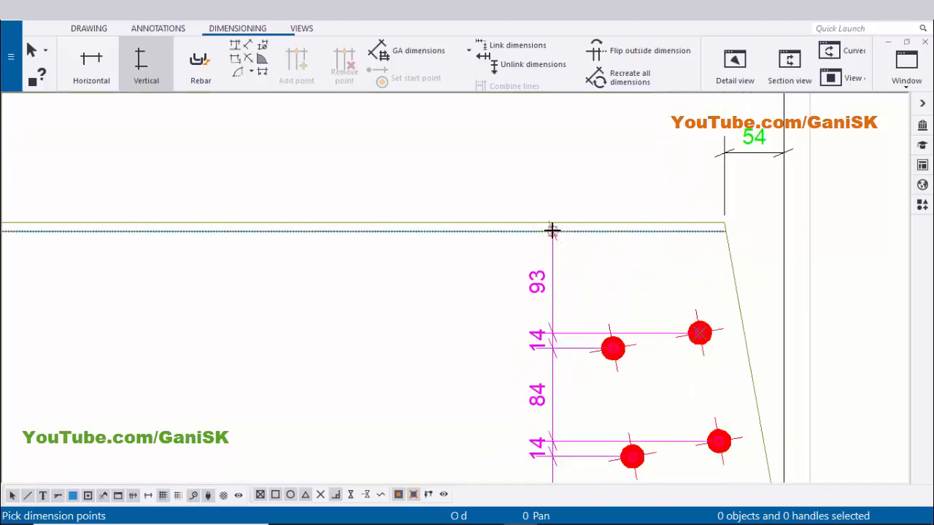
{"action": "scroll", "coordinate": [559, 221], "scroll_direction": "up", "scroll_amount": 3}
{"action": "left_click", "coordinate": [559, 223]}
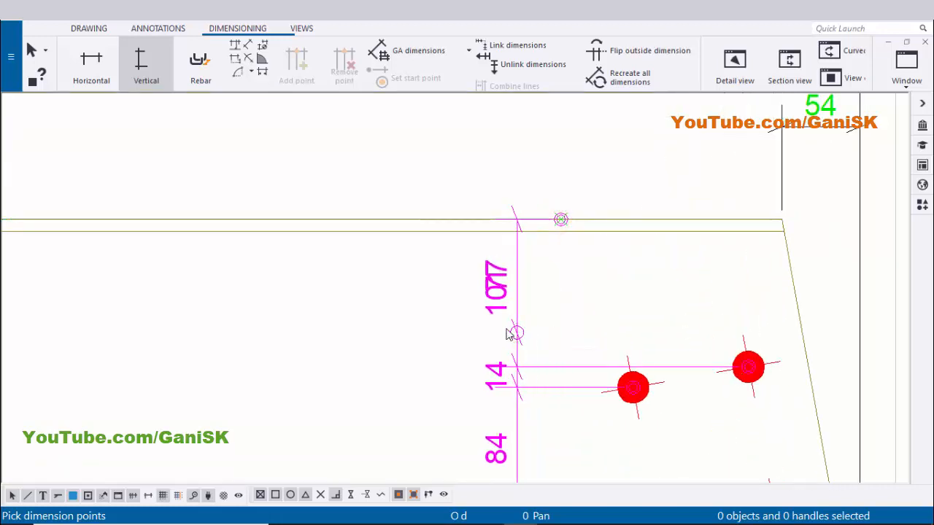
{"action": "middle_click", "coordinate": [515, 332]}
{"action": "scroll", "coordinate": [517, 329], "scroll_direction": "down", "scroll_amount": 4}
{"action": "right_click", "coordinate": [546, 210]}
{"action": "left_click", "coordinate": [560, 219]}
{"action": "scroll", "coordinate": [525, 380], "scroll_direction": "up", "scroll_amount": 4}
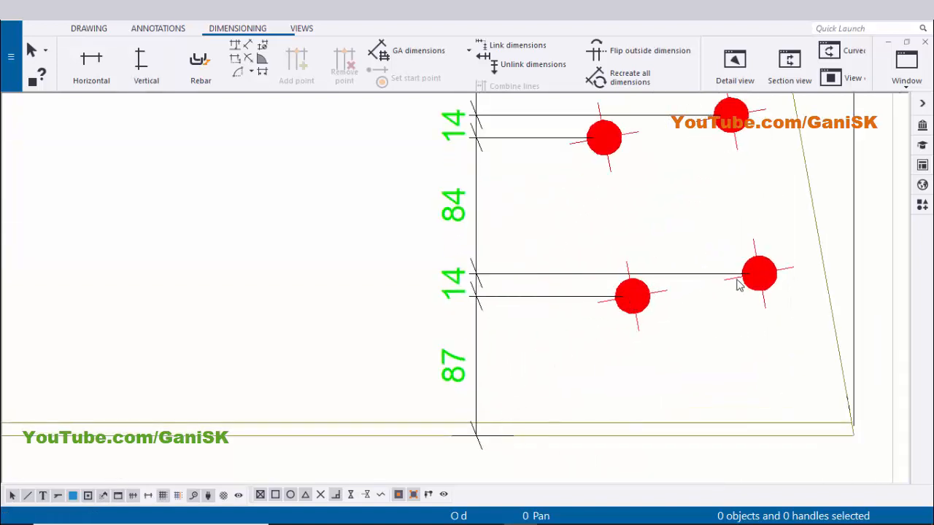
Add a horizontal chain dimension below the beam's right end from the bottom end corner through each bolt column
{"action": "middle_click_drag", "start_coordinate": [595, 221], "coordinate": [590, 252]}
{"action": "scroll", "coordinate": [521, 188], "scroll_direction": "down", "scroll_amount": 2}
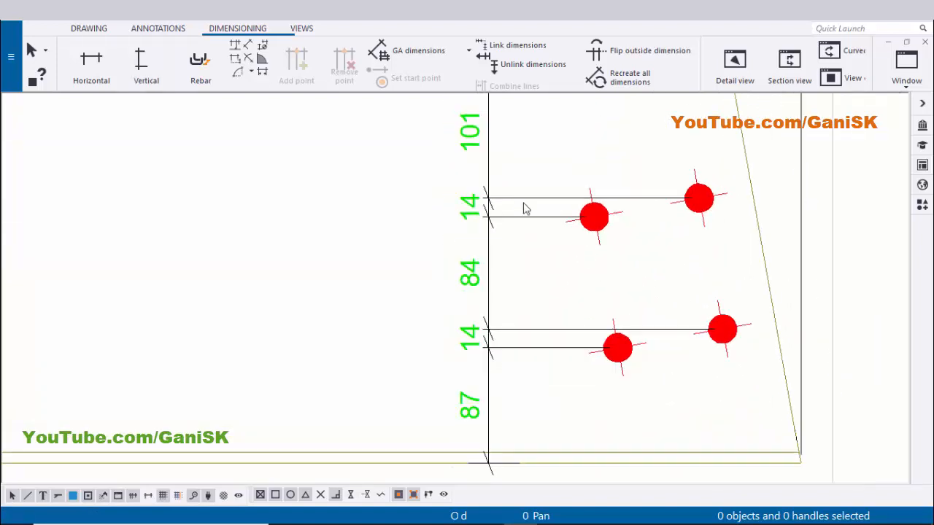
{"action": "mouse_move", "coordinate": [522, 202]}
{"action": "middle_mouse_down"}
{"action": "mouse_move", "coordinate": [526, 277]}
{"action": "mouse_move", "coordinate": [450, 300]}
{"action": "middle_mouse_up"}
{"action": "scroll", "coordinate": [505, 273], "scroll_direction": "down", "scroll_amount": 7}
{"action": "scroll", "coordinate": [529, 352], "scroll_direction": "up", "scroll_amount": 2}
{"action": "mouse_move", "coordinate": [508, 375]}
{"action": "middle_mouse_down"}
{"action": "mouse_move", "coordinate": [497, 331]}
{"action": "mouse_move", "coordinate": [516, 361]}
{"action": "middle_mouse_up"}
{"action": "scroll", "coordinate": [499, 303], "scroll_direction": "down", "scroll_amount": 1}
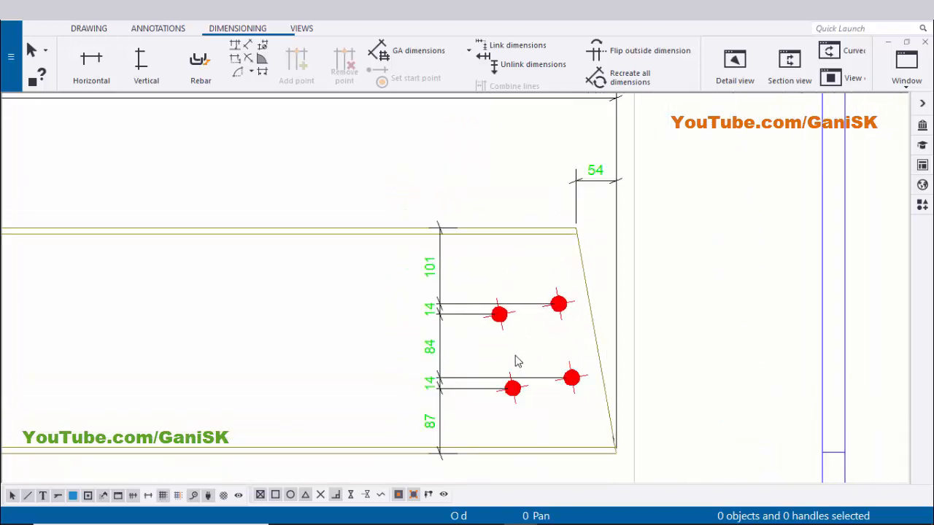
{"action": "scroll", "coordinate": [492, 305], "scroll_direction": "down", "scroll_amount": 5}
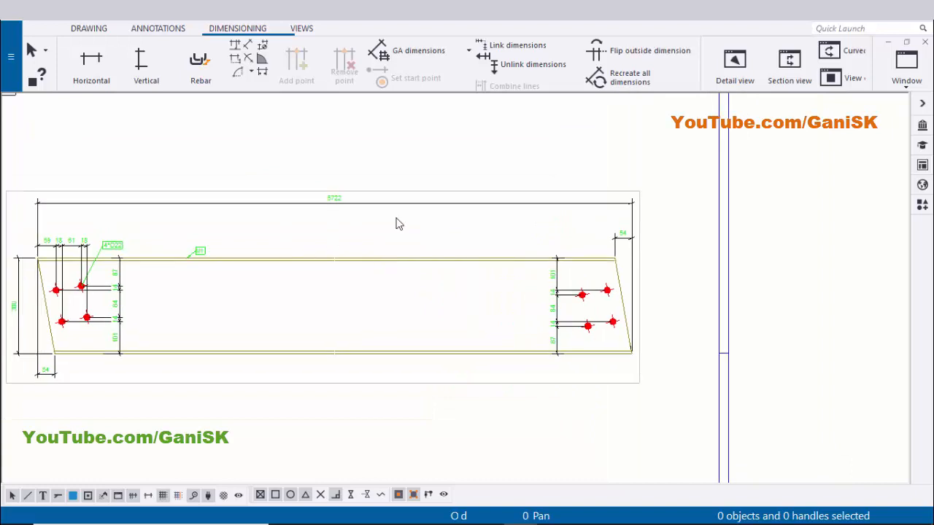
{"action": "left_click", "coordinate": [91, 65]}
{"action": "scroll", "coordinate": [615, 252], "scroll_direction": "up", "scroll_amount": 5}
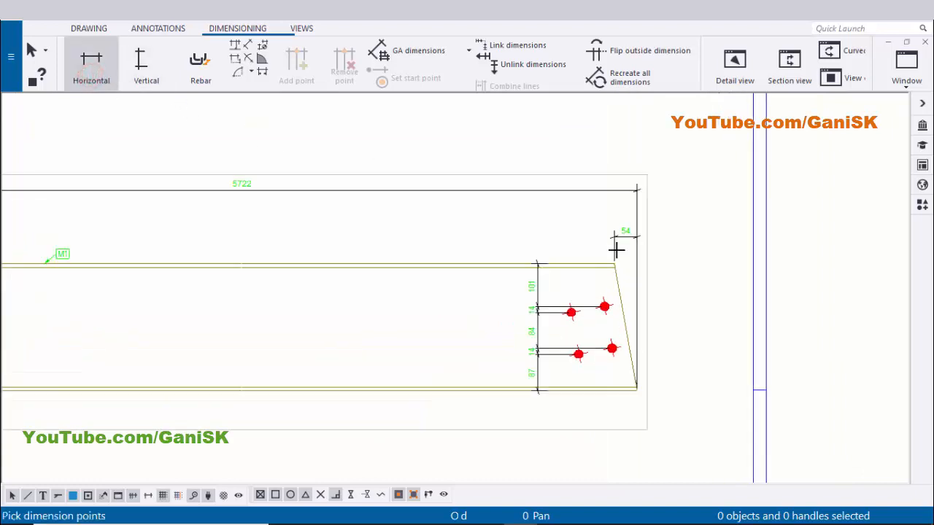
{"action": "scroll", "coordinate": [617, 269], "scroll_direction": "up", "scroll_amount": 4}
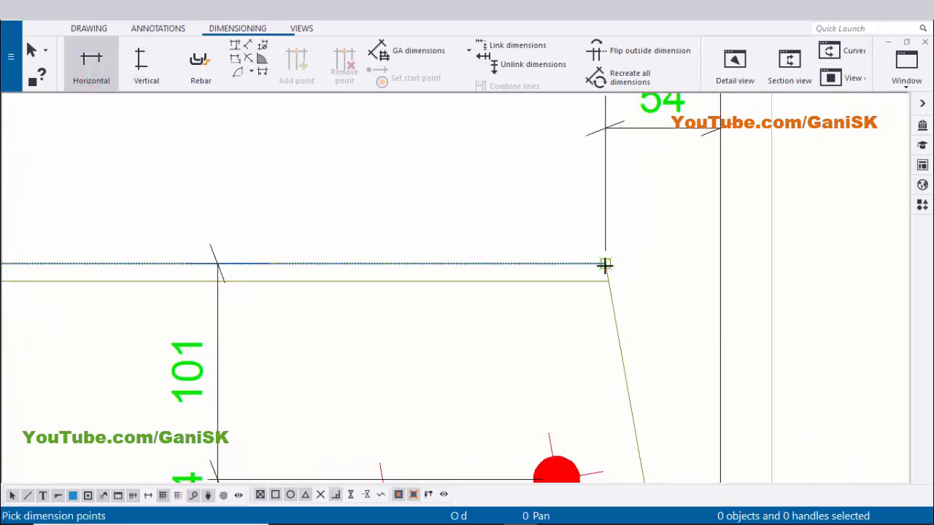
{"action": "scroll", "coordinate": [605, 264], "scroll_direction": "down", "scroll_amount": 10}
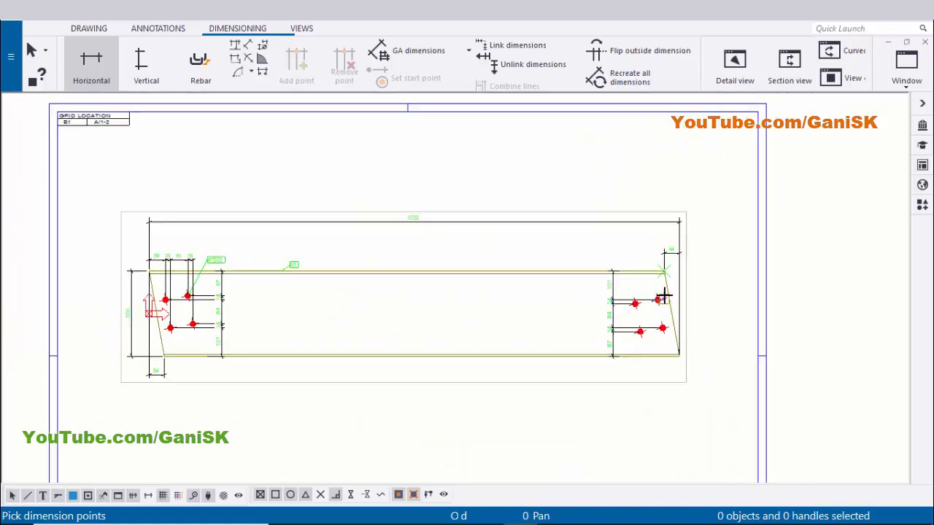
{"action": "scroll", "coordinate": [663, 296], "scroll_direction": "up", "scroll_amount": 2}
{"action": "scroll", "coordinate": [661, 326], "scroll_direction": "up", "scroll_amount": 5}
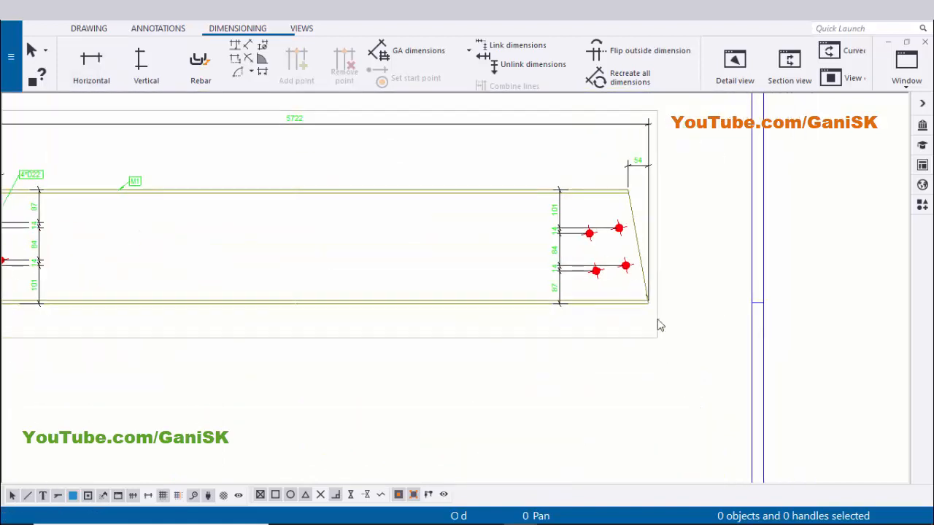
{"action": "scroll", "coordinate": [625, 291], "scroll_direction": "down", "scroll_amount": 2}
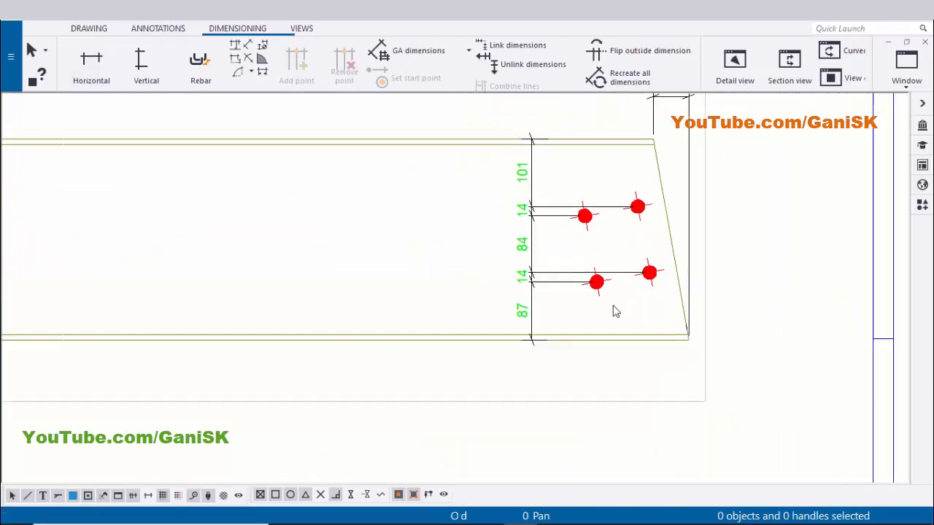
{"action": "left_click", "coordinate": [97, 73]}
{"action": "scroll", "coordinate": [690, 337], "scroll_direction": "up", "scroll_amount": 3}
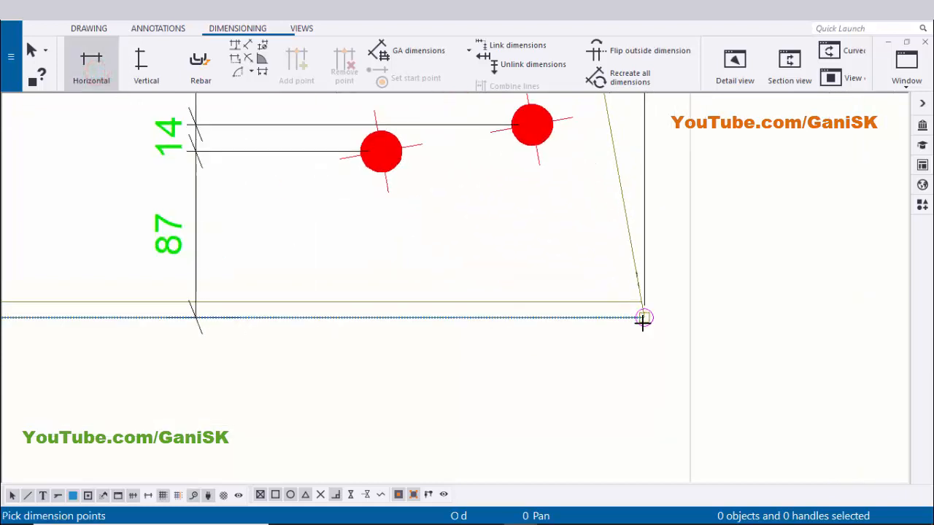
{"action": "left_click", "coordinate": [642, 319]}
{"action": "scroll", "coordinate": [643, 319], "scroll_direction": "down", "scroll_amount": 2}
{"action": "scroll", "coordinate": [588, 261], "scroll_direction": "up", "scroll_amount": 1}
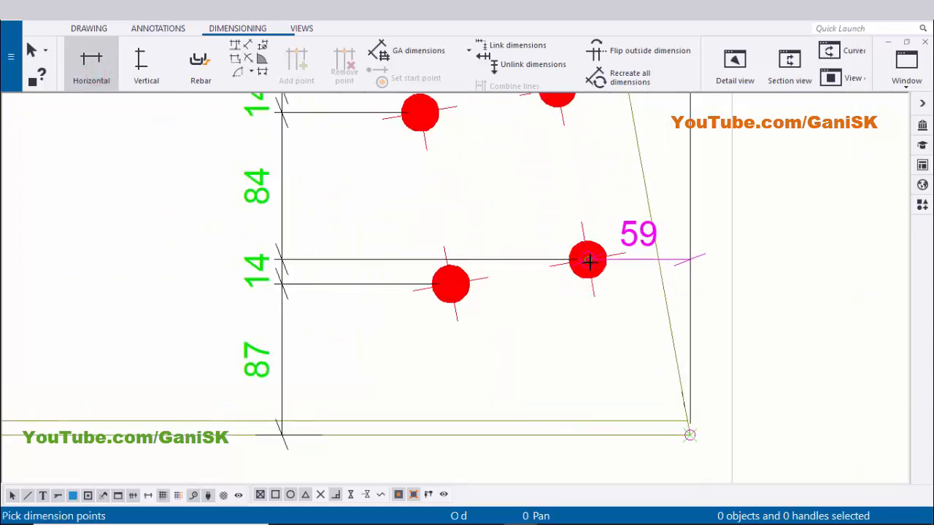
{"action": "left_click", "coordinate": [588, 259]}
{"action": "middle_click_drag", "start_coordinate": [582, 203], "coordinate": [581, 309]}
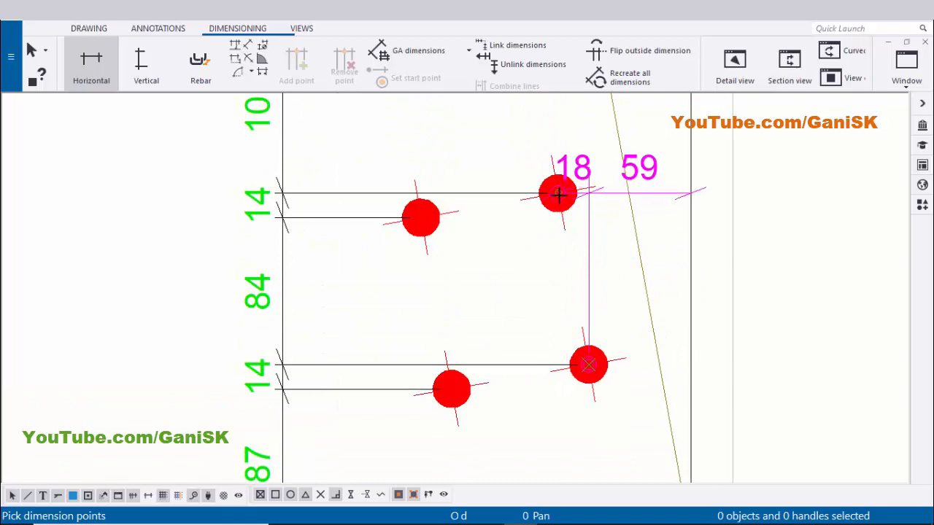
{"action": "left_click", "coordinate": [559, 194]}
{"action": "middle_click_drag", "start_coordinate": [531, 327], "coordinate": [594, 286]}
{"action": "scroll", "coordinate": [529, 327], "scroll_direction": "up", "scroll_amount": 1}
{"action": "left_click", "coordinate": [517, 353]}
{"action": "middle_click_drag", "start_coordinate": [484, 209], "coordinate": [500, 282]}
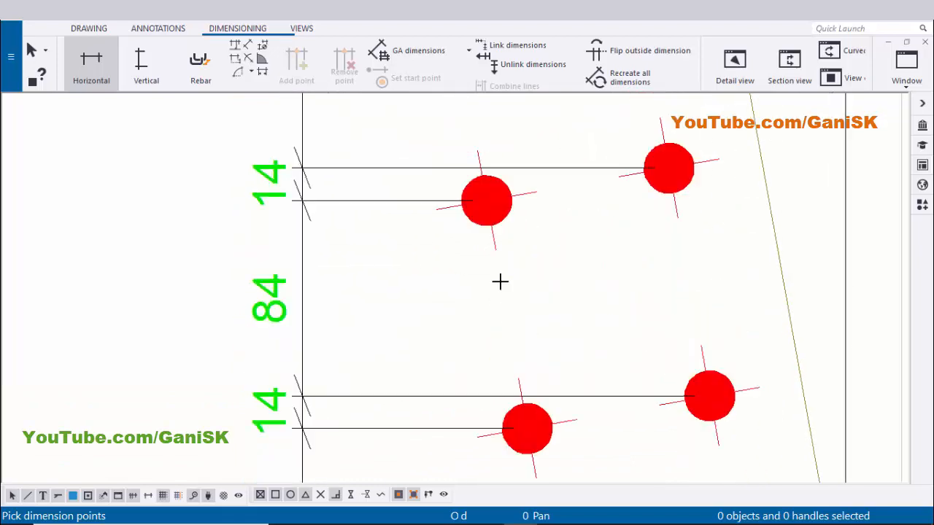
{"action": "left_click", "coordinate": [485, 198]}
{"action": "scroll", "coordinate": [544, 279], "scroll_direction": "down", "scroll_amount": 5}
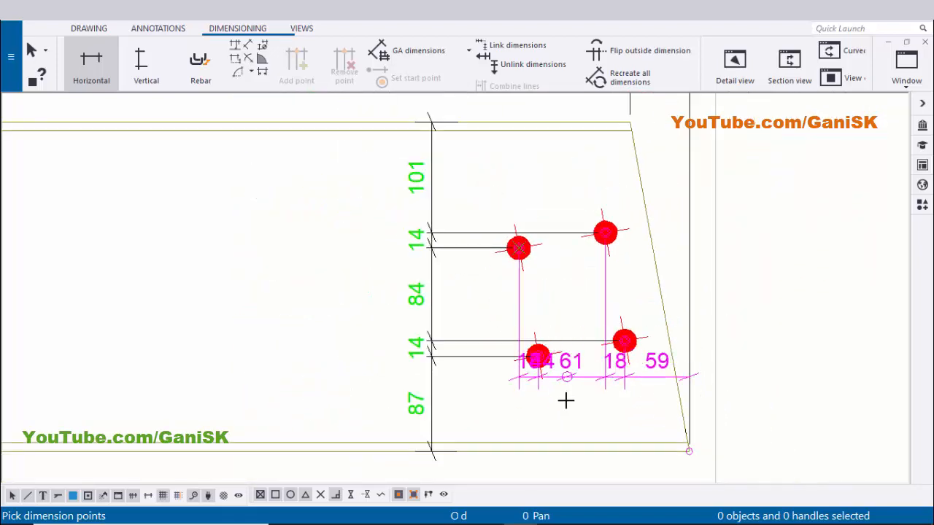
{"action": "middle_click", "coordinate": [537, 339]}
{"action": "left_click", "coordinate": [521, 359]}
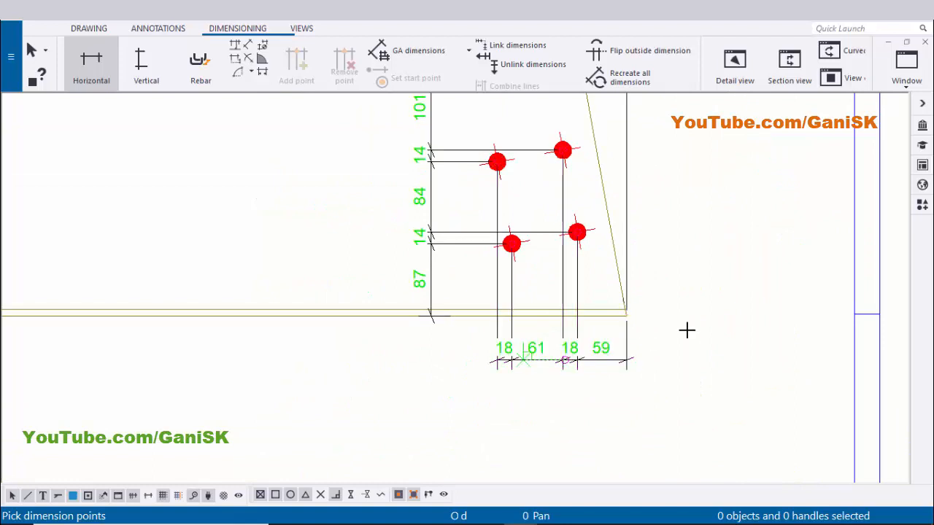
{"action": "scroll", "coordinate": [726, 324], "scroll_direction": "down", "scroll_amount": 2}
{"action": "scroll", "coordinate": [661, 342], "scroll_direction": "down", "scroll_amount": 1}
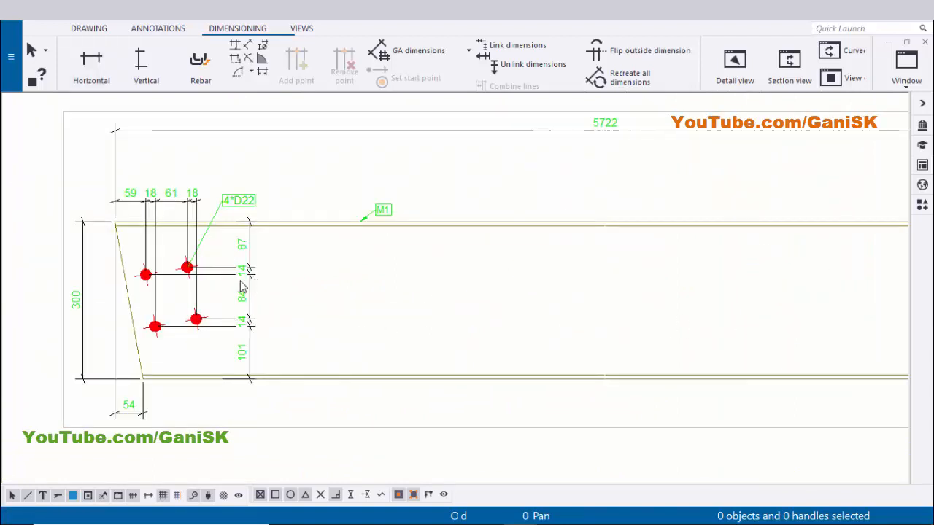
Add a bolt mark to the right-end bolt group using applied mark properties and move it above the beam's top flange
{"action": "scroll", "coordinate": [474, 346], "scroll_direction": "down", "scroll_amount": 8}
{"action": "scroll", "coordinate": [692, 353], "scroll_direction": "up", "scroll_amount": 10}
{"action": "scroll", "coordinate": [694, 355], "scroll_direction": "down", "scroll_amount": 3}
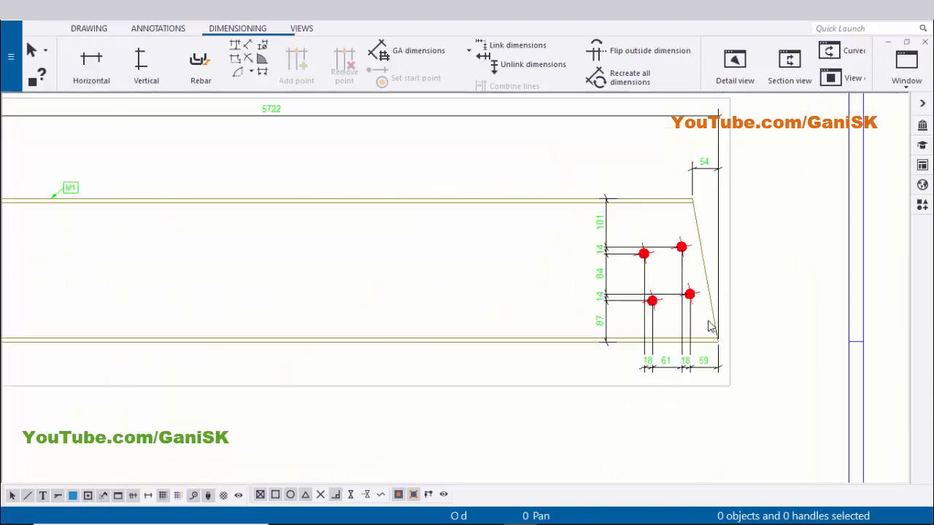
{"action": "middle_click_drag", "start_coordinate": [689, 235], "coordinate": [641, 313]}
{"action": "scroll", "coordinate": [640, 315], "scroll_direction": "up", "scroll_amount": 3}
{"action": "scroll", "coordinate": [640, 315], "scroll_direction": "up", "scroll_amount": 4}
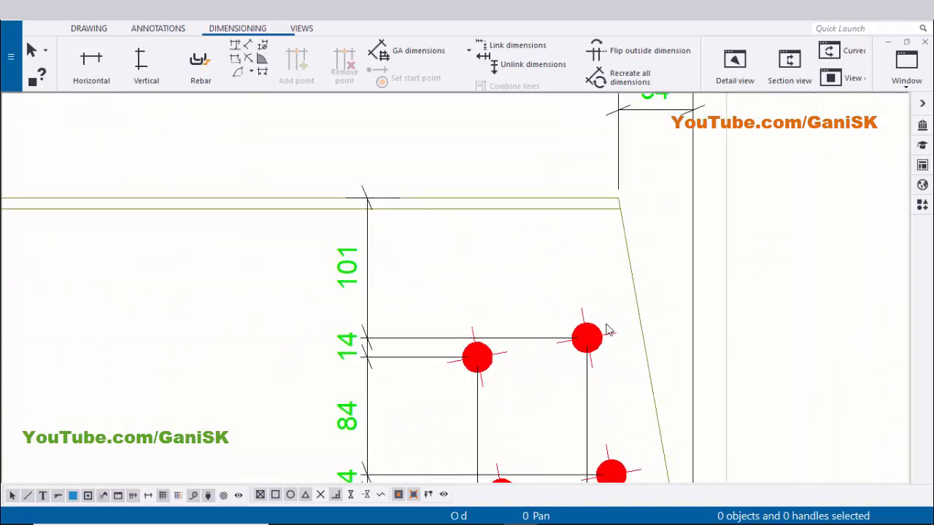
{"action": "scroll", "coordinate": [596, 333], "scroll_direction": "up", "scroll_amount": 5}
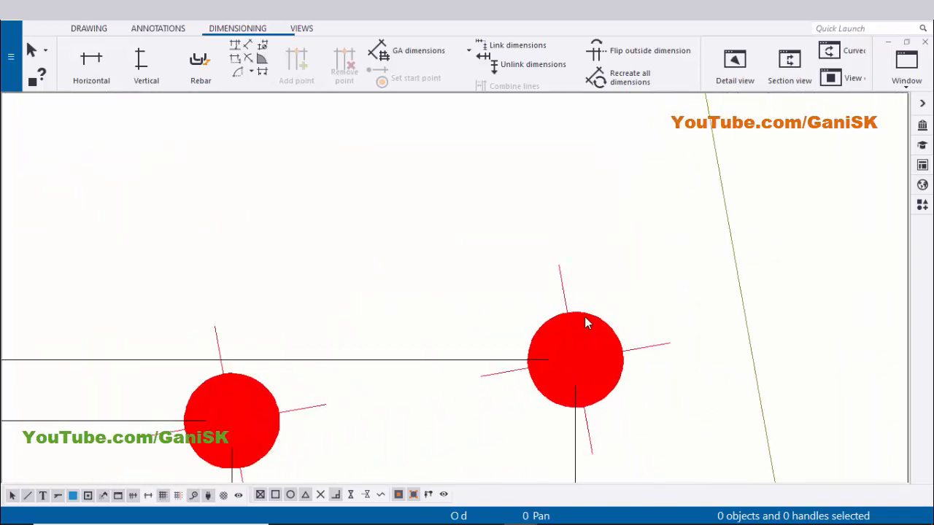
{"action": "left_click", "coordinate": [617, 347]}
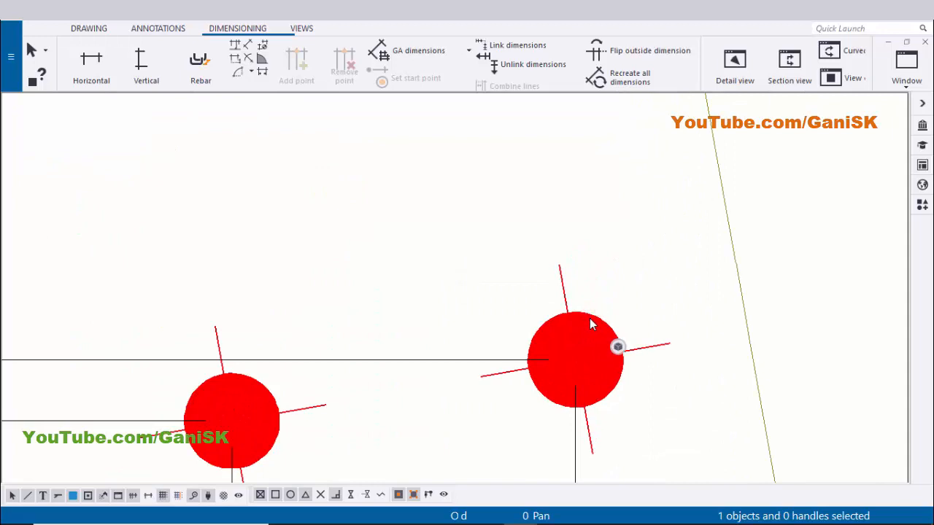
{"action": "right_click", "coordinate": [617, 346]}
{"action": "mouse_move", "coordinate": [681, 188]}
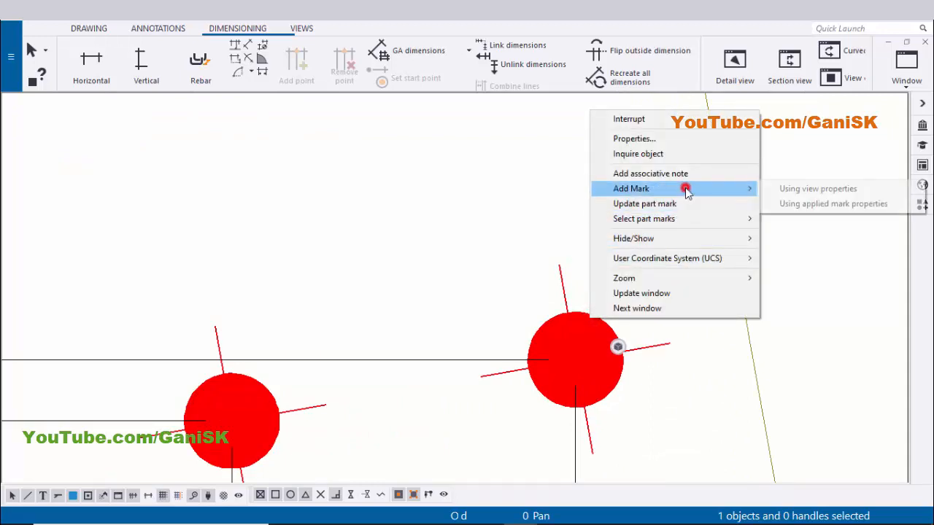
{"action": "left_click", "coordinate": [830, 202]}
{"action": "scroll", "coordinate": [794, 286], "scroll_direction": "down", "scroll_amount": 2}
{"action": "scroll", "coordinate": [658, 269], "scroll_direction": "down", "scroll_amount": 1}
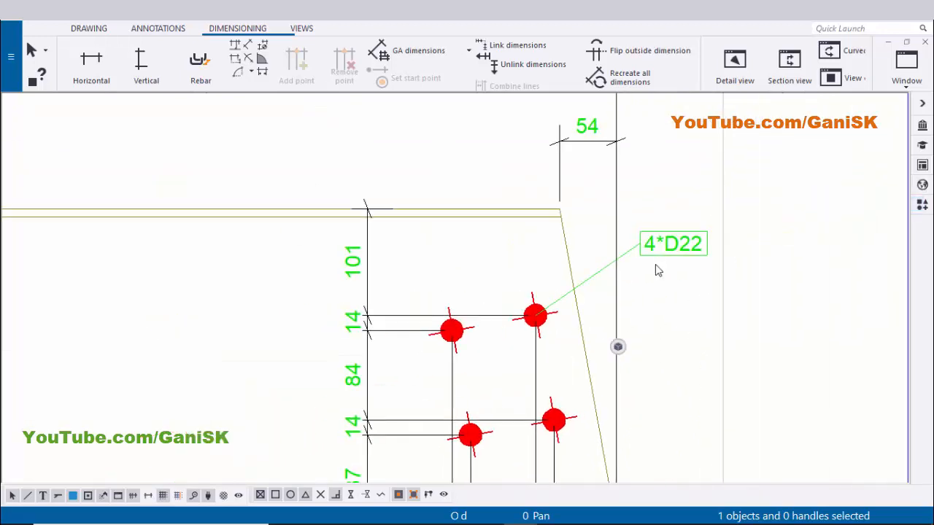
{"action": "scroll", "coordinate": [685, 241], "scroll_direction": "up", "scroll_amount": 1}
{"action": "left_click_drag", "start_coordinate": [691, 239], "coordinate": [416, 148]}
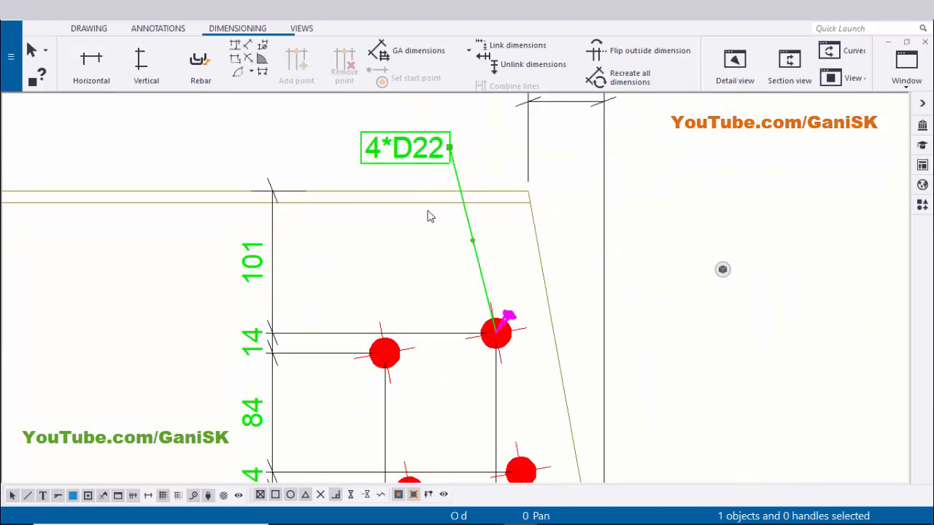
{"action": "middle_click_drag", "start_coordinate": [405, 162], "coordinate": [548, 200]}
Open the bolt mark's properties and set its leader line arrow to an arrowhead, then apply and confirm
{"action": "scroll", "coordinate": [556, 185], "scroll_direction": "up", "scroll_amount": 1}
{"action": "double_click", "coordinate": [562, 191]}
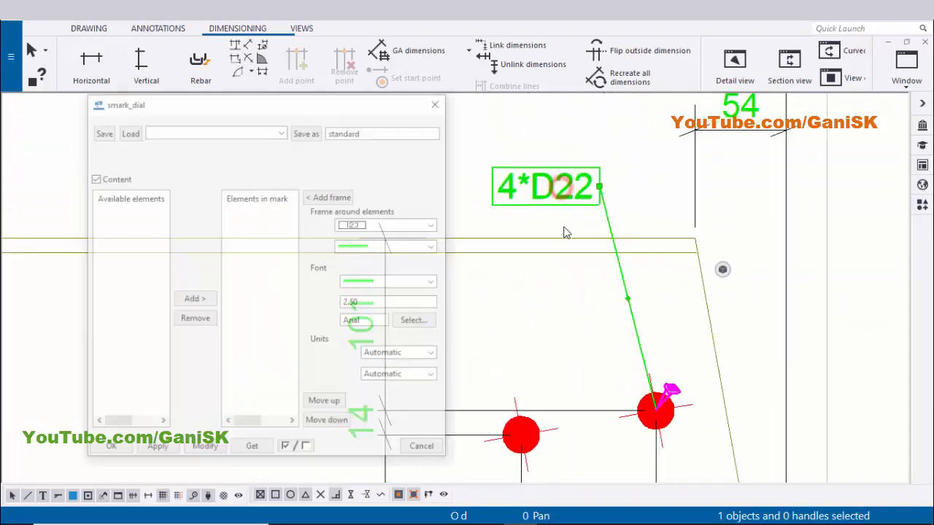
{"action": "mouse_move", "coordinate": [654, 410]}
{"action": "middle_mouse_down"}
{"action": "mouse_move", "coordinate": [635, 373]}
{"action": "mouse_move", "coordinate": [631, 305]}
{"action": "middle_mouse_up"}
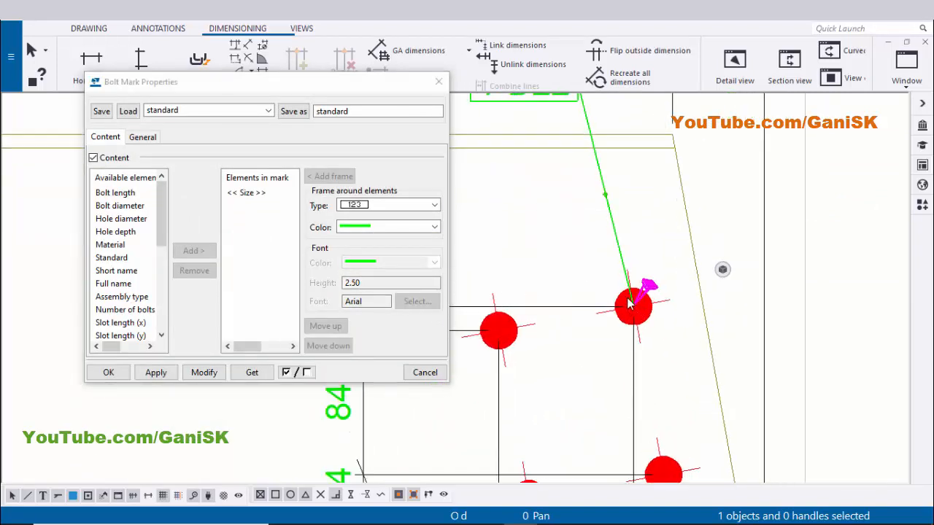
{"action": "left_click", "coordinate": [144, 139]}
{"action": "left_click", "coordinate": [155, 259]}
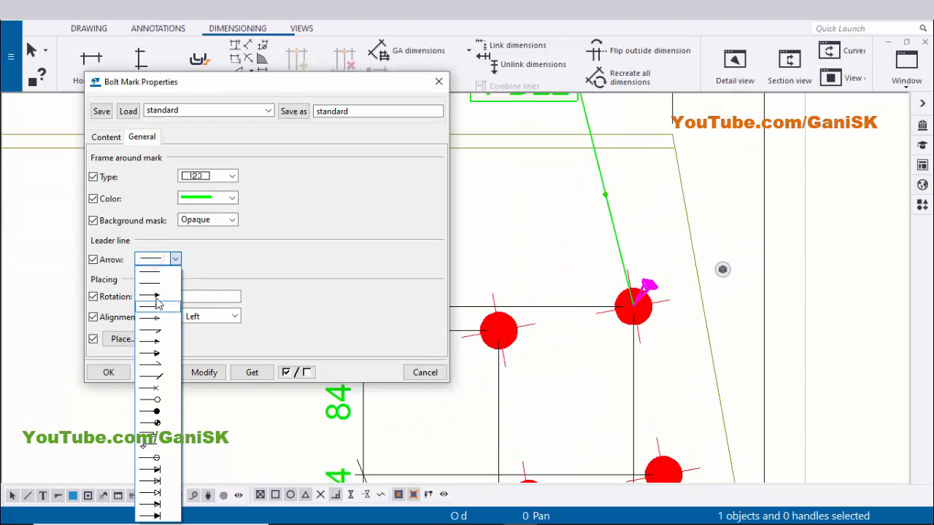
{"action": "left_click", "coordinate": [157, 296]}
{"action": "left_click", "coordinate": [204, 373]}
{"action": "left_click", "coordinate": [154, 374]}
{"action": "left_click", "coordinate": [108, 372]}
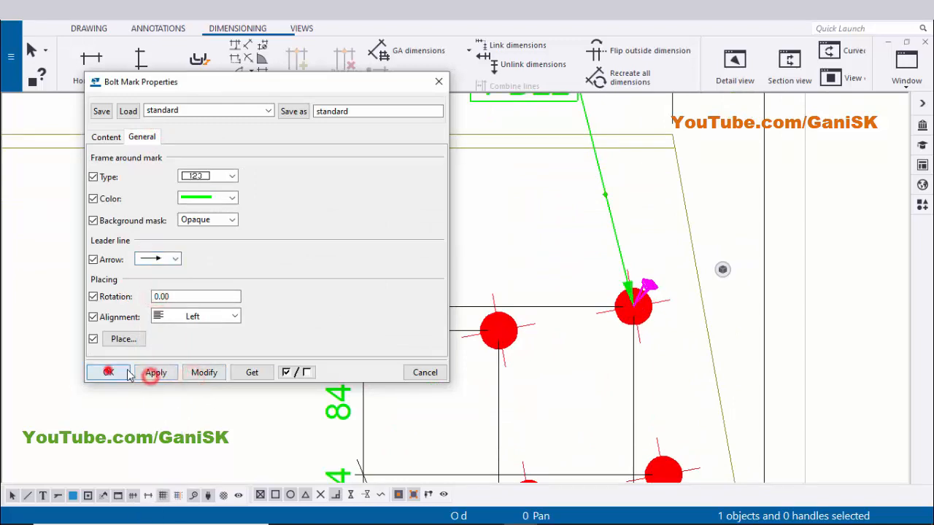
Open the left-end bolt mark's properties, set its leader line arrow to an arrowhead, then apply and confirm
{"action": "scroll", "coordinate": [485, 354], "scroll_direction": "down", "scroll_amount": 3}
{"action": "mouse_move", "coordinate": [512, 336]}
{"action": "middle_mouse_down"}
{"action": "mouse_move", "coordinate": [550, 325]}
{"action": "mouse_move", "coordinate": [886, 325]}
{"action": "middle_mouse_up"}
{"action": "middle_click_drag", "start_coordinate": [459, 323], "coordinate": [889, 323]}
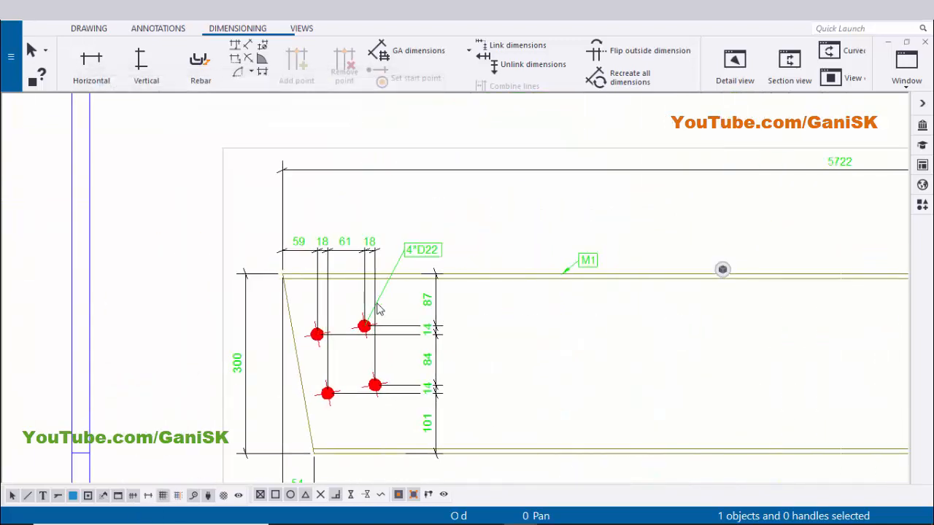
{"action": "scroll", "coordinate": [378, 310], "scroll_direction": "up", "scroll_amount": 4}
{"action": "double_click", "coordinate": [434, 255]}
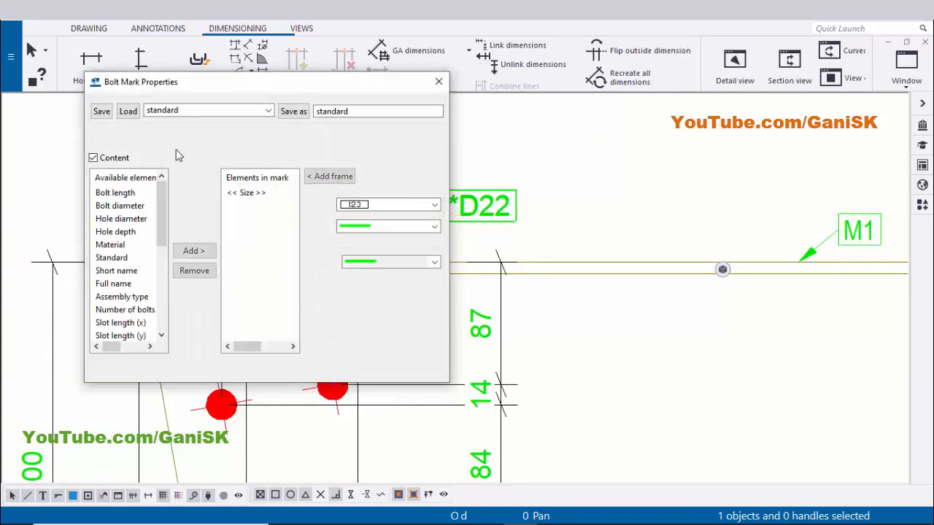
{"action": "left_click", "coordinate": [141, 136]}
{"action": "left_click", "coordinate": [156, 259]}
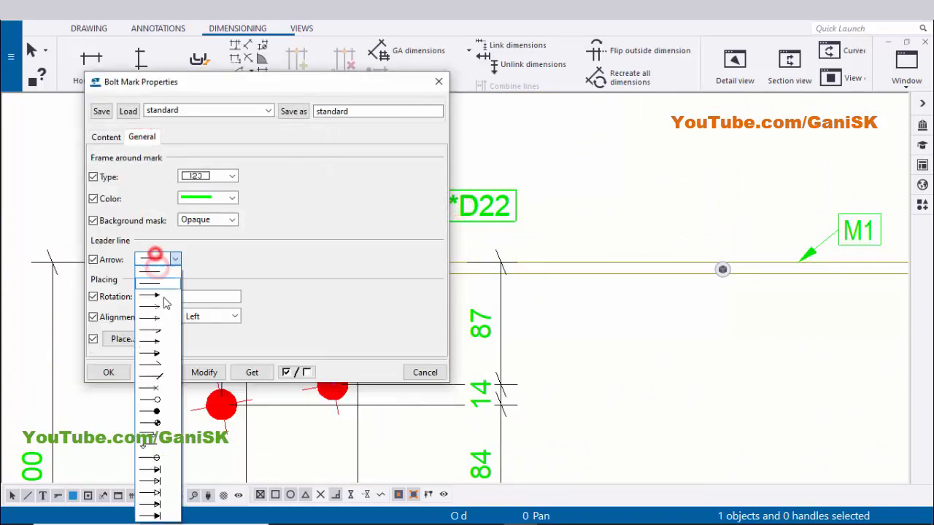
{"action": "left_click", "coordinate": [154, 296]}
{"action": "left_click", "coordinate": [203, 373]}
{"action": "left_click", "coordinate": [150, 374]}
{"action": "left_click", "coordinate": [99, 372]}
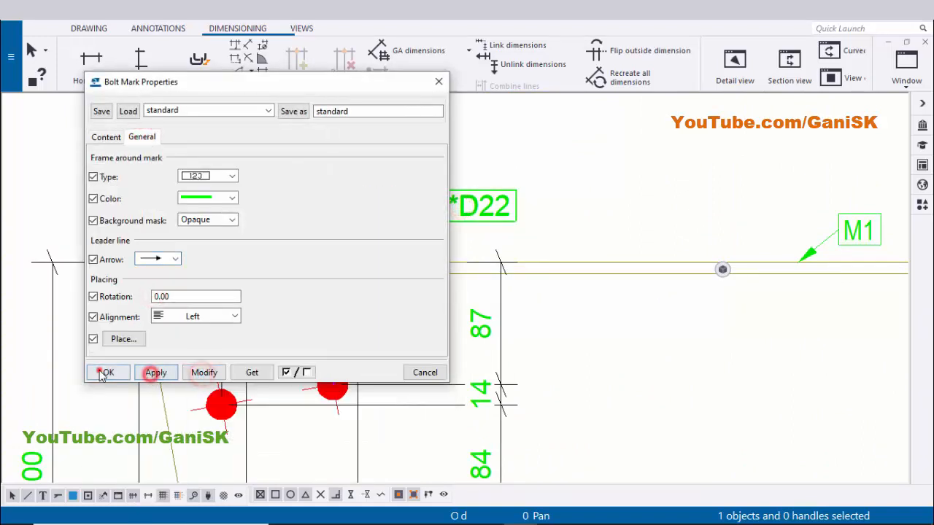
Review the whole beam drawing with dimensions and bolt marks at both ends
{"action": "left_click", "coordinate": [639, 192]}
{"action": "scroll", "coordinate": [496, 254], "scroll_direction": "down", "scroll_amount": 5}
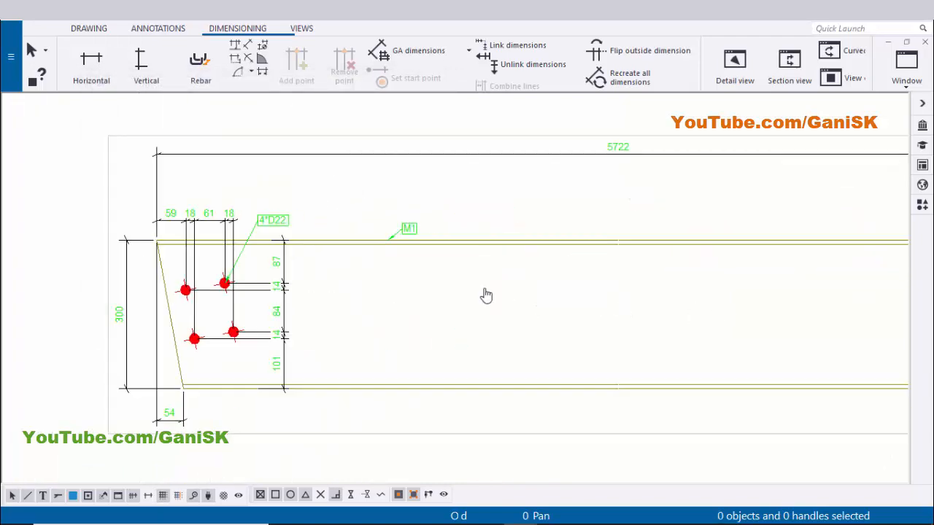
{"action": "middle_click_drag", "start_coordinate": [485, 295], "coordinate": [263, 285]}
{"action": "scroll", "coordinate": [698, 306], "scroll_direction": "down", "scroll_amount": 4}
{"action": "scroll", "coordinate": [801, 277], "scroll_direction": "up", "scroll_amount": 3}
{"action": "middle_click_drag", "start_coordinate": [654, 273], "coordinate": [748, 311]}
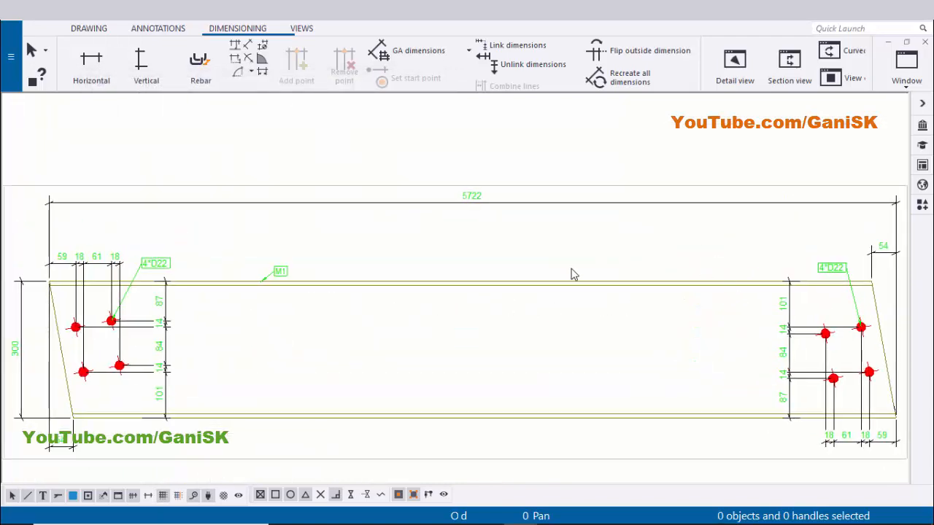
{"action": "scroll", "coordinate": [635, 259], "scroll_direction": "up", "scroll_amount": 5}
Reposition the end dimensions around the beam's corners, including nudging the beam's overall height dimension
{"action": "left_click", "coordinate": [664, 257]}
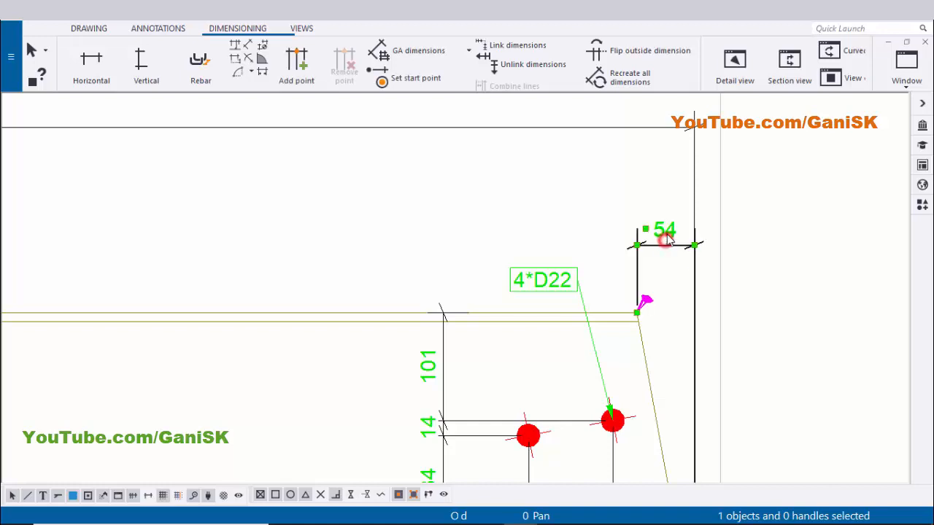
{"action": "left_click", "coordinate": [604, 209]}
{"action": "scroll", "coordinate": [717, 250], "scroll_direction": "down", "scroll_amount": 4}
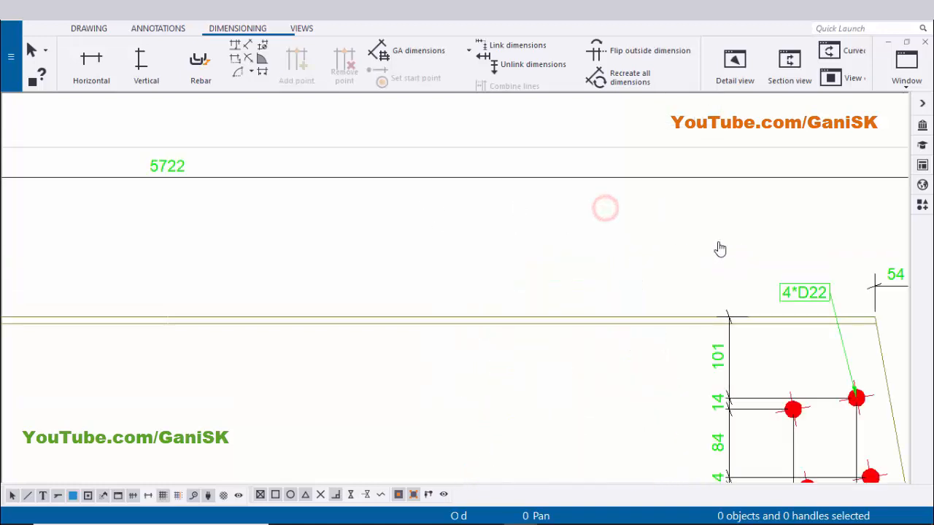
{"action": "scroll", "coordinate": [480, 214], "scroll_direction": "down", "scroll_amount": 1}
{"action": "left_click", "coordinate": [482, 201]}
{"action": "left_click_drag", "start_coordinate": [504, 199], "coordinate": [504, 231]}
{"action": "left_click", "coordinate": [469, 257]}
{"action": "scroll", "coordinate": [510, 256], "scroll_direction": "down", "scroll_amount": 1}
{"action": "middle_click_drag", "start_coordinate": [469, 246], "coordinate": [583, 227]}
{"action": "scroll", "coordinate": [226, 379], "scroll_direction": "up", "scroll_amount": 4}
{"action": "left_click", "coordinate": [203, 370]}
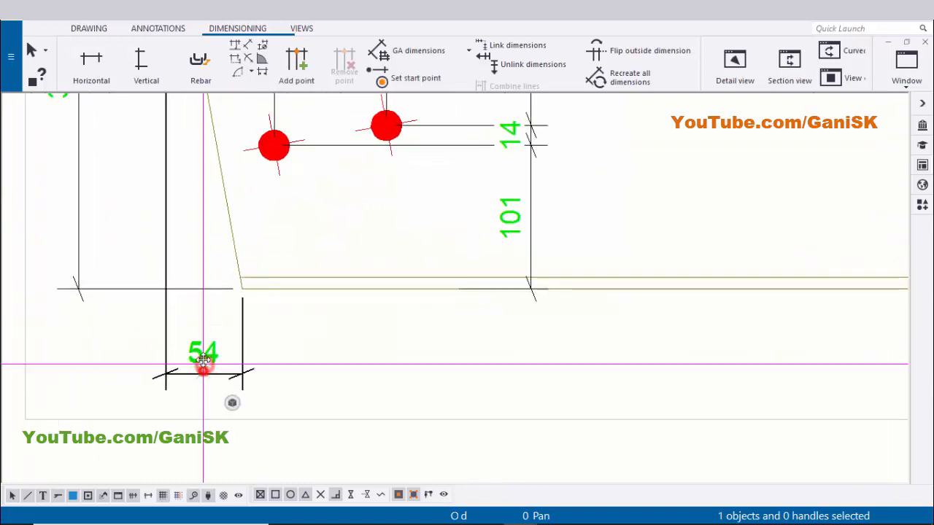
{"action": "left_click", "coordinate": [339, 347]}
{"action": "scroll", "coordinate": [285, 365], "scroll_direction": "down", "scroll_amount": 2}
{"action": "middle_click_drag", "start_coordinate": [249, 313], "coordinate": [291, 438]}
{"action": "left_click", "coordinate": [181, 292]}
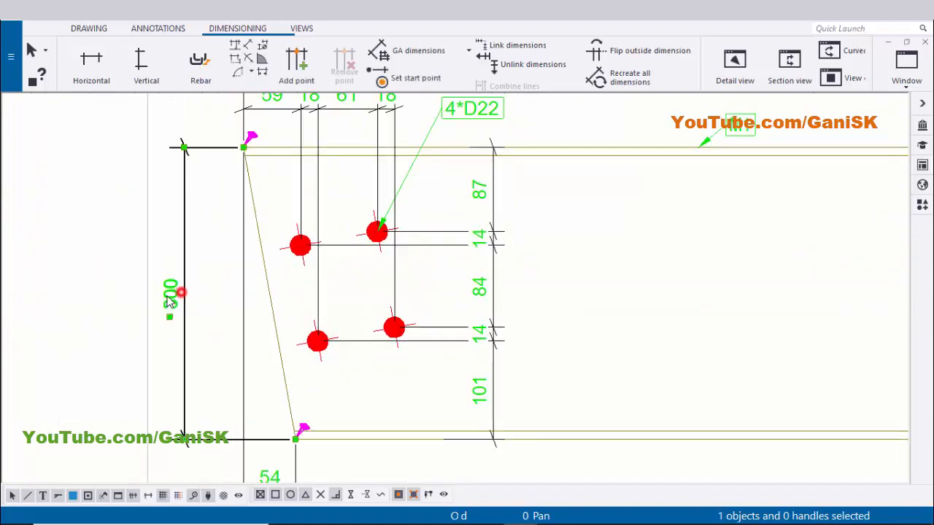
{"action": "left_click_drag", "start_coordinate": [166, 295], "coordinate": [177, 296]}
Review the full drawing sheet and save the drawing
{"action": "left_click", "coordinate": [211, 291]}
{"action": "scroll", "coordinate": [379, 313], "scroll_direction": "down", "scroll_amount": 3}
{"action": "middle_click_drag", "start_coordinate": [897, 356], "coordinate": [364, 321]}
{"action": "scroll", "coordinate": [692, 348], "scroll_direction": "up", "scroll_amount": 1}
{"action": "scroll", "coordinate": [720, 336], "scroll_direction": "down", "scroll_amount": 3}
{"action": "middle_click_drag", "start_coordinate": [390, 284], "coordinate": [514, 270]}
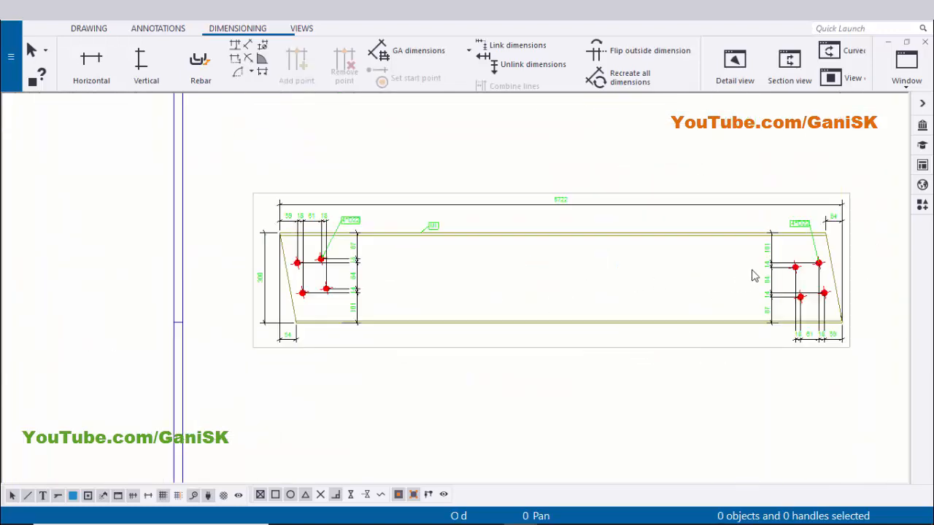
{"action": "left_click", "coordinate": [433, 226]}
{"action": "scroll", "coordinate": [780, 345], "scroll_direction": "down", "scroll_amount": 3}
{"action": "middle_click_drag", "start_coordinate": [781, 345], "coordinate": [591, 263]}
{"action": "scroll", "coordinate": [540, 298], "scroll_direction": "up", "scroll_amount": 2}
{"action": "middle_click_drag", "start_coordinate": [540, 304], "coordinate": [528, 325]}
{"action": "scroll", "coordinate": [562, 308], "scroll_direction": "down", "scroll_amount": 2}
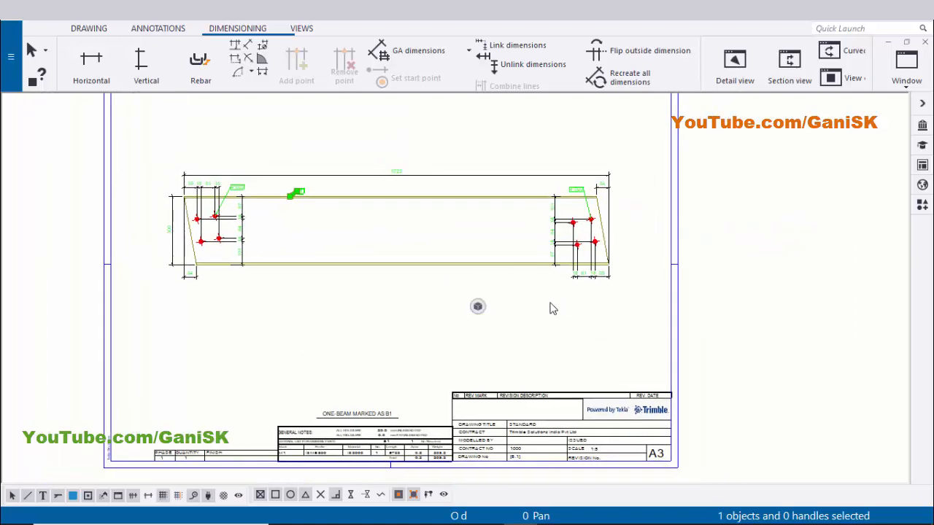
{"action": "key", "text": "ctrl+s"}
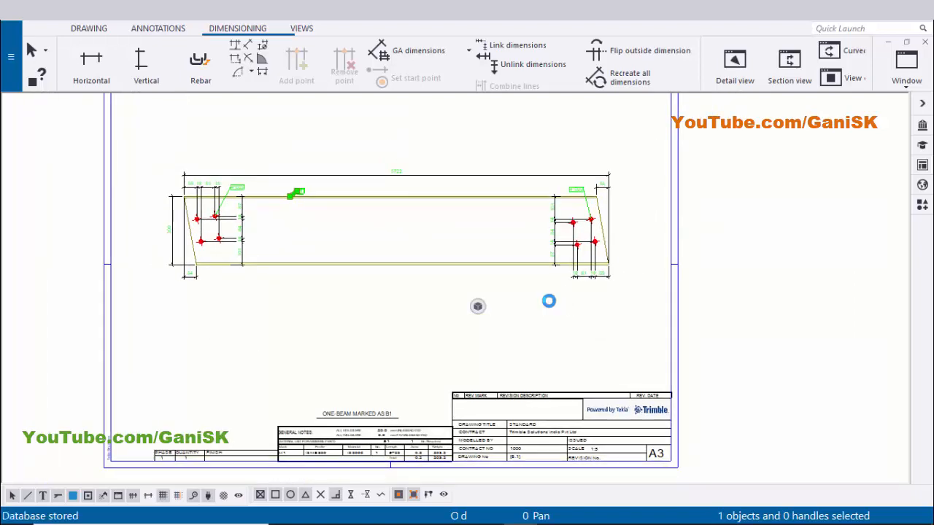
Close the drawing, open the document manager and select the B.1 assembly drawing
{"action": "left_click", "coordinate": [922, 43]}
{"action": "scroll", "coordinate": [667, 250], "scroll_direction": "down", "scroll_amount": 2}
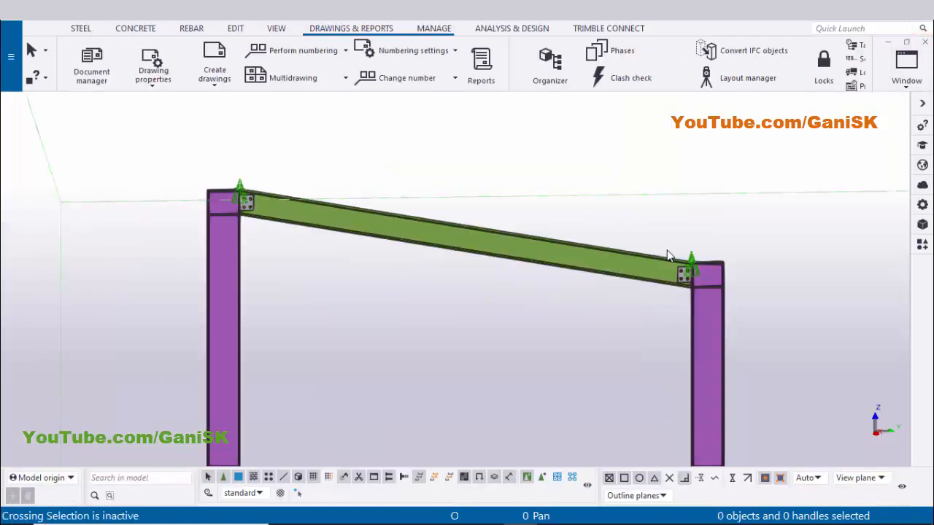
{"action": "key", "text": "ctrl+l"}
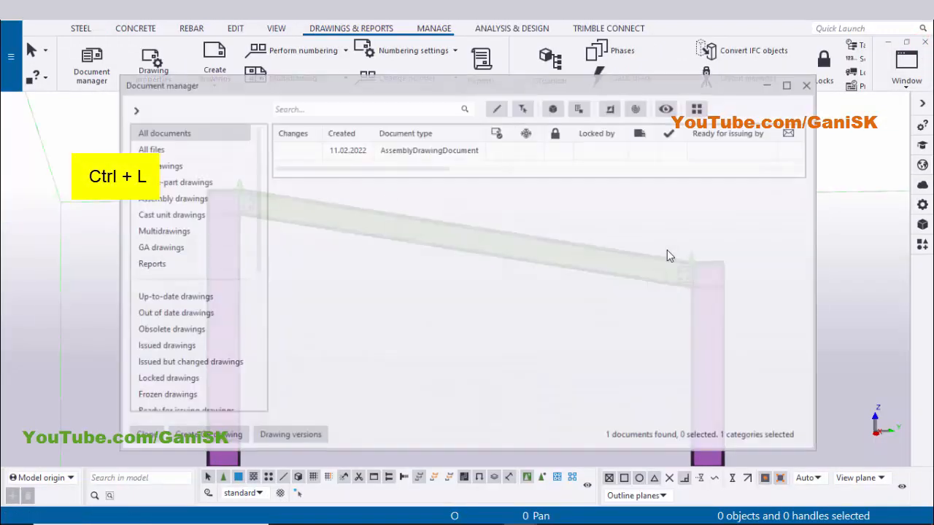
{"action": "left_click", "coordinate": [561, 151]}
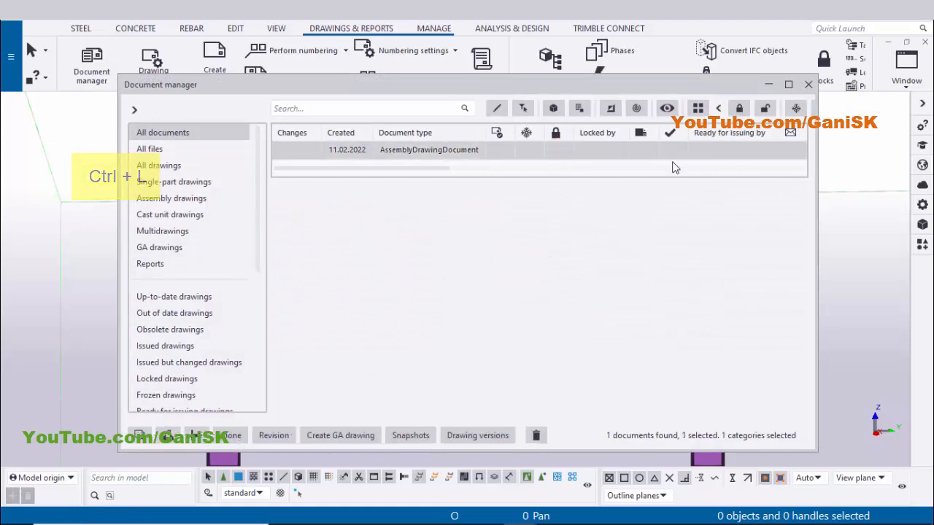
{"action": "scroll", "coordinate": [671, 162], "scroll_direction": "right", "scroll_amount": 6}
{"action": "scroll", "coordinate": [621, 156], "scroll_direction": "left", "scroll_amount": 4}
{"action": "scroll", "coordinate": [636, 153], "scroll_direction": "right", "scroll_amount": 5}
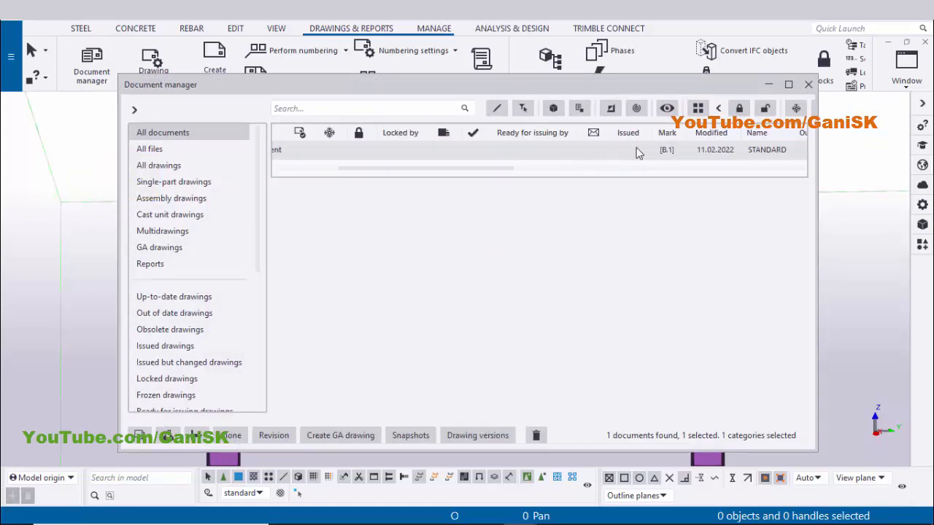
{"action": "scroll", "coordinate": [577, 152], "scroll_direction": "right", "scroll_amount": 1}
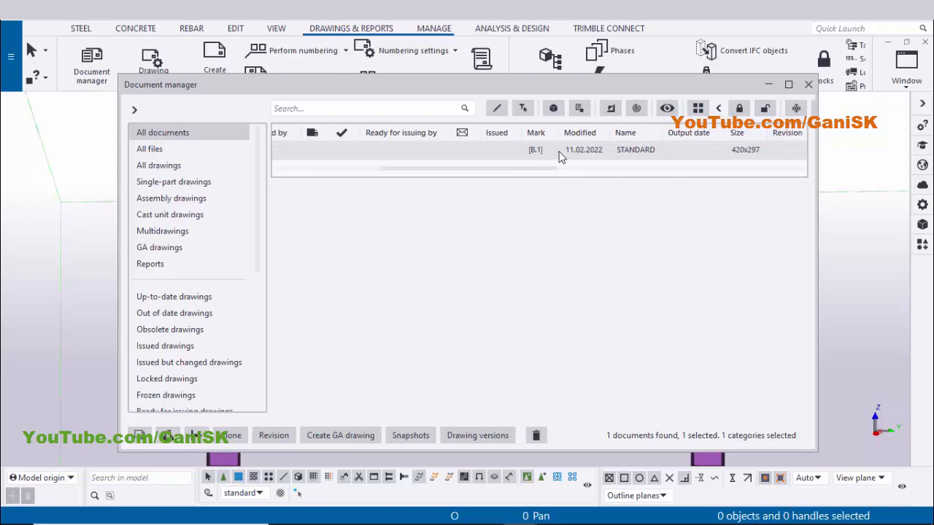
Open the print settings for the drawing, choose PDF file output with open folder when finished, then close the dialog
{"action": "right_click", "coordinate": [581, 149]}
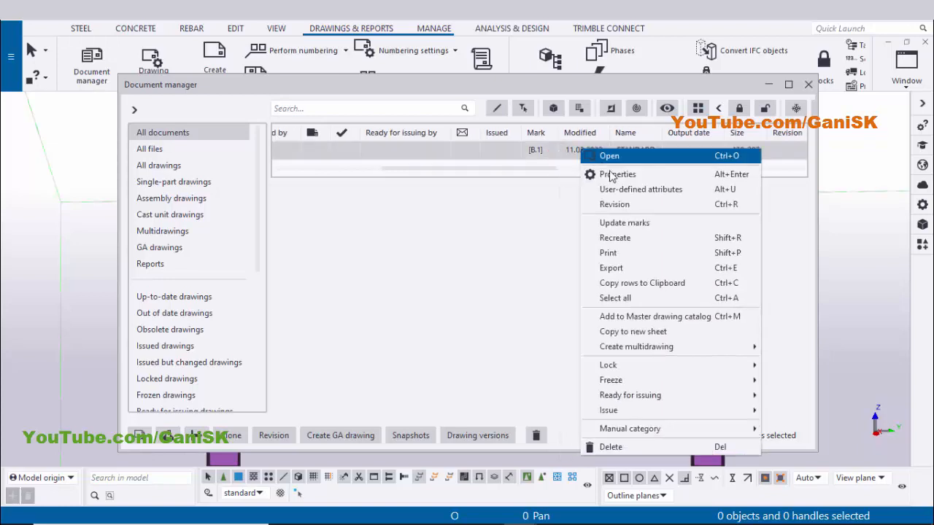
{"action": "left_click", "coordinate": [621, 252]}
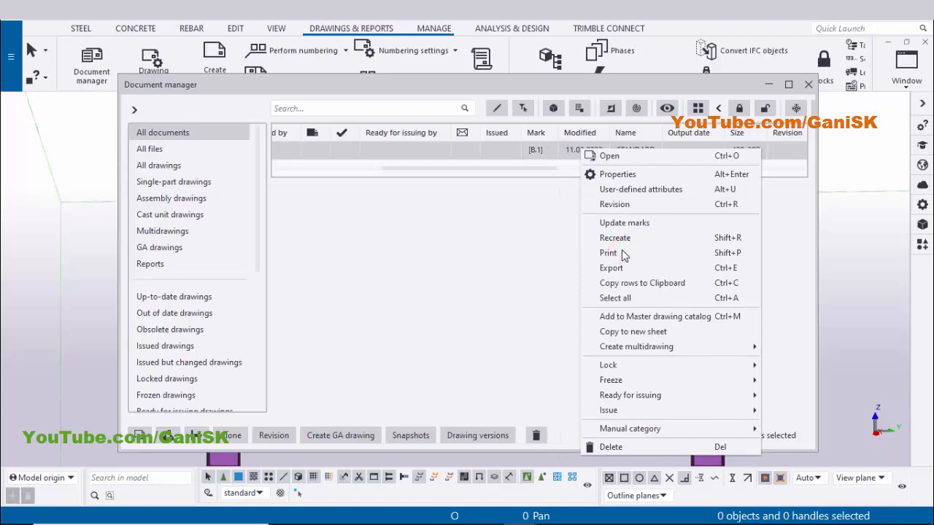
{"action": "left_click", "coordinate": [126, 102]}
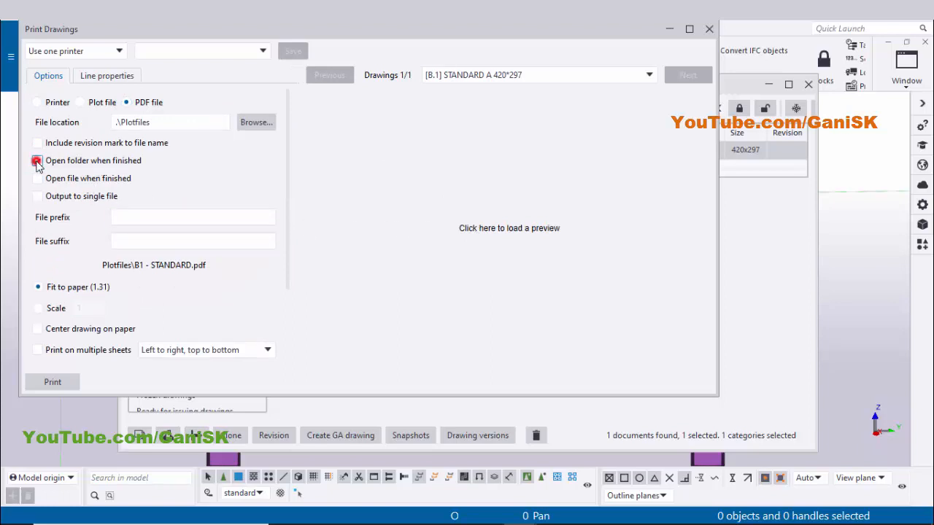
{"action": "left_click", "coordinate": [36, 160]}
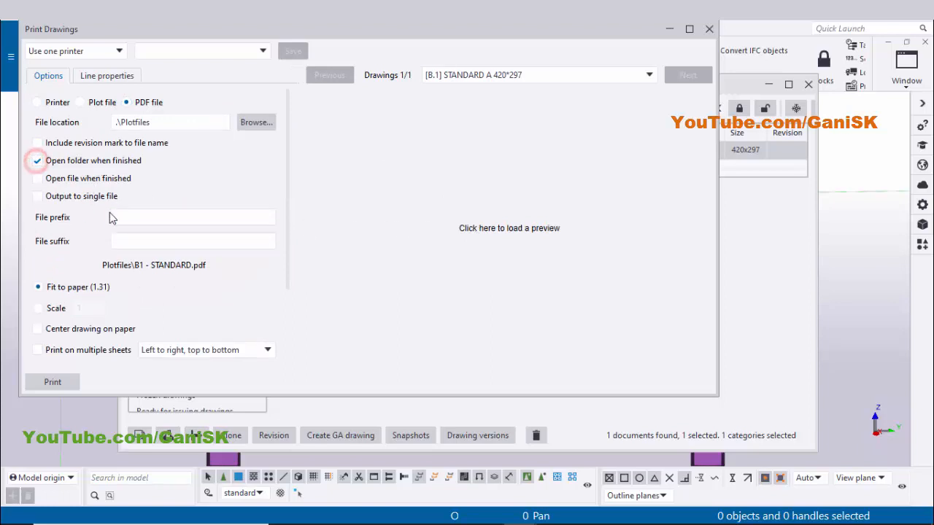
{"action": "left_click", "coordinate": [706, 30]}
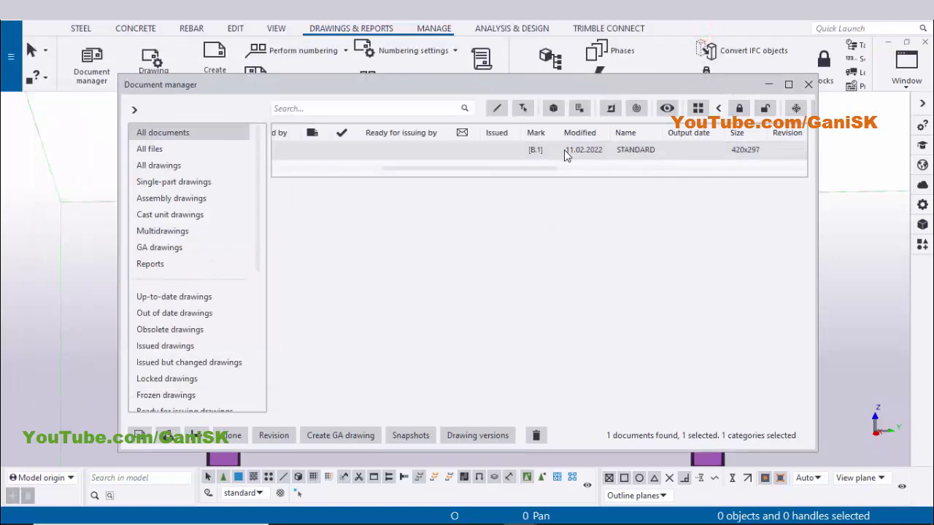
Open the DWG export settings for the drawing, enable opening the folder when finished, then close the dialog and document manager
{"action": "right_click", "coordinate": [557, 154]}
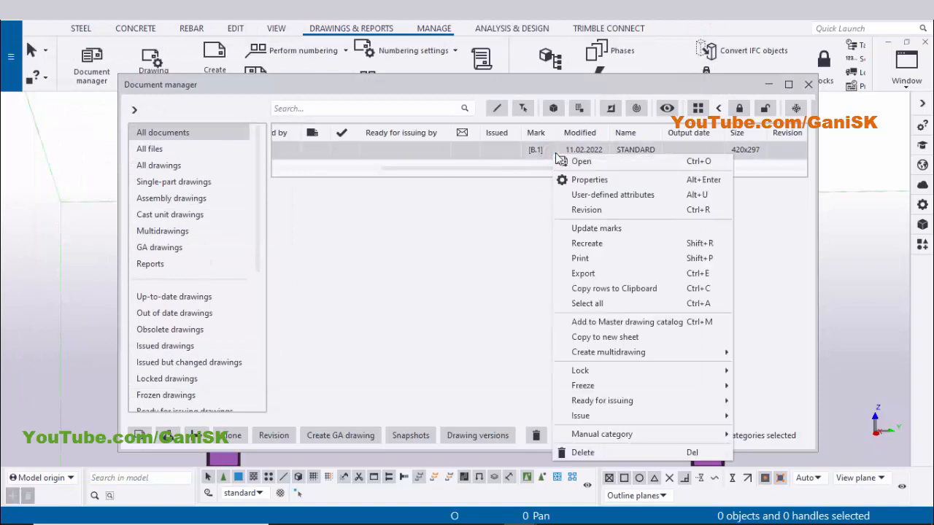
{"action": "left_click", "coordinate": [602, 272]}
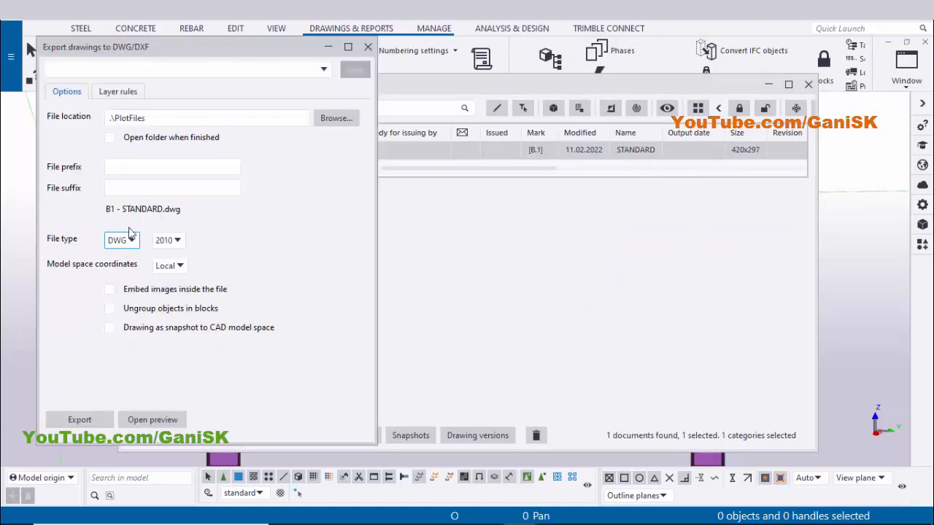
{"action": "left_click", "coordinate": [109, 139]}
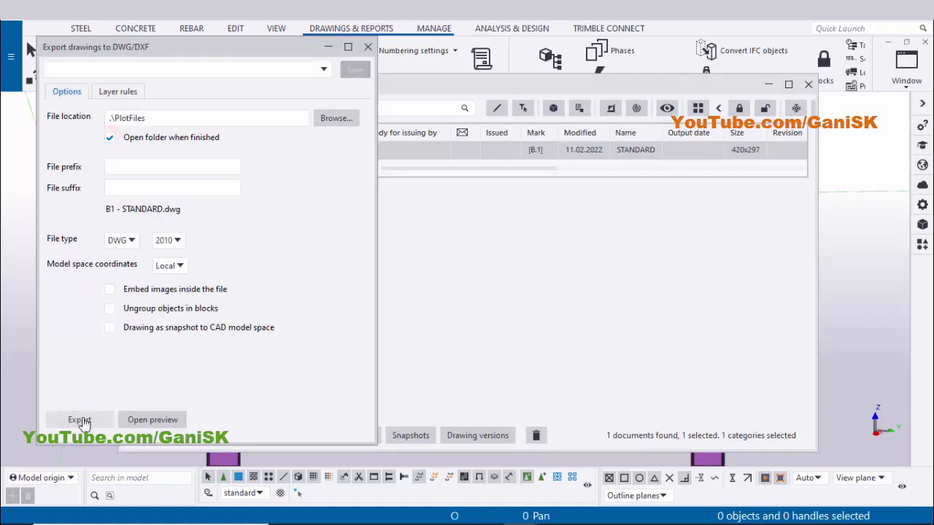
{"action": "left_click", "coordinate": [368, 46]}
{"action": "left_click", "coordinate": [808, 84]}
{"action": "middle_click_drag", "start_coordinate": [494, 283], "coordinate": [285, 219], "text": "ctrl"}
{"action": "scroll", "coordinate": [288, 221], "scroll_direction": "up", "scroll_amount": 4}
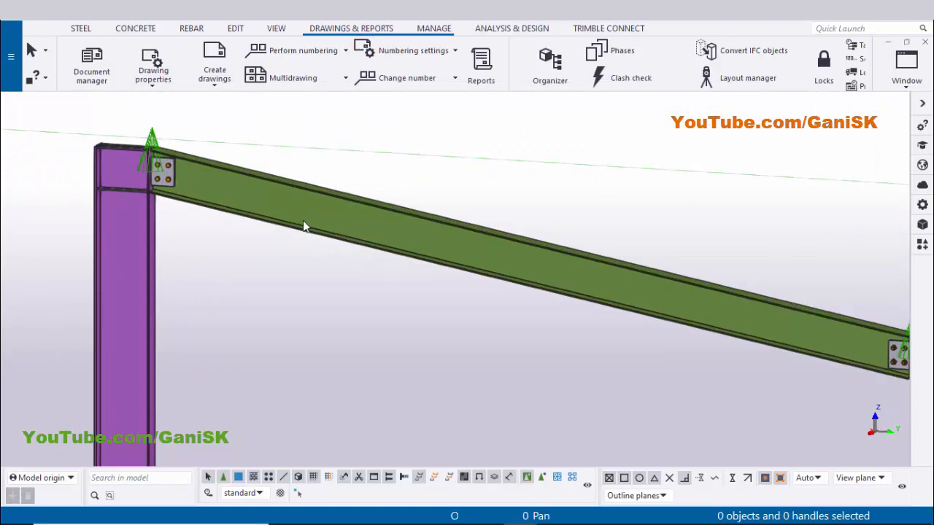